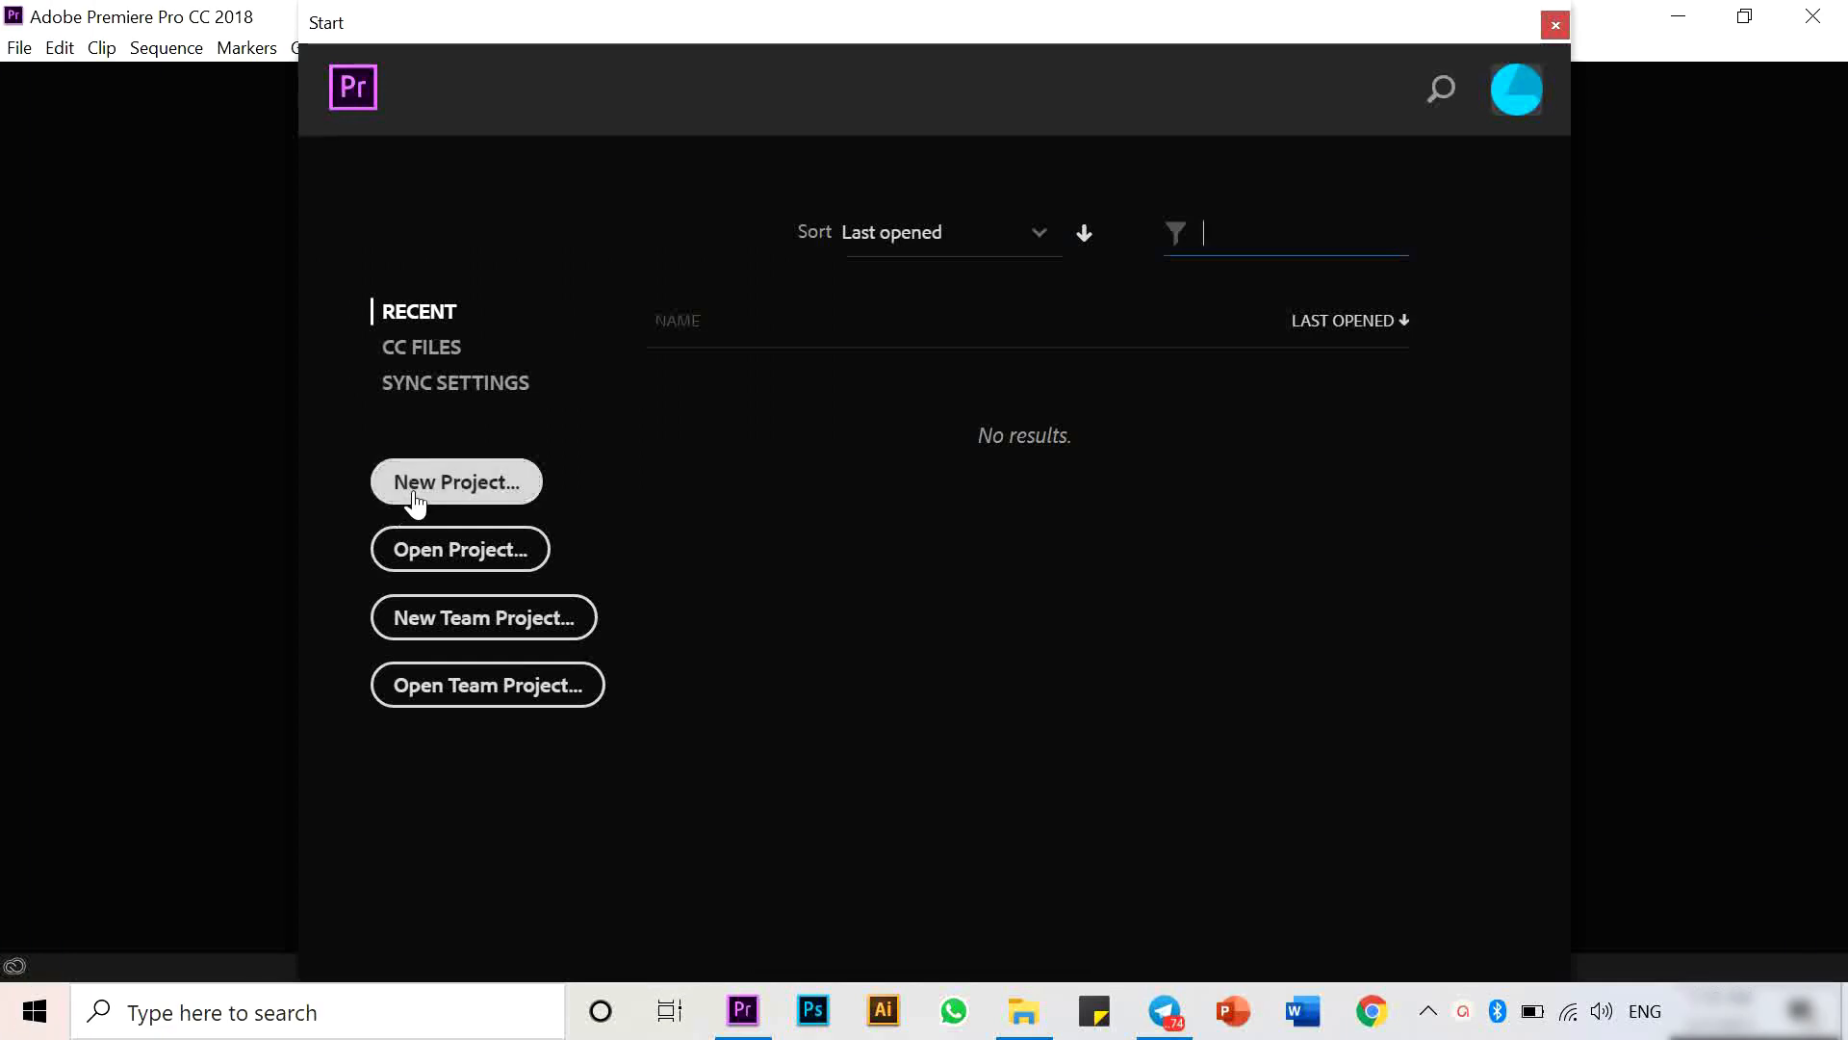
- Create a new project named VIDEO TEST 1 with the default settings
click(416, 491)
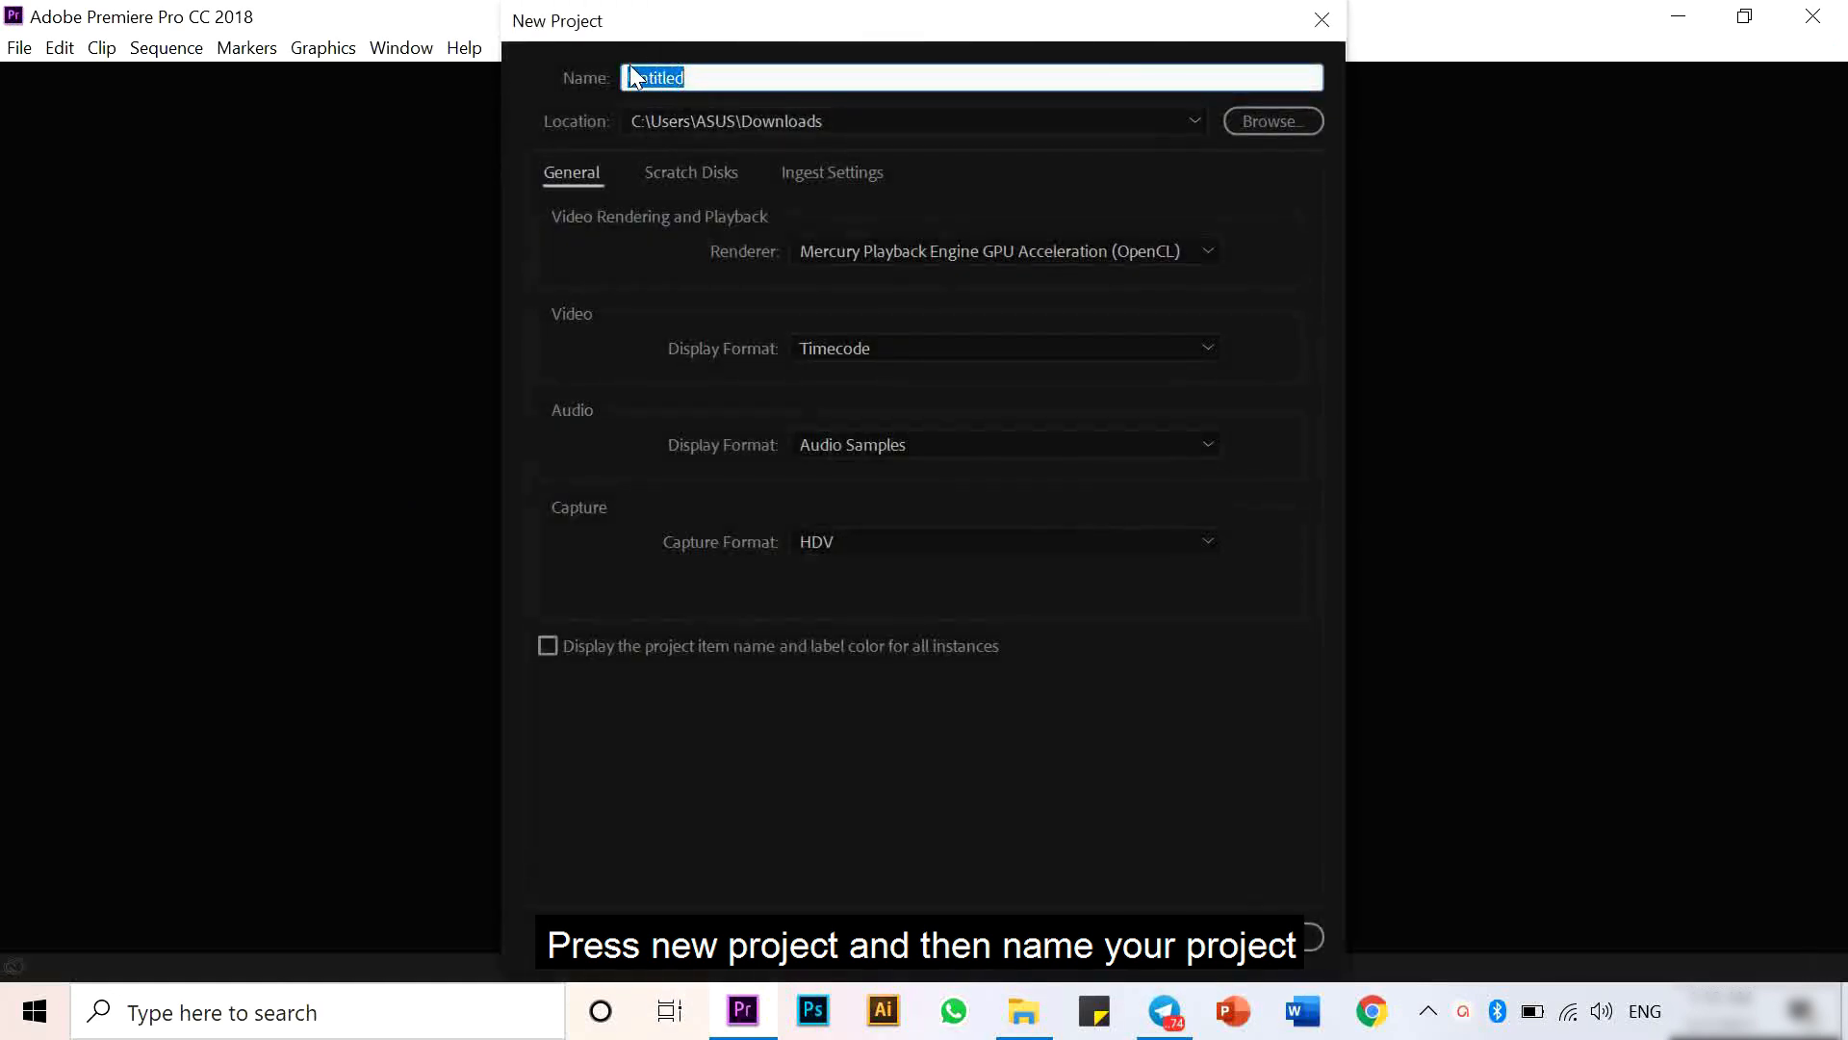
text(VIDEO TES)
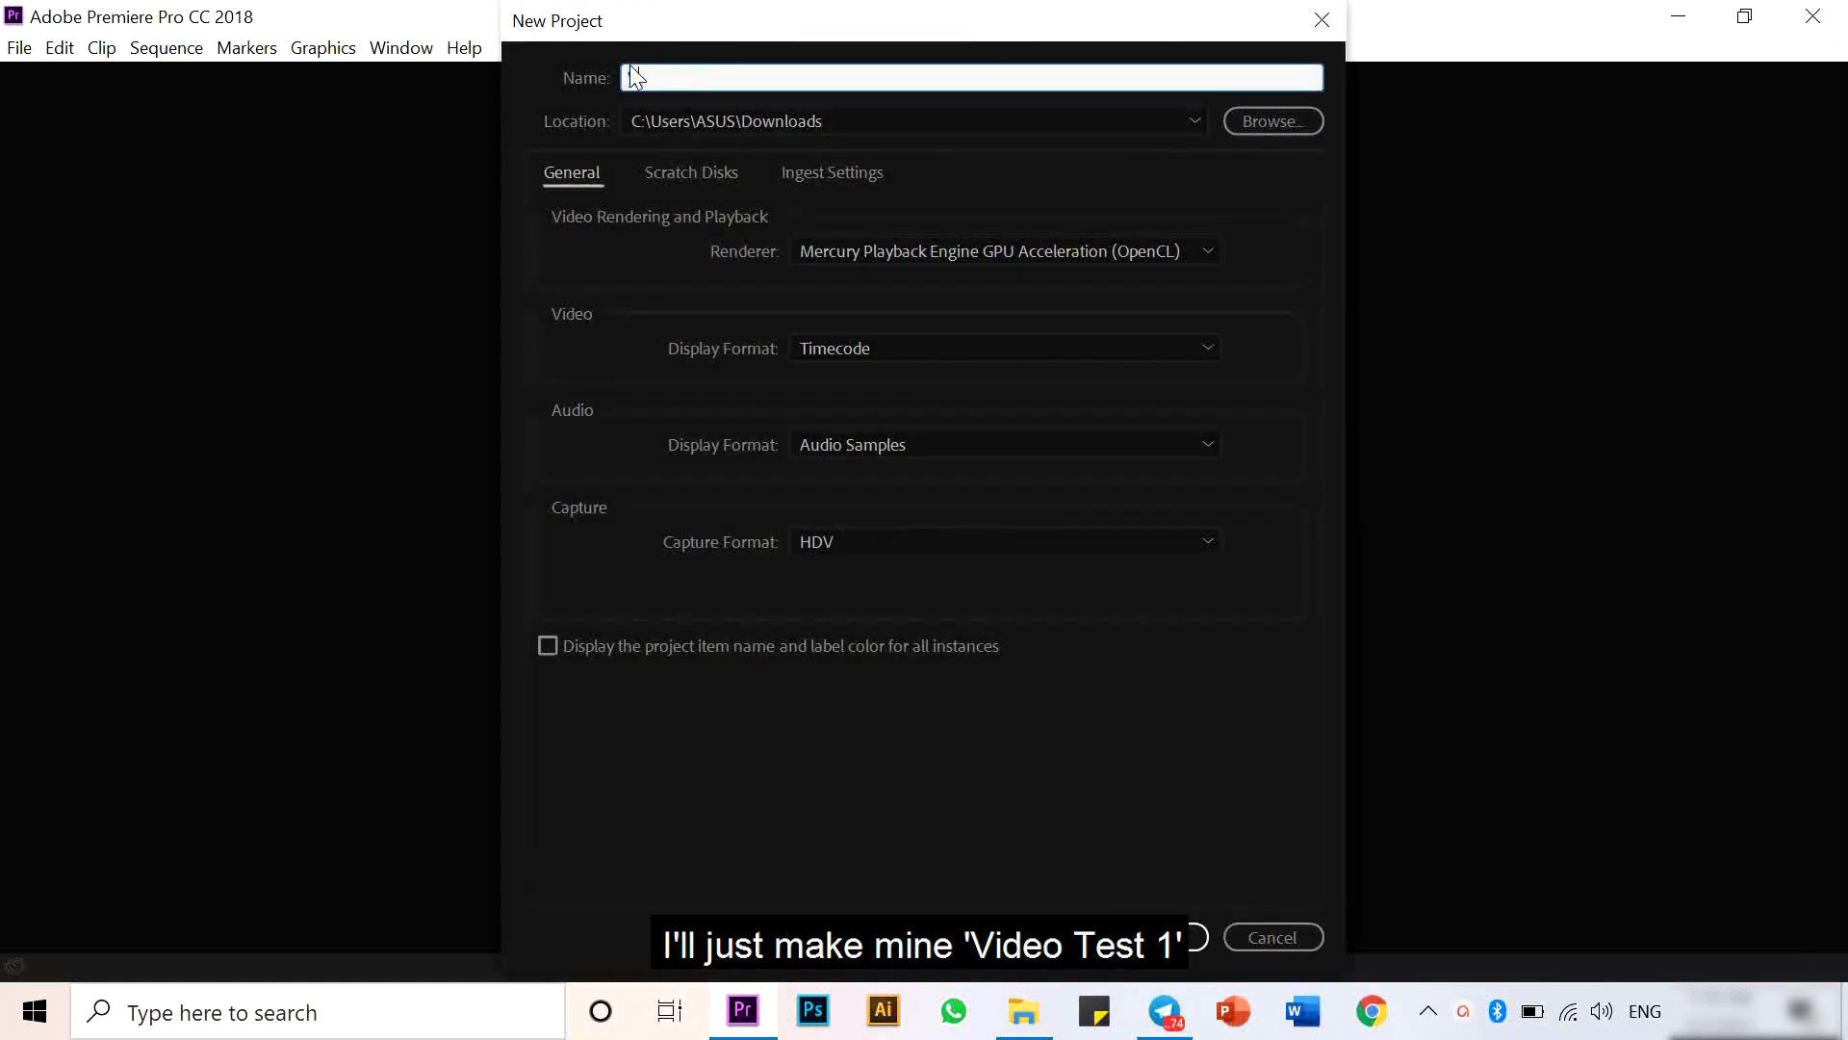
text(T 1)
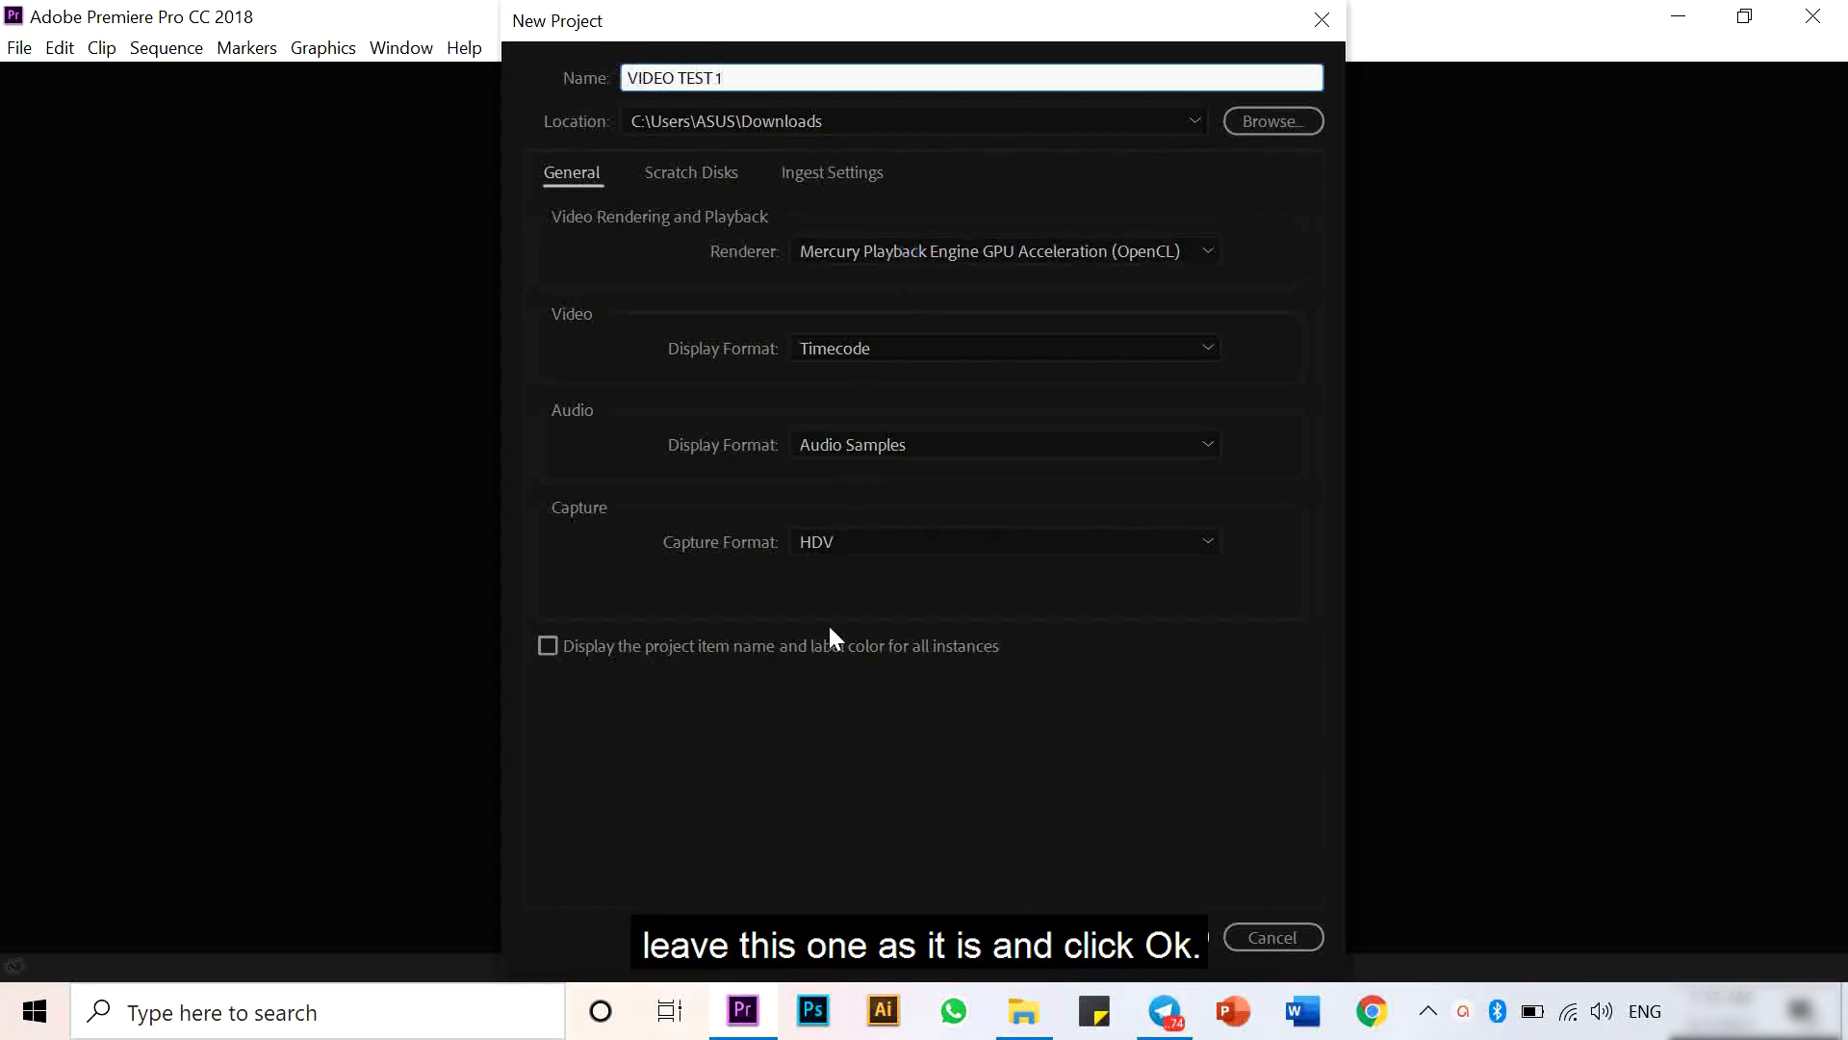
click(1194, 934)
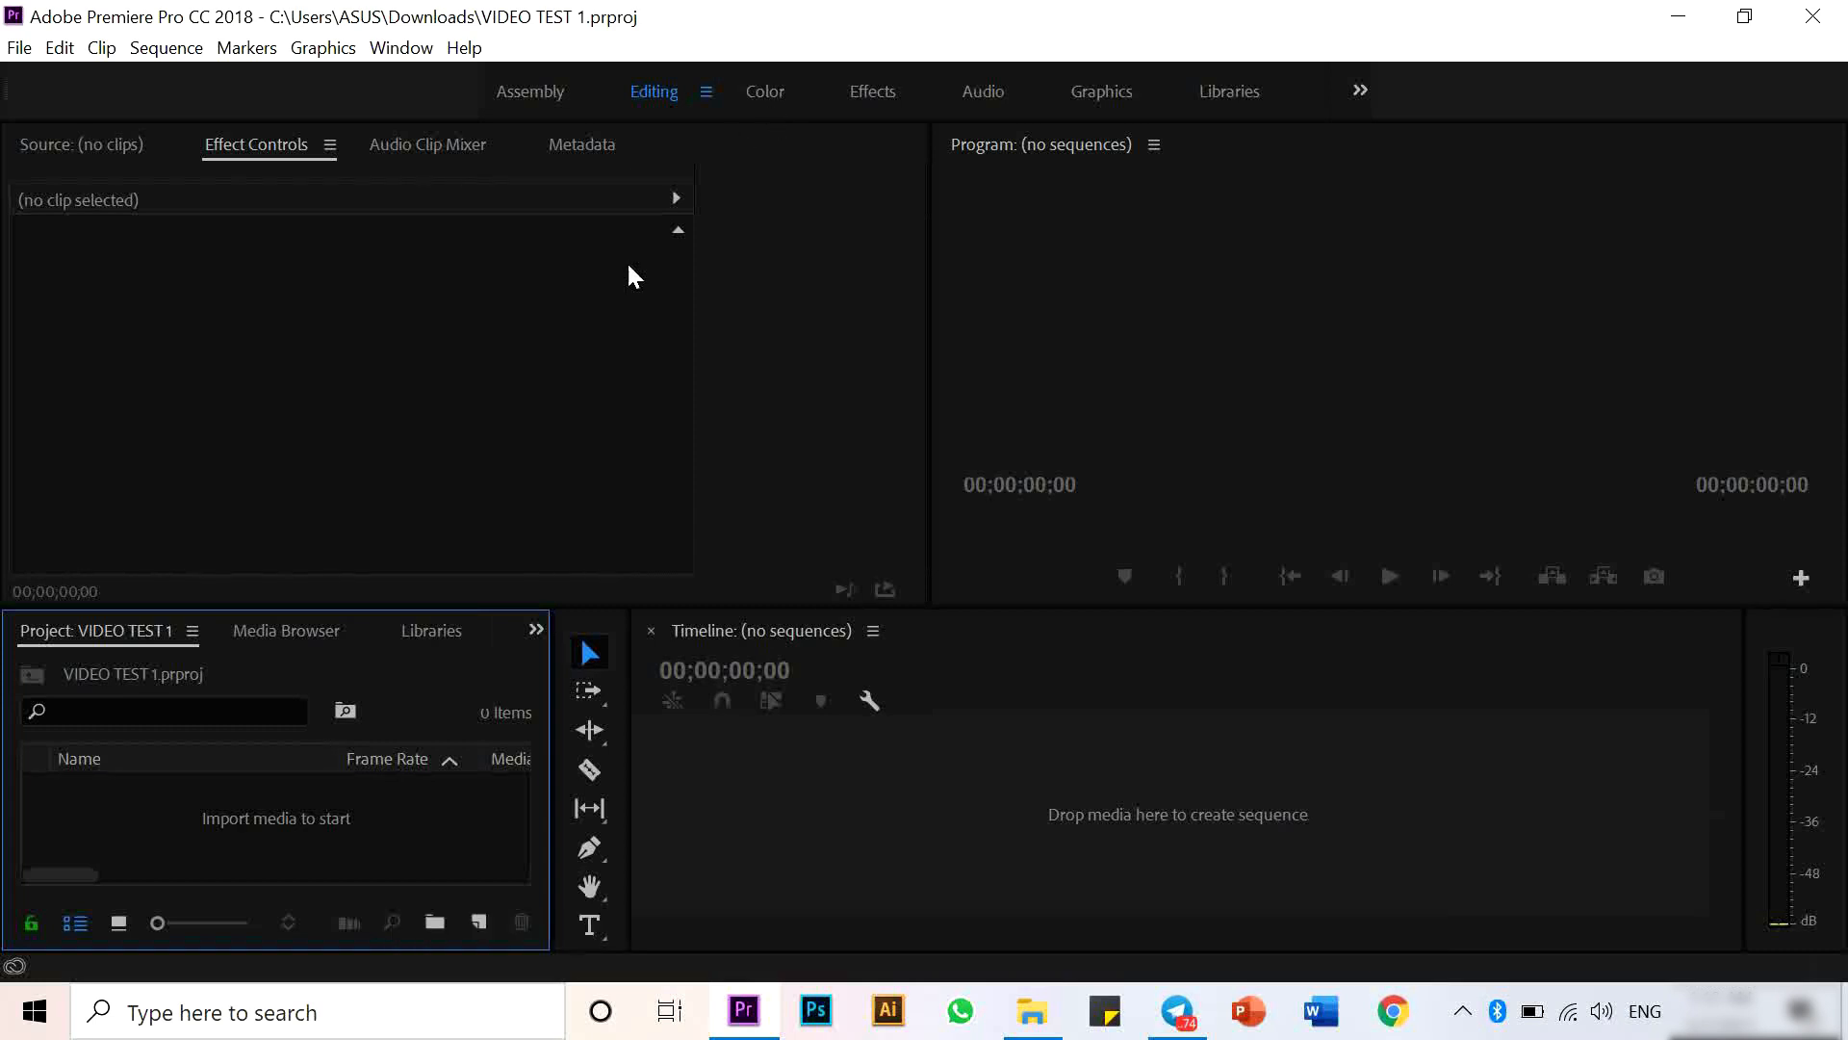
- Import all seven media files from the tutorial folder into the project
click(252, 825)
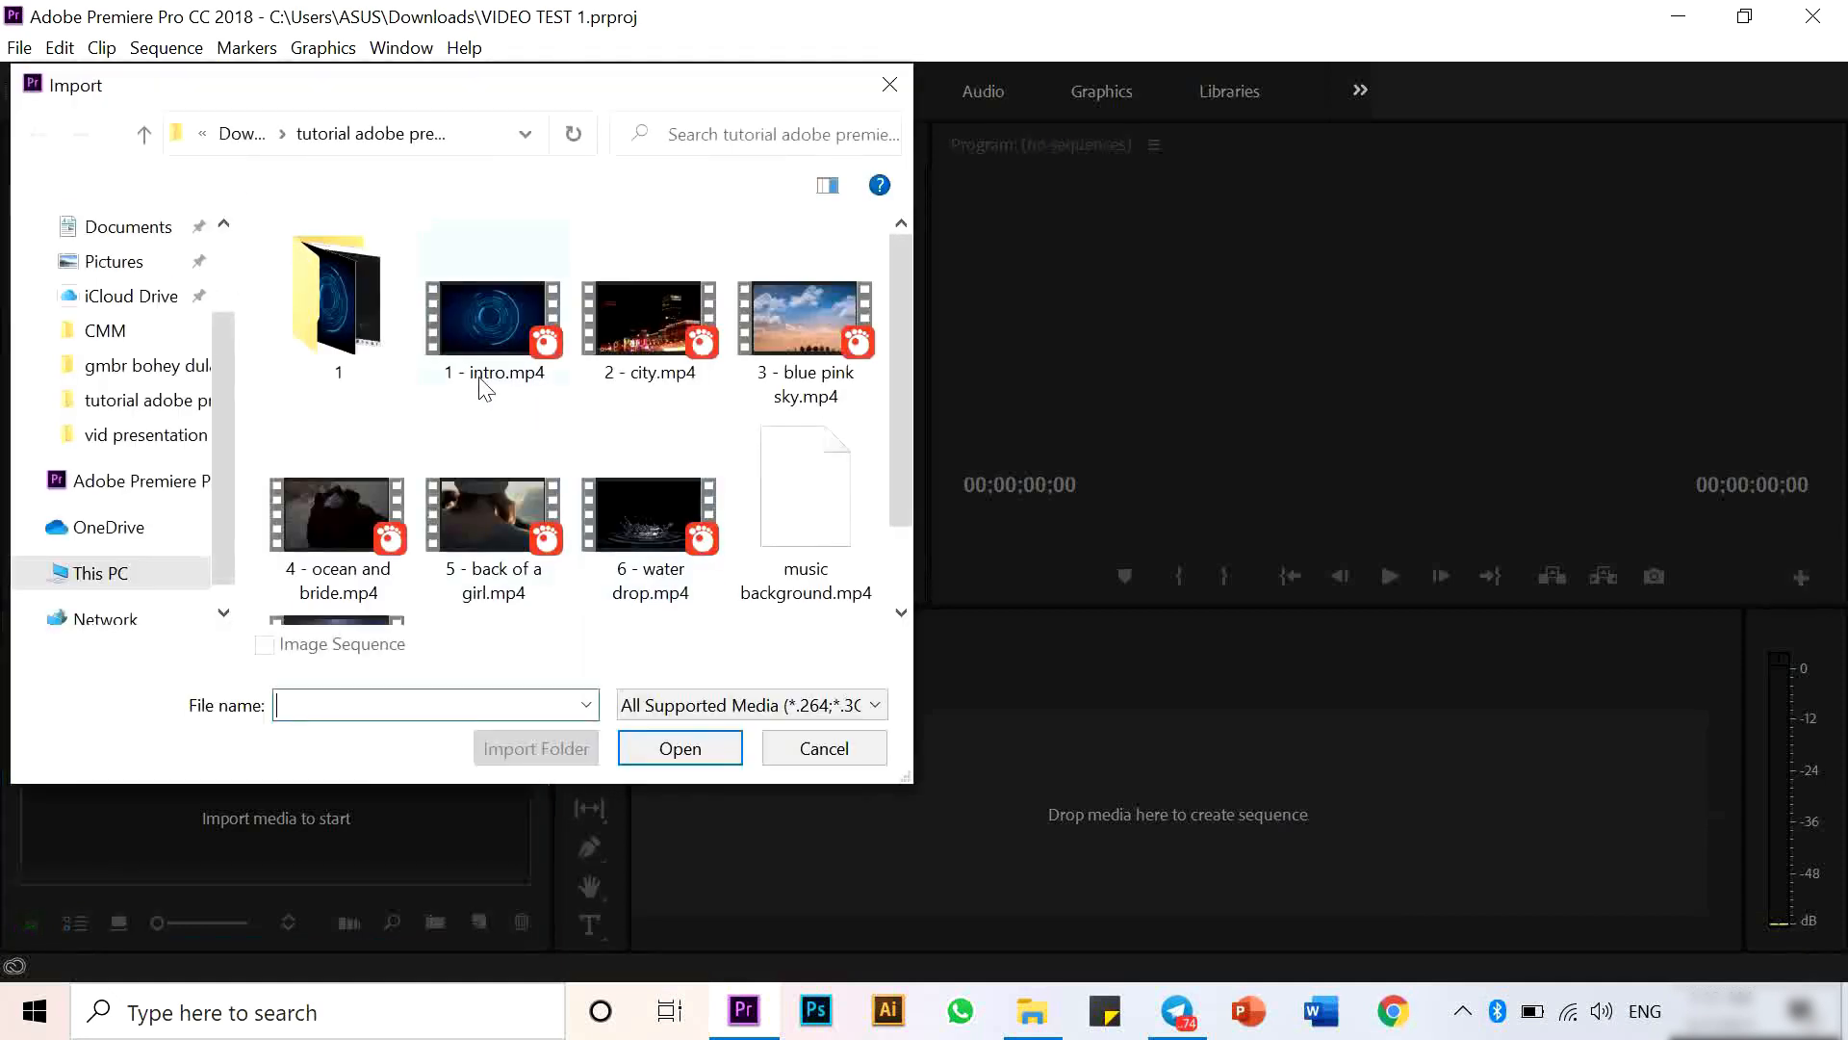
scroll(549, 523, down, 2)
drag(824, 503, 475, 233)
click(680, 748)
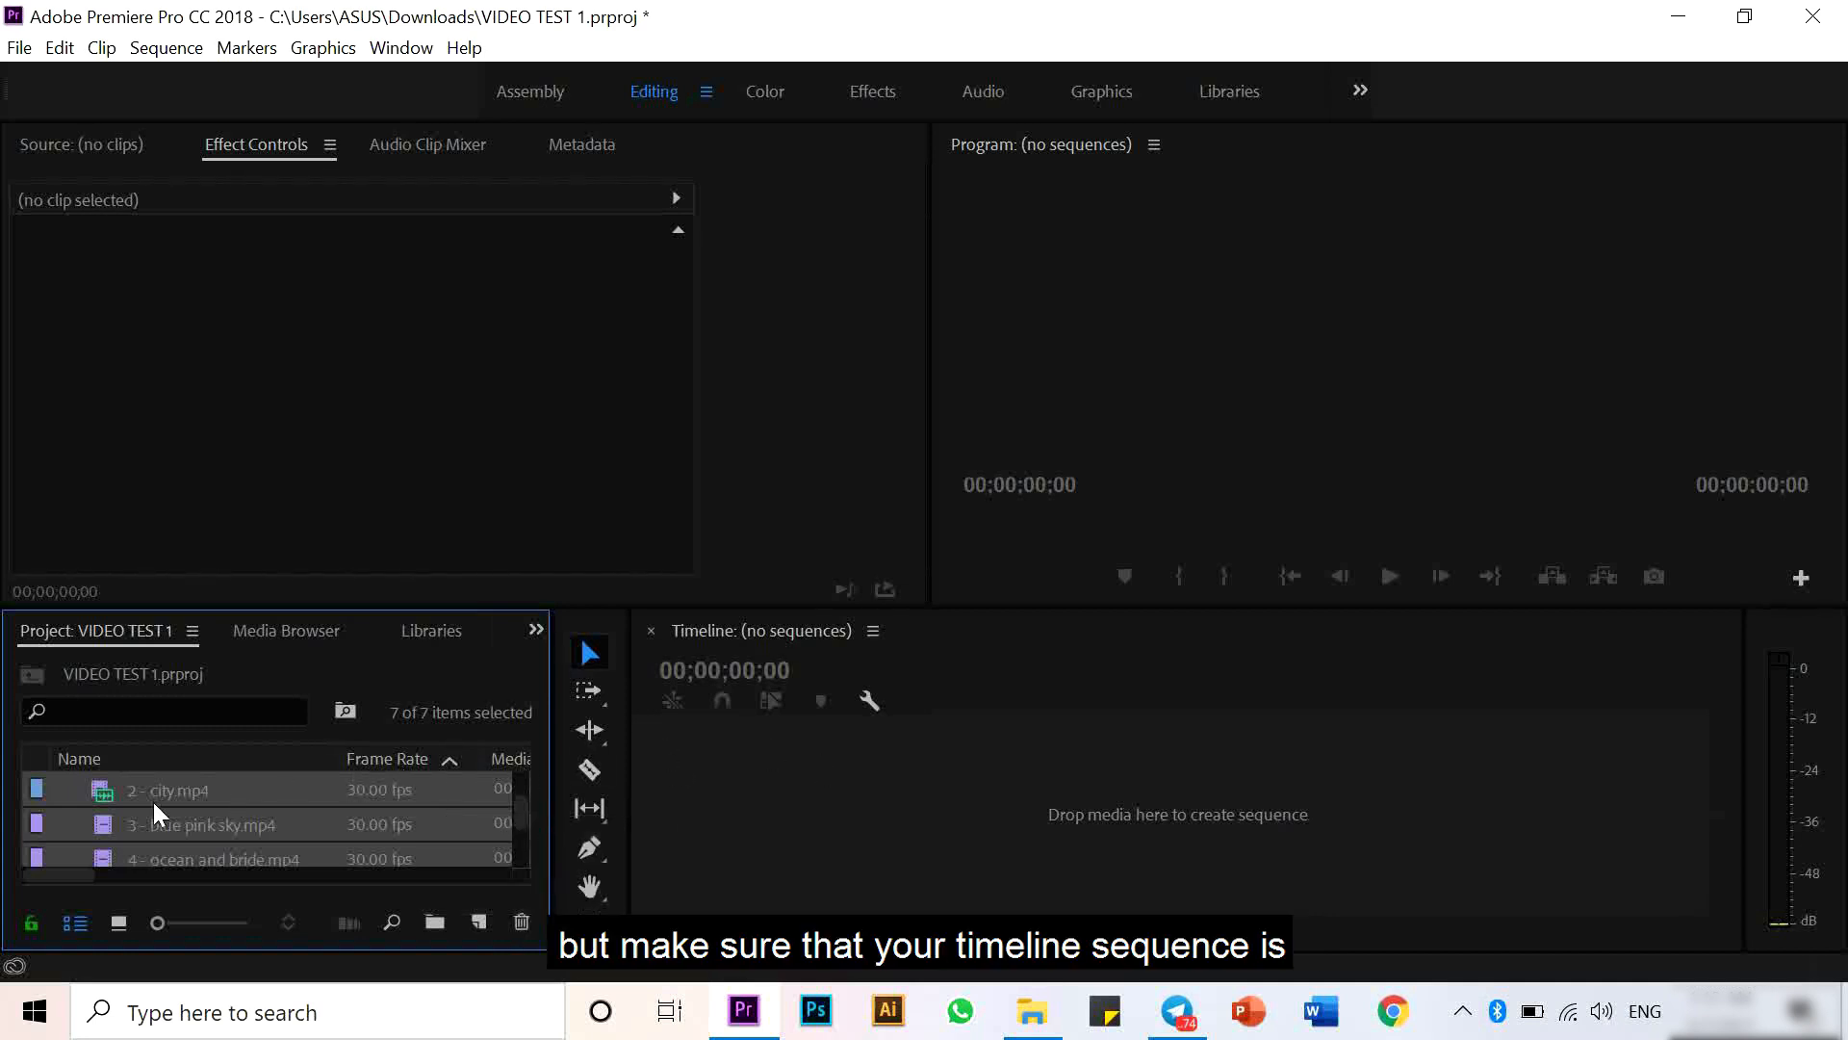
- Inspect the imported clips' frame sizes and frame rates in the project list
click(73, 808)
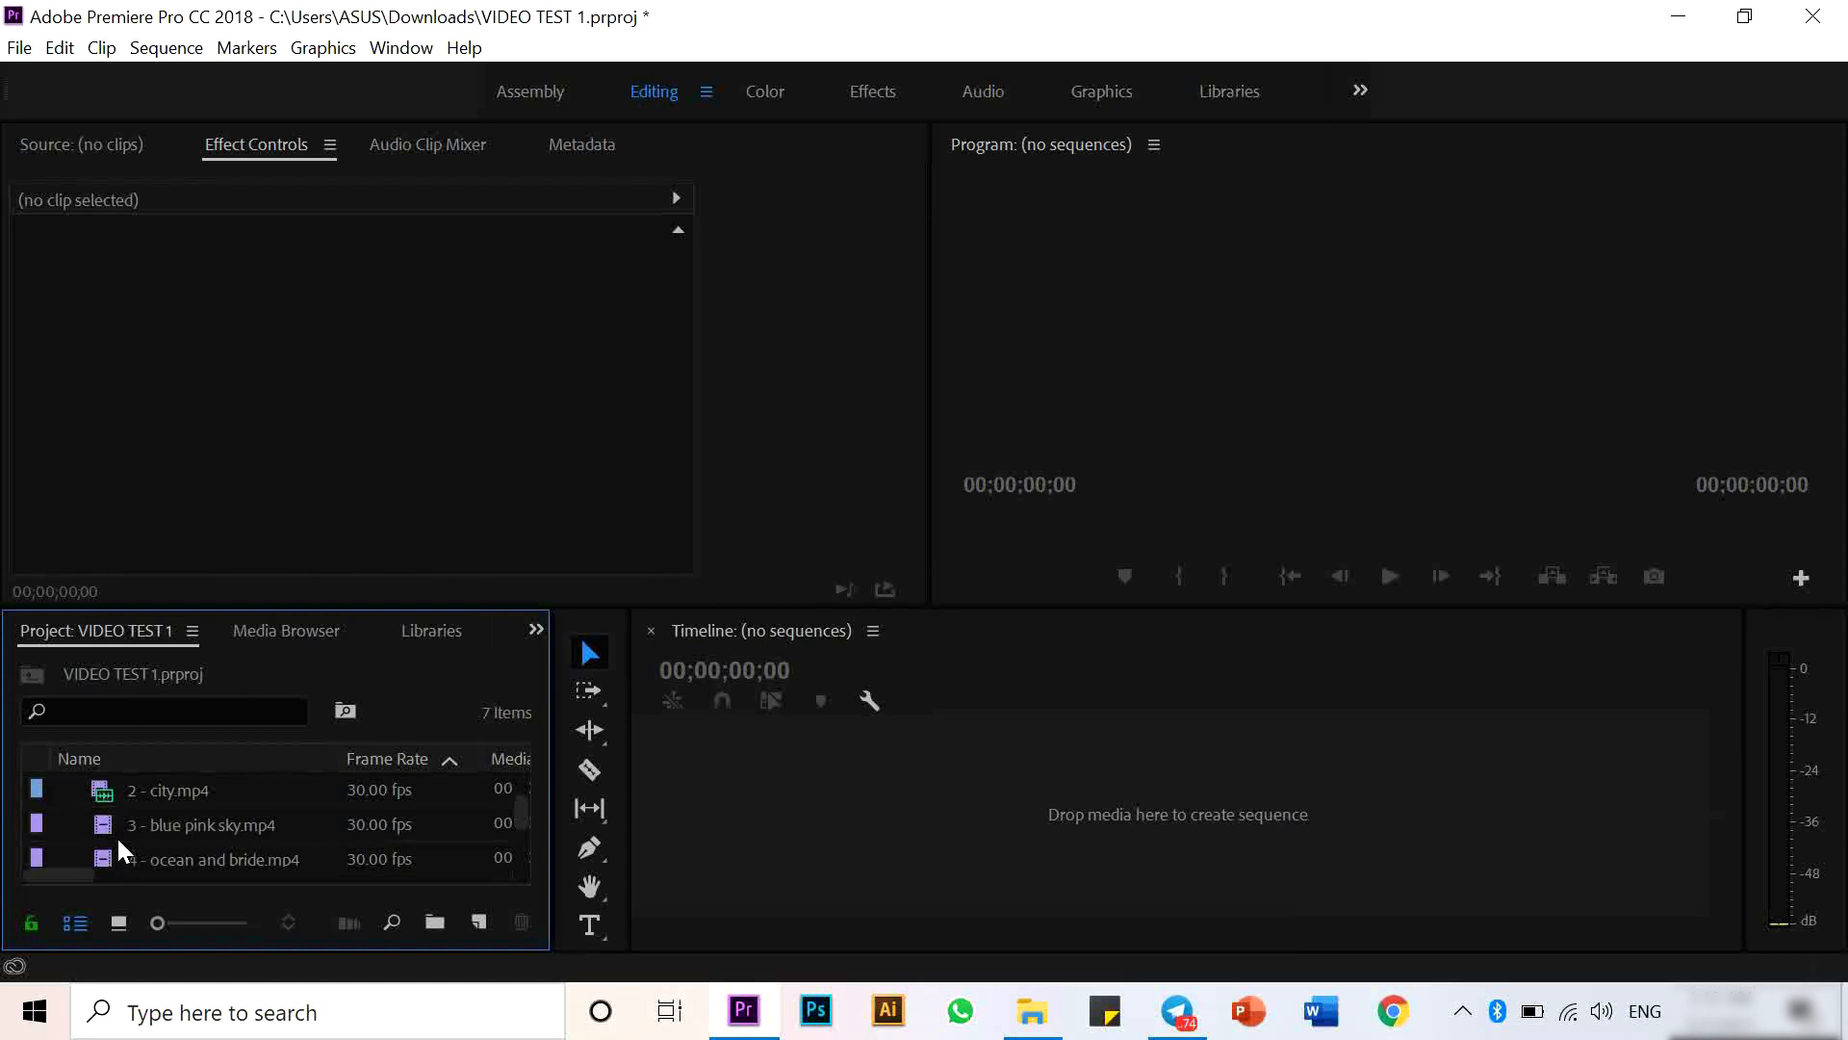
mouse_move(106, 825)
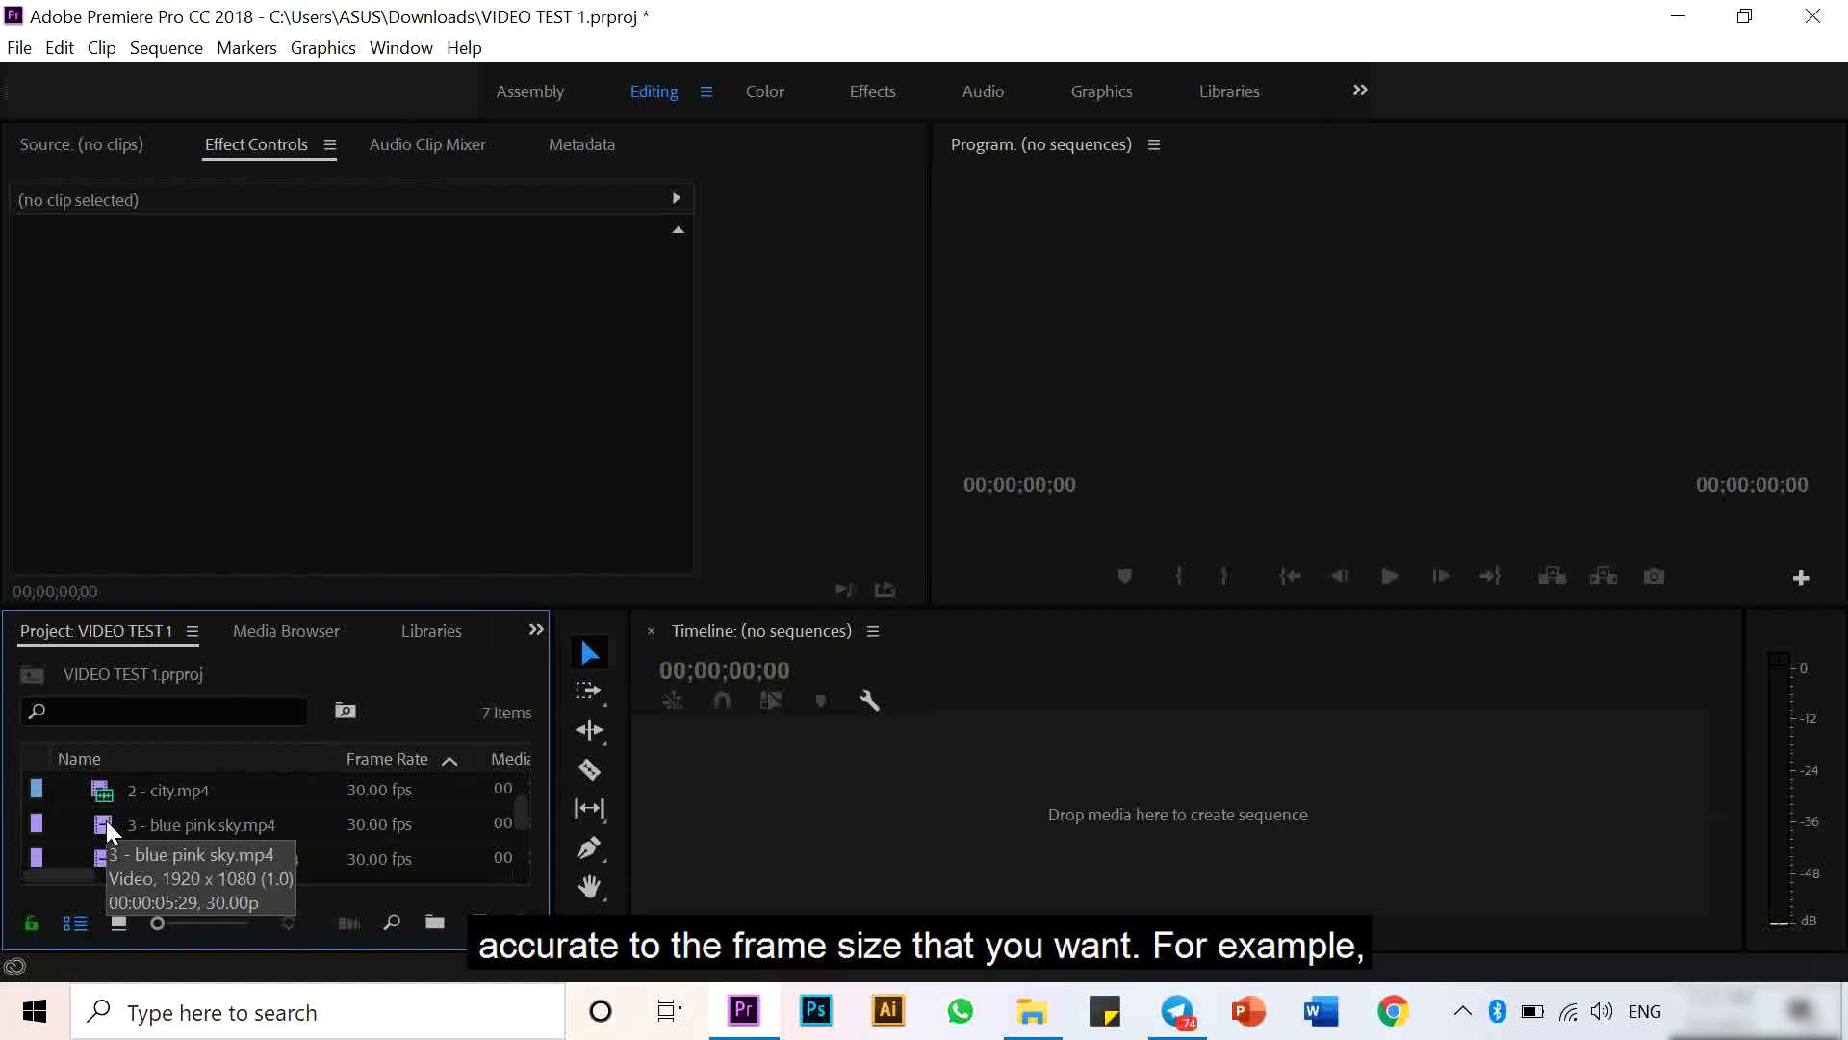
scroll(106, 820, up, 2)
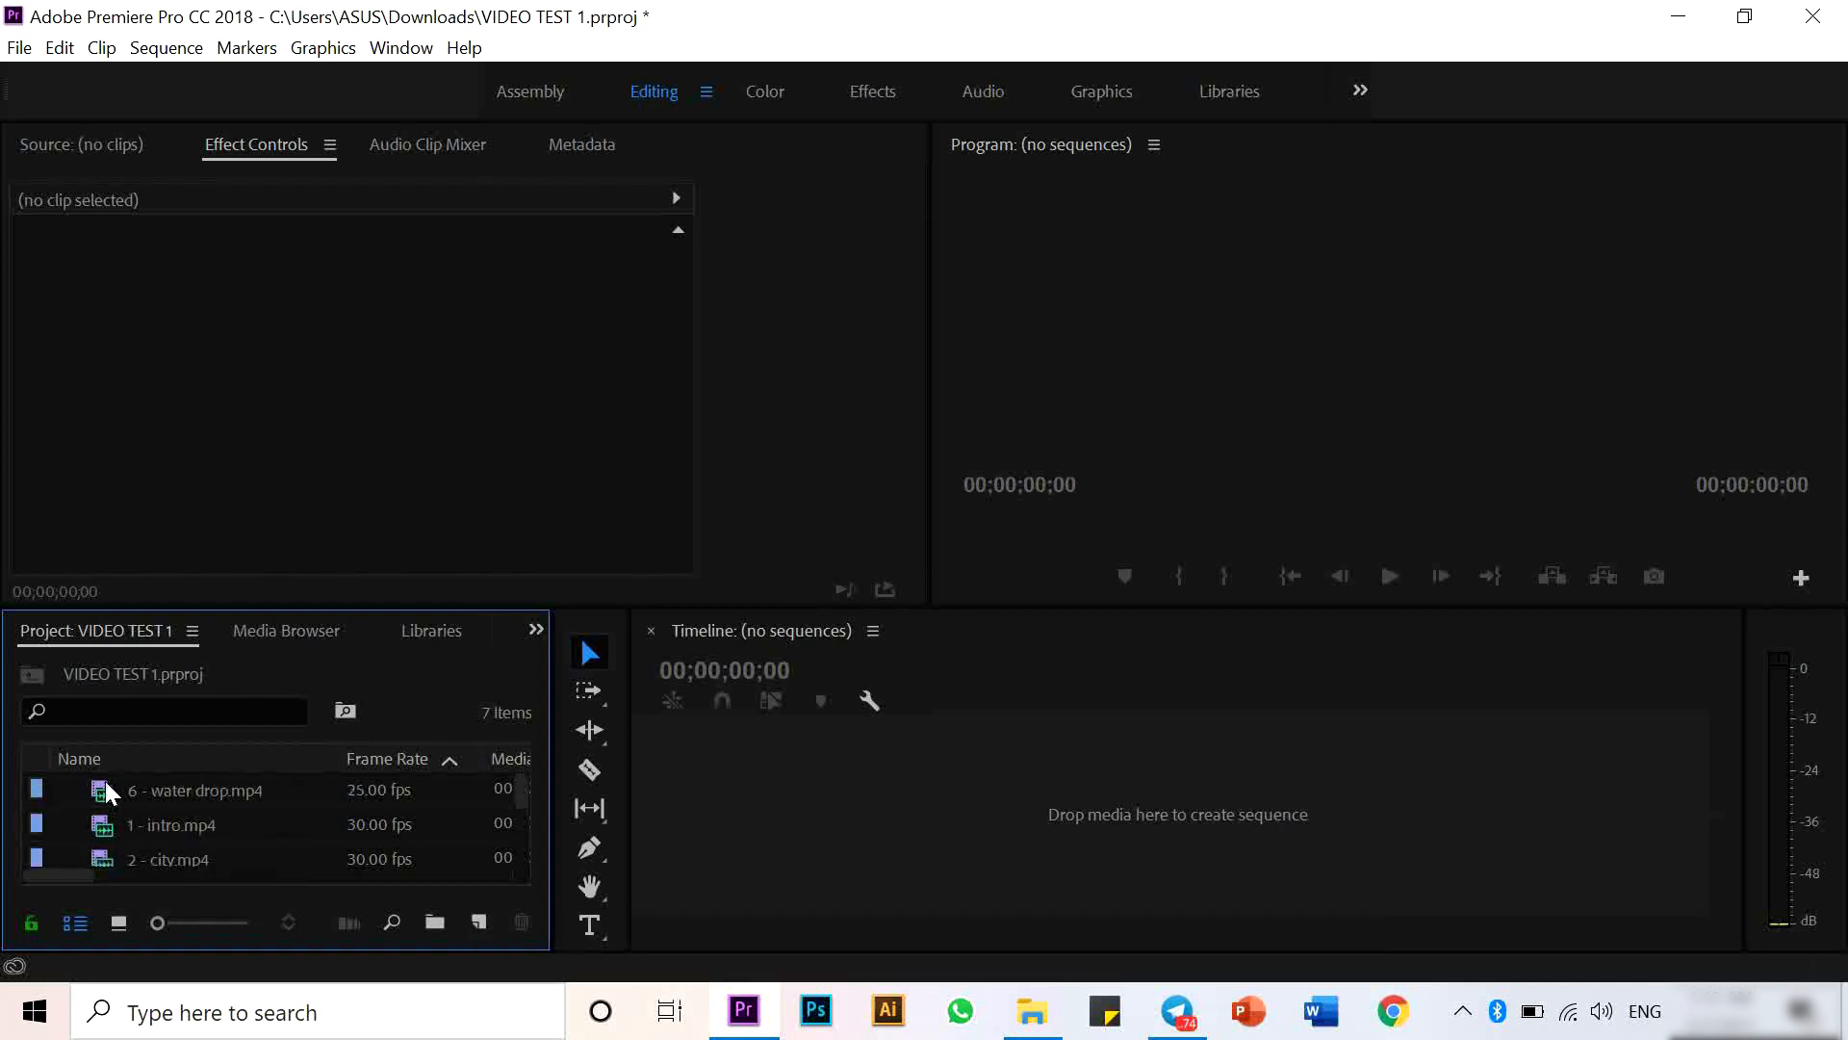
click(106, 782)
mouse_move(106, 784)
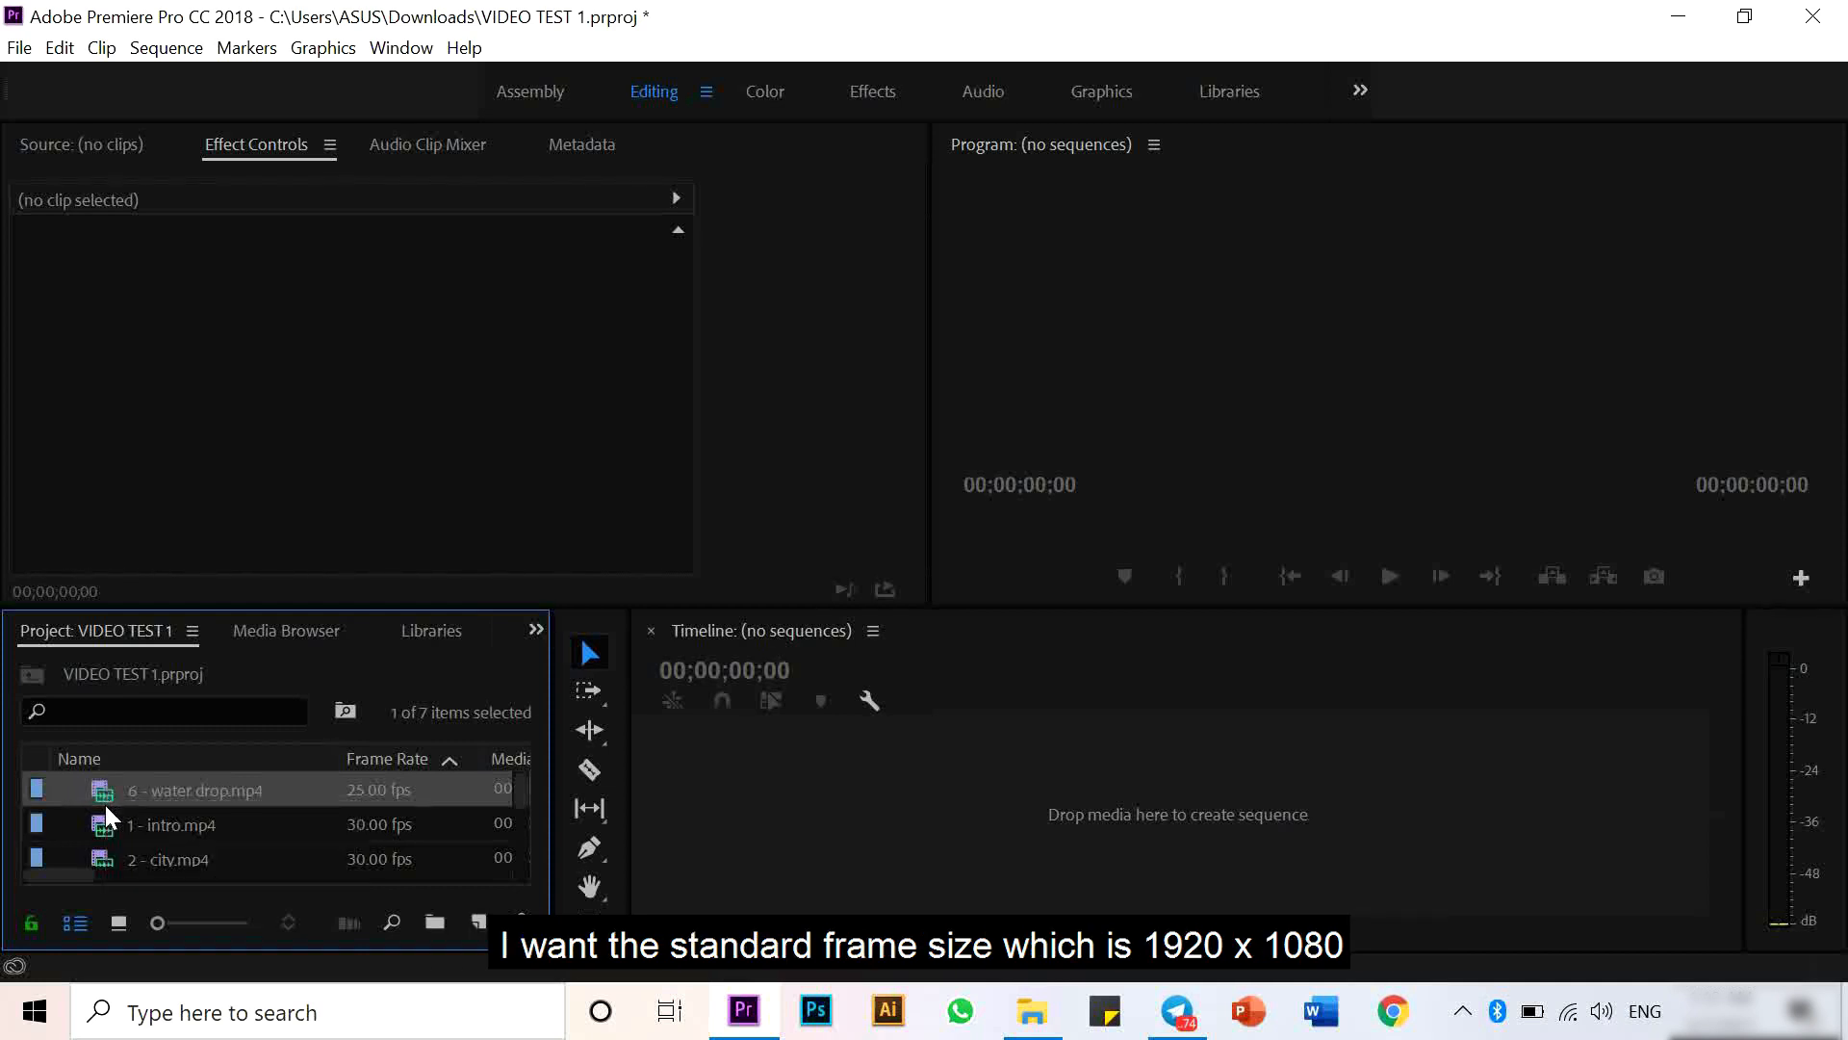
mouse_move(106, 816)
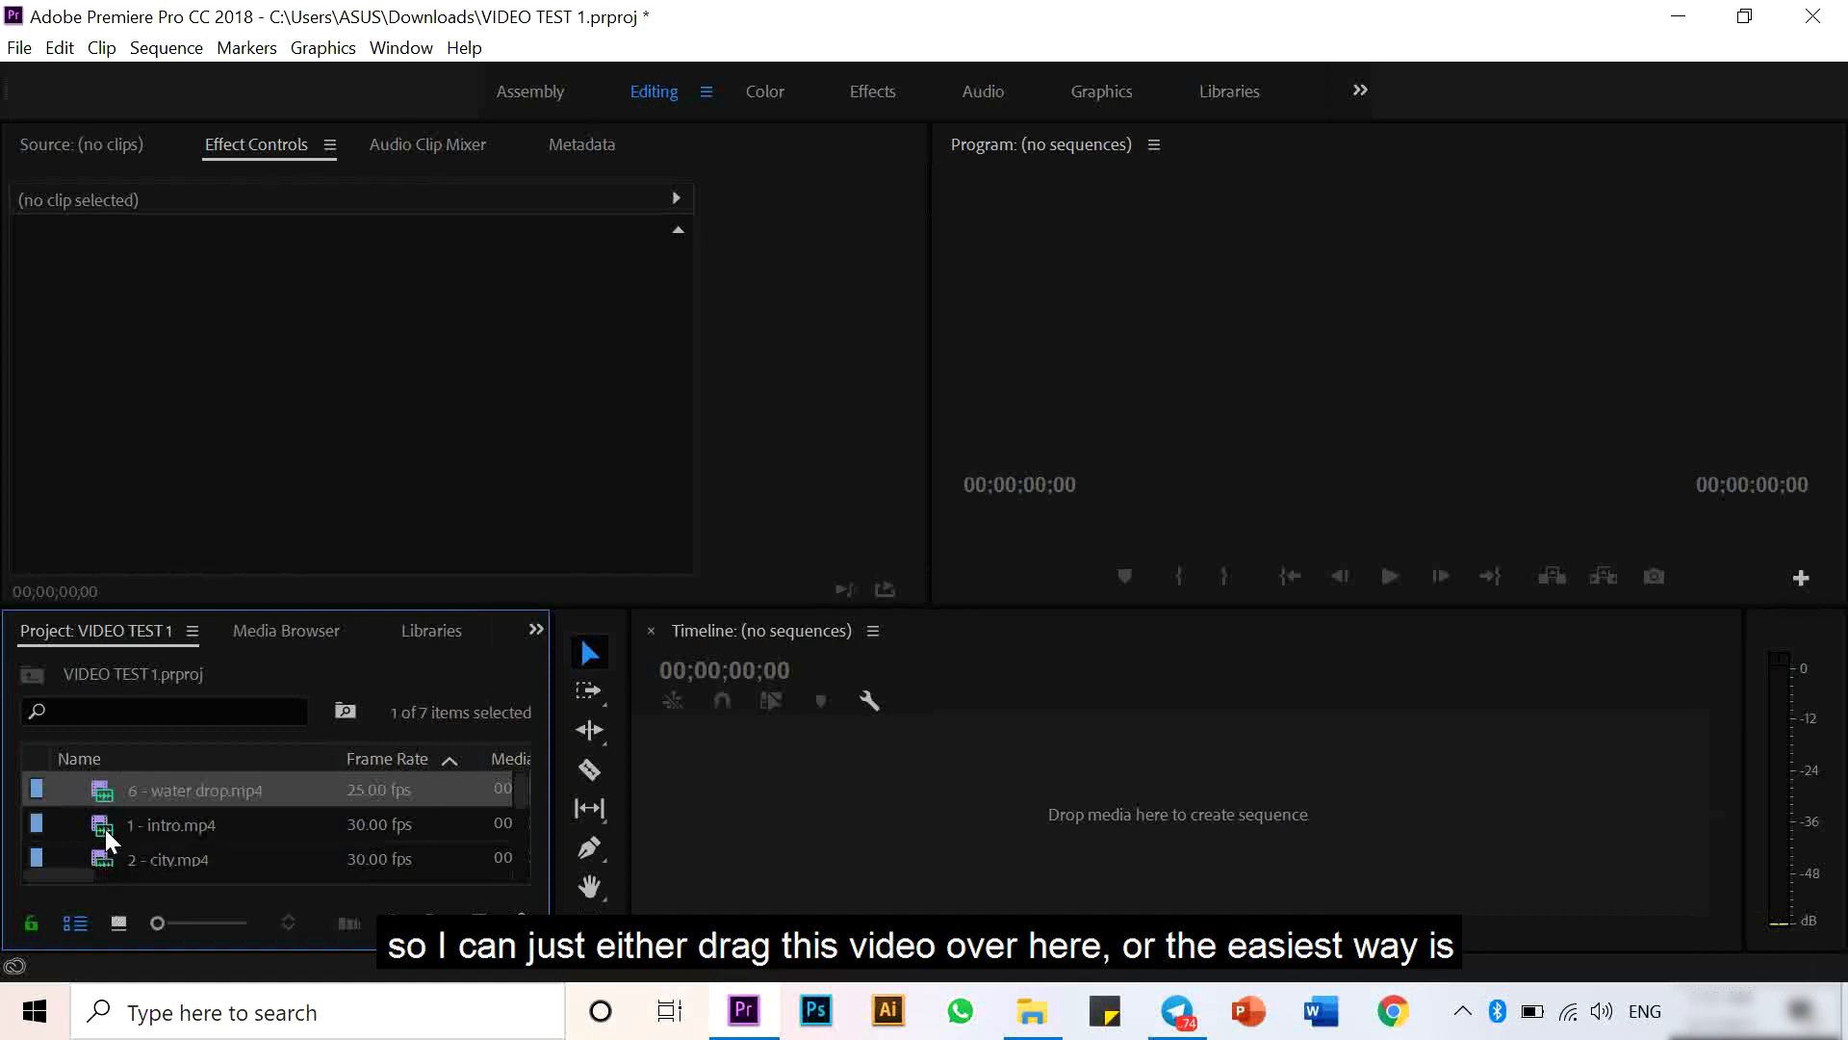
mouse_move(108, 834)
mouse_down()
mouse_move(884, 869)
mouse_move(128, 798)
mouse_move(103, 835)
mouse_up()
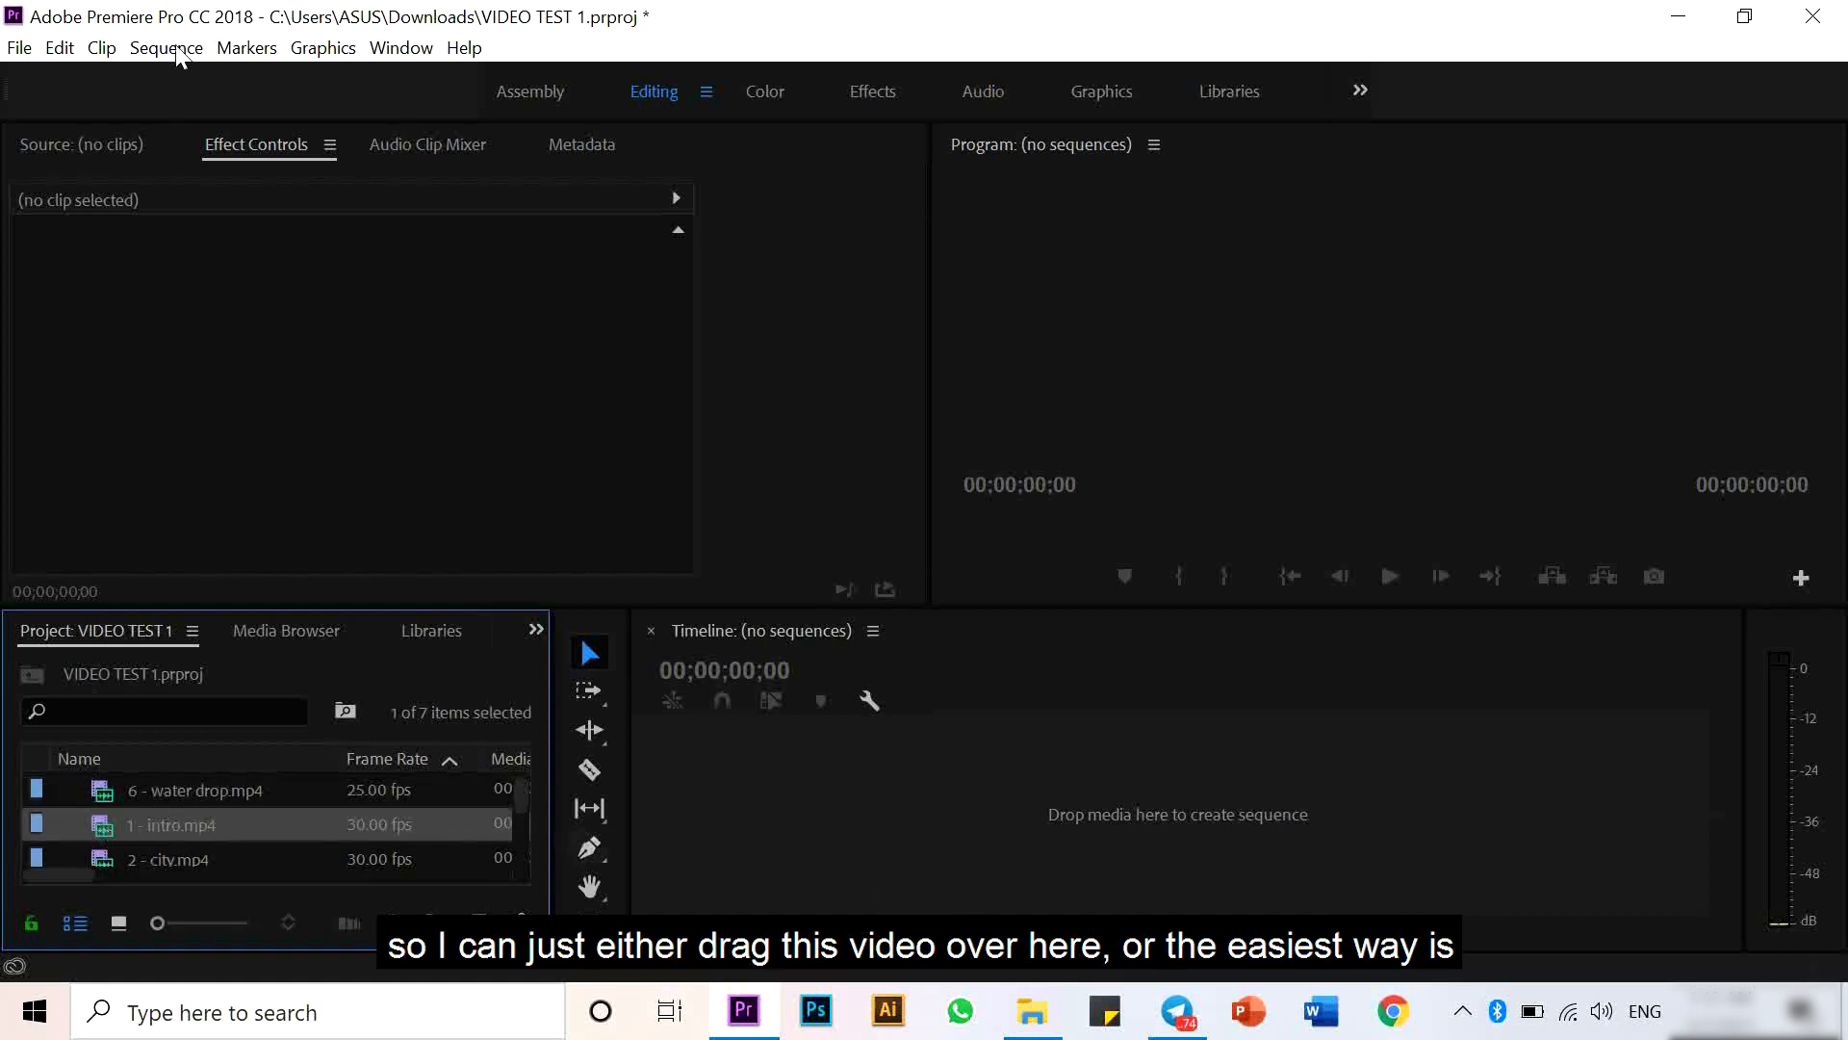
- Create a new 1920 x 1080 adjustment layer at 30.00 fps with square pixels
click(19, 47)
mouse_move(96, 82)
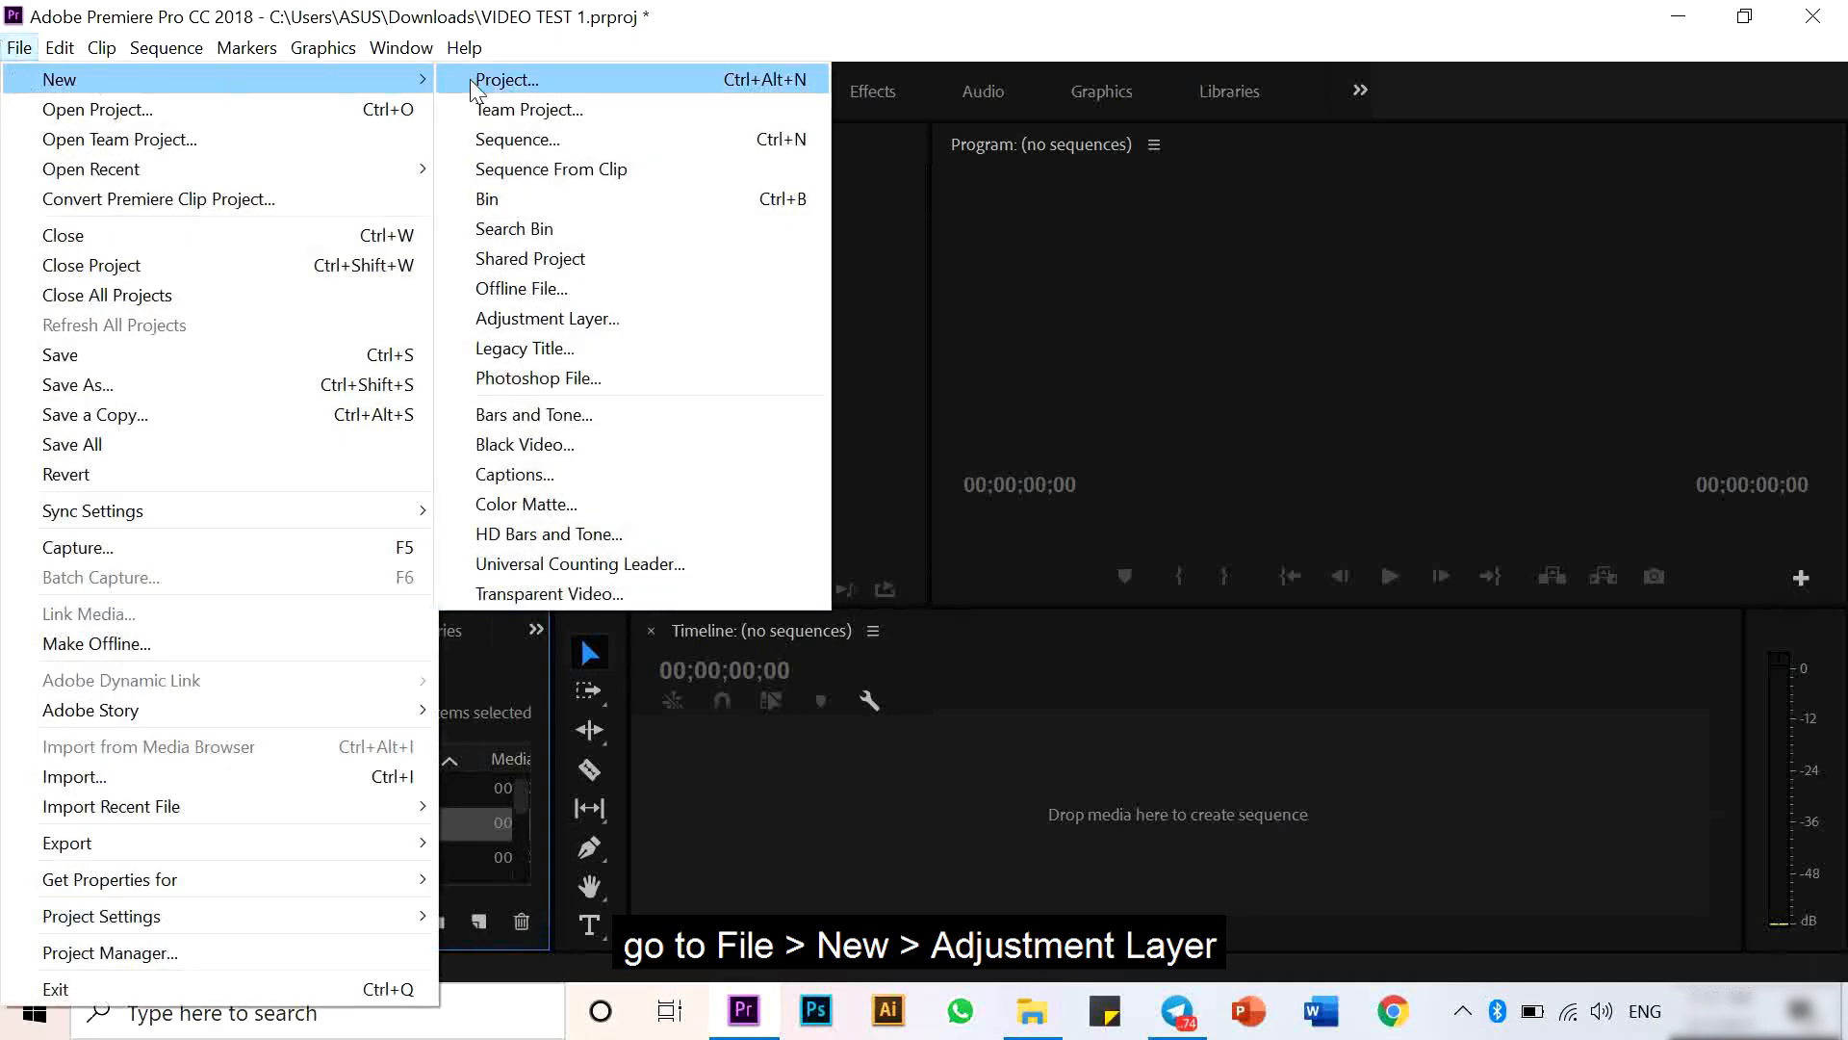
click(549, 318)
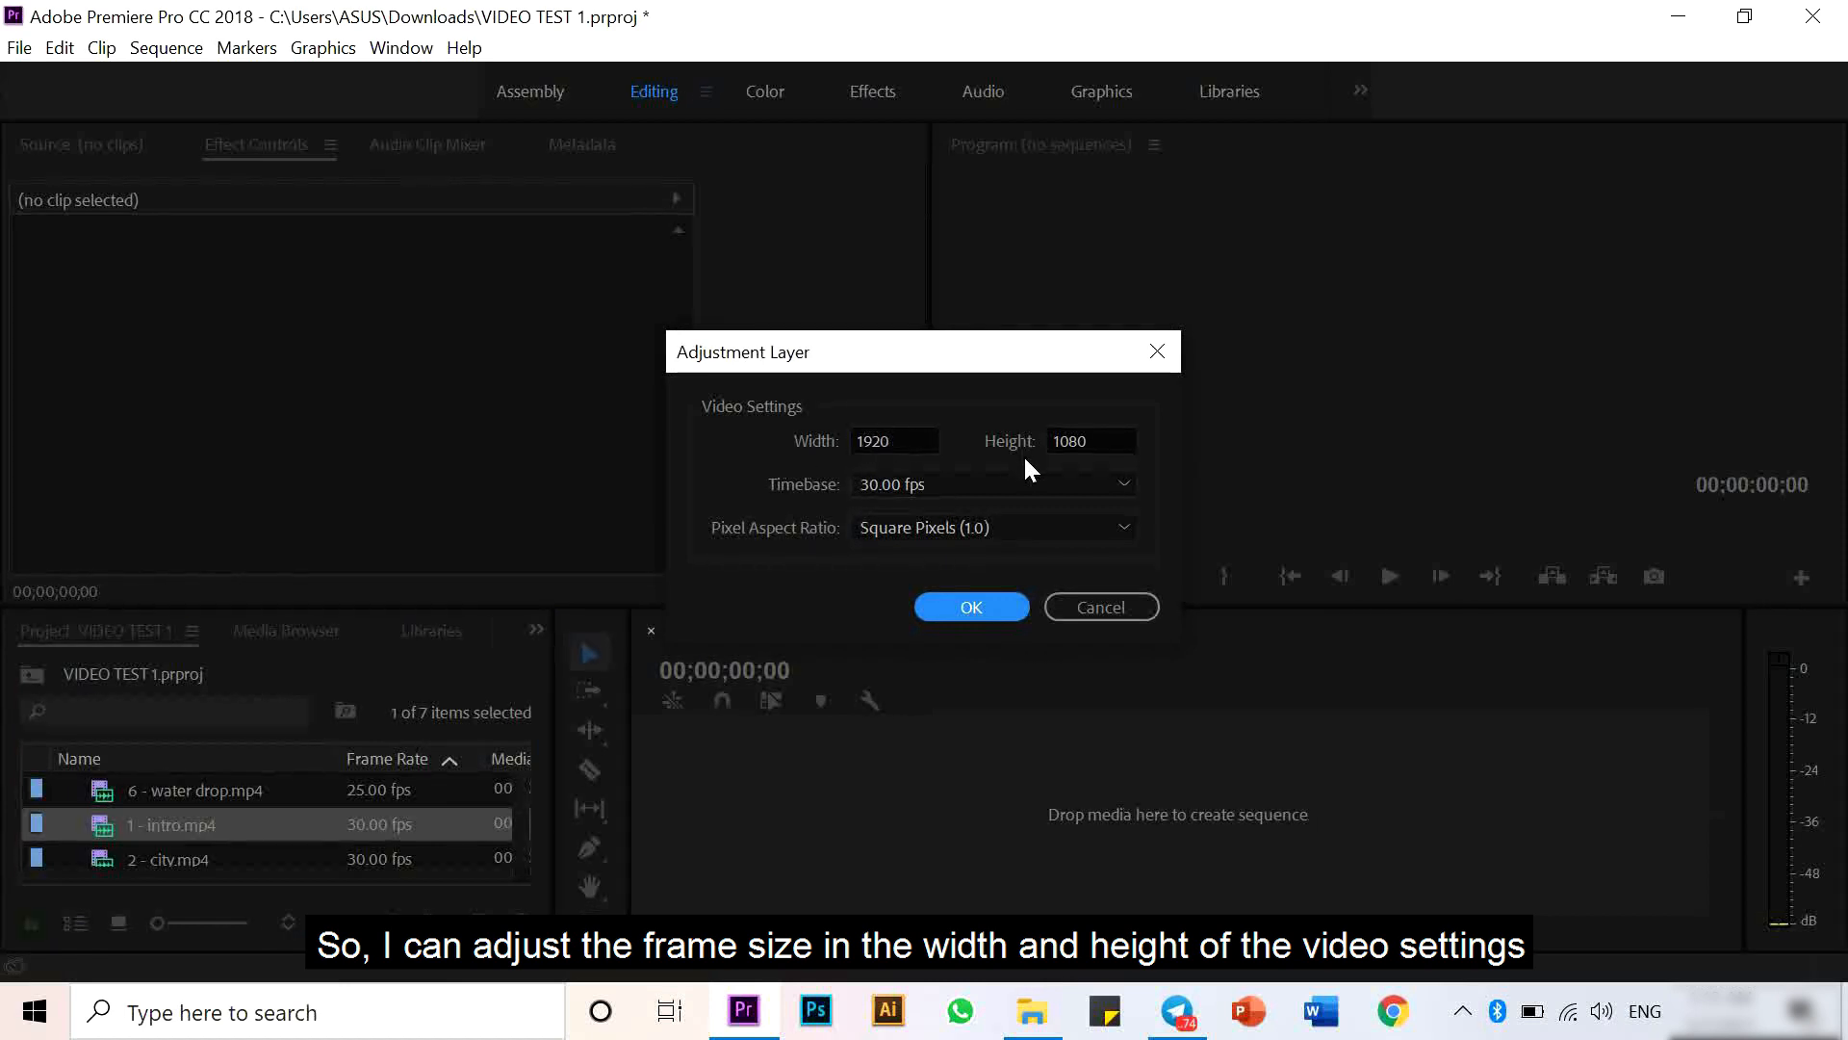
click(995, 604)
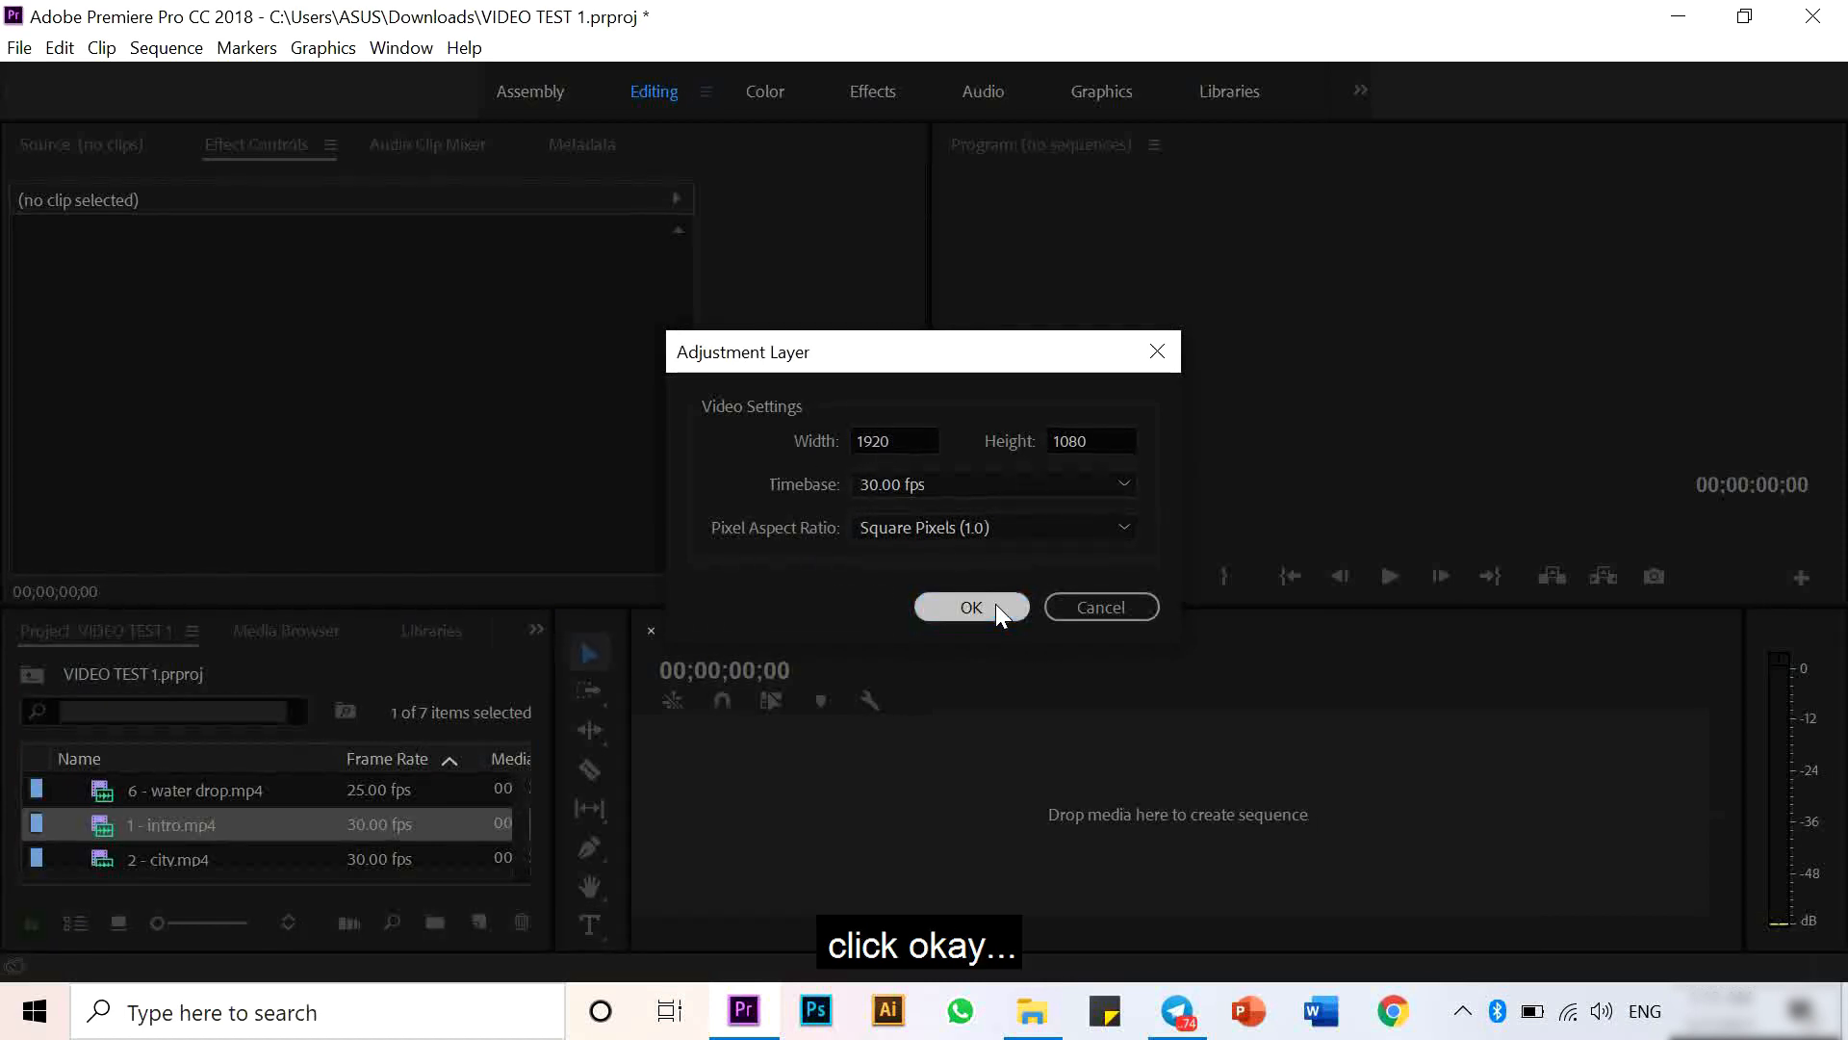
- Drop the adjustment layer into the empty timeline to start a sequence and move it up to track V3
drag(98, 794, 865, 805)
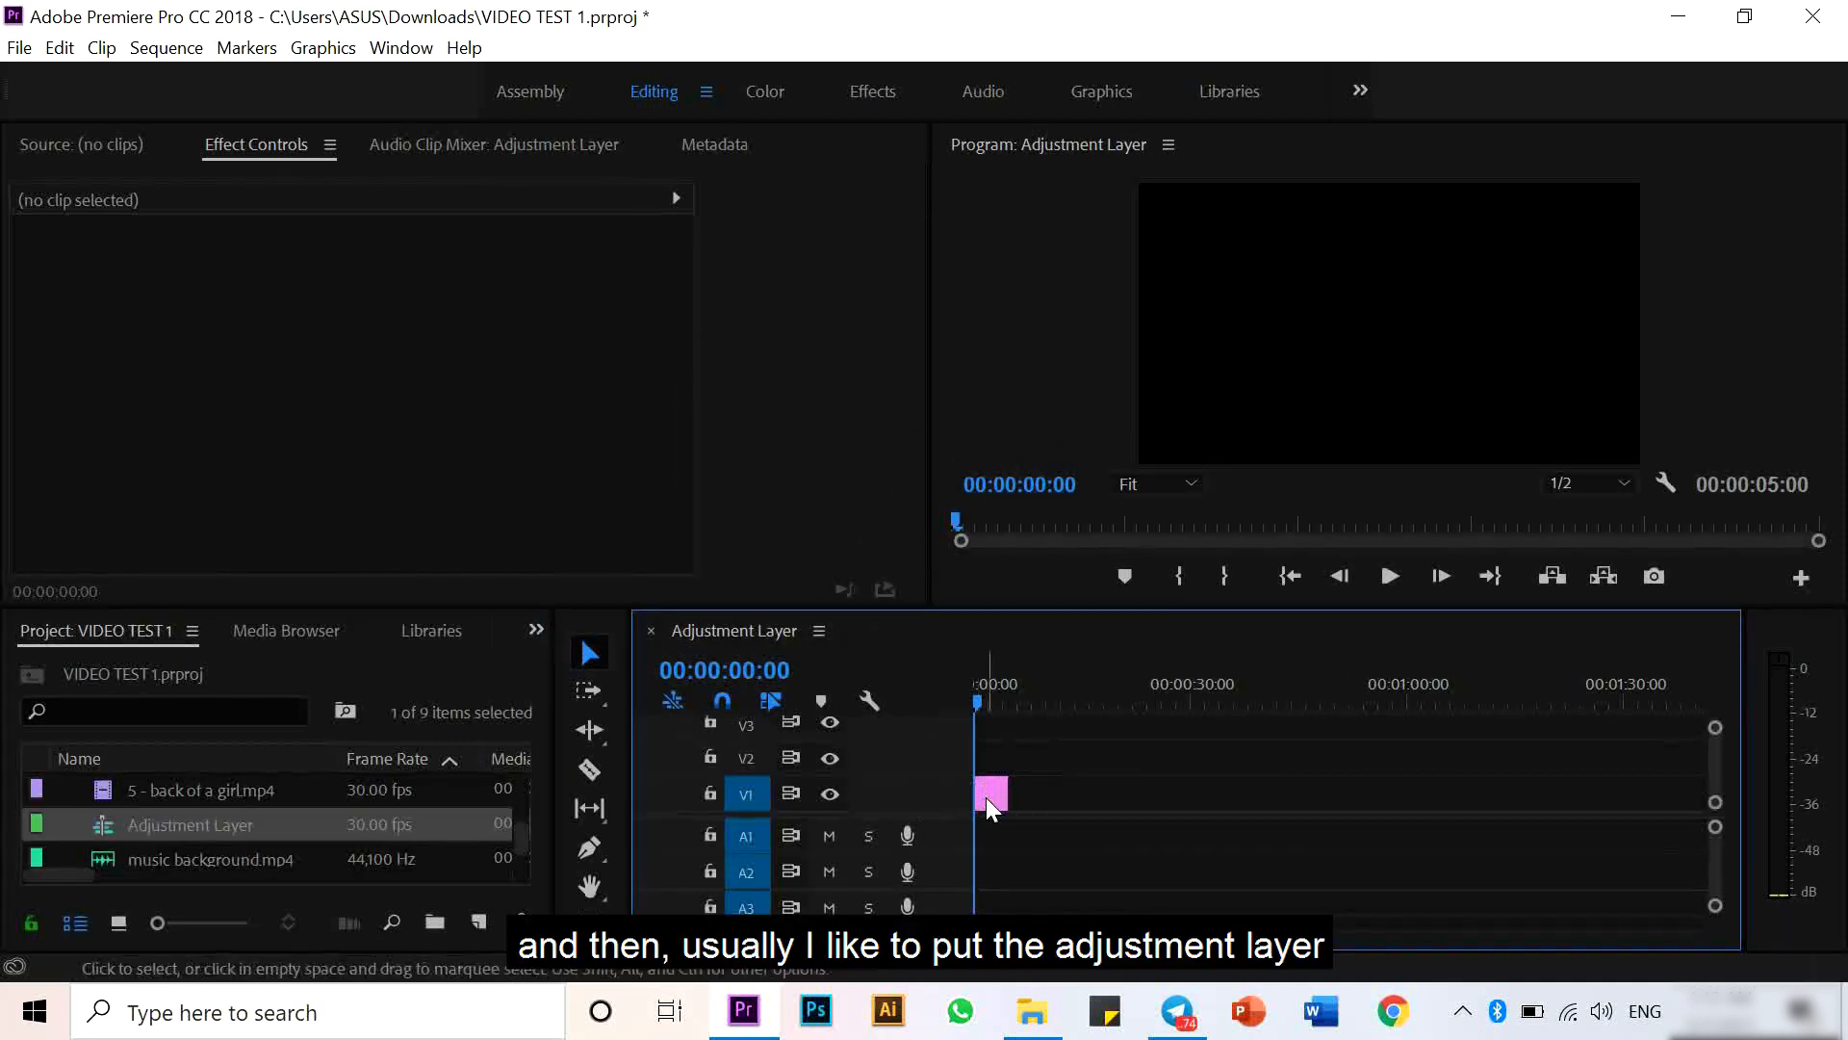
drag(987, 800, 1455, 757)
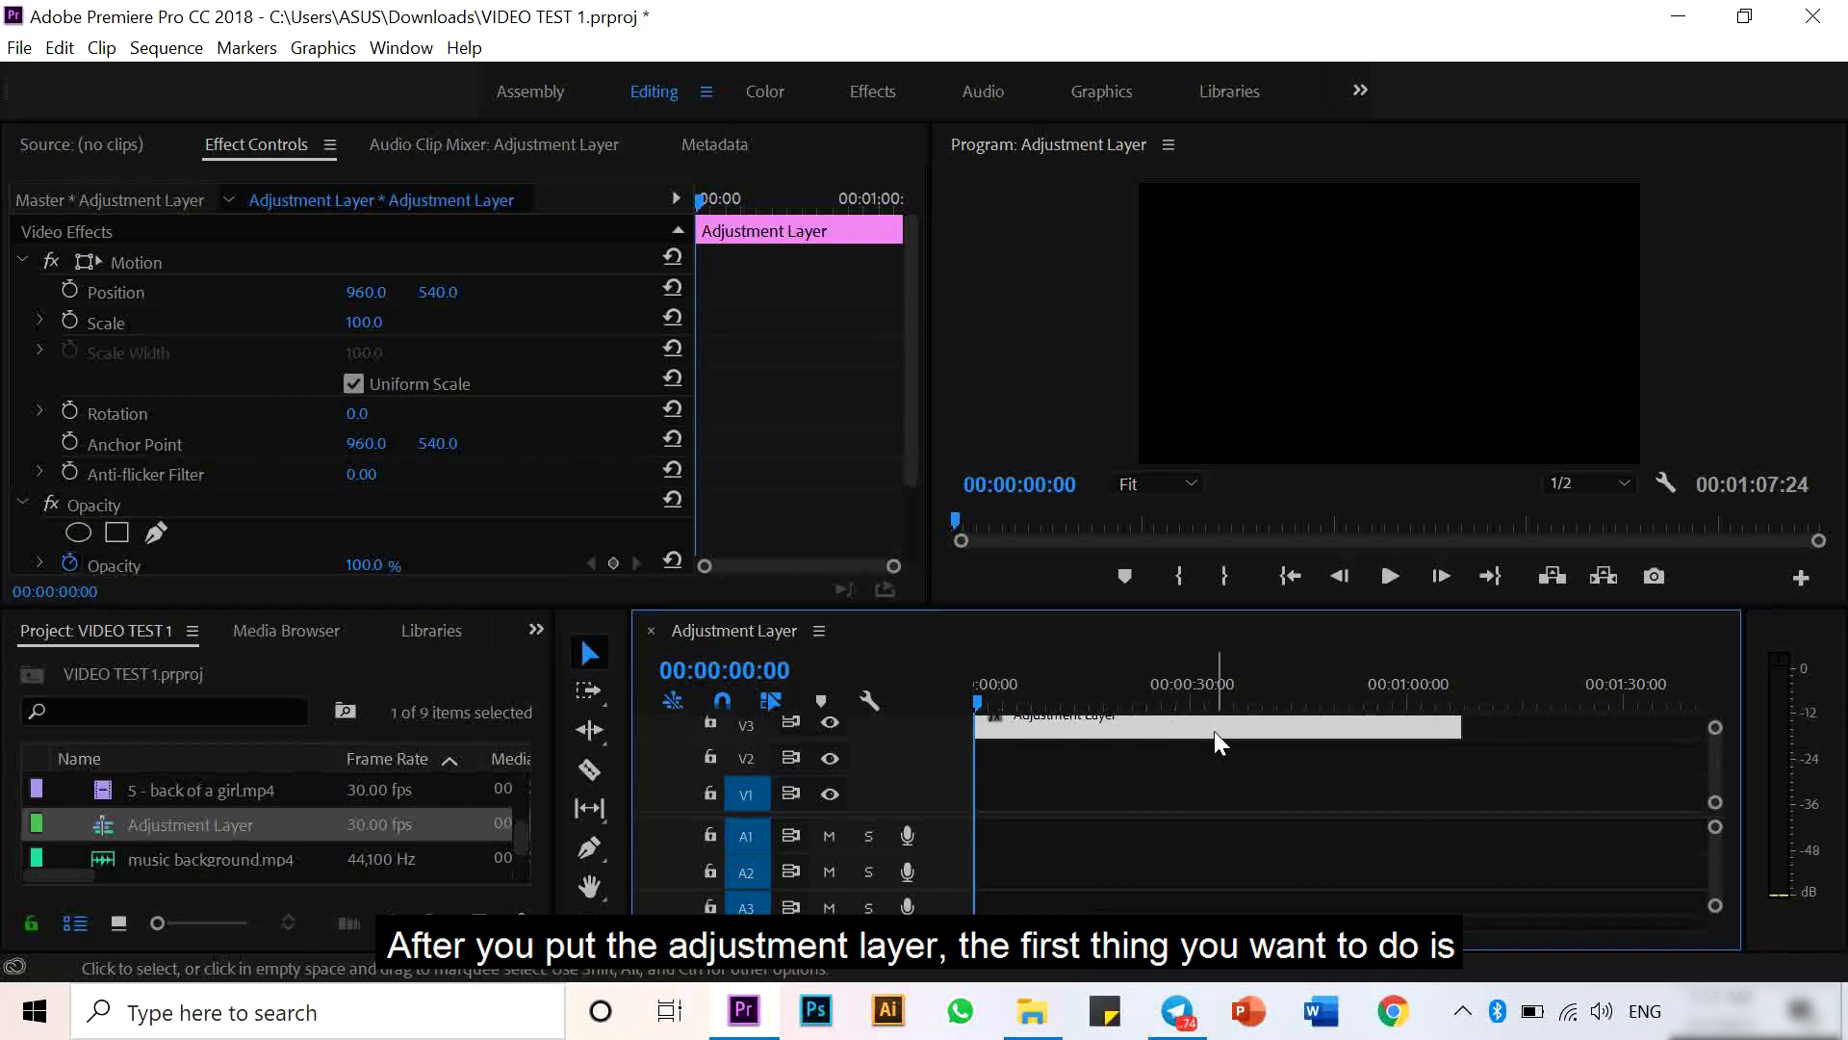
- Add the music background clip to track A1, aligned with the start of the sequence
click(233, 852)
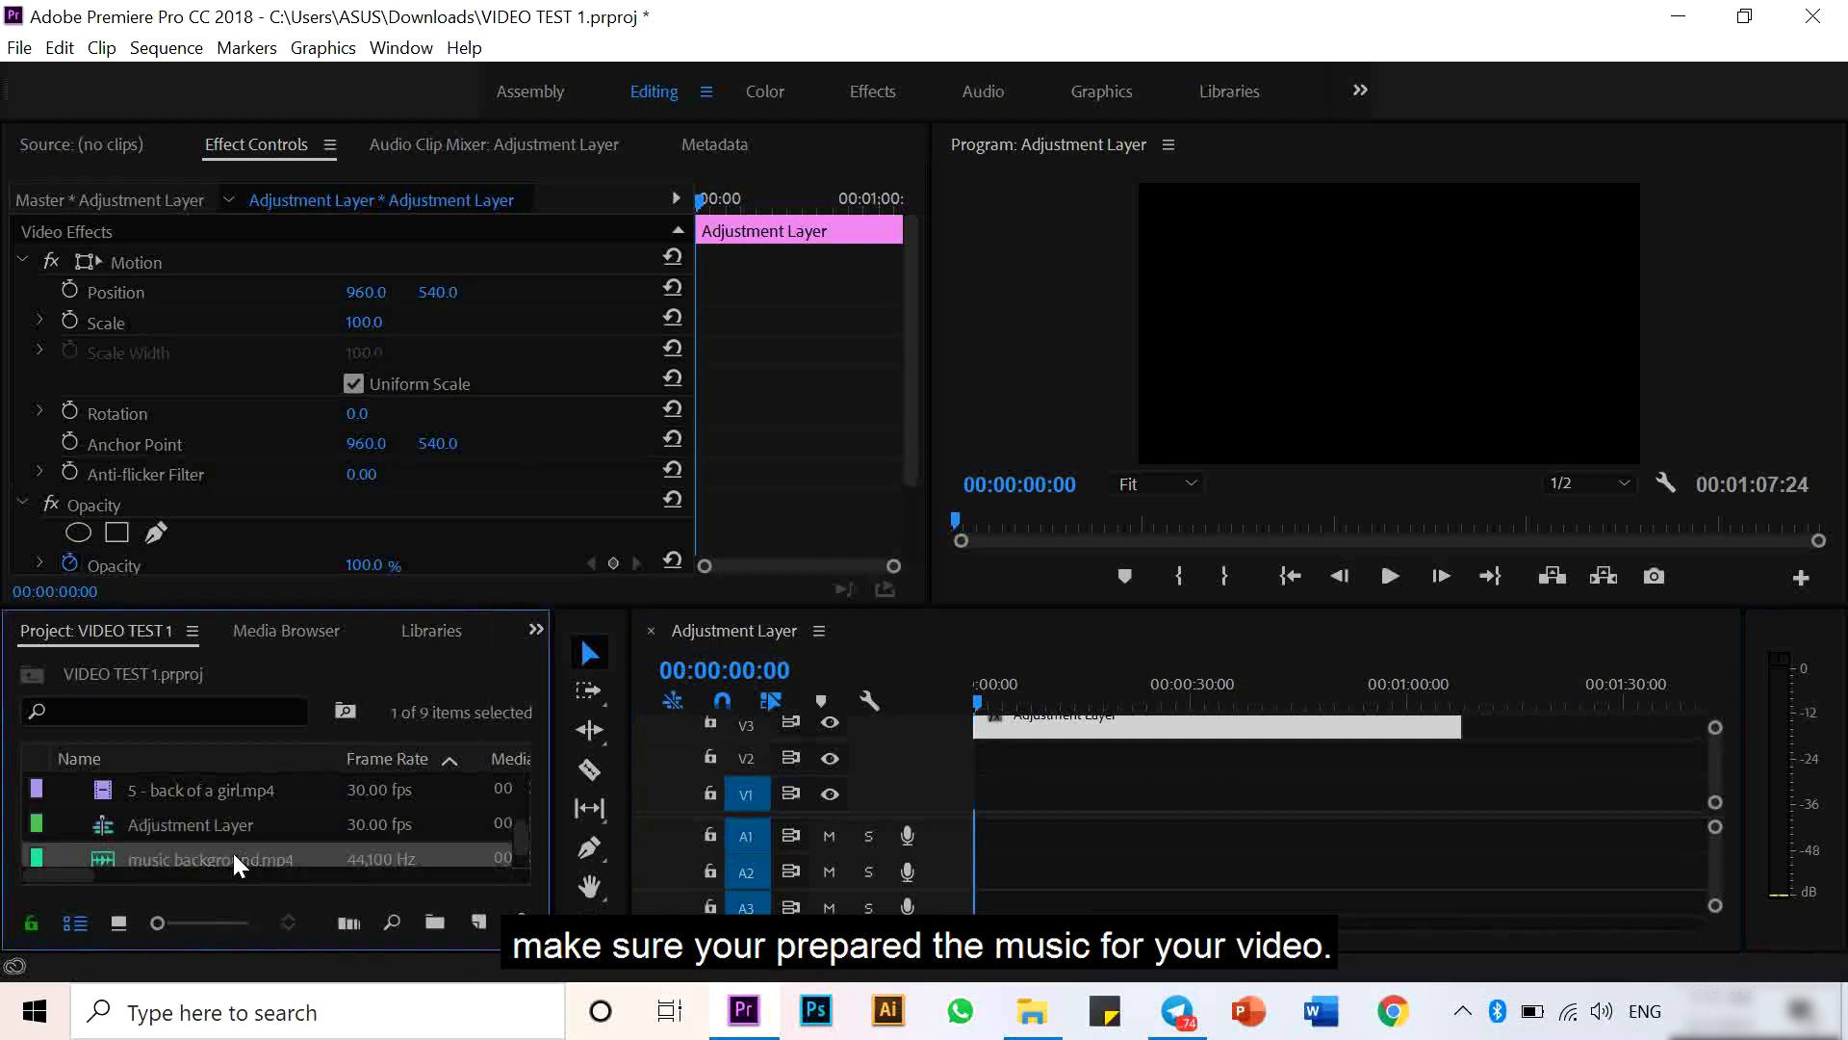
double_click(106, 852)
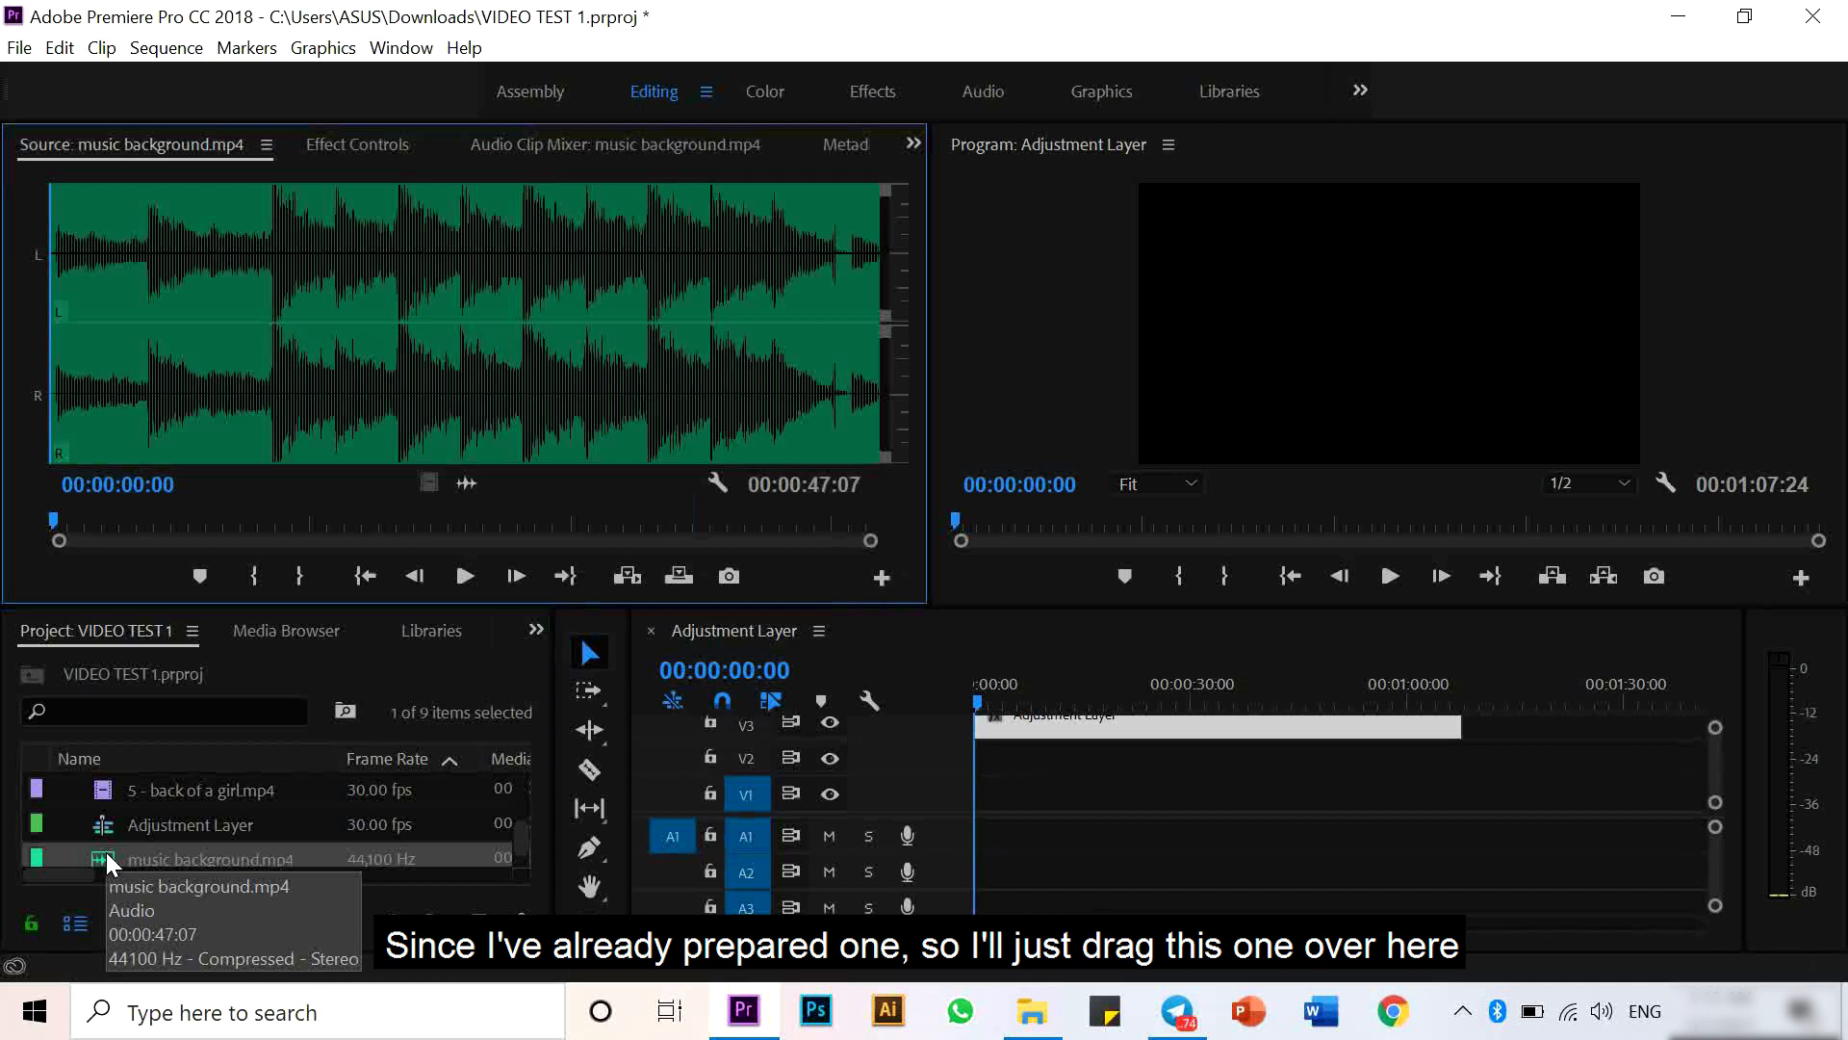
drag(106, 852, 990, 835)
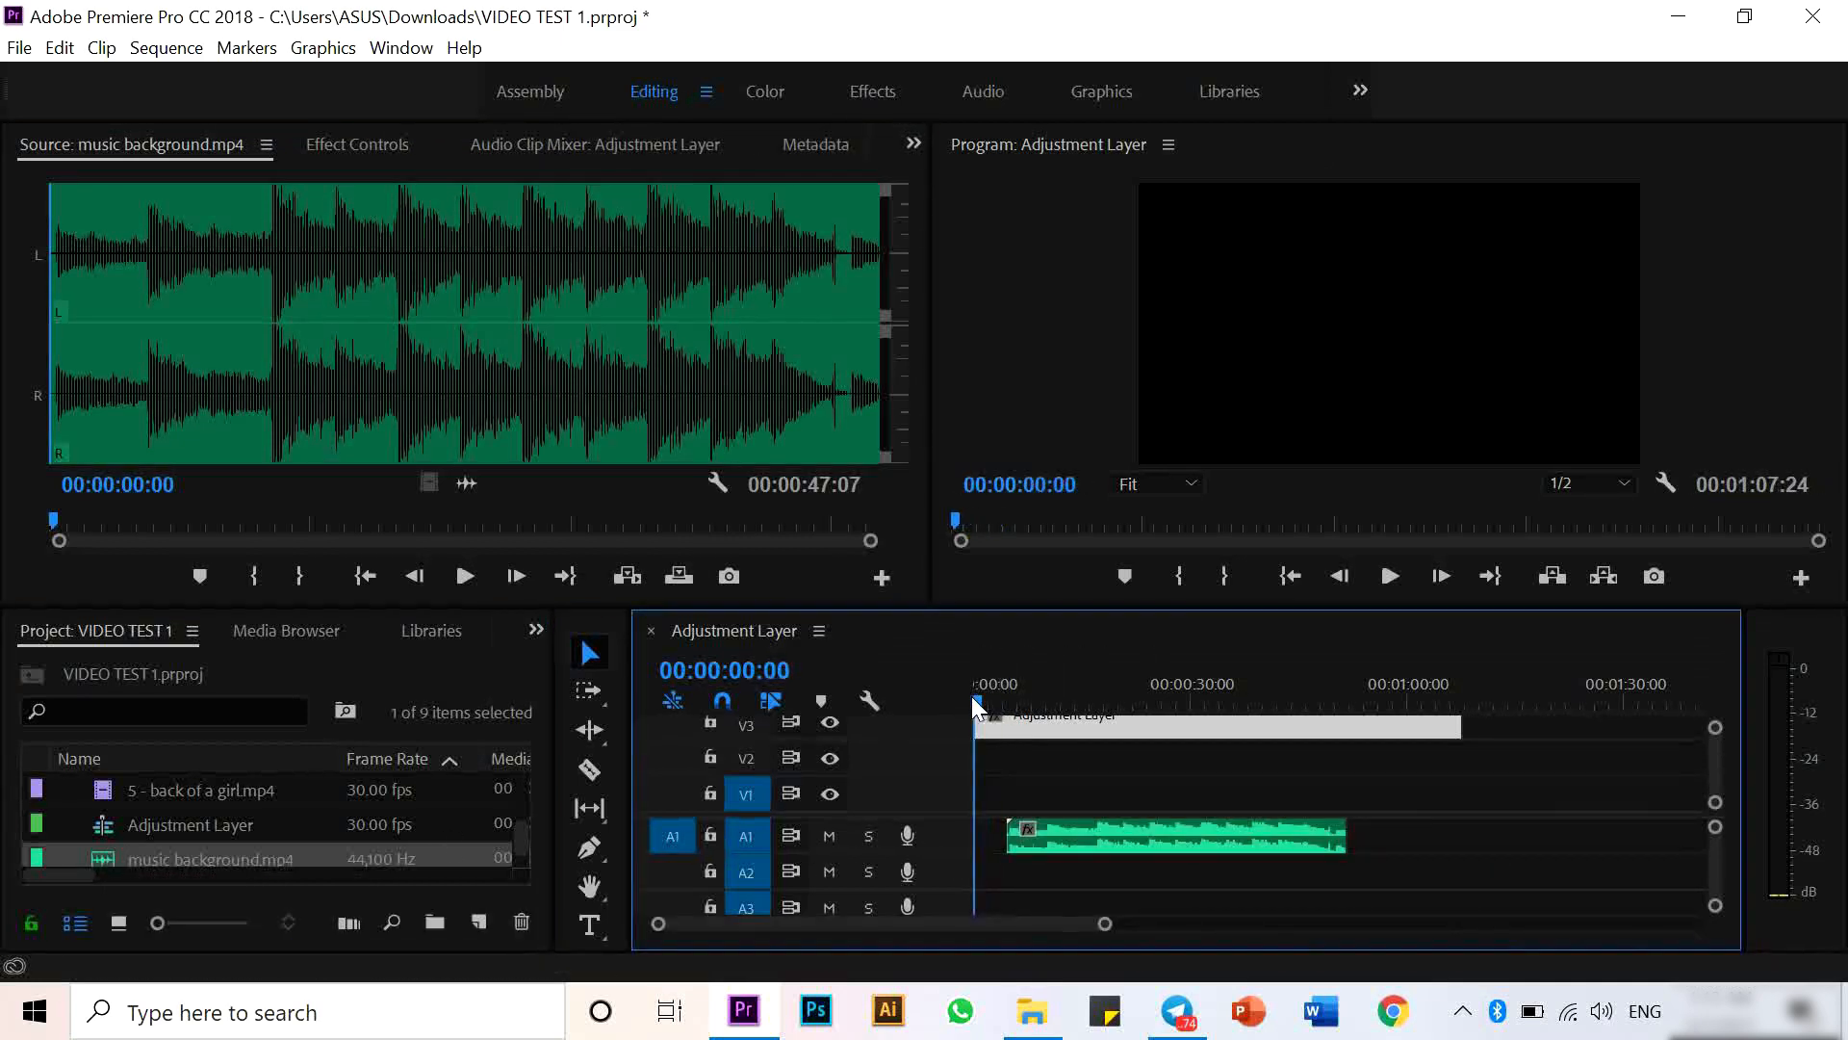
click(974, 696)
drag(1092, 829, 1066, 835)
- Trim the adjustment layer's end so it matches the music clip's length
click(1444, 729)
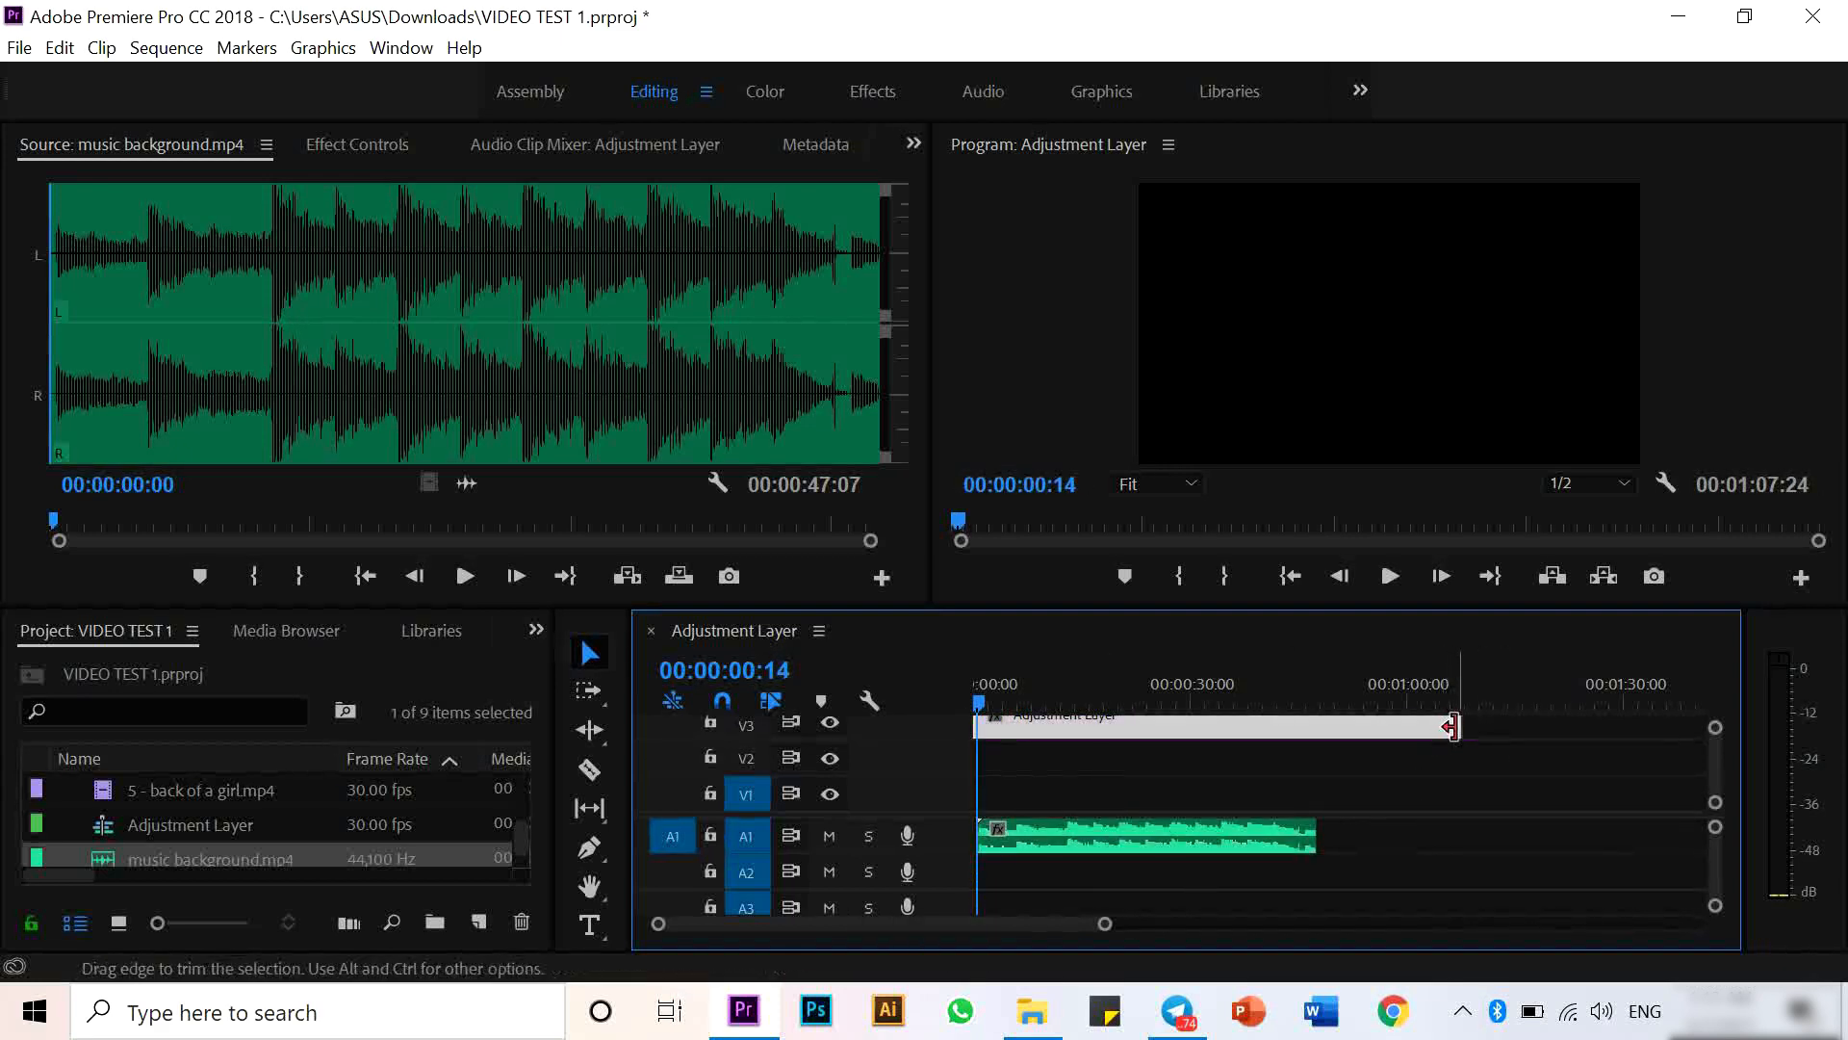
drag(1452, 727, 1316, 727)
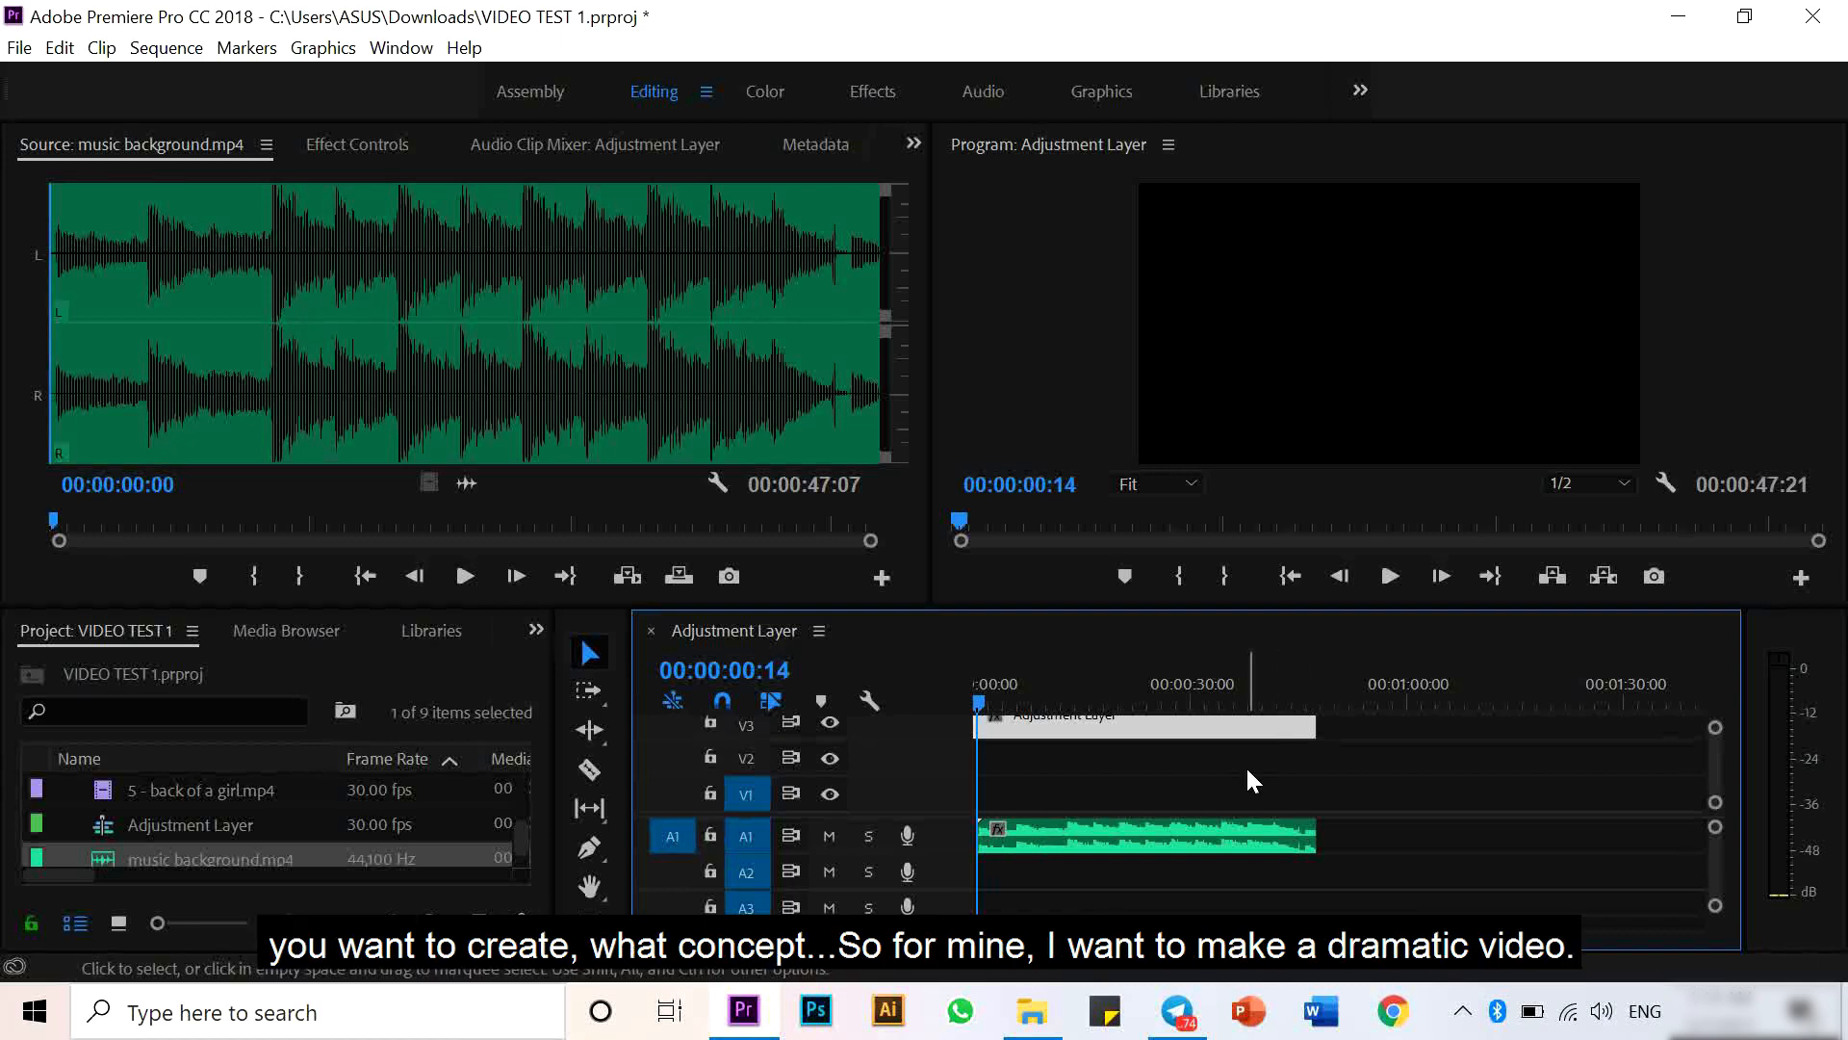
click(1158, 841)
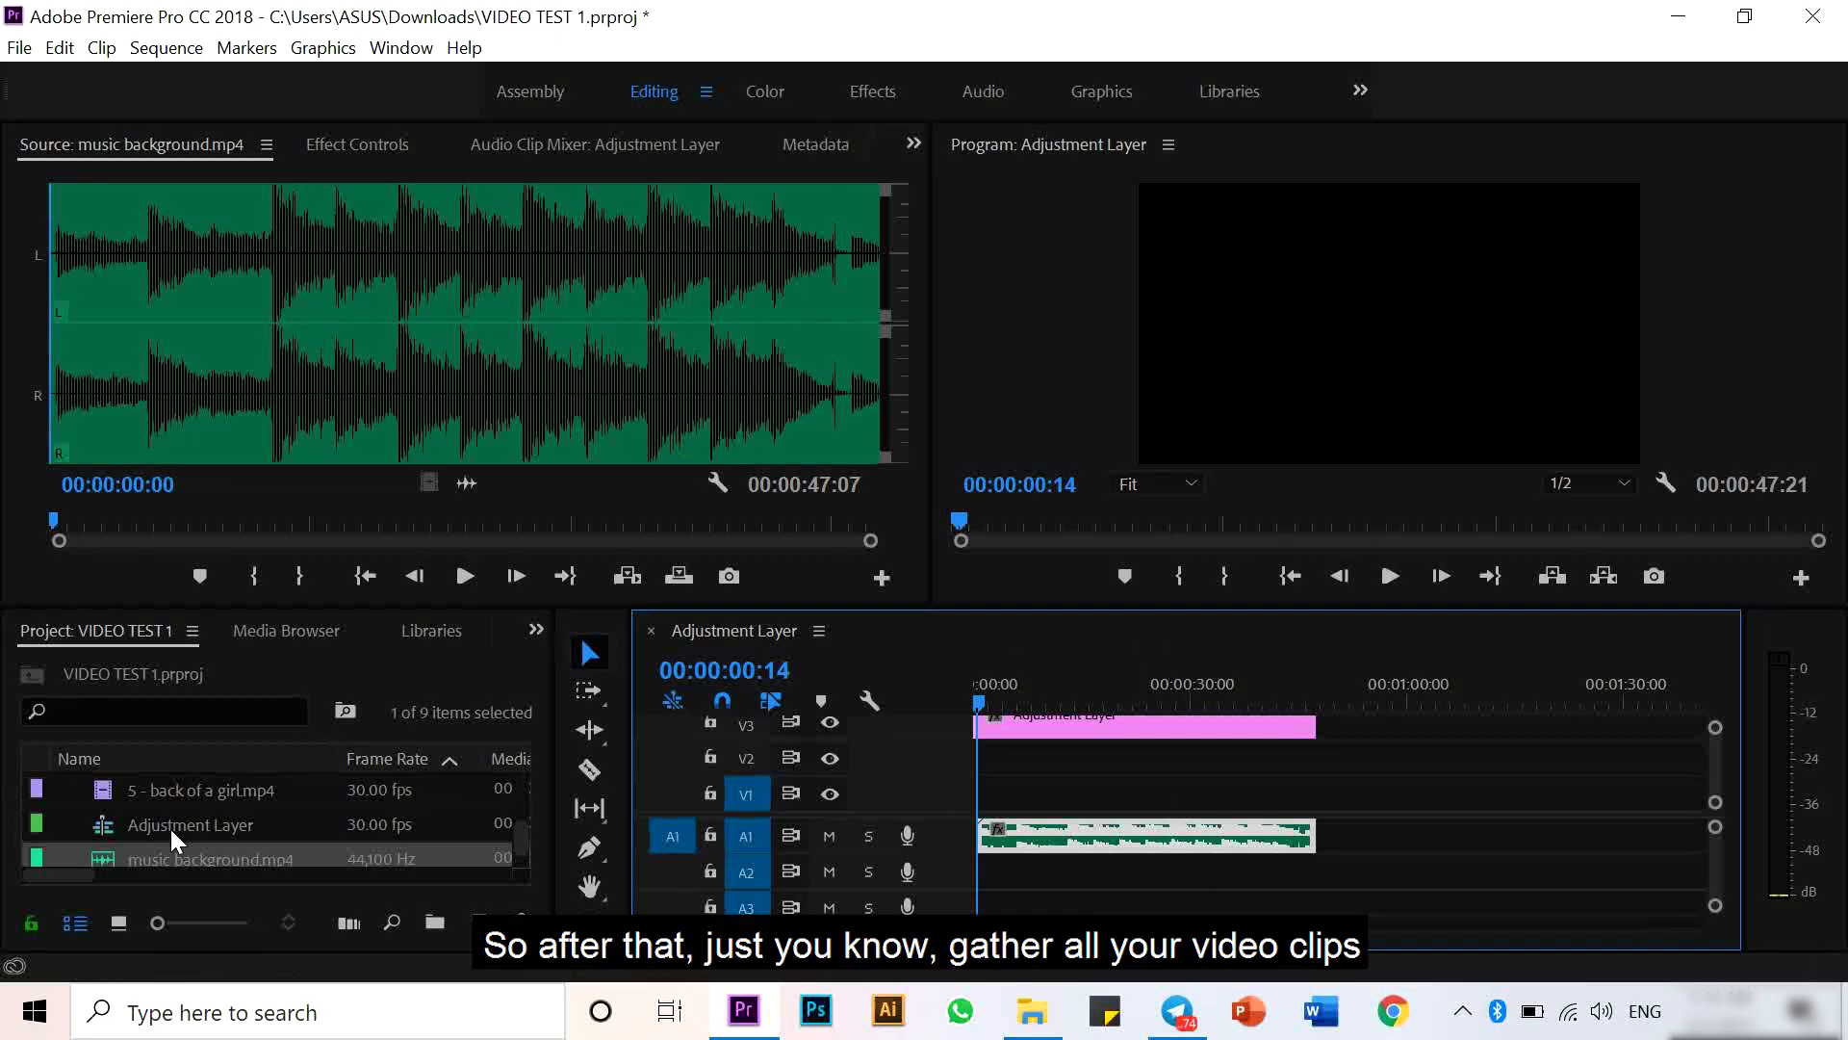
- Add only the video of the intro clip to the start of track V1
scroll(170, 825, up, 3)
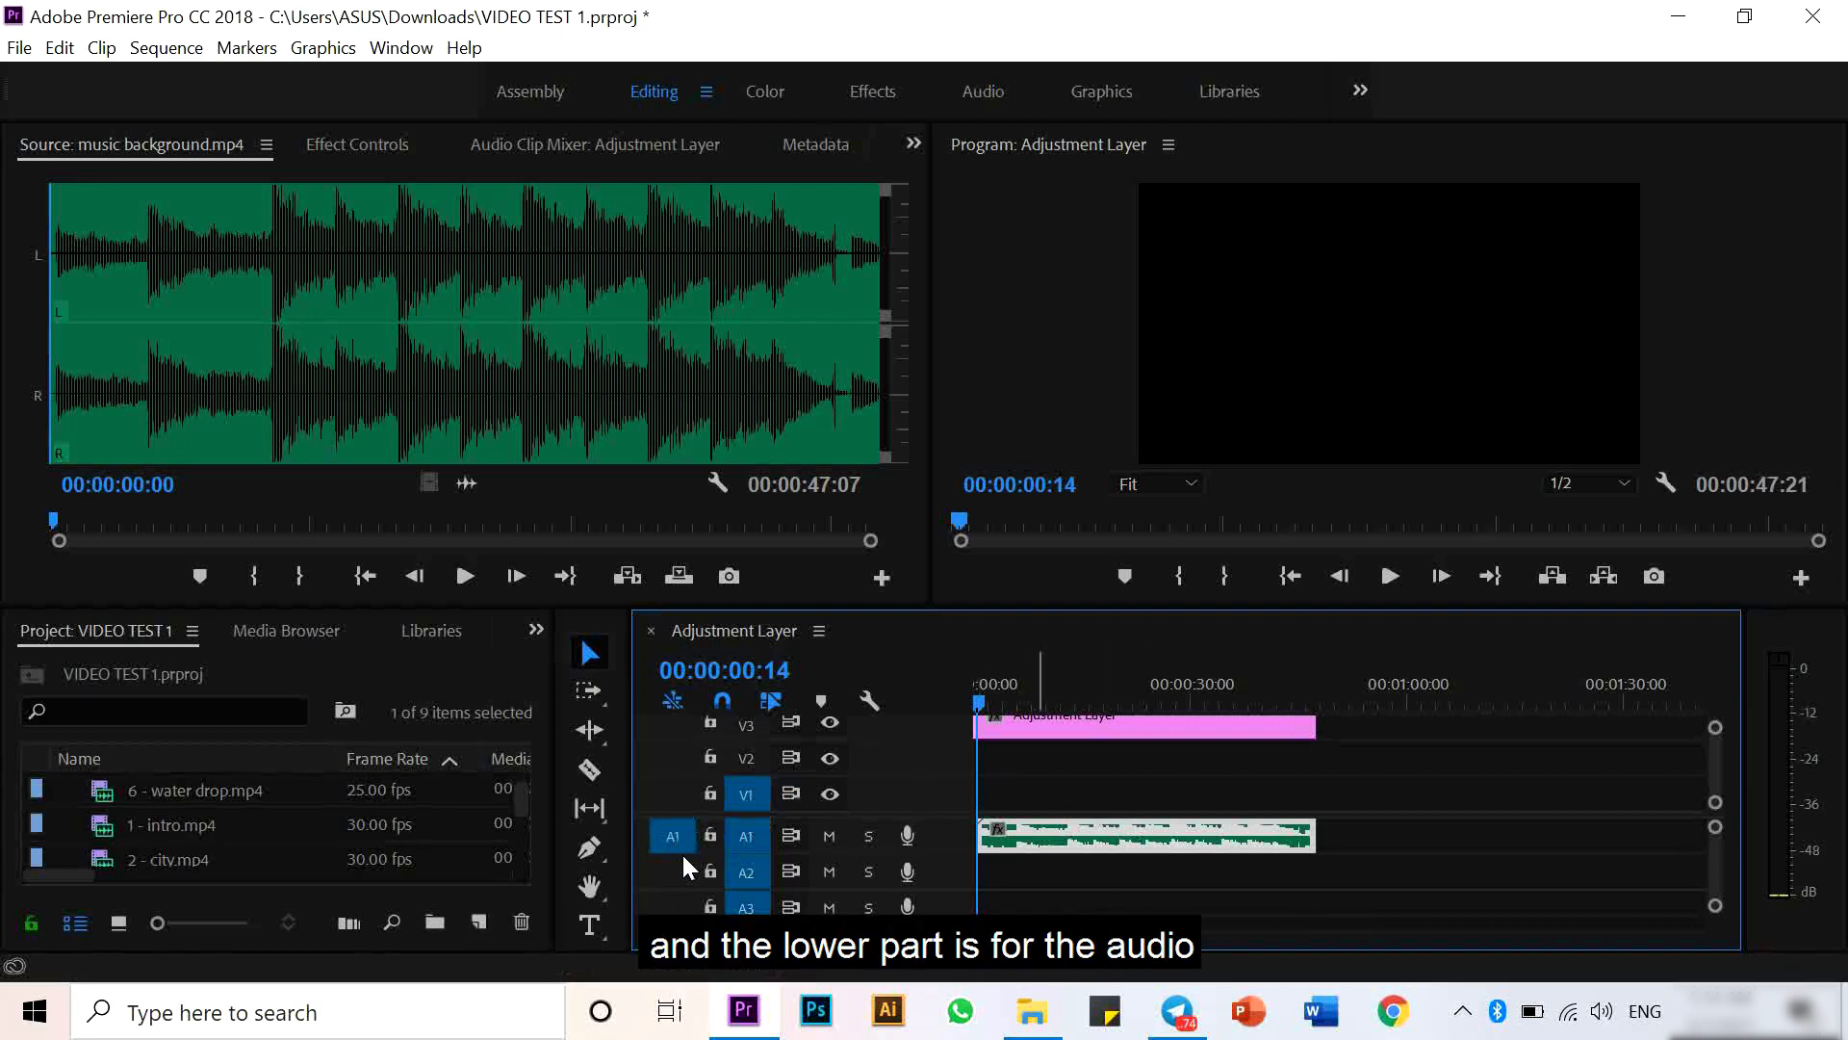
click(102, 826)
double_click(102, 826)
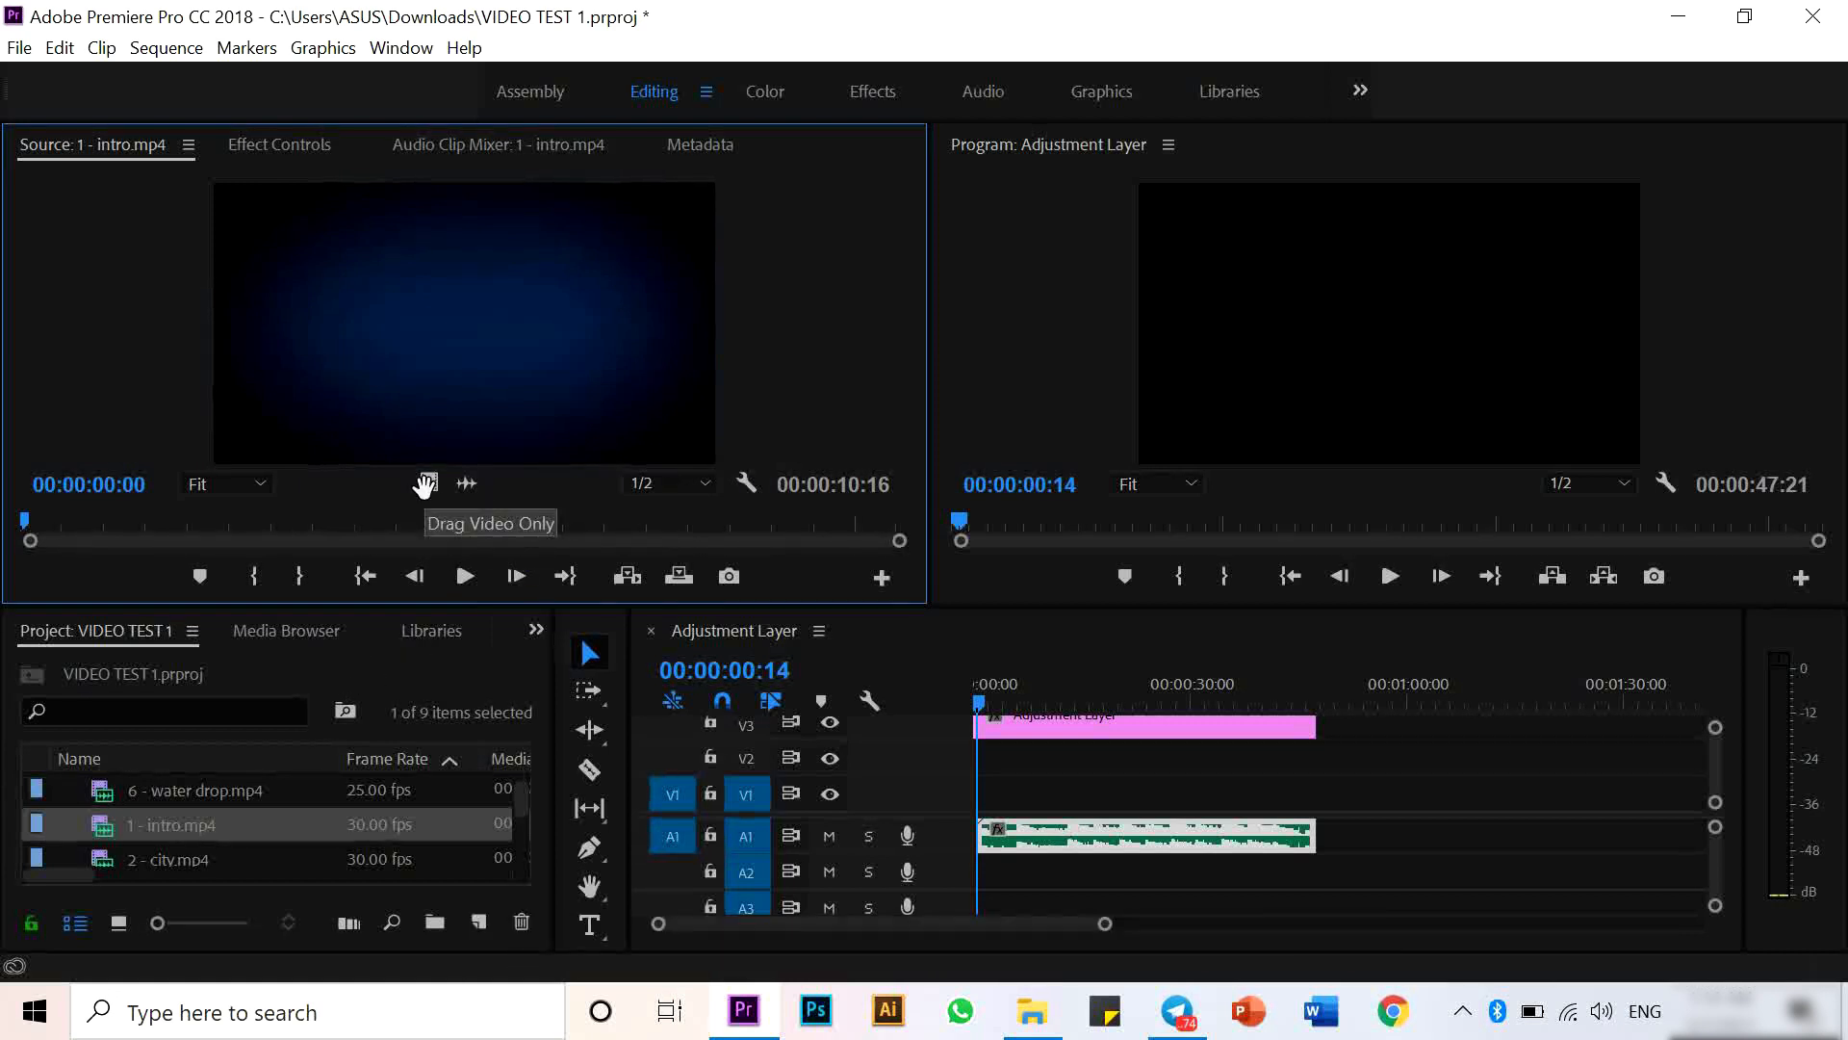
drag(424, 483, 993, 795)
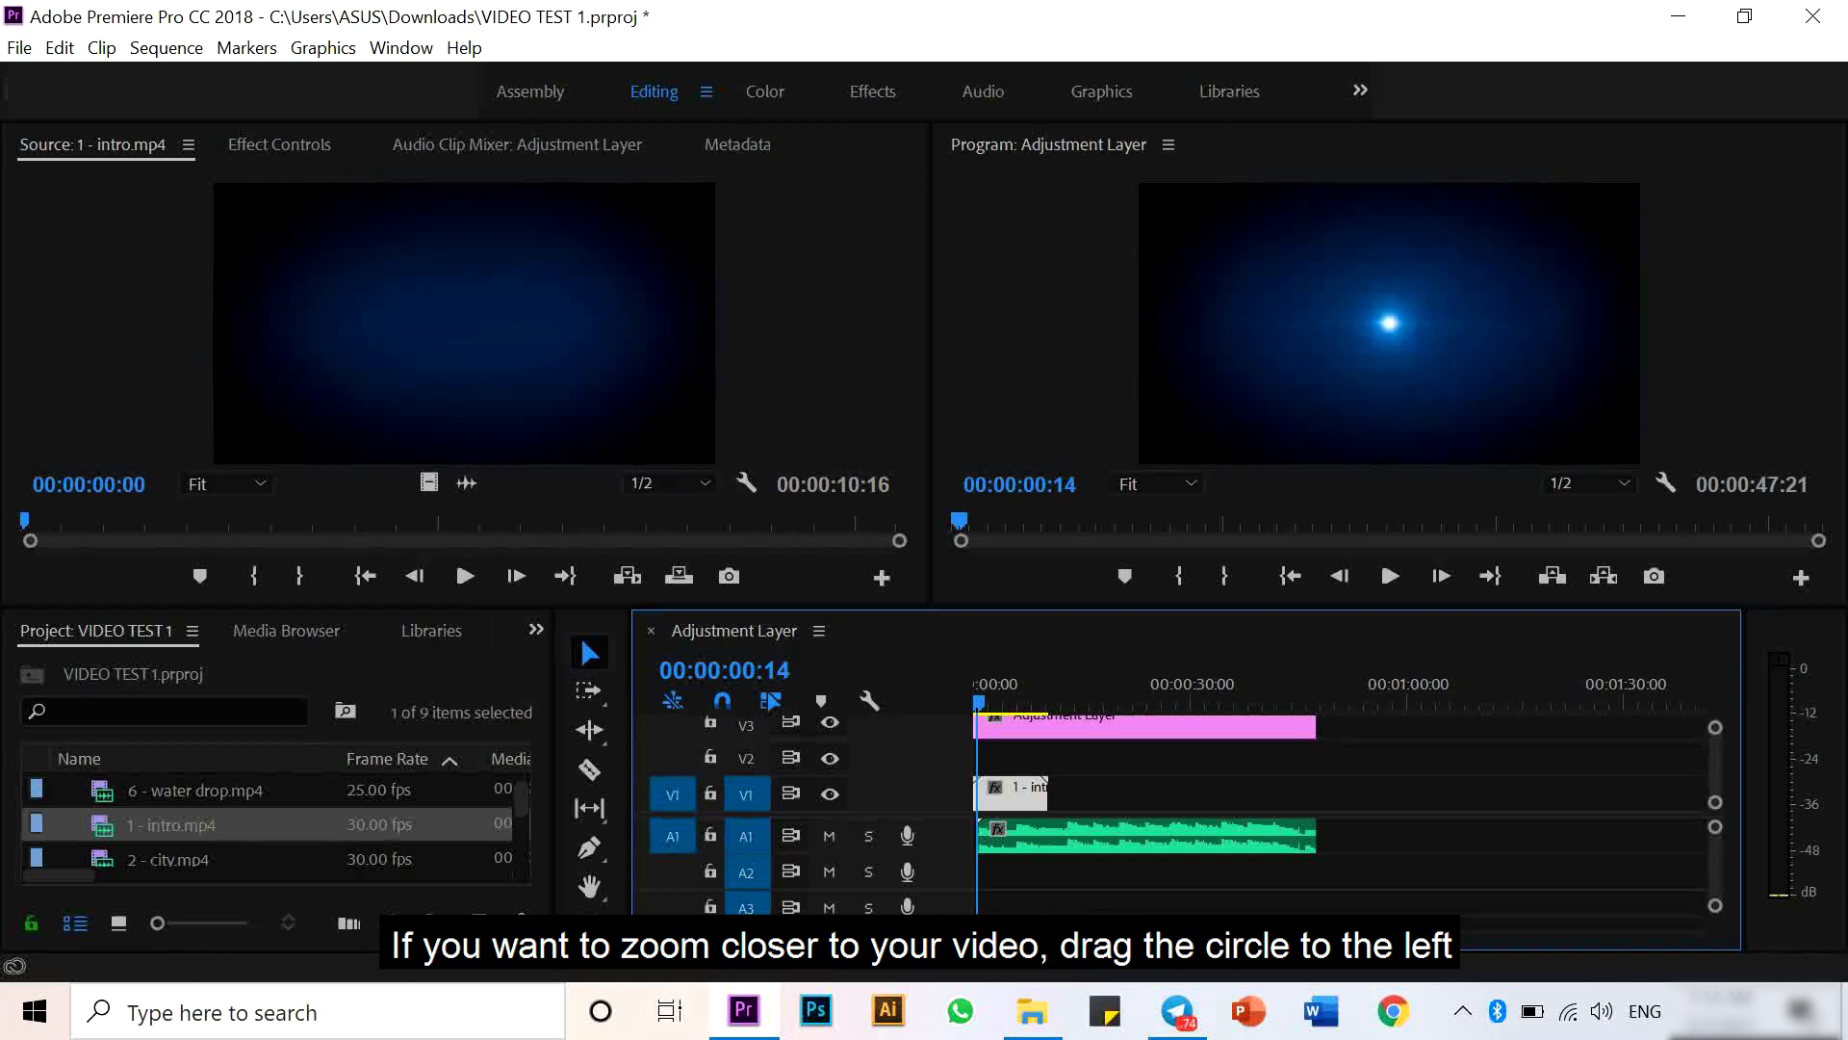
- Place only the video of the city clip on V1 at about 15 seconds, after the intro
mouse_move(1253, 929)
mouse_down()
mouse_move(1022, 929)
mouse_move(1280, 925)
mouse_up()
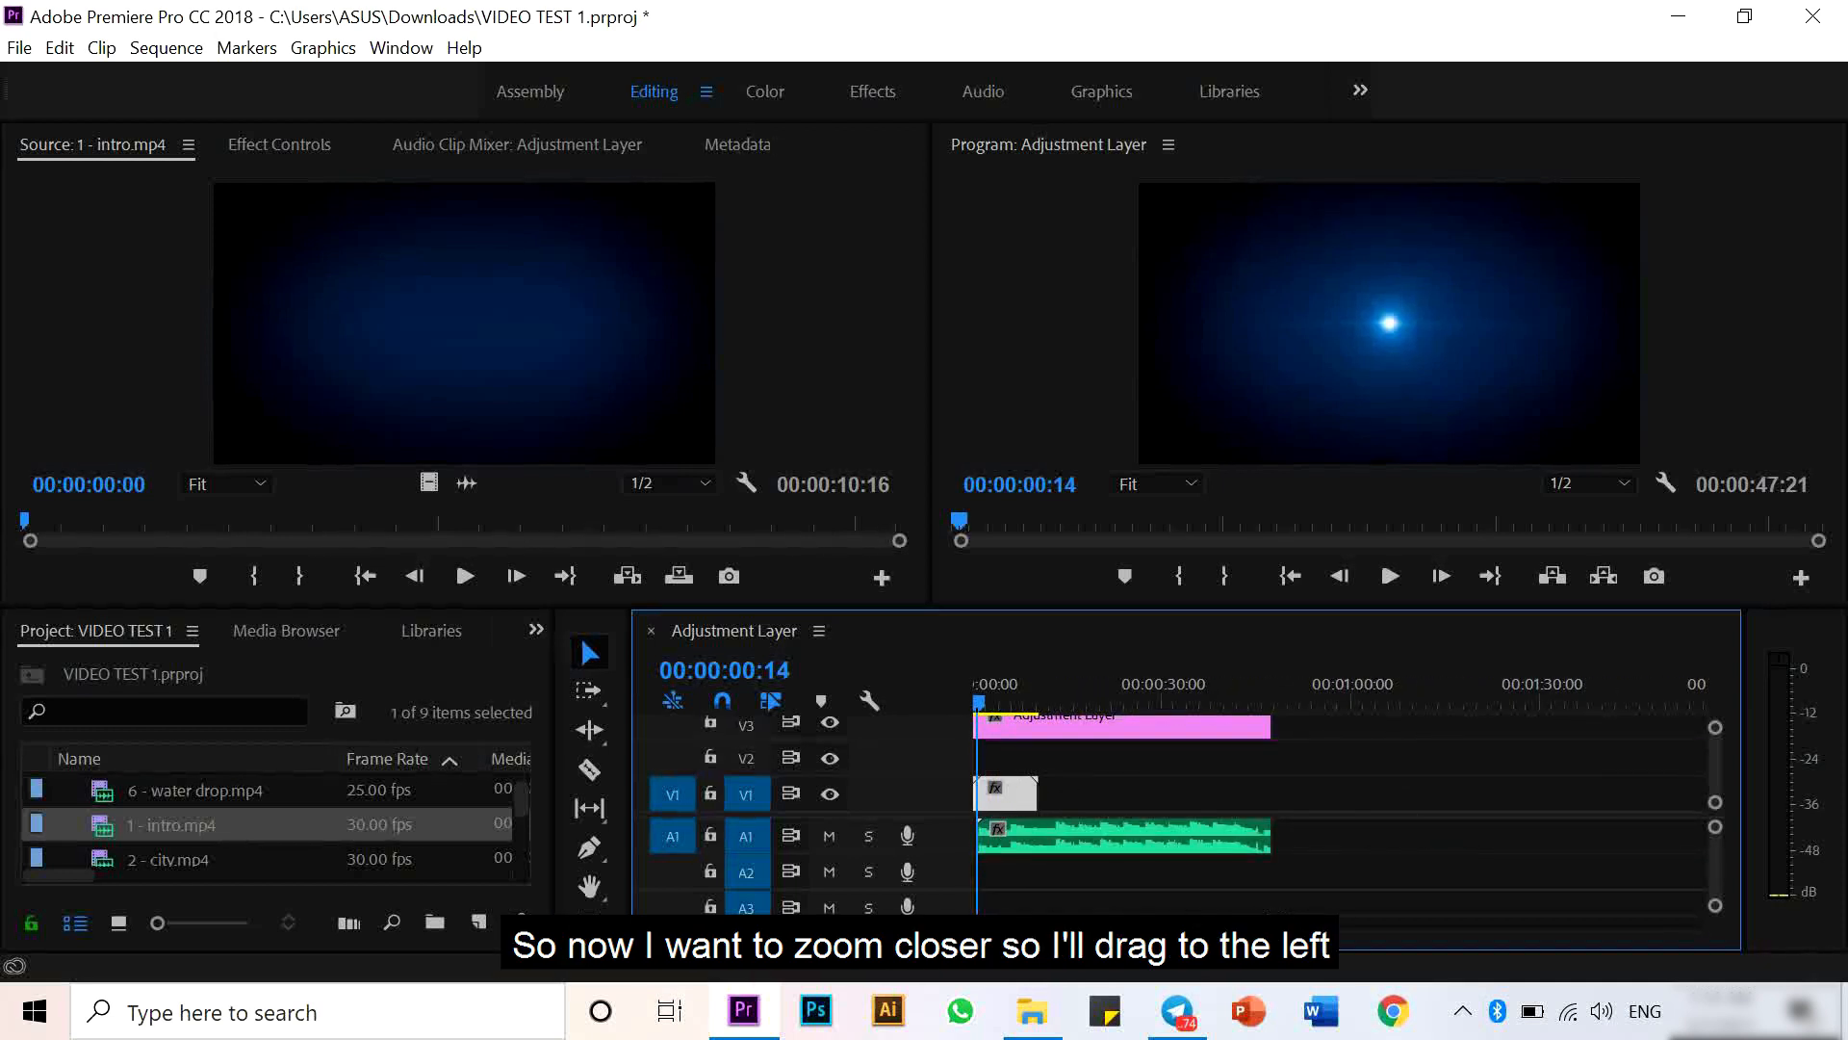
drag(1280, 924, 1032, 924)
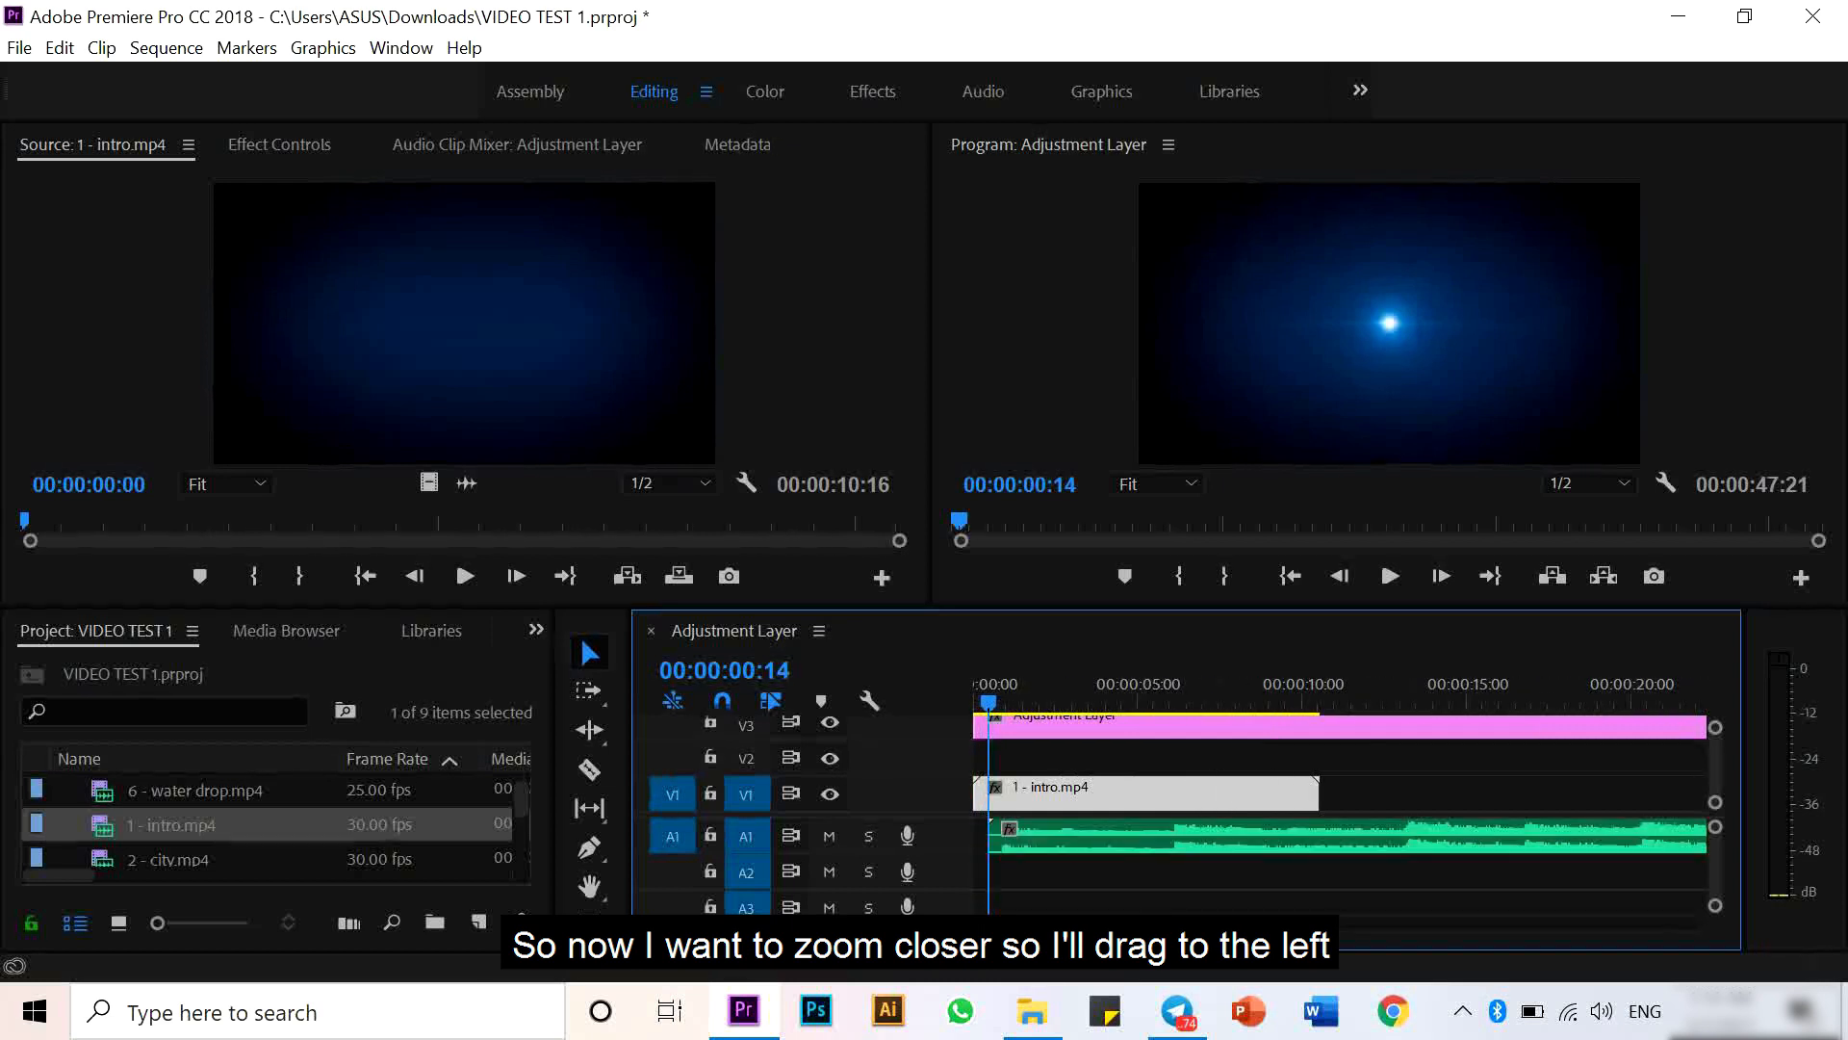
drag(1151, 929, 1236, 939)
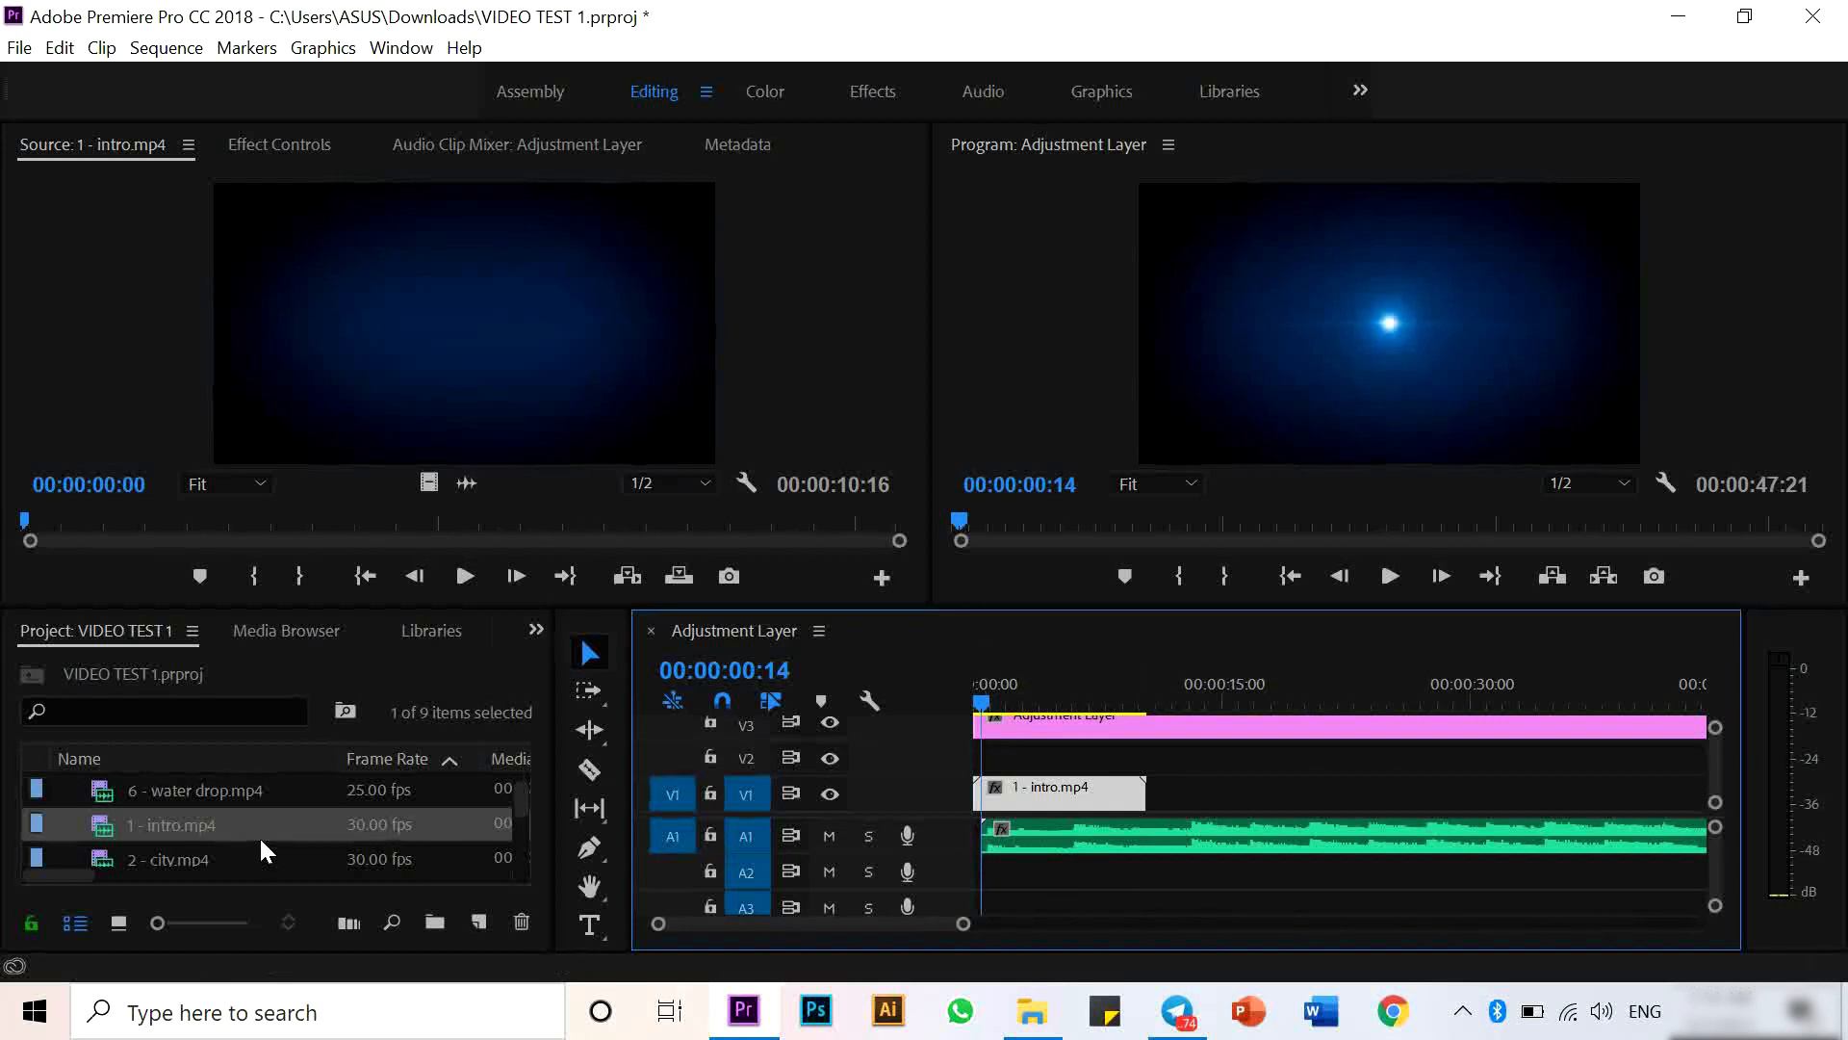
double_click(131, 857)
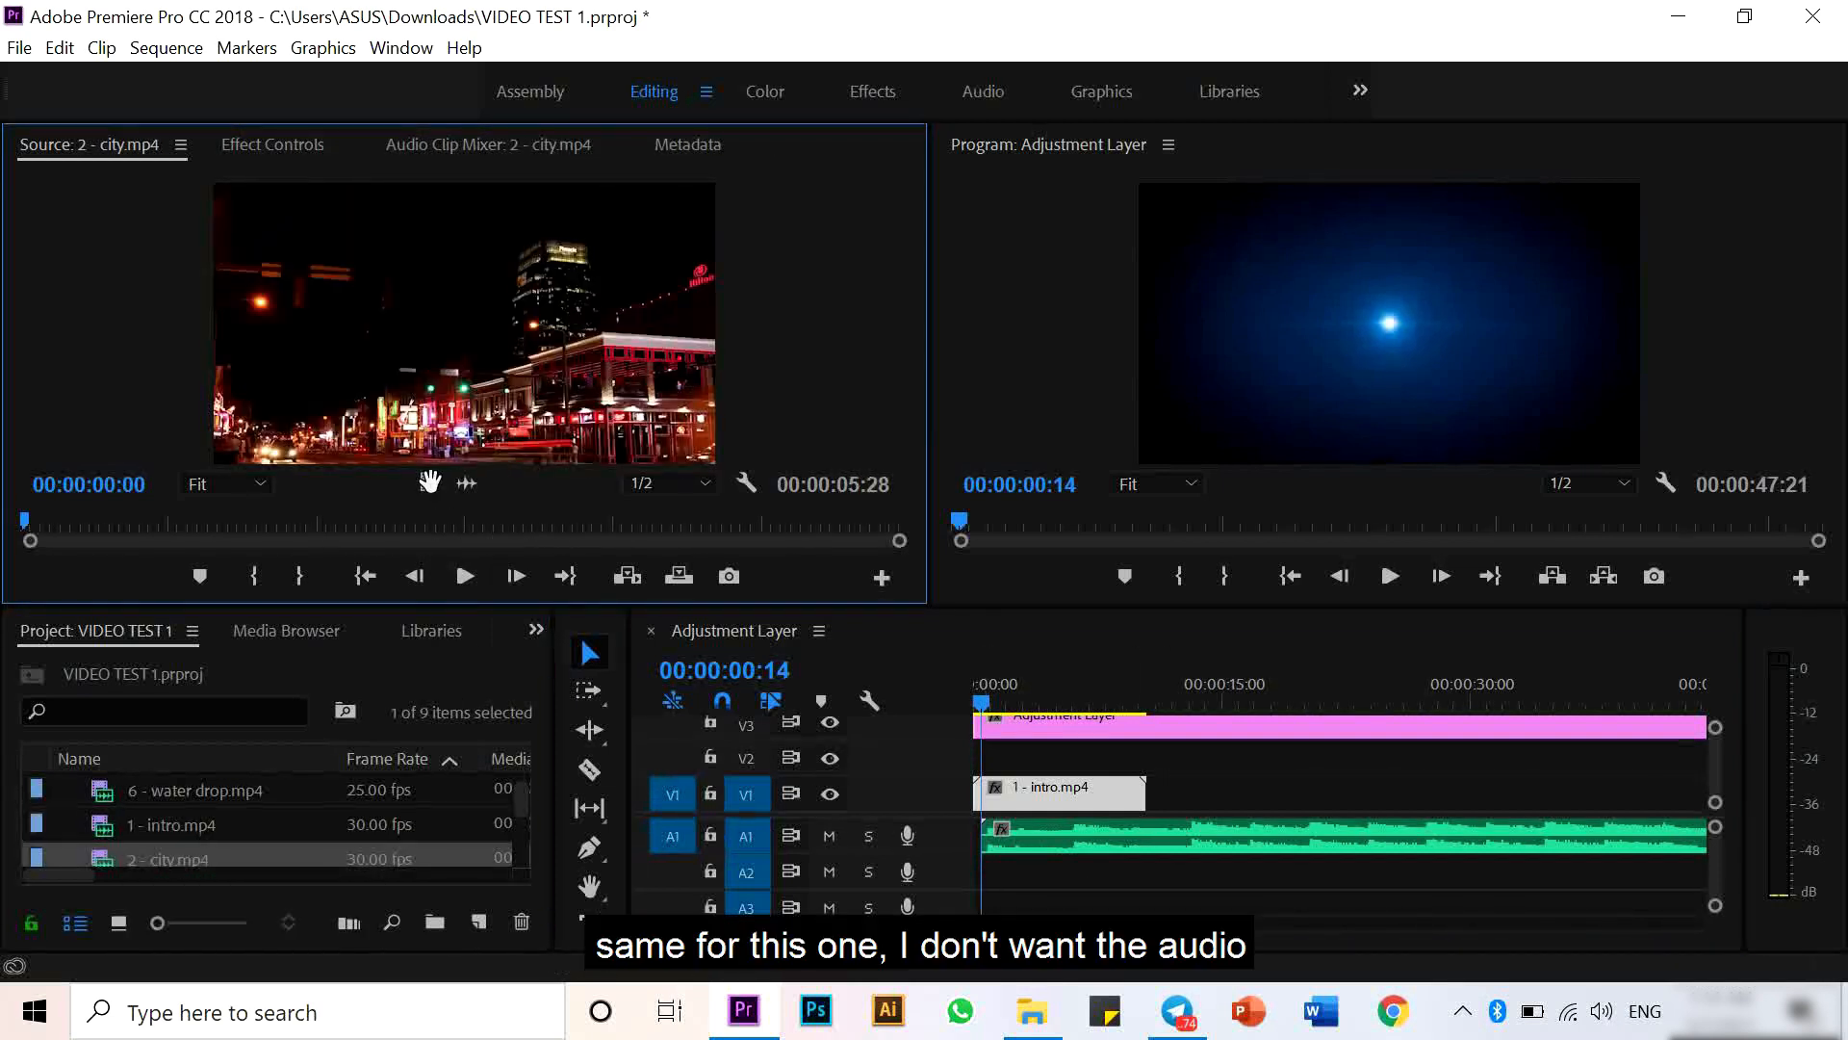
drag(429, 482, 1242, 790)
- Add the blue pink sky clip to V1 at about 22 seconds, after the city clip
scroll(193, 826, down, 1)
click(101, 859)
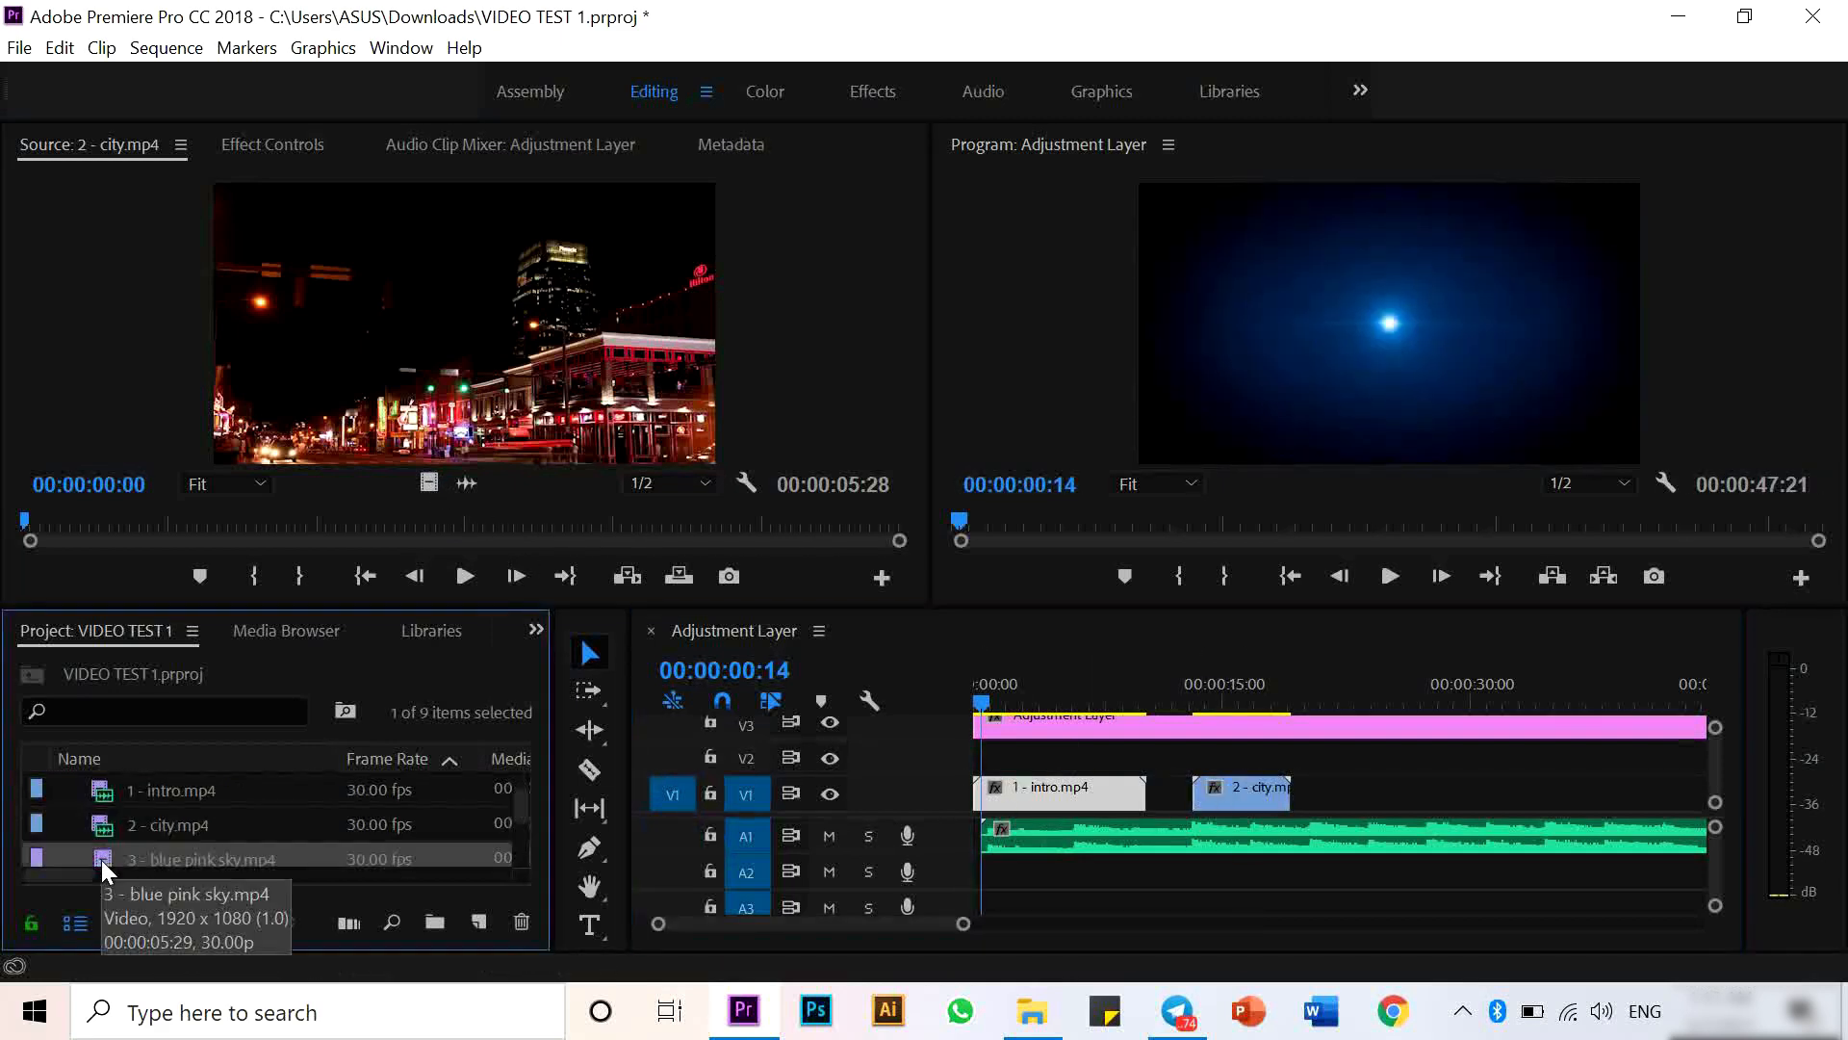
double_click(101, 858)
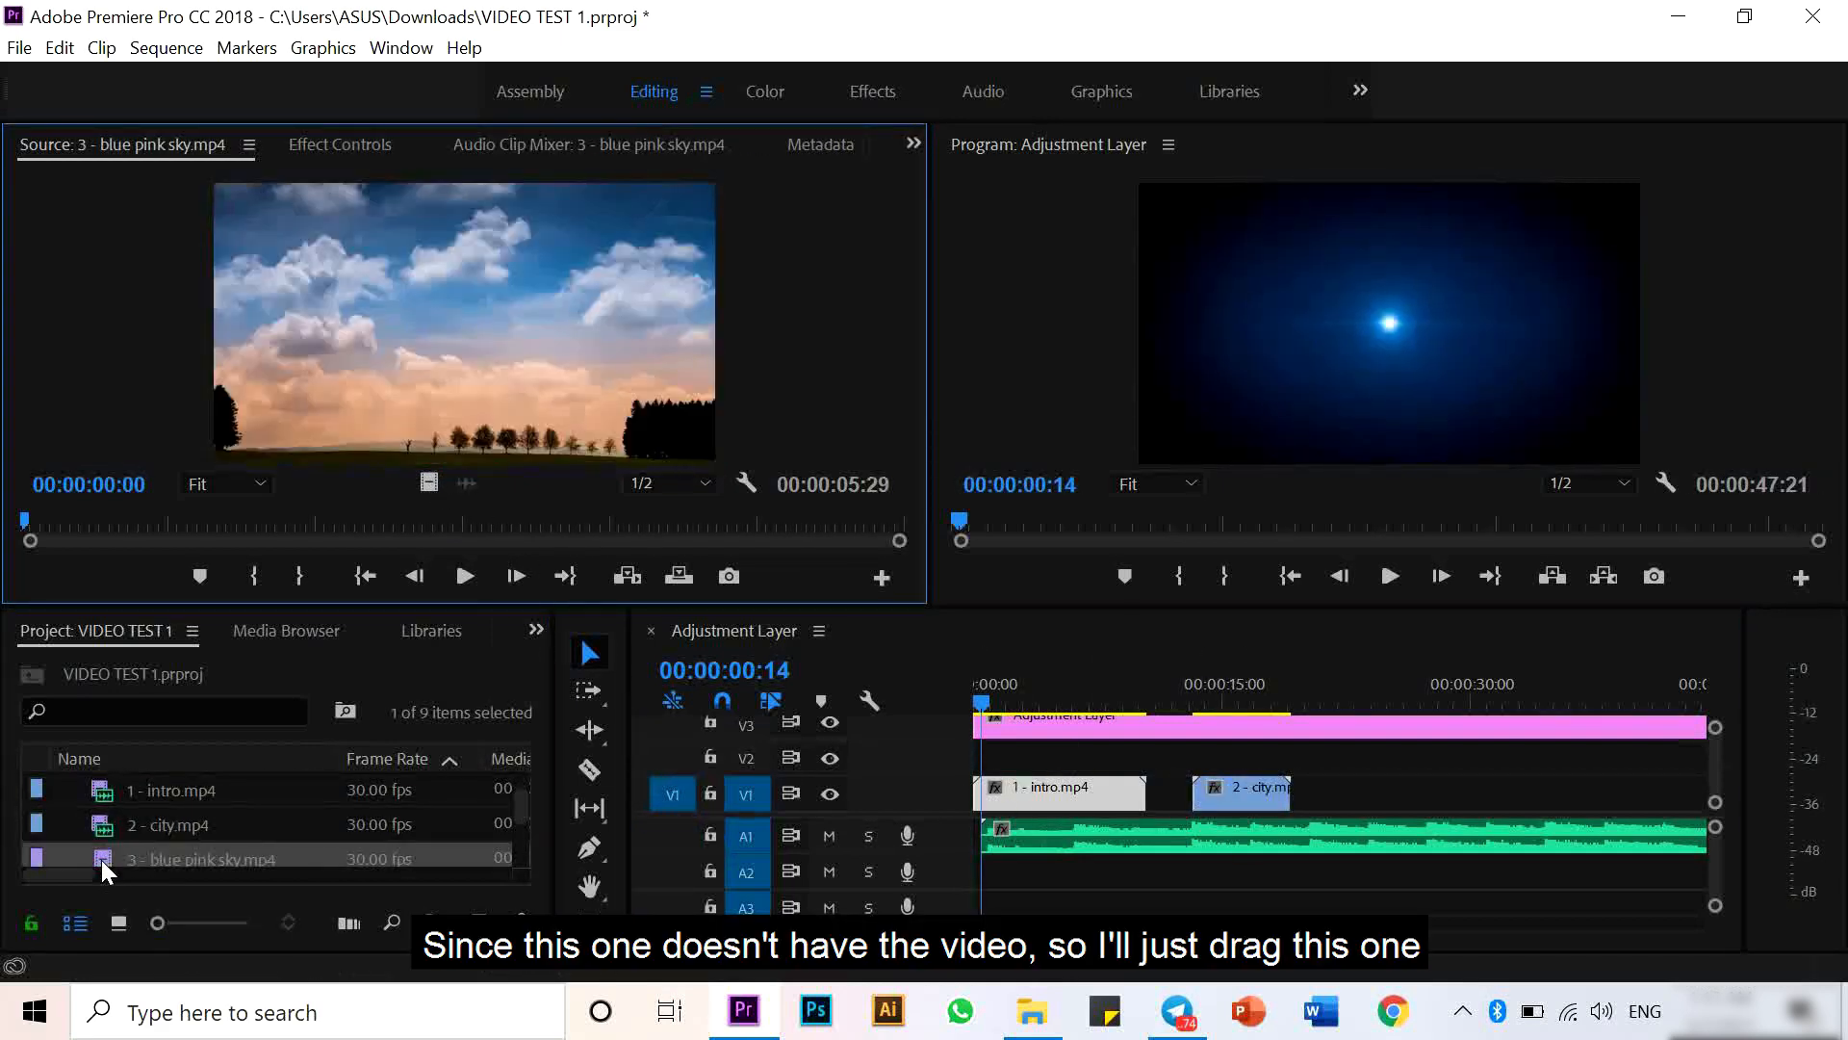
click(101, 859)
drag(101, 859, 1369, 812)
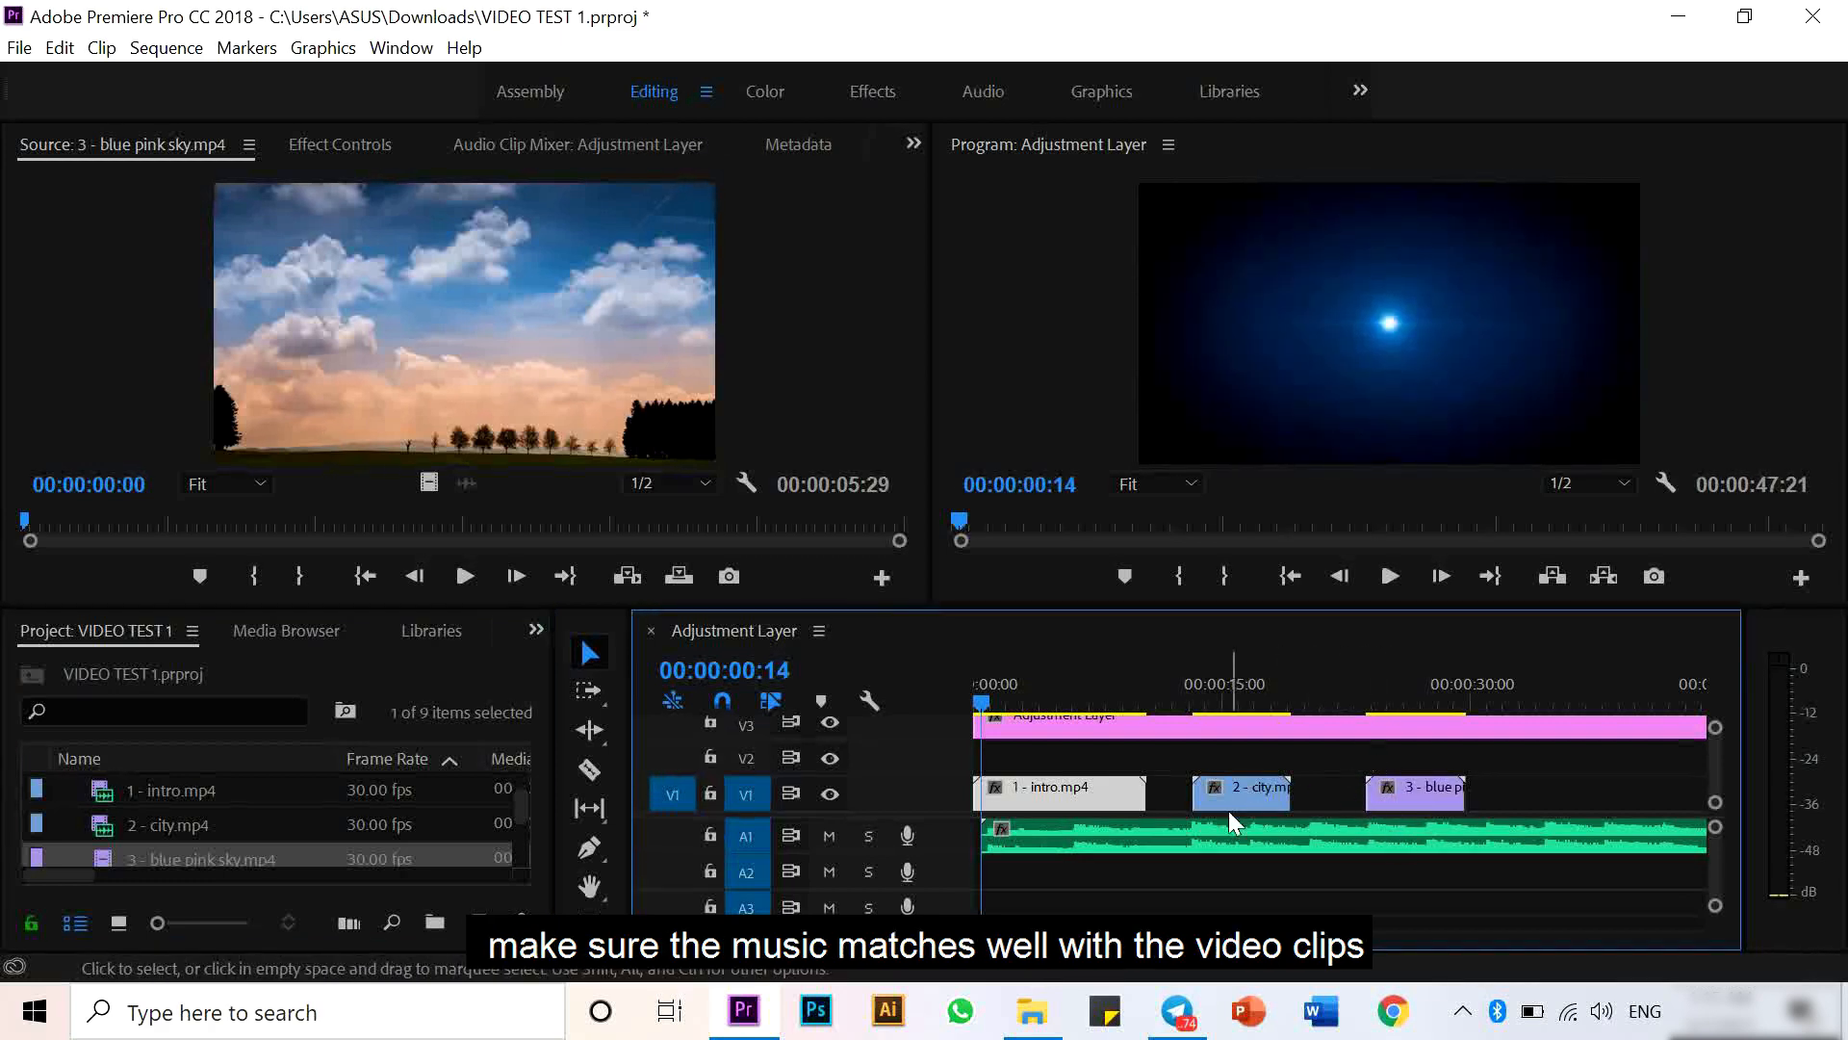
- Play the sequence from about 14 seconds to preview the clips against the music
click(1221, 783)
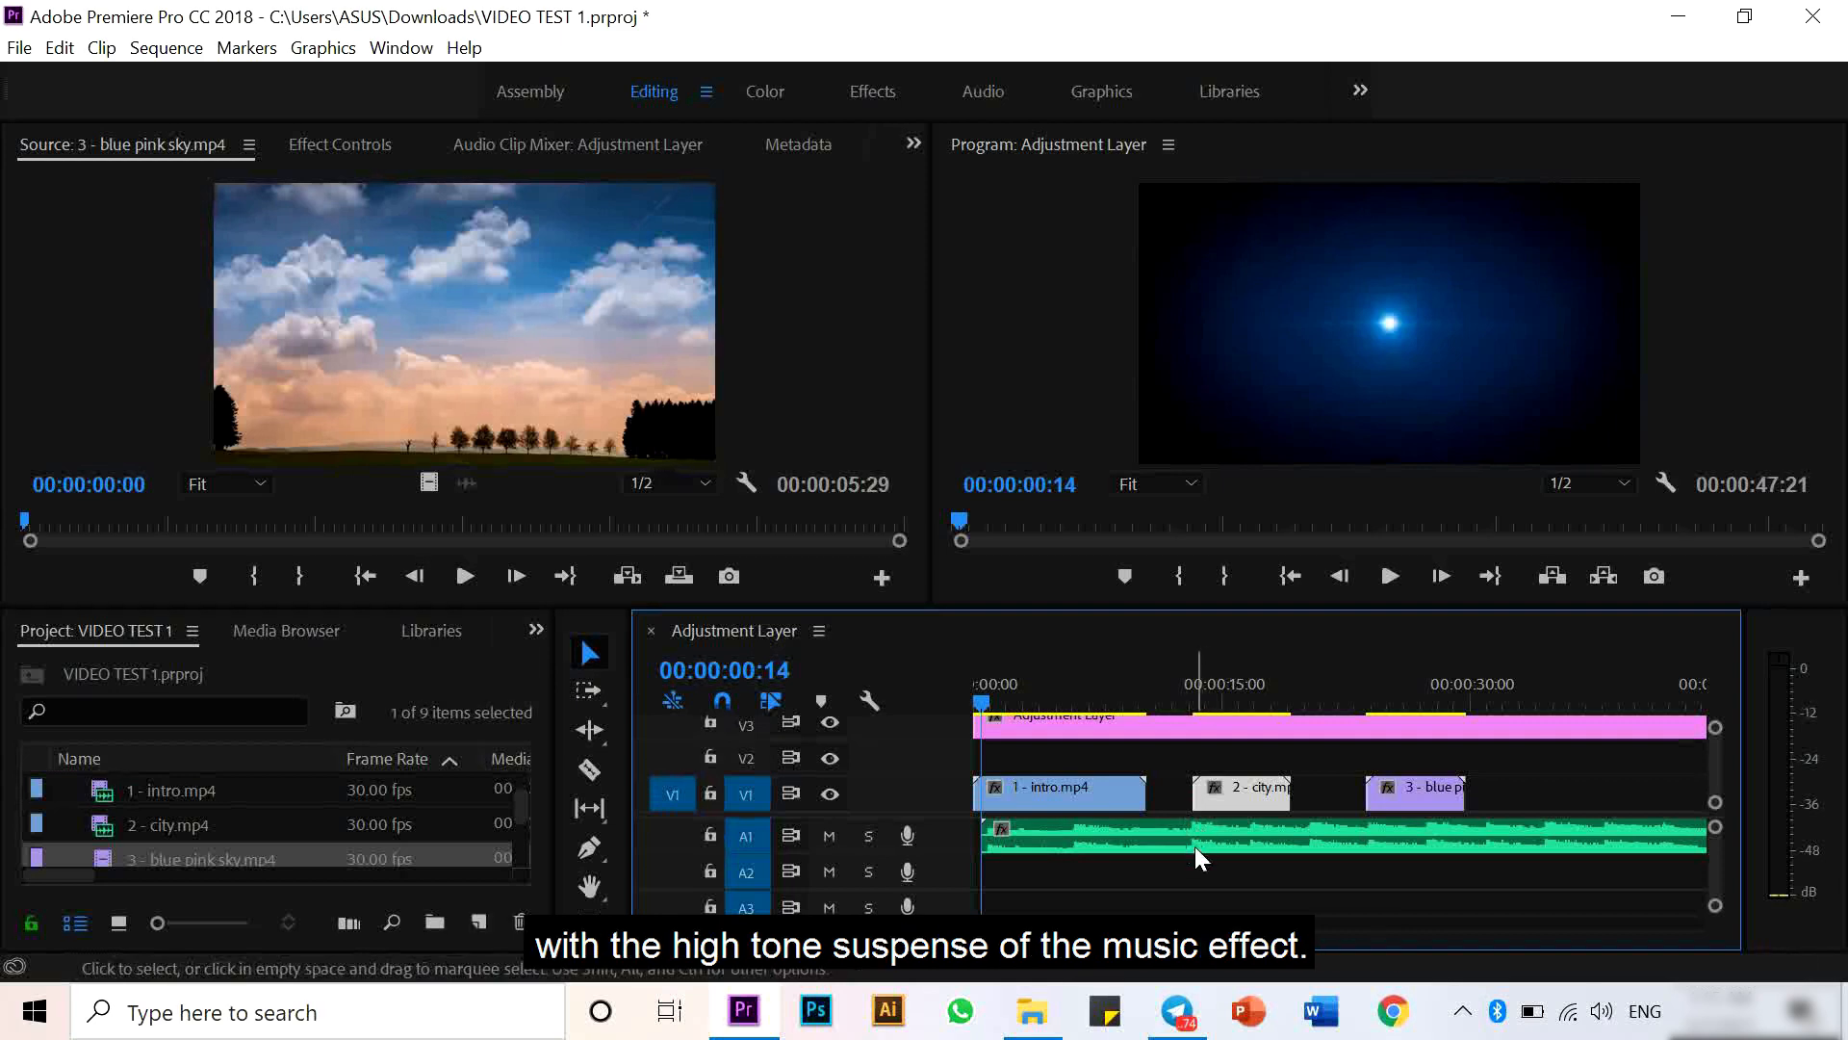
click(1180, 691)
key(space)
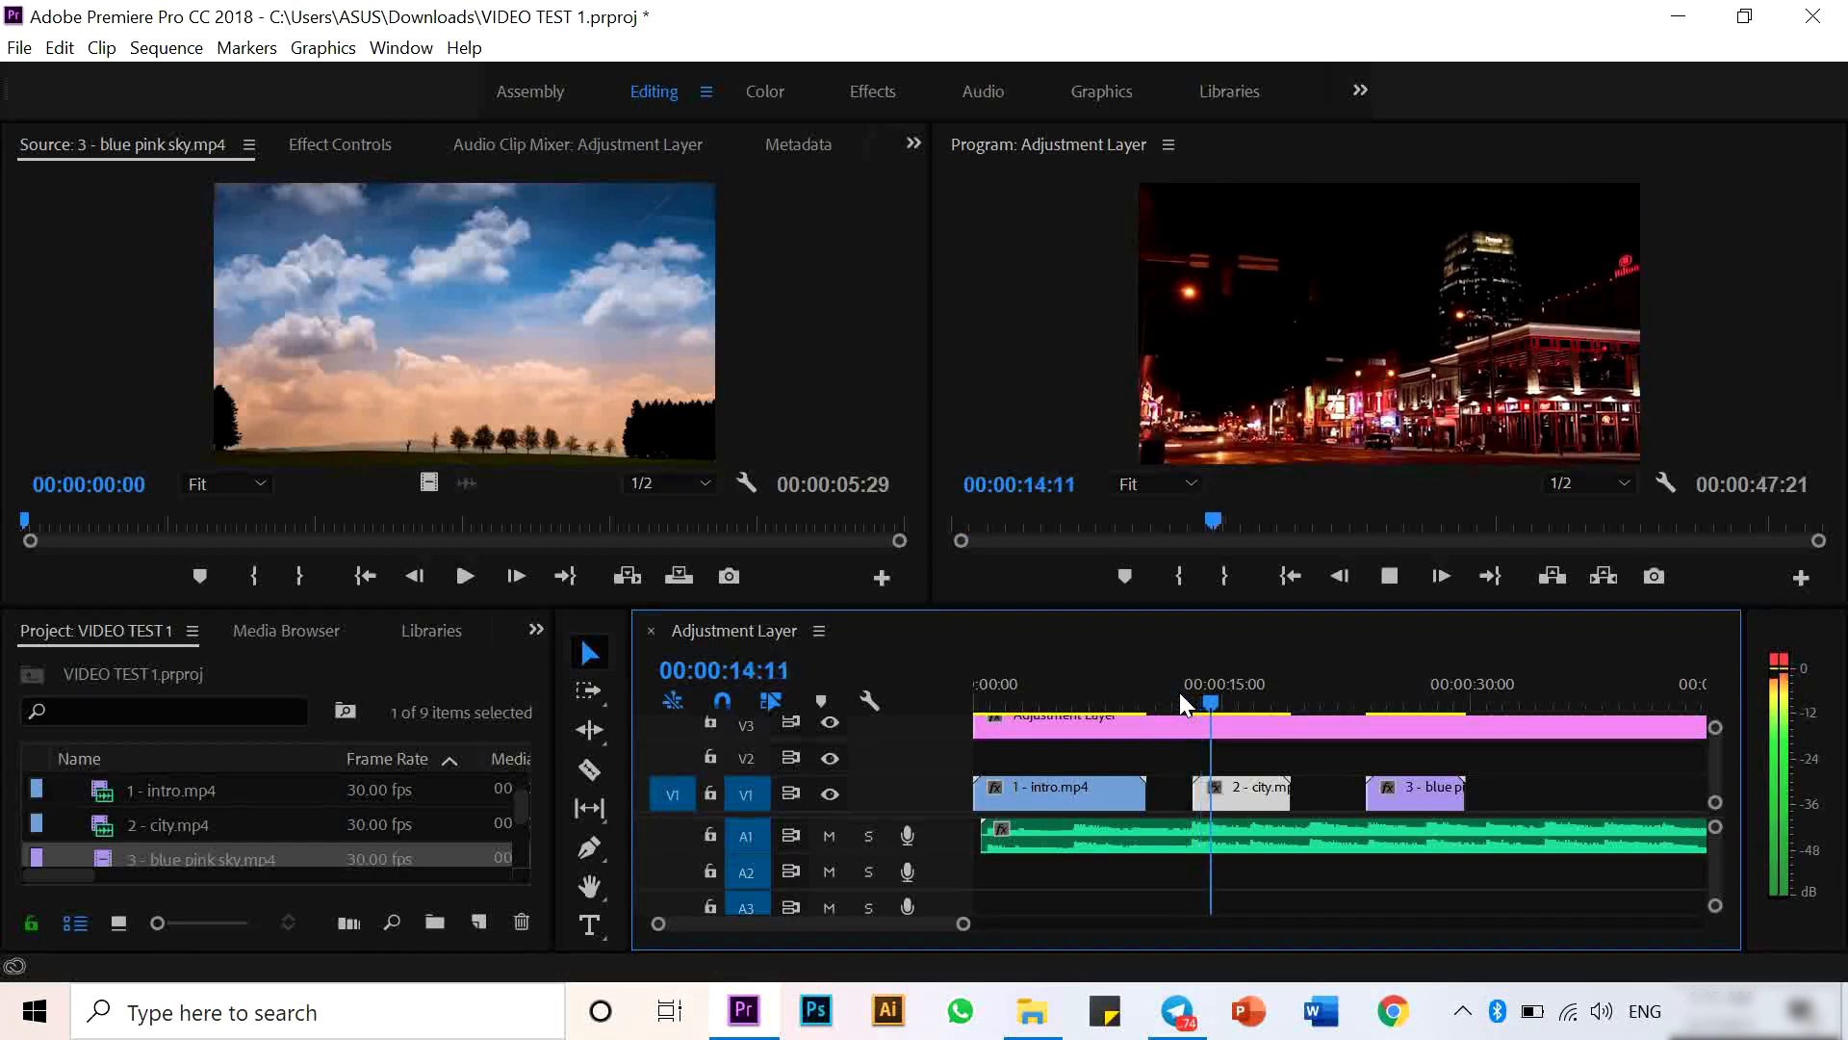
- Stop playback, add the remaining clips to V1 after the blue pink sky clip, and reposition one along the track
key(space)
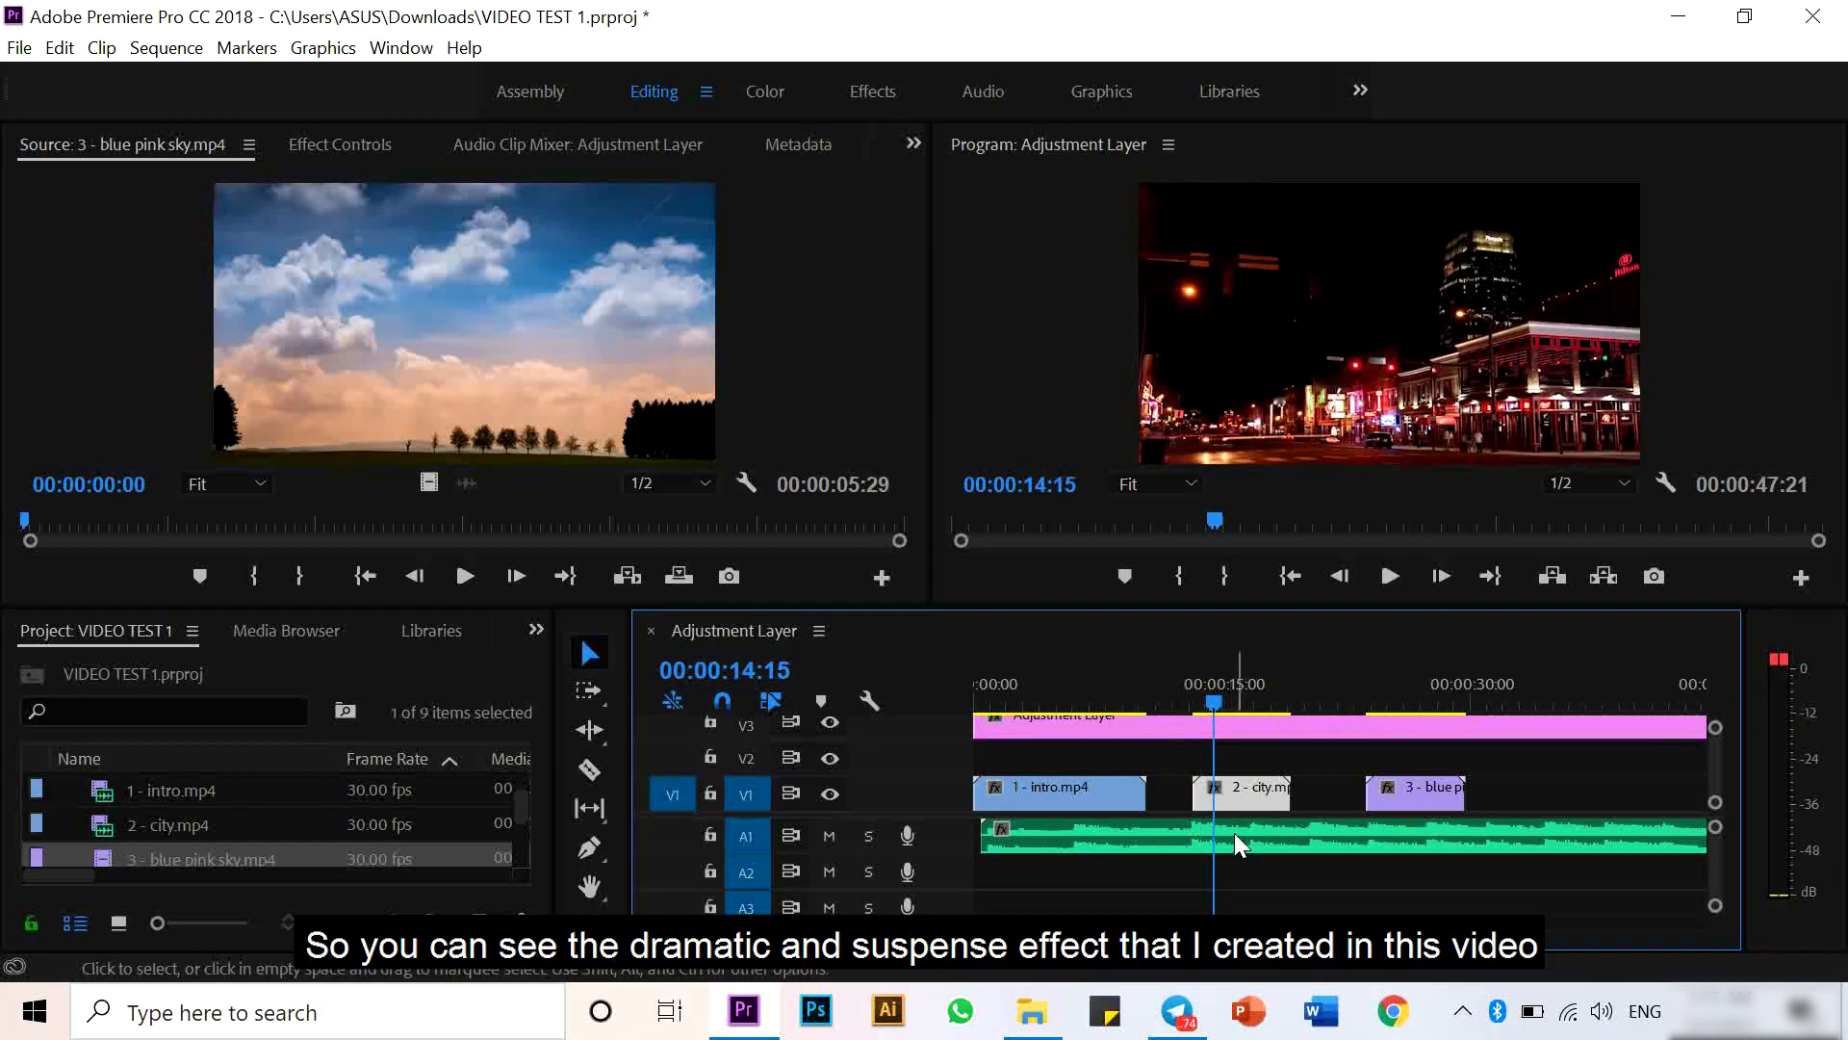
click(216, 884)
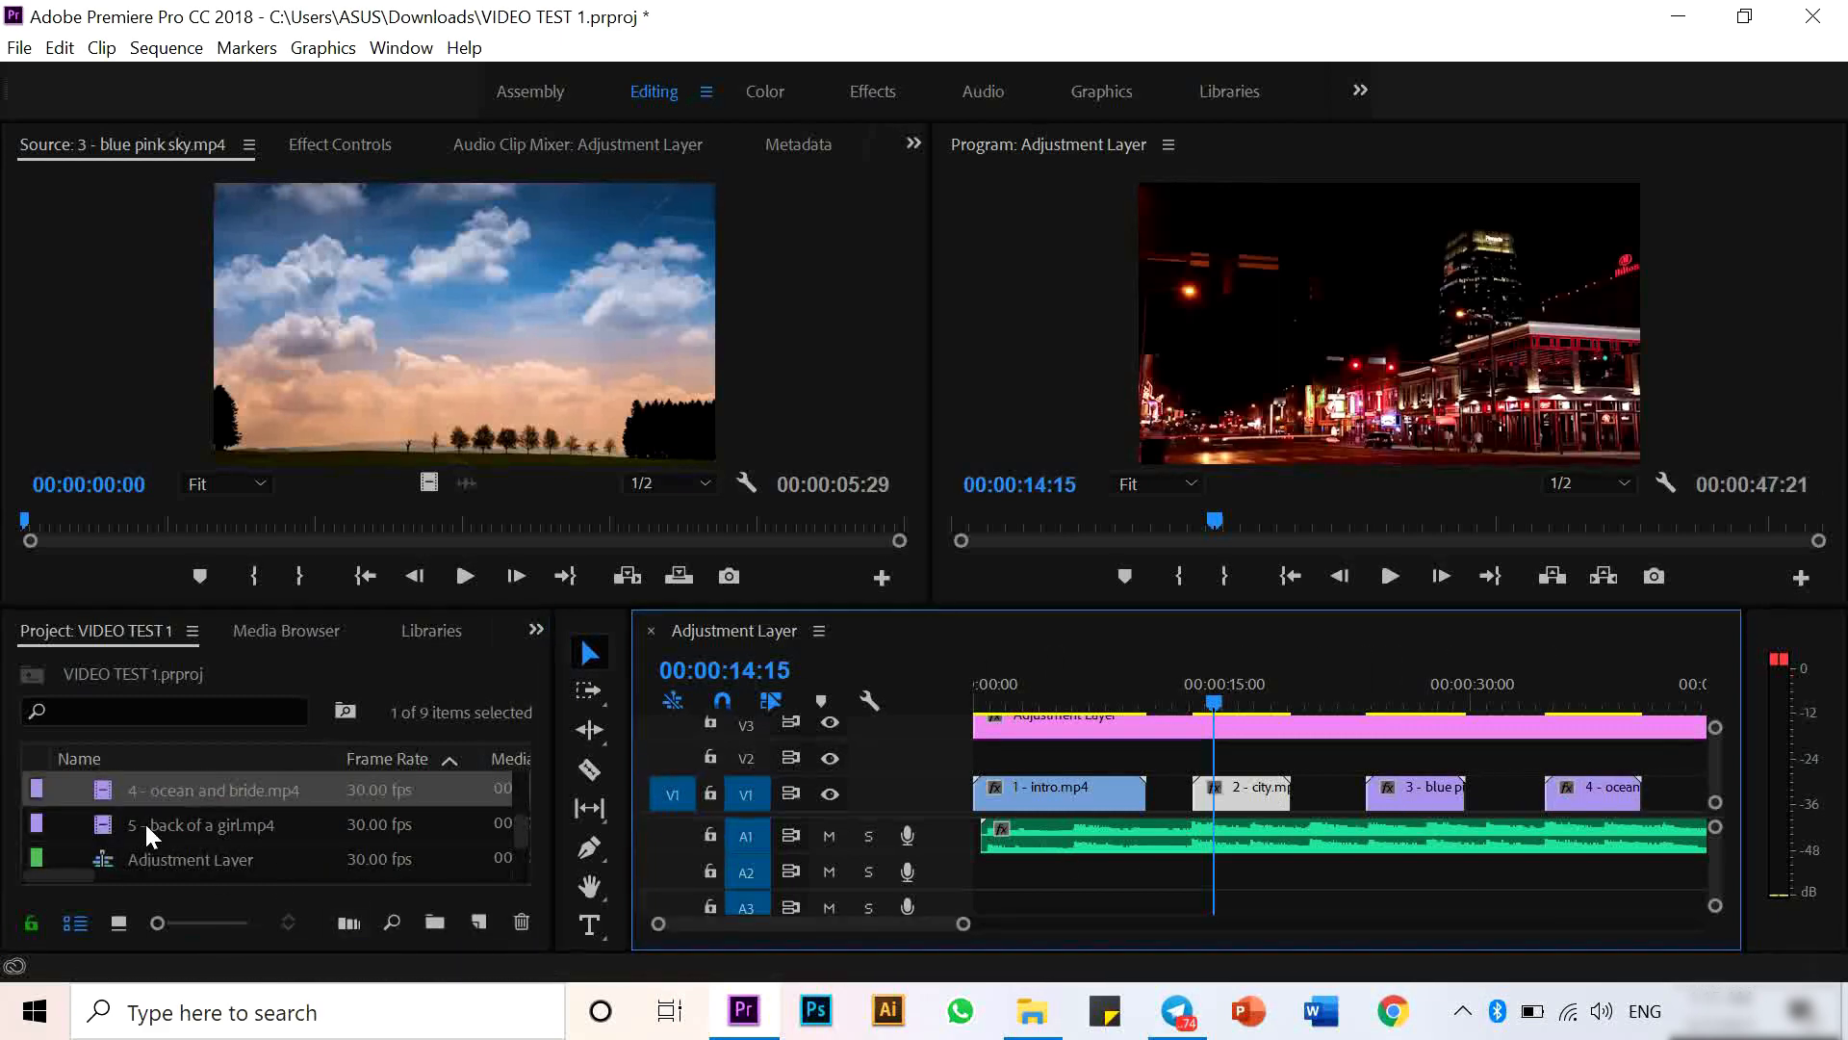
drag(146, 828, 1678, 795)
scroll(1584, 760, down, 5)
scroll(1359, 795, up, 1)
key(minus)
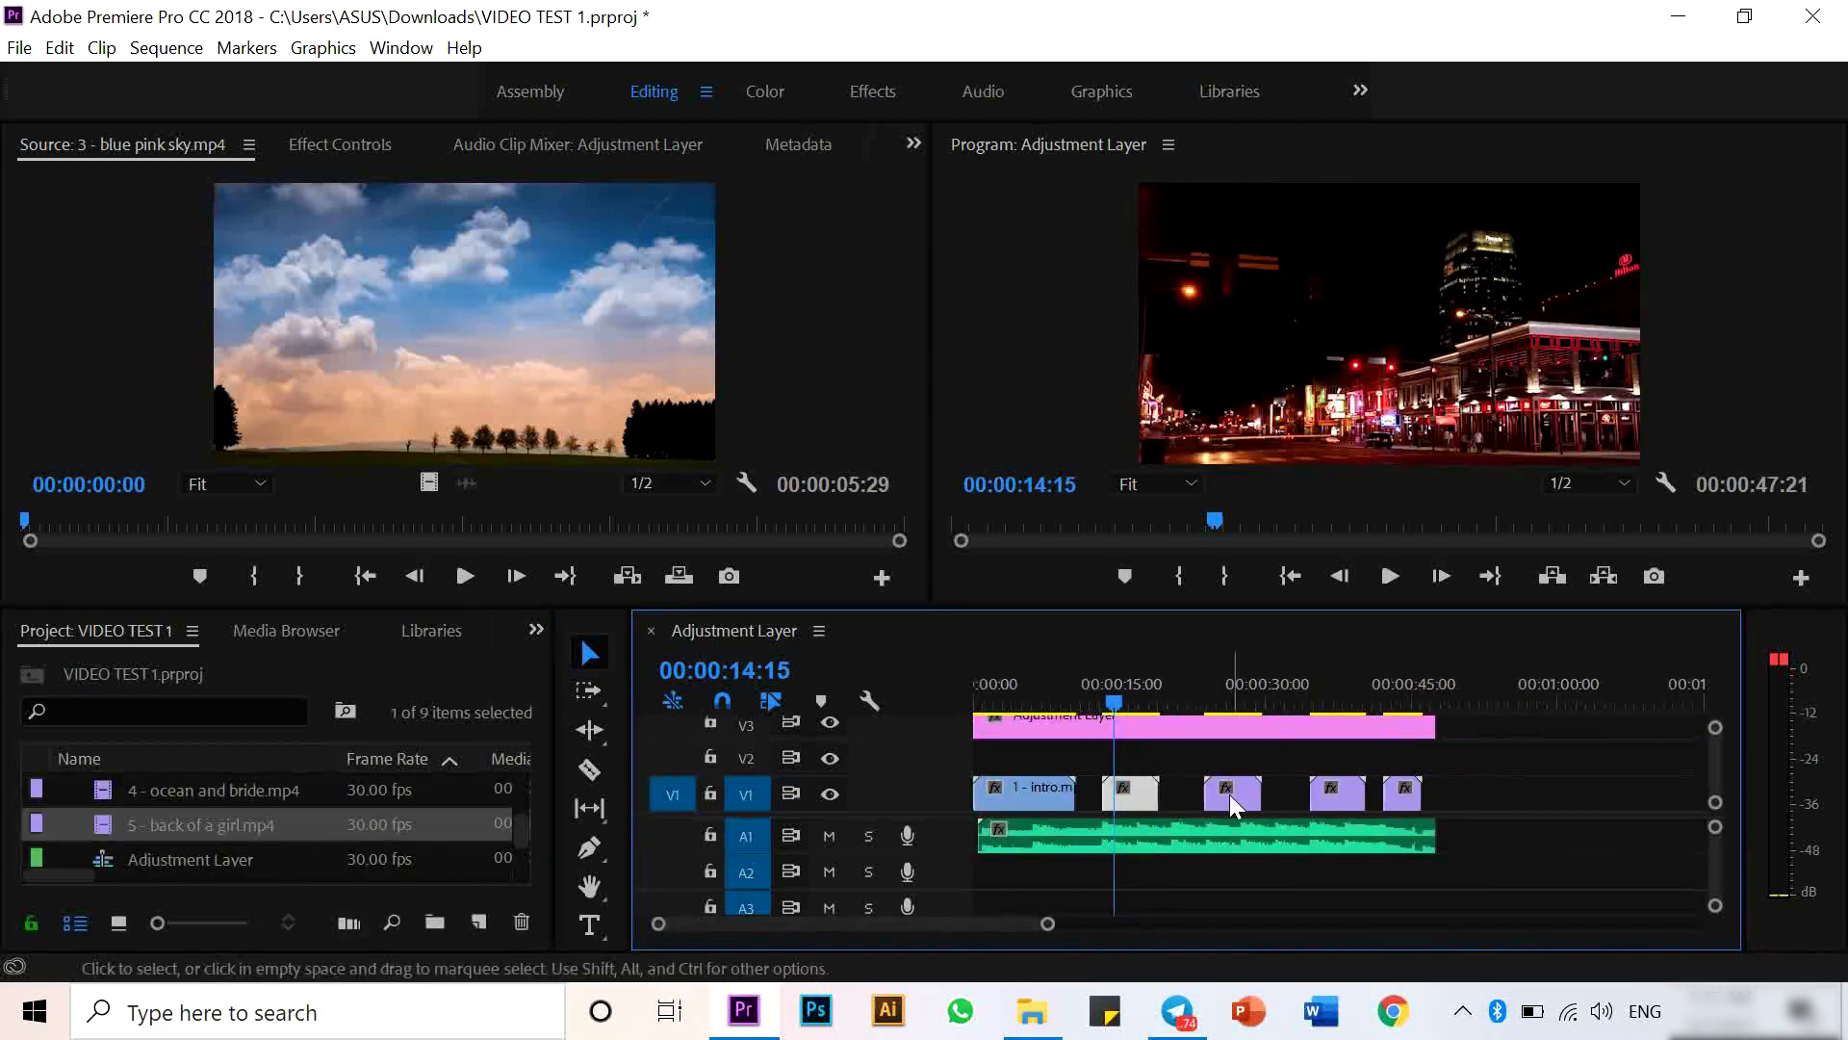
click(1168, 701)
drag(1243, 799, 1328, 791)
- Open the water drop clip in the source monitor and return its playhead to the start
scroll(188, 817, up, 3)
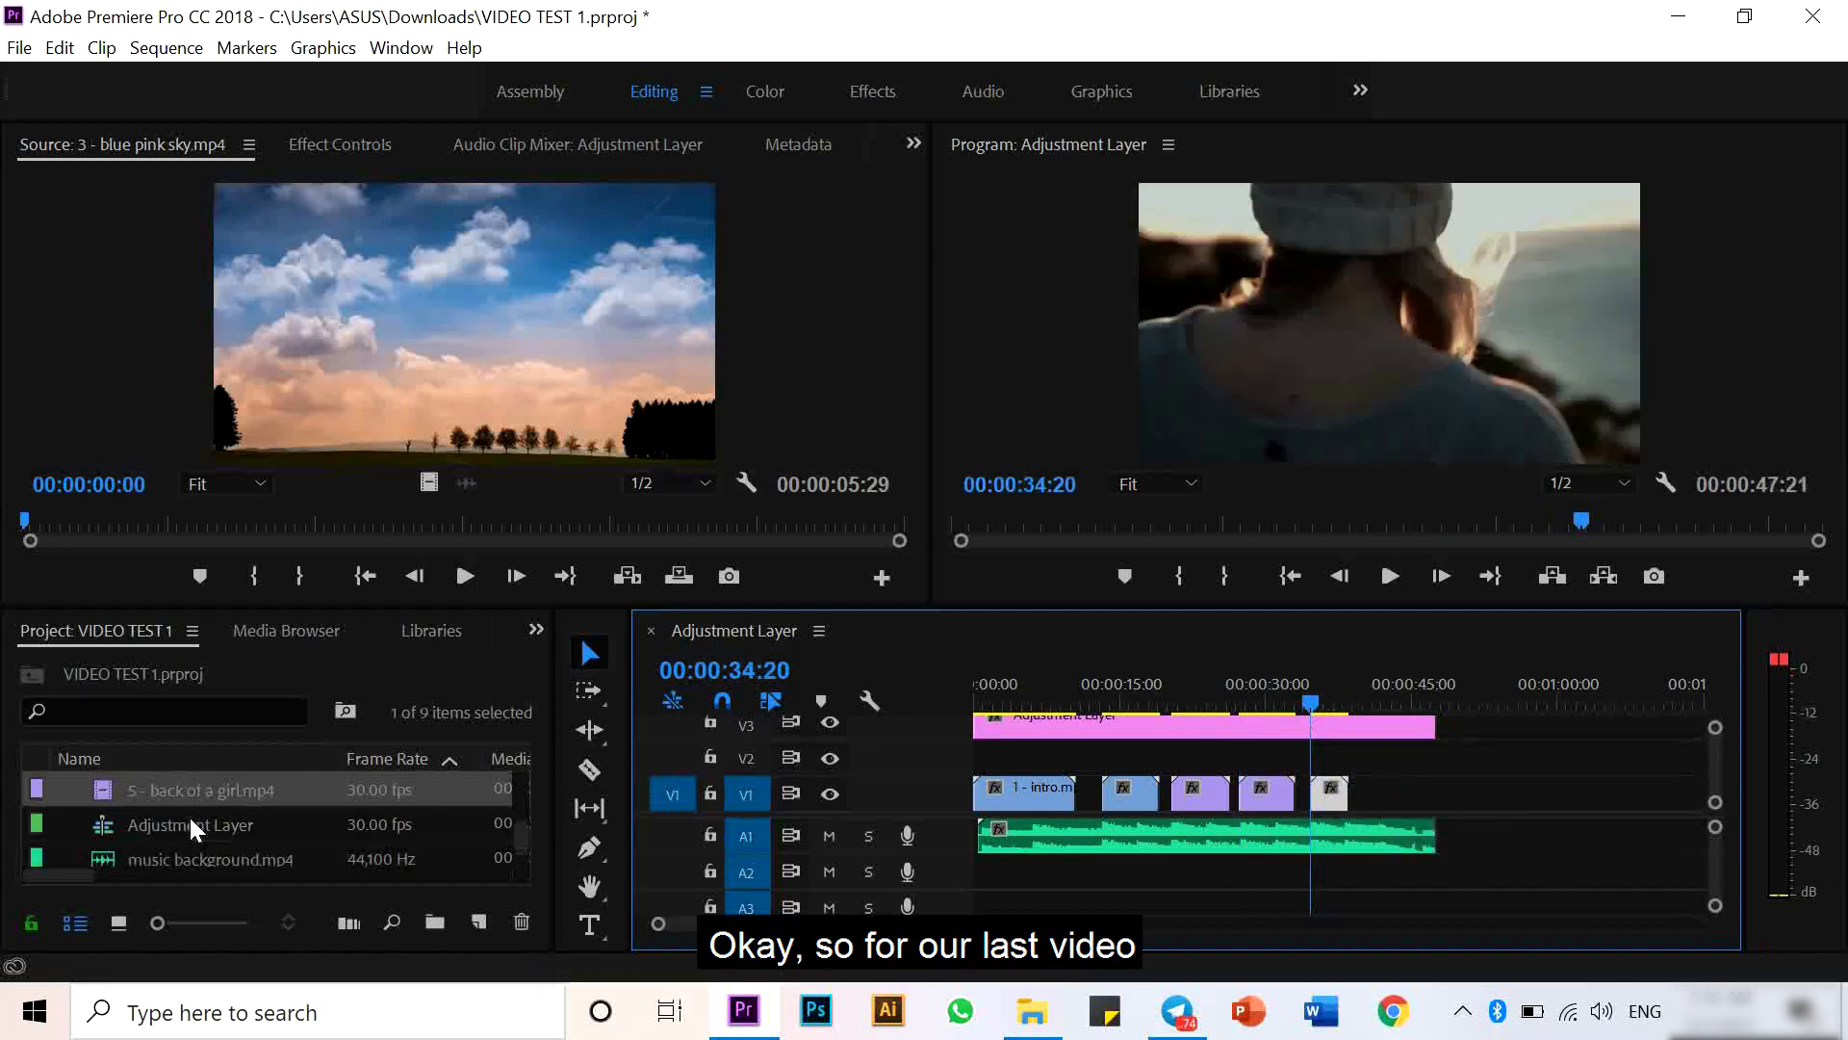
scroll(189, 814, up, 3)
click(119, 824)
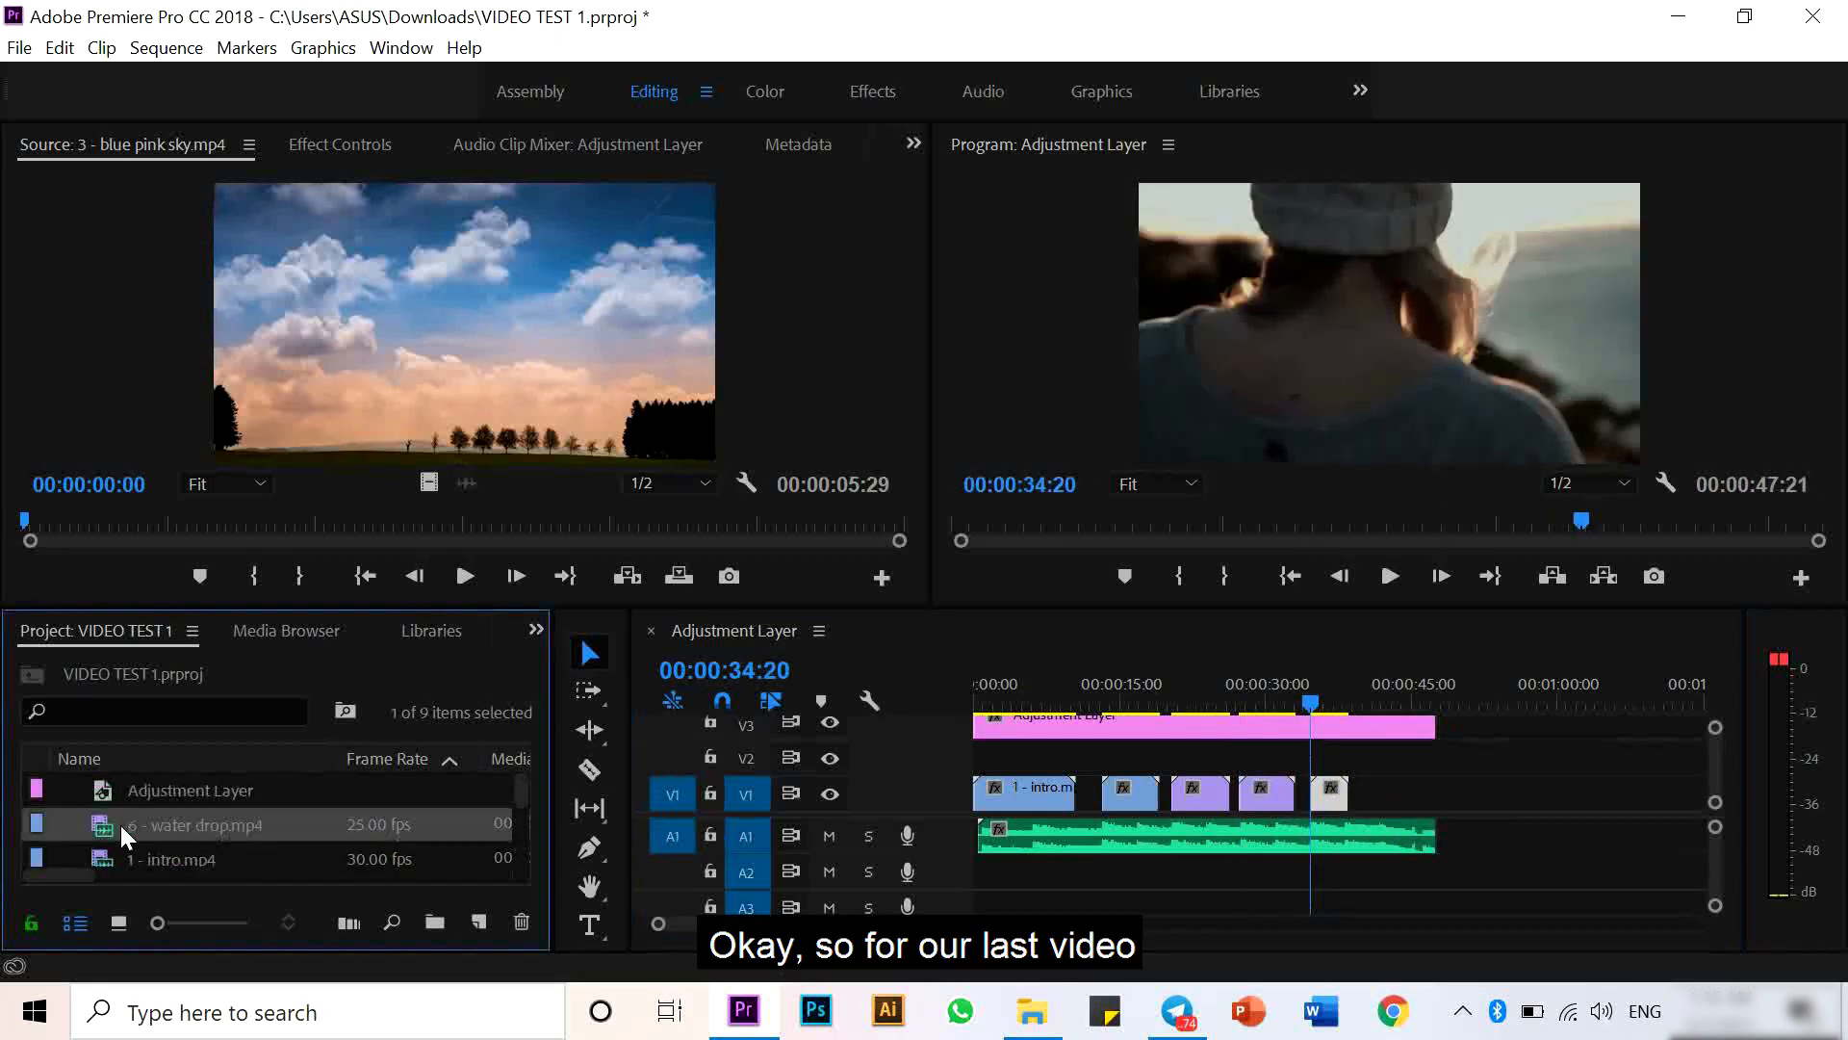
double_click(106, 824)
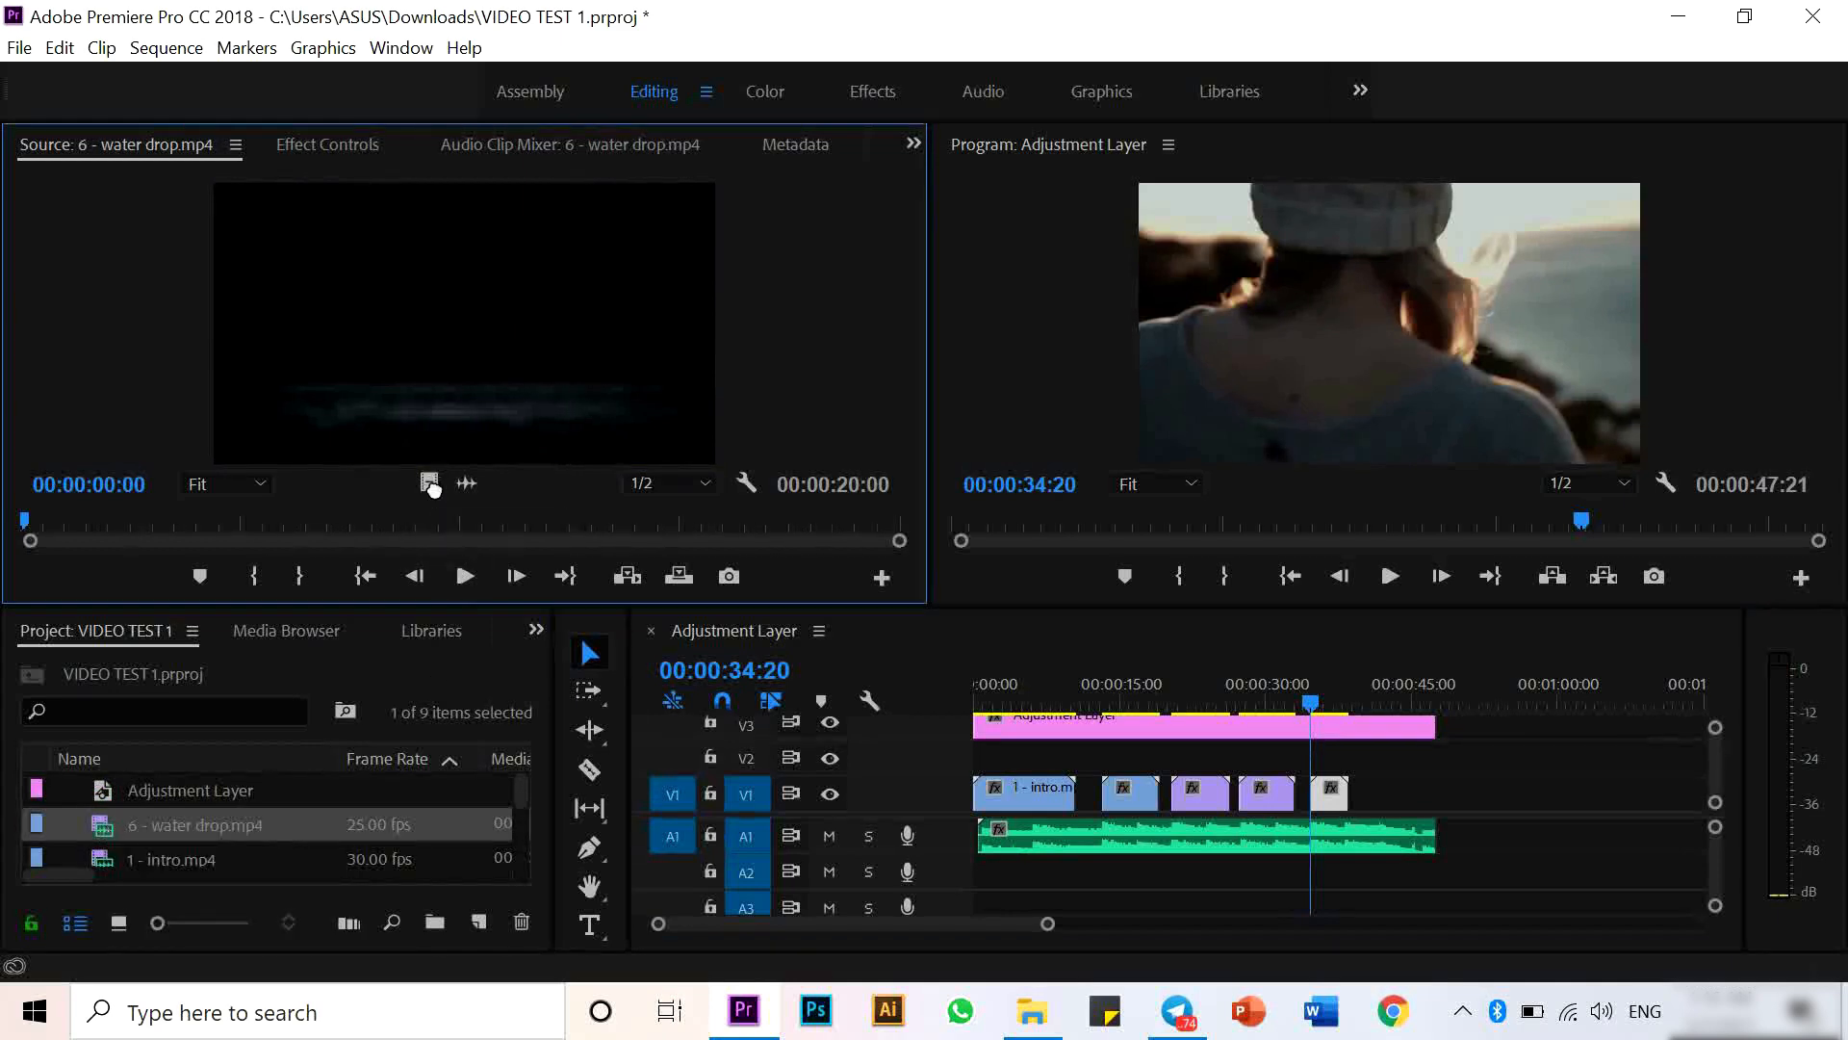
click(381, 520)
drag(383, 518, 5, 597)
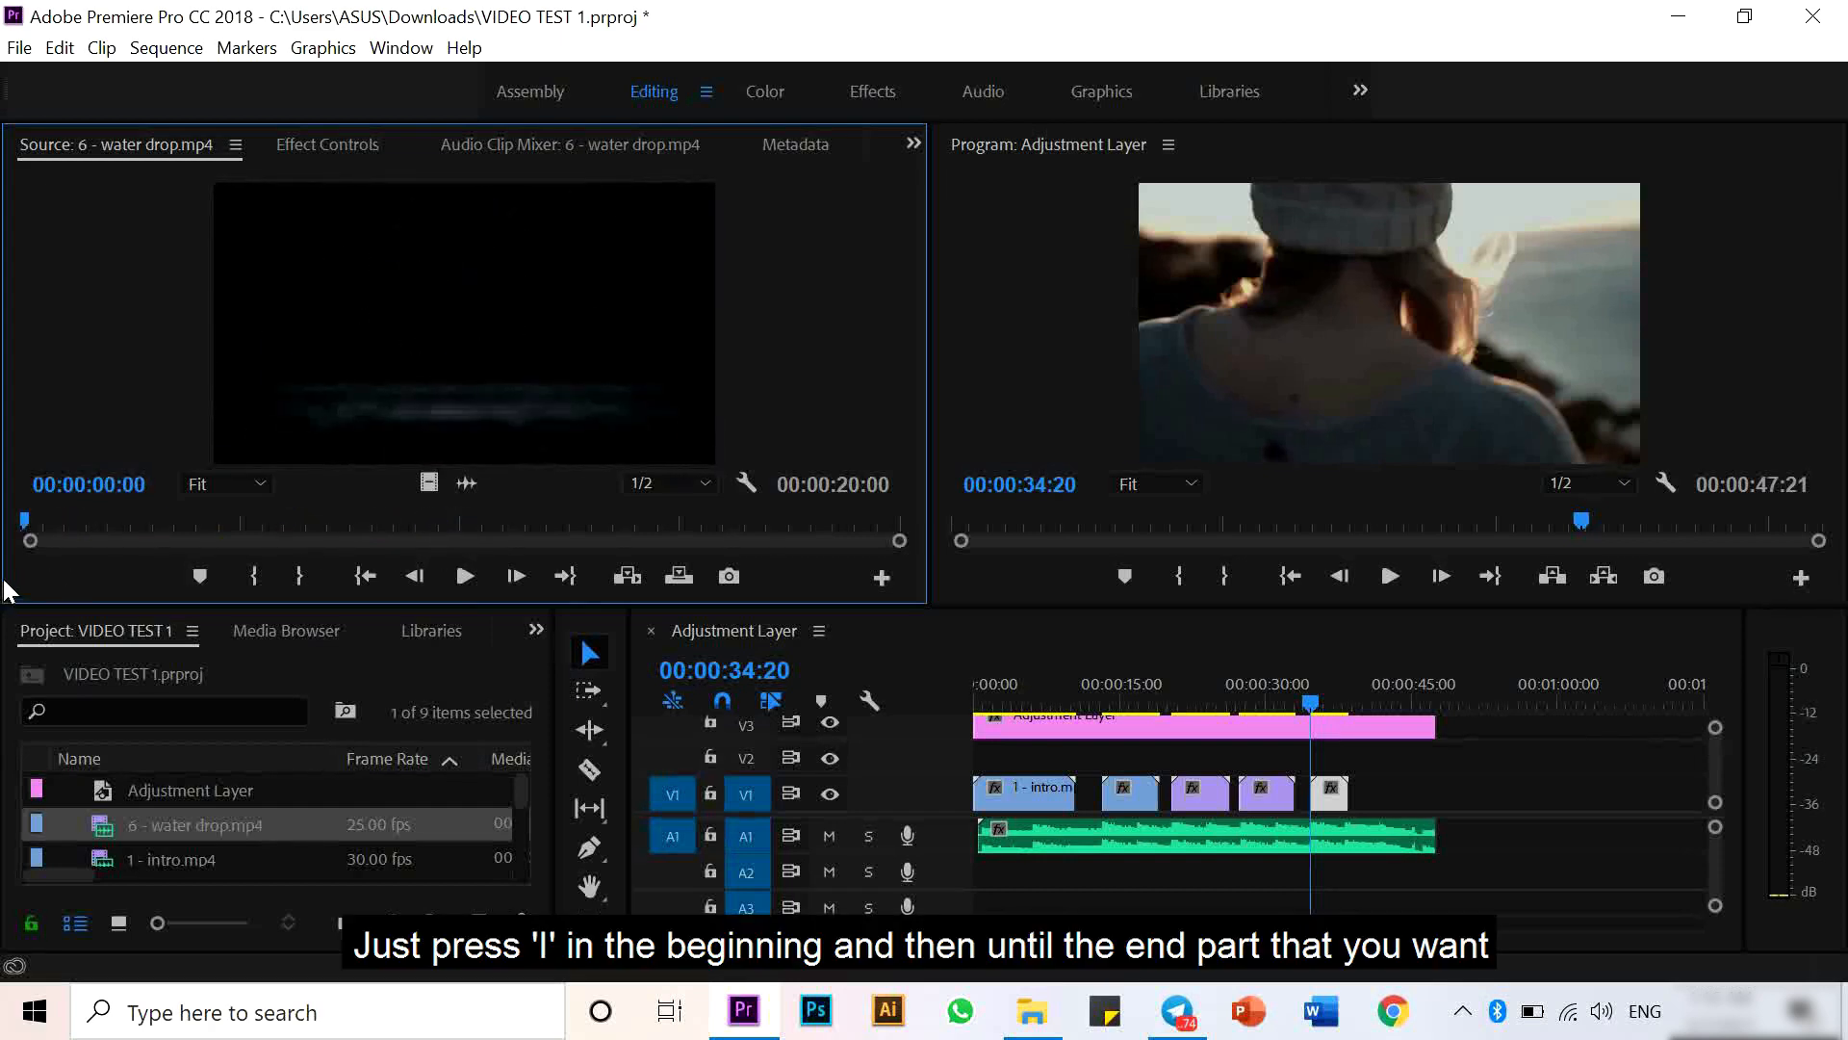
- Mark the water drop clip from its start to about 9:22, and place only its video at the end of V1
key(i)
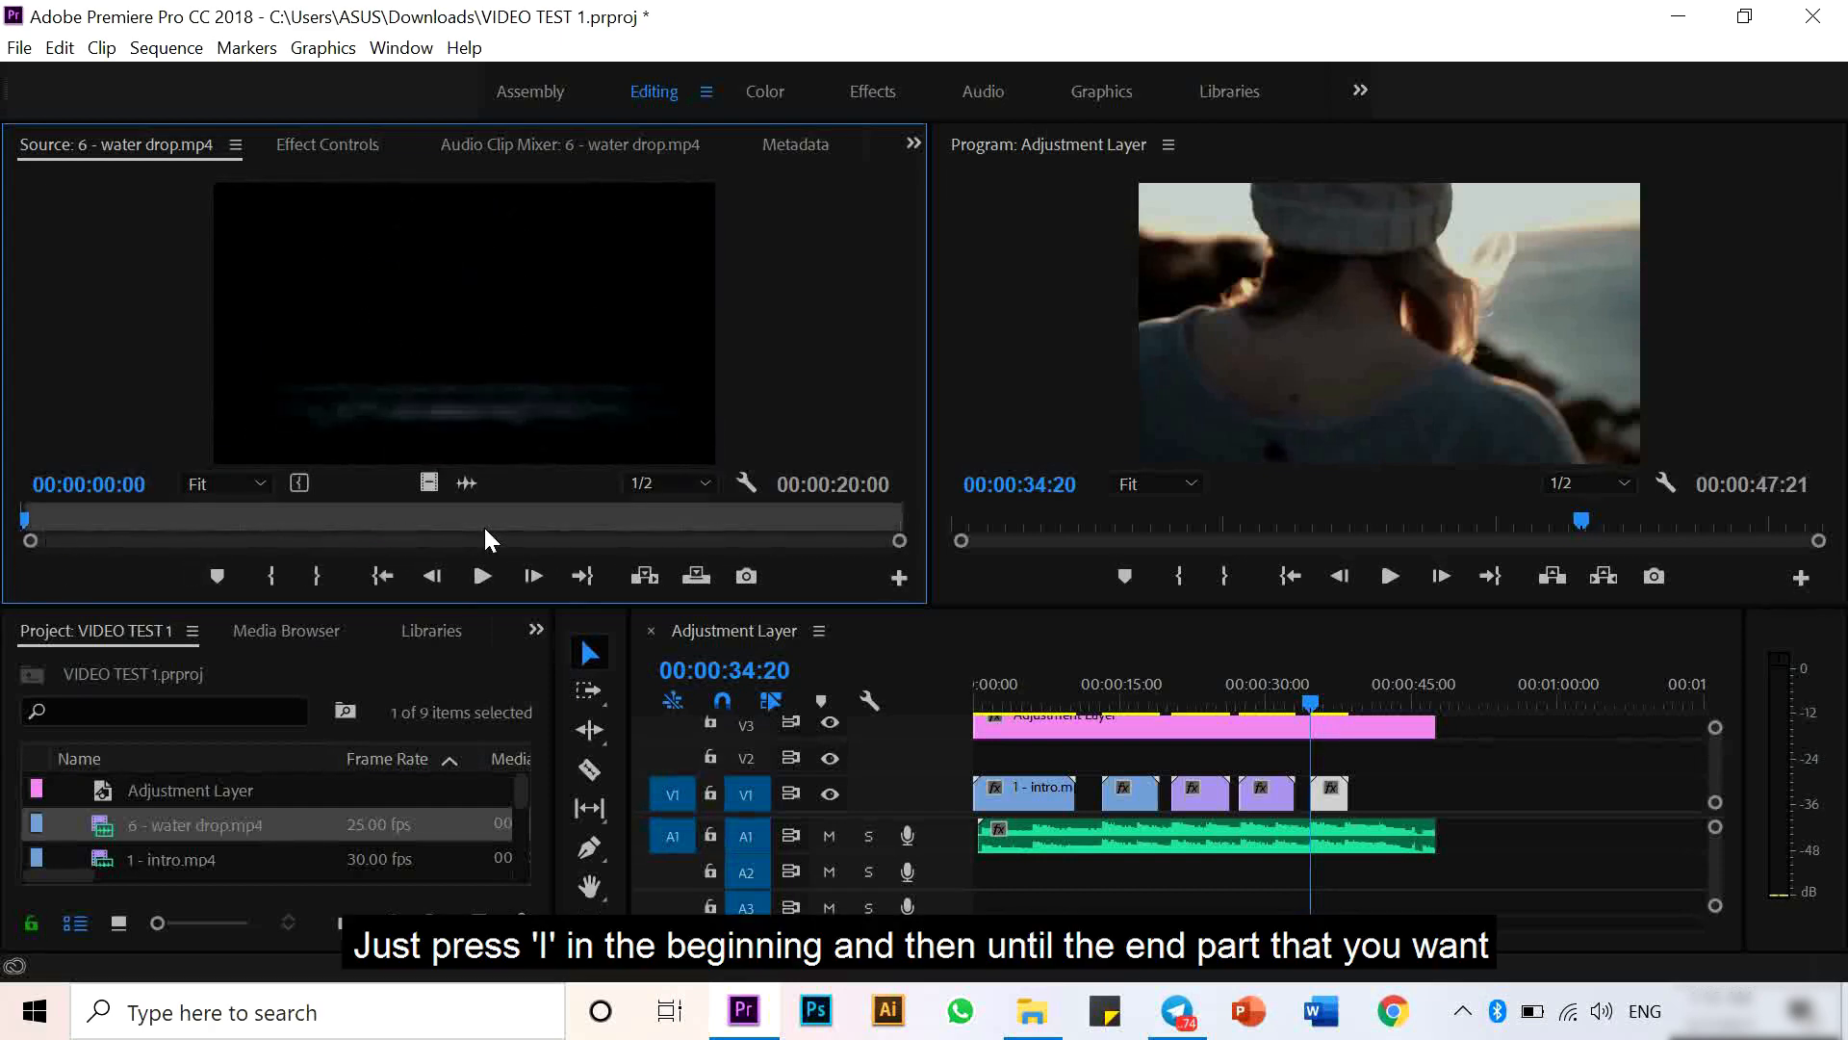
mouse_move(485, 531)
mouse_down()
mouse_move(437, 519)
mouse_move(459, 516)
mouse_up()
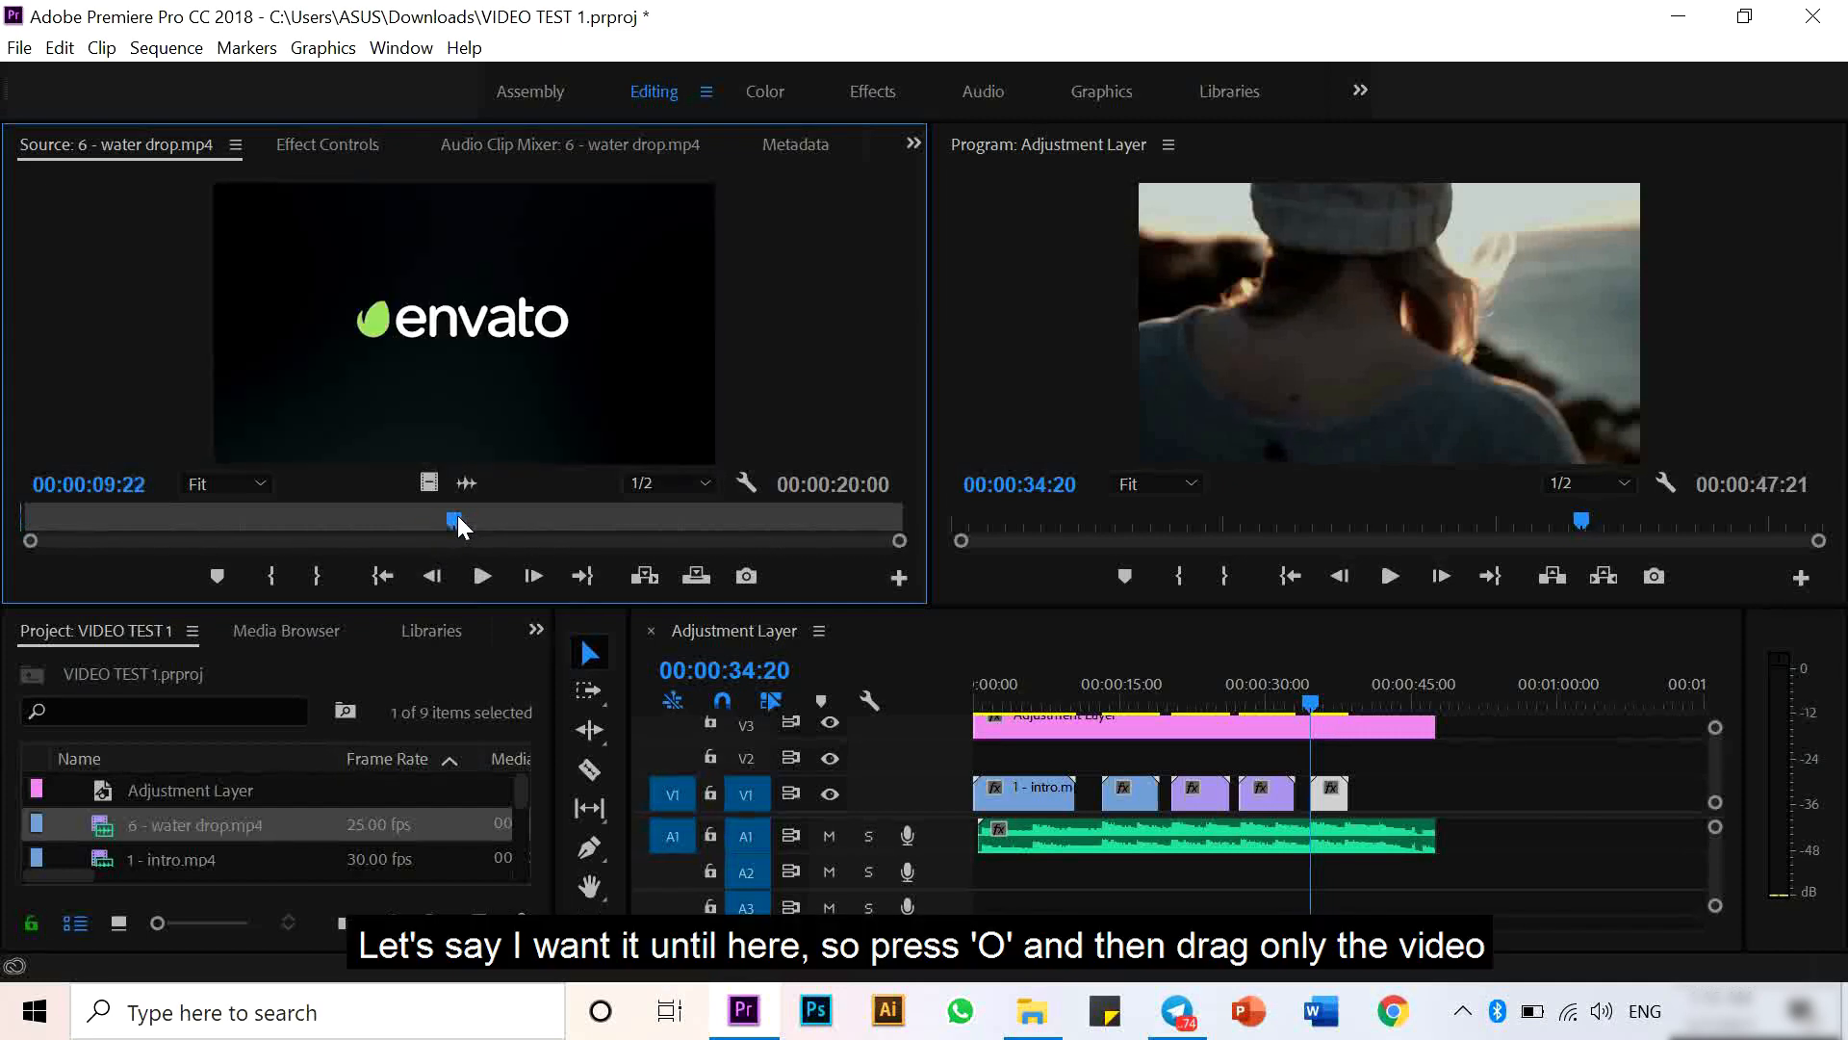
key(o)
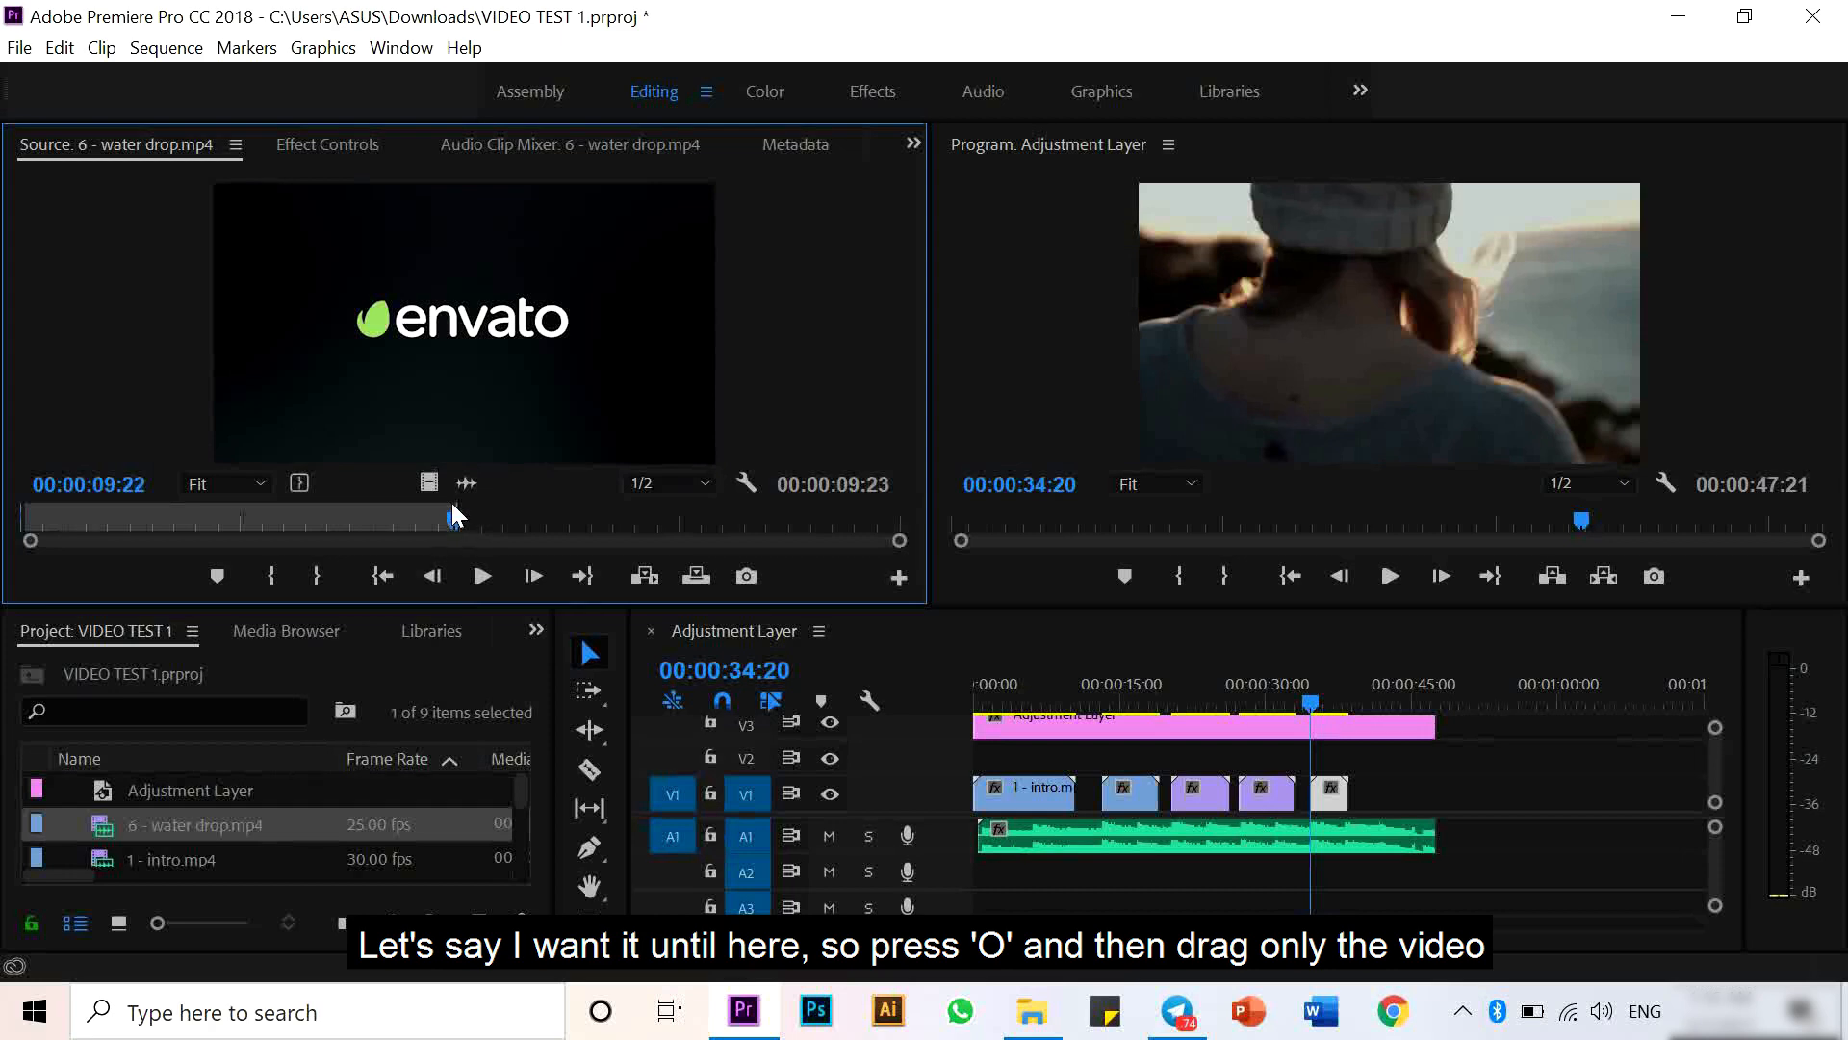
drag(429, 482, 1415, 790)
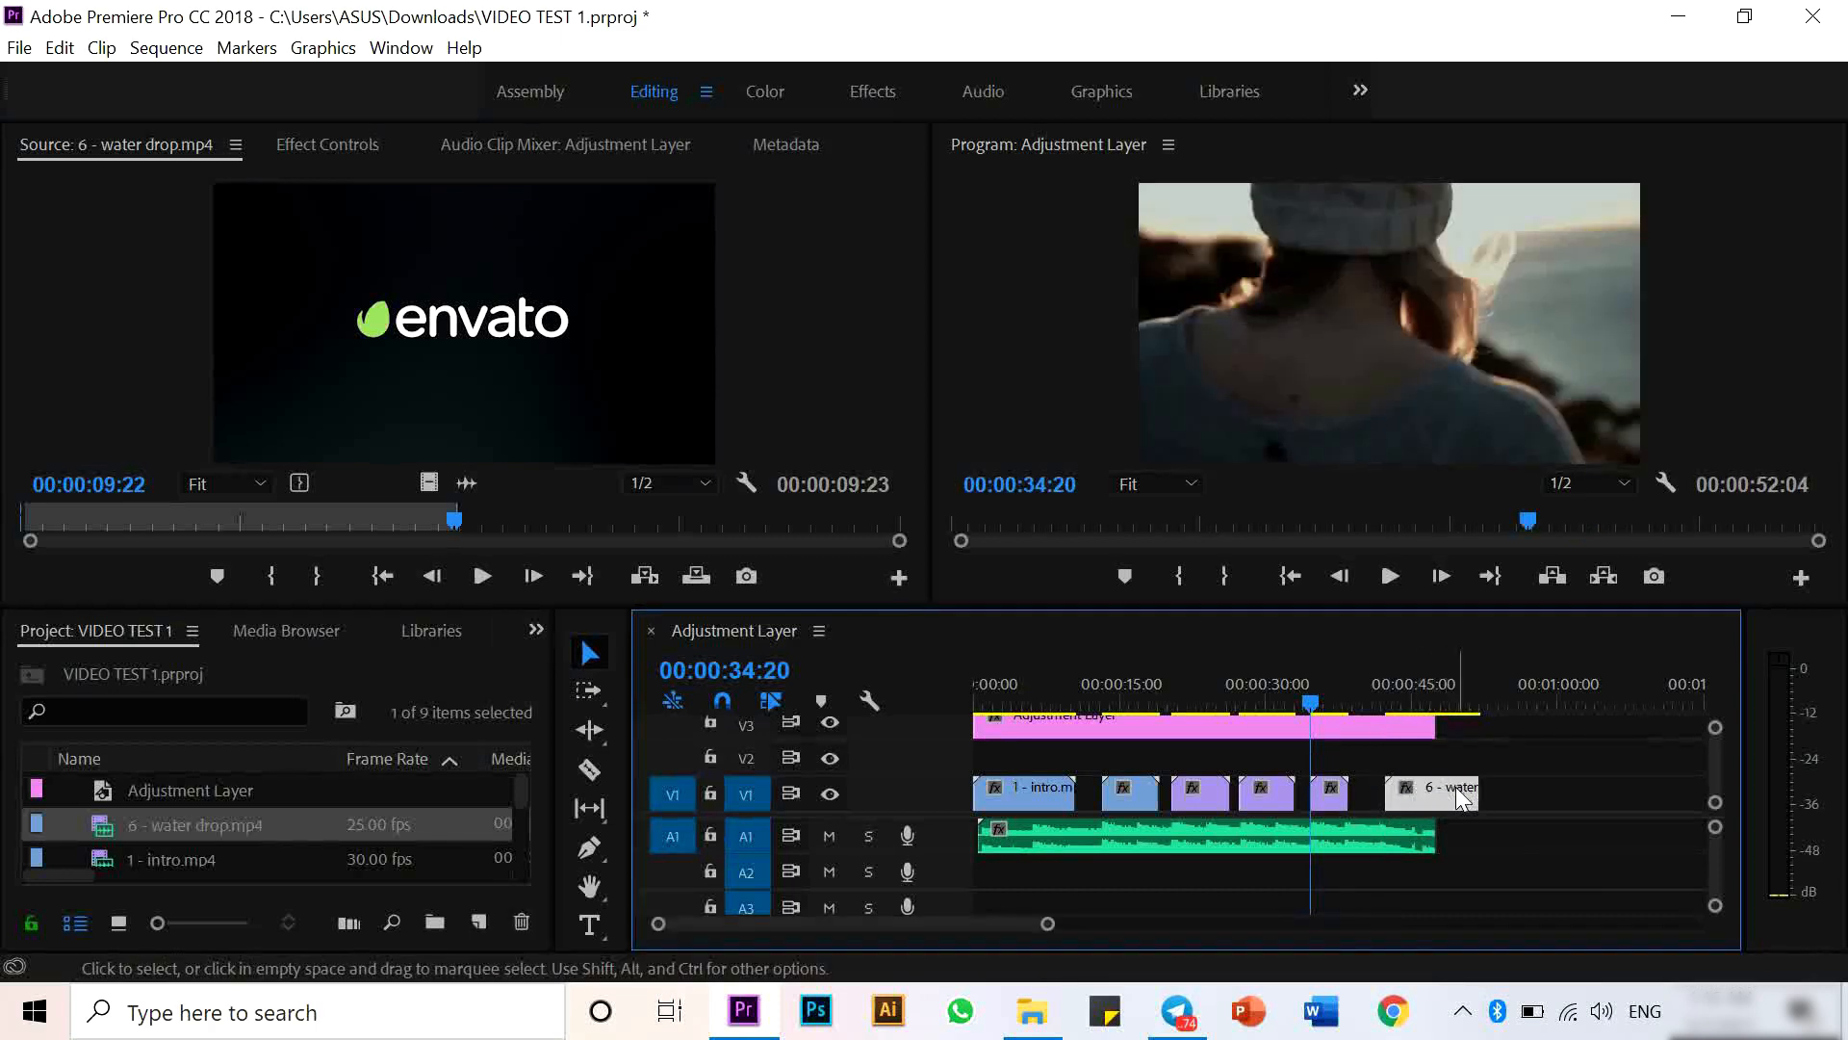
- Set the water drop clip's speed to 200%
right_click(1450, 801)
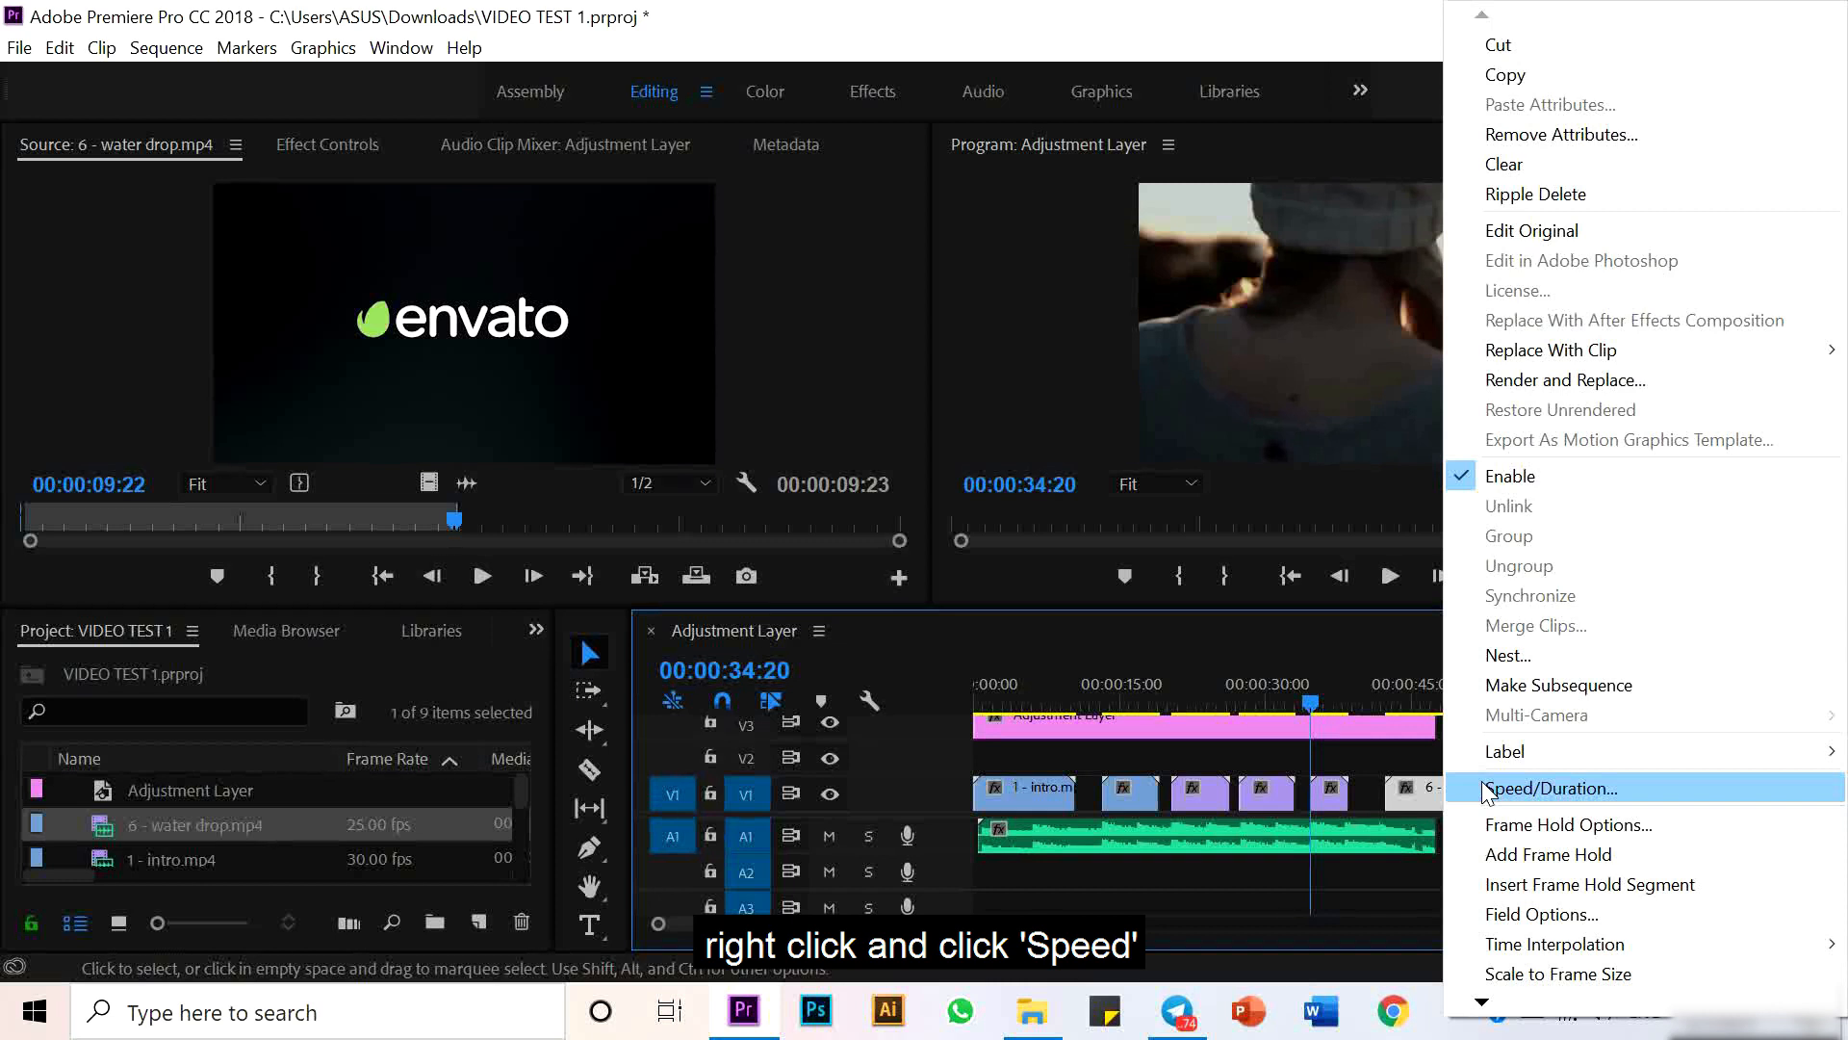
click(1483, 785)
text(200)
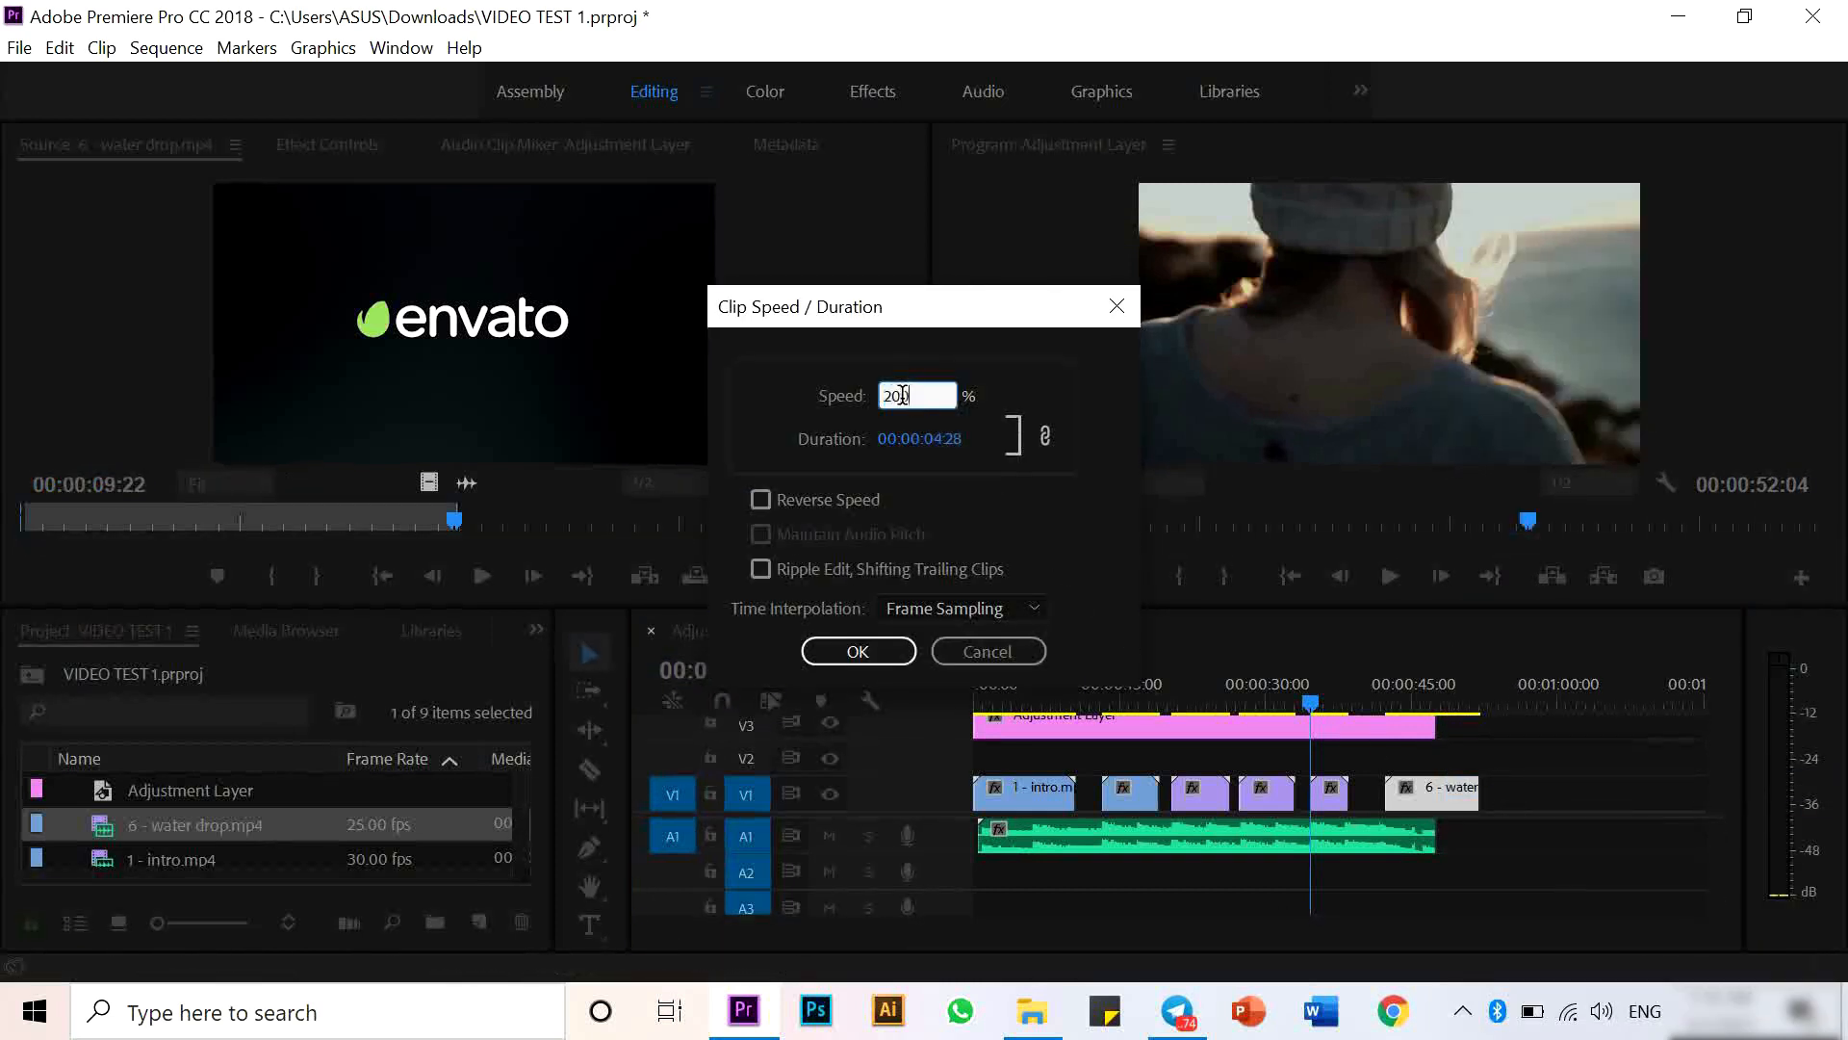
key(Return)
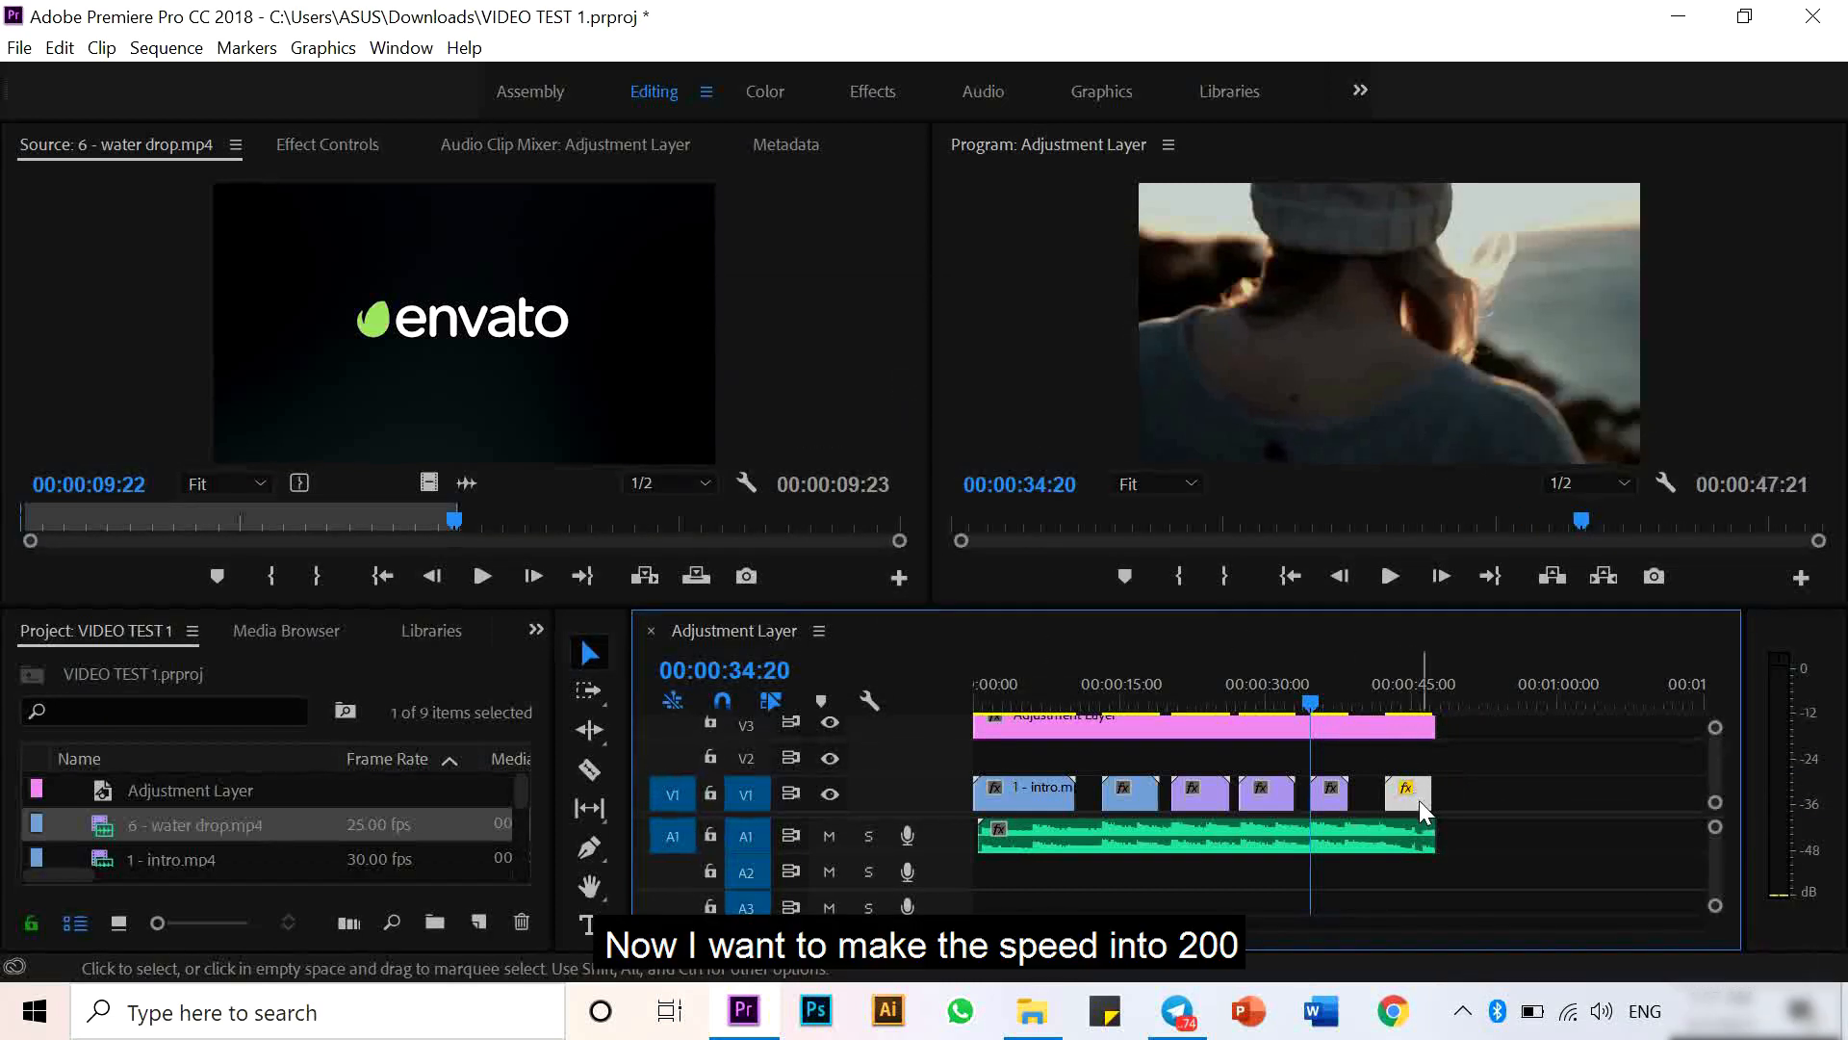
- Nudge the water drop clip along V1 so it ends with the music, previewing the ending after each adjustment
drag(1419, 800, 1443, 800)
drag(1048, 924, 935, 925)
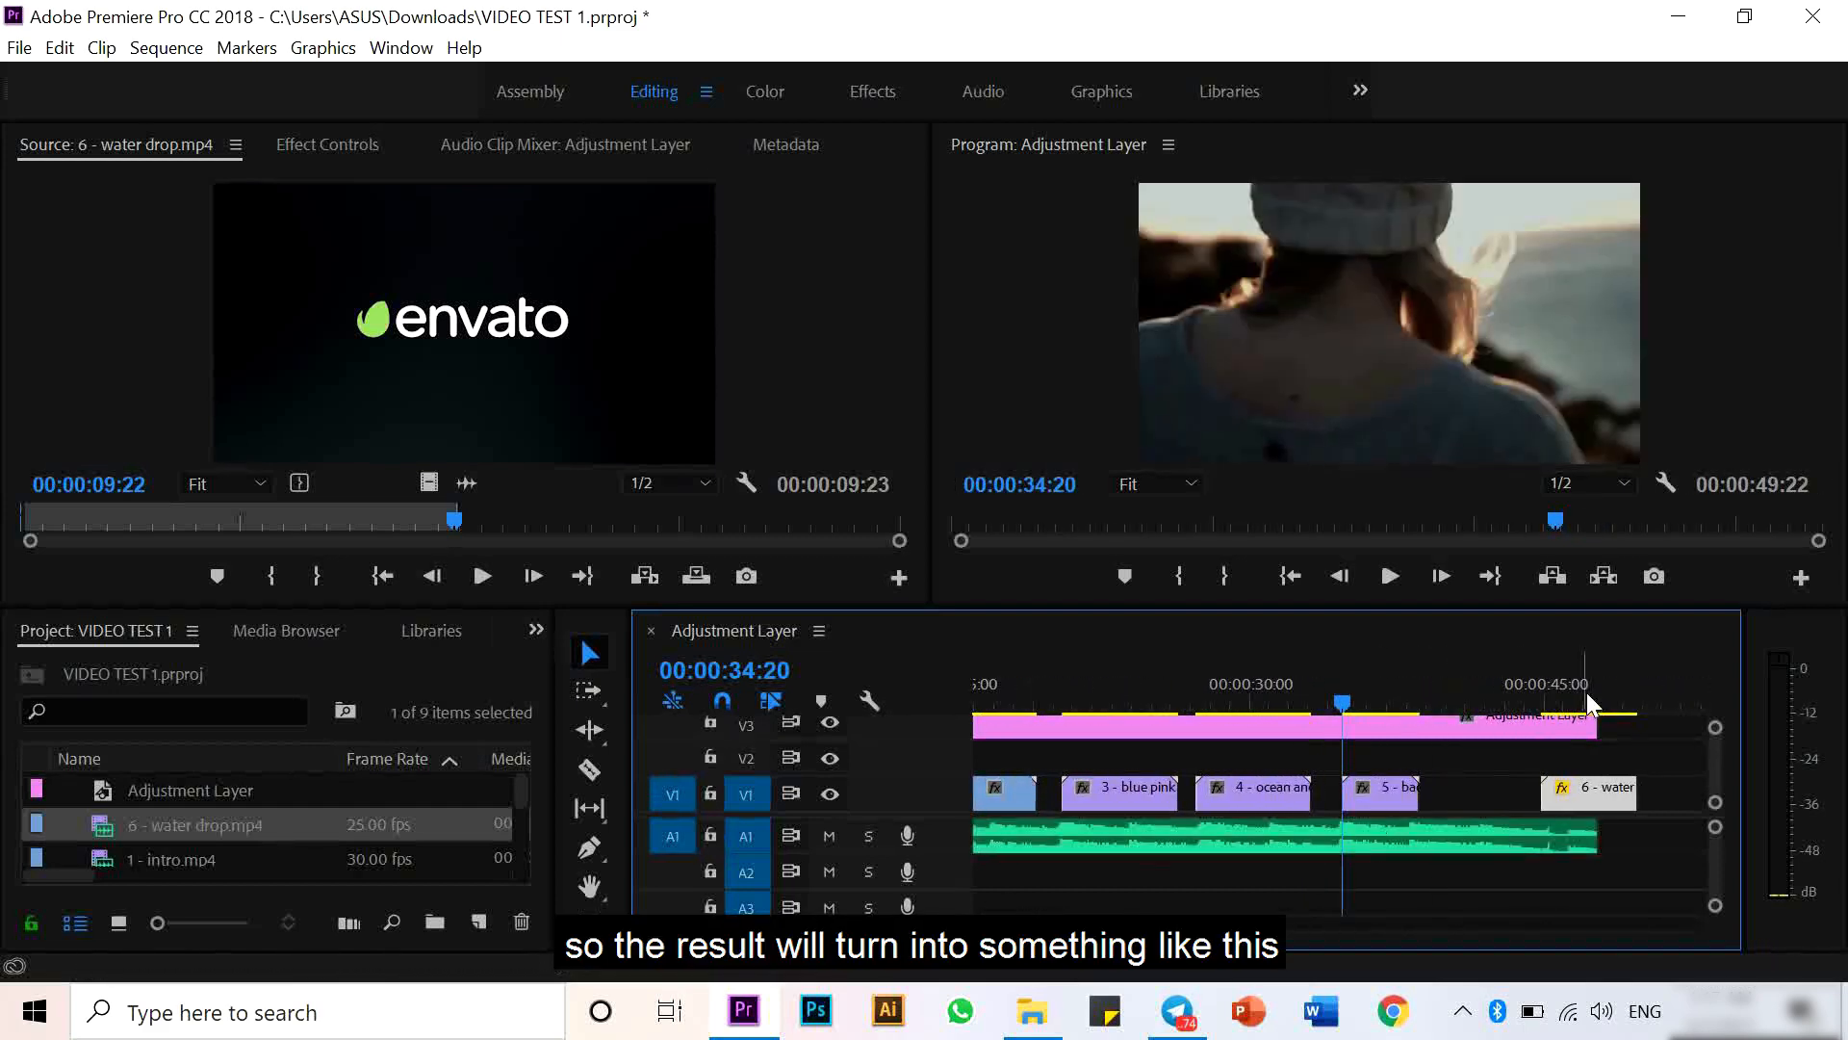
click(1529, 690)
key(space)
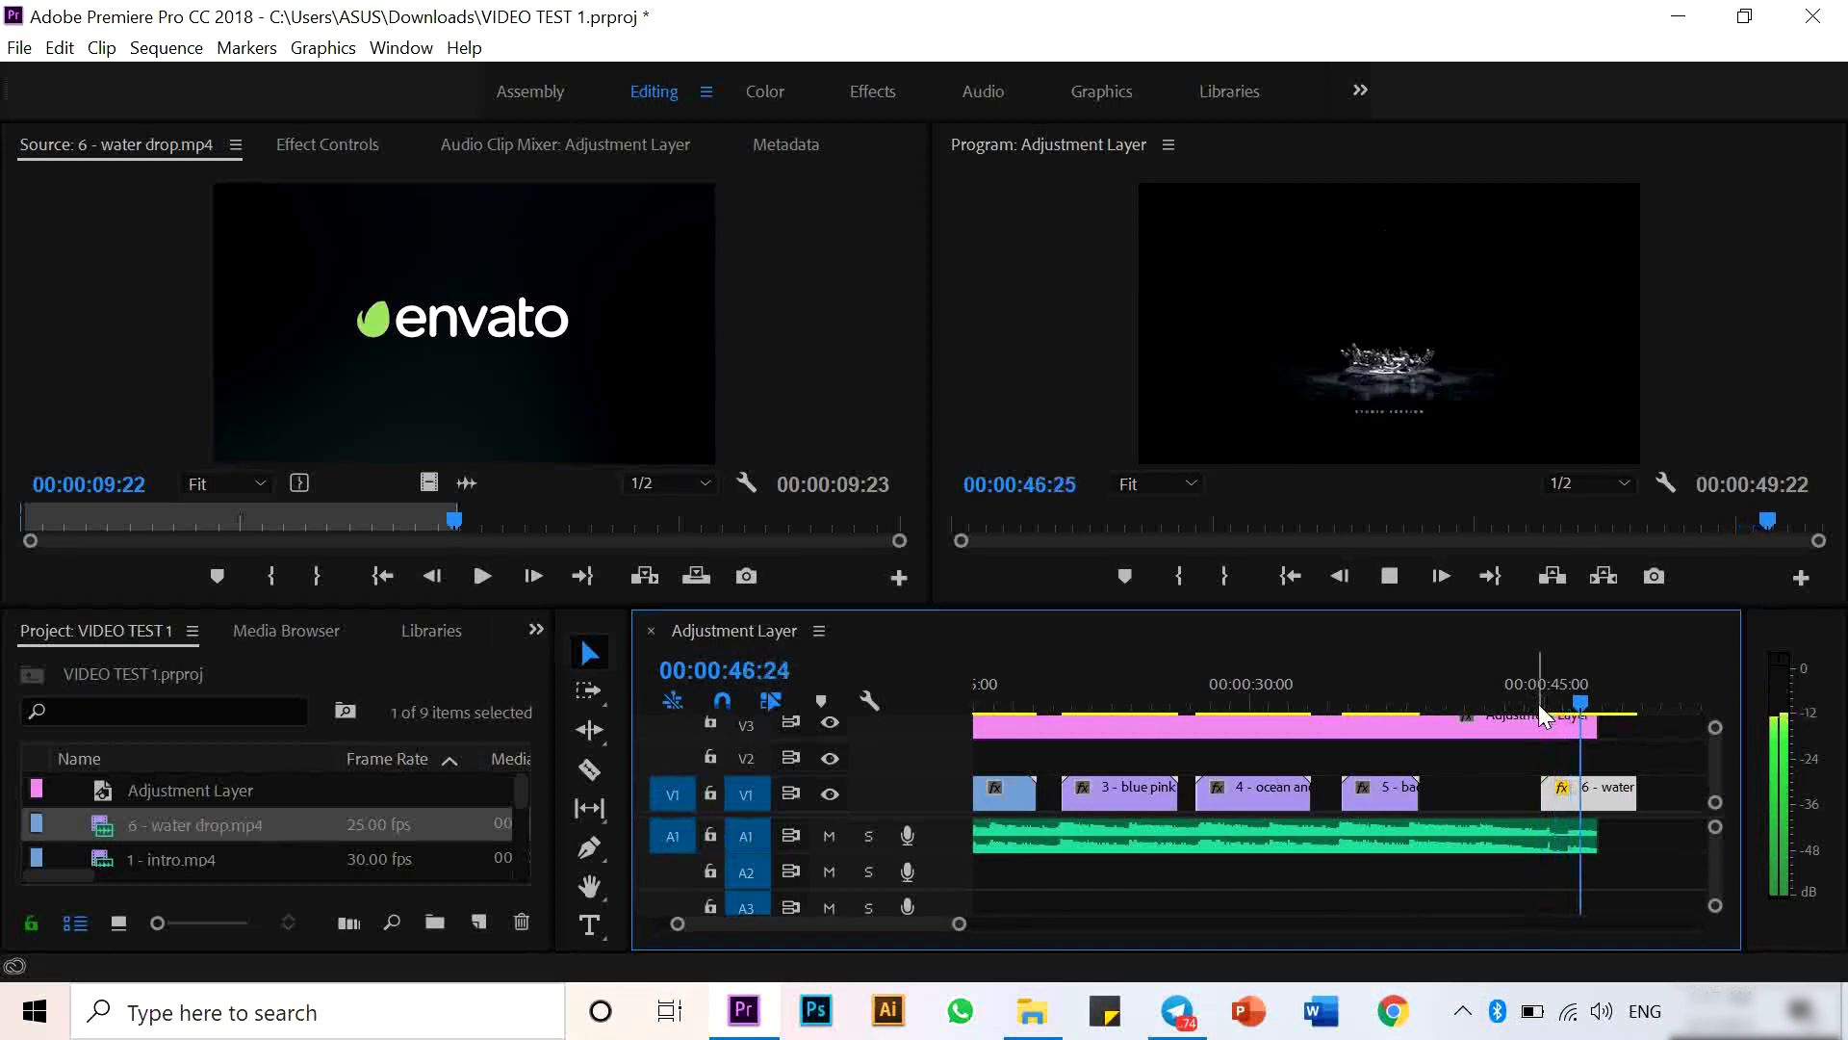
key(space)
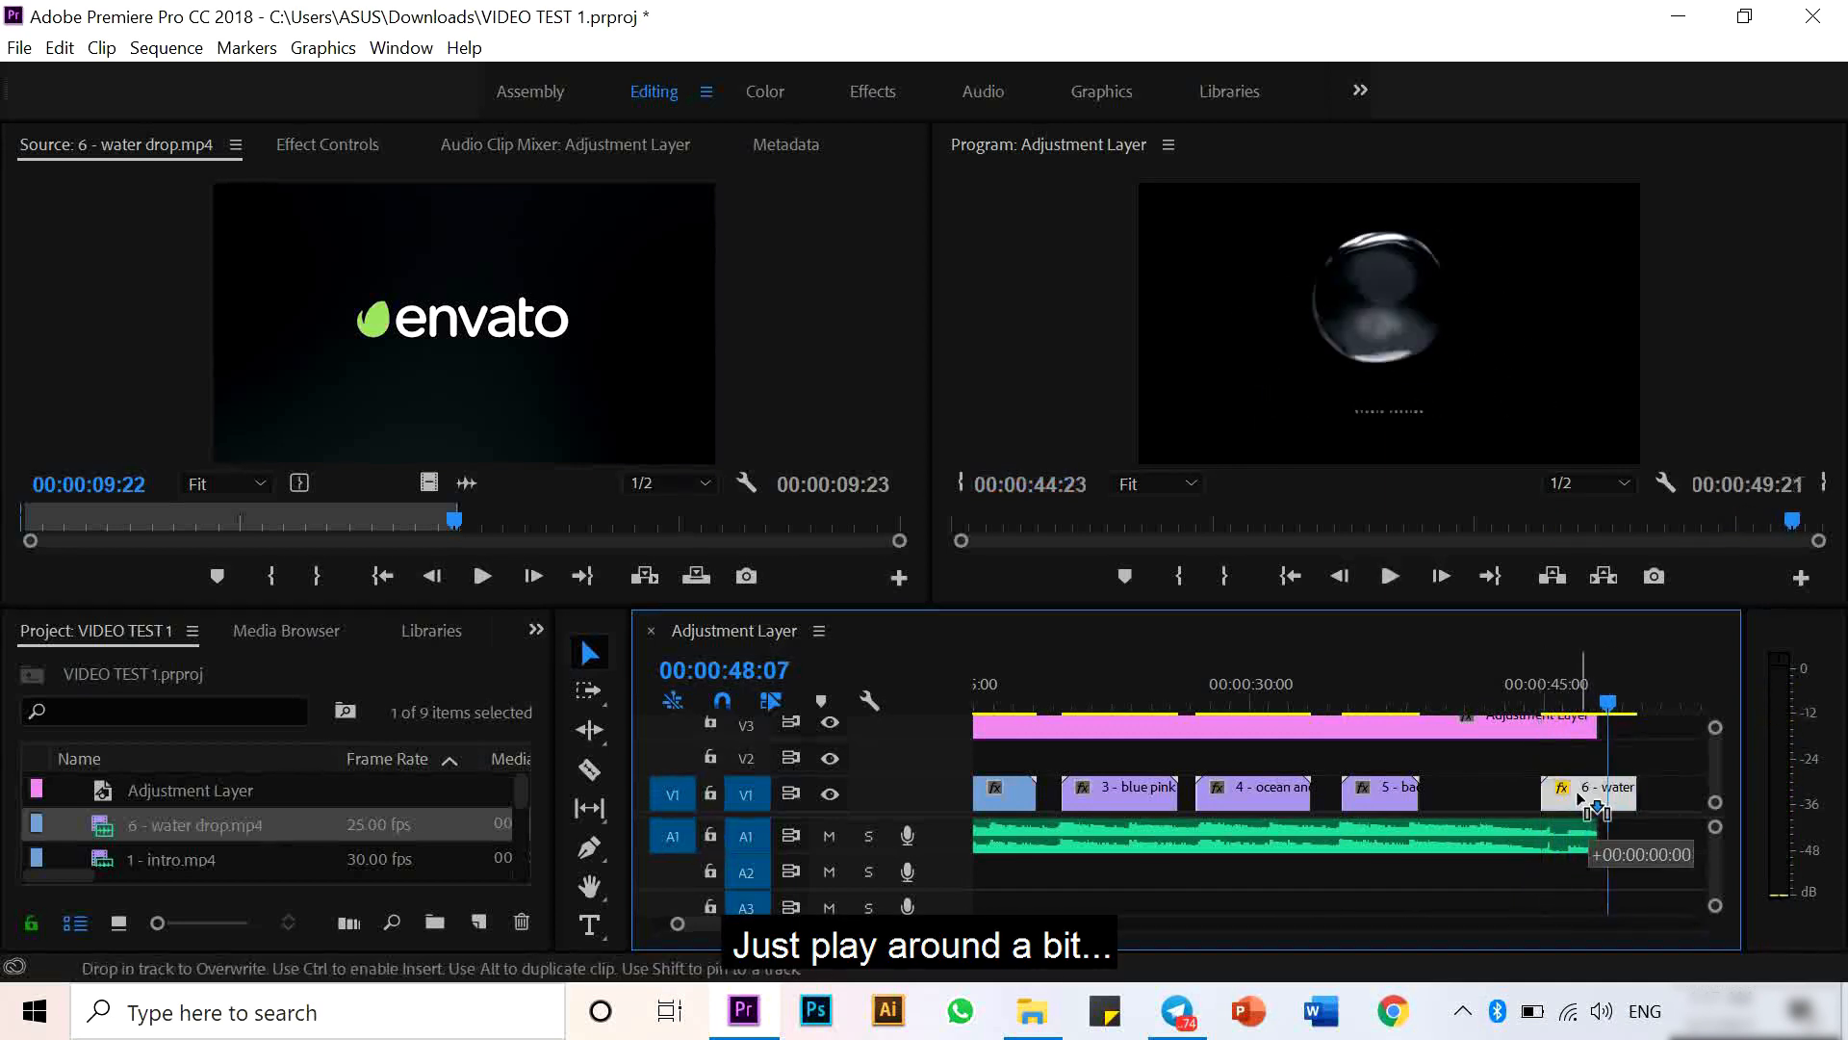
click(1615, 701)
drag(1621, 791, 1598, 792)
click(1545, 699)
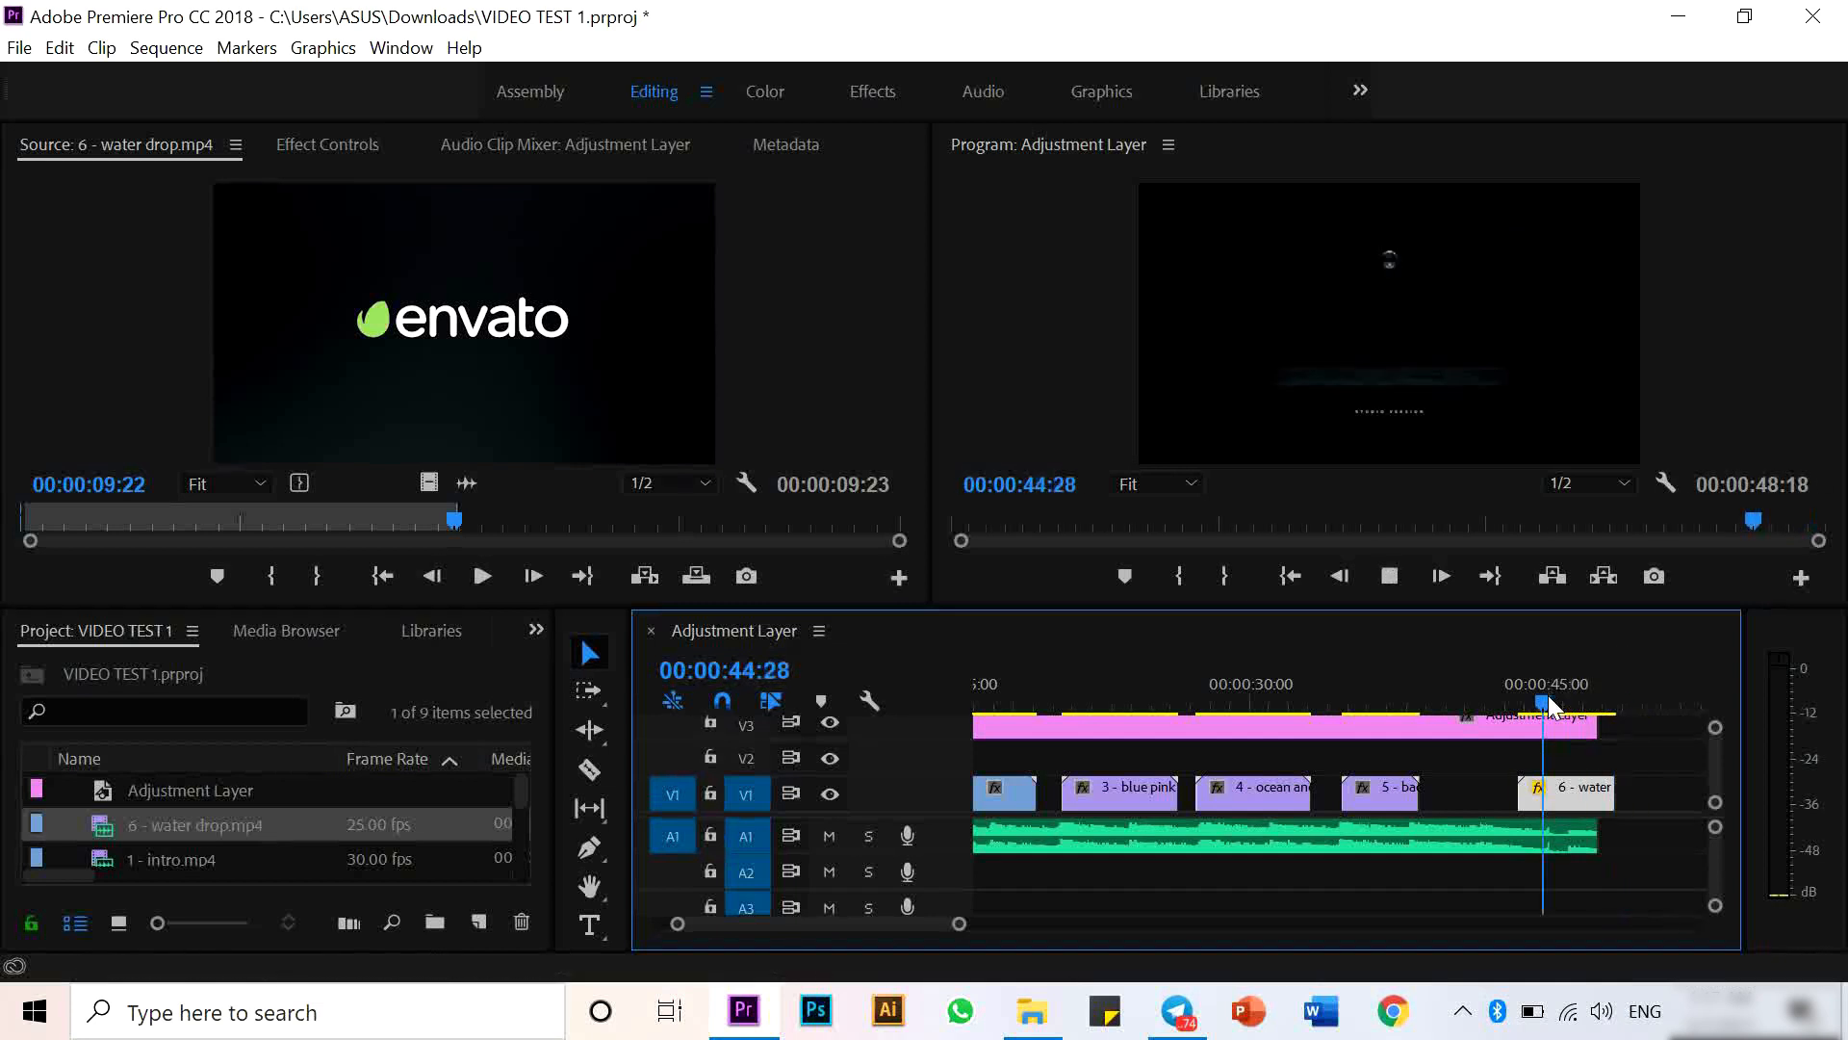
key(space)
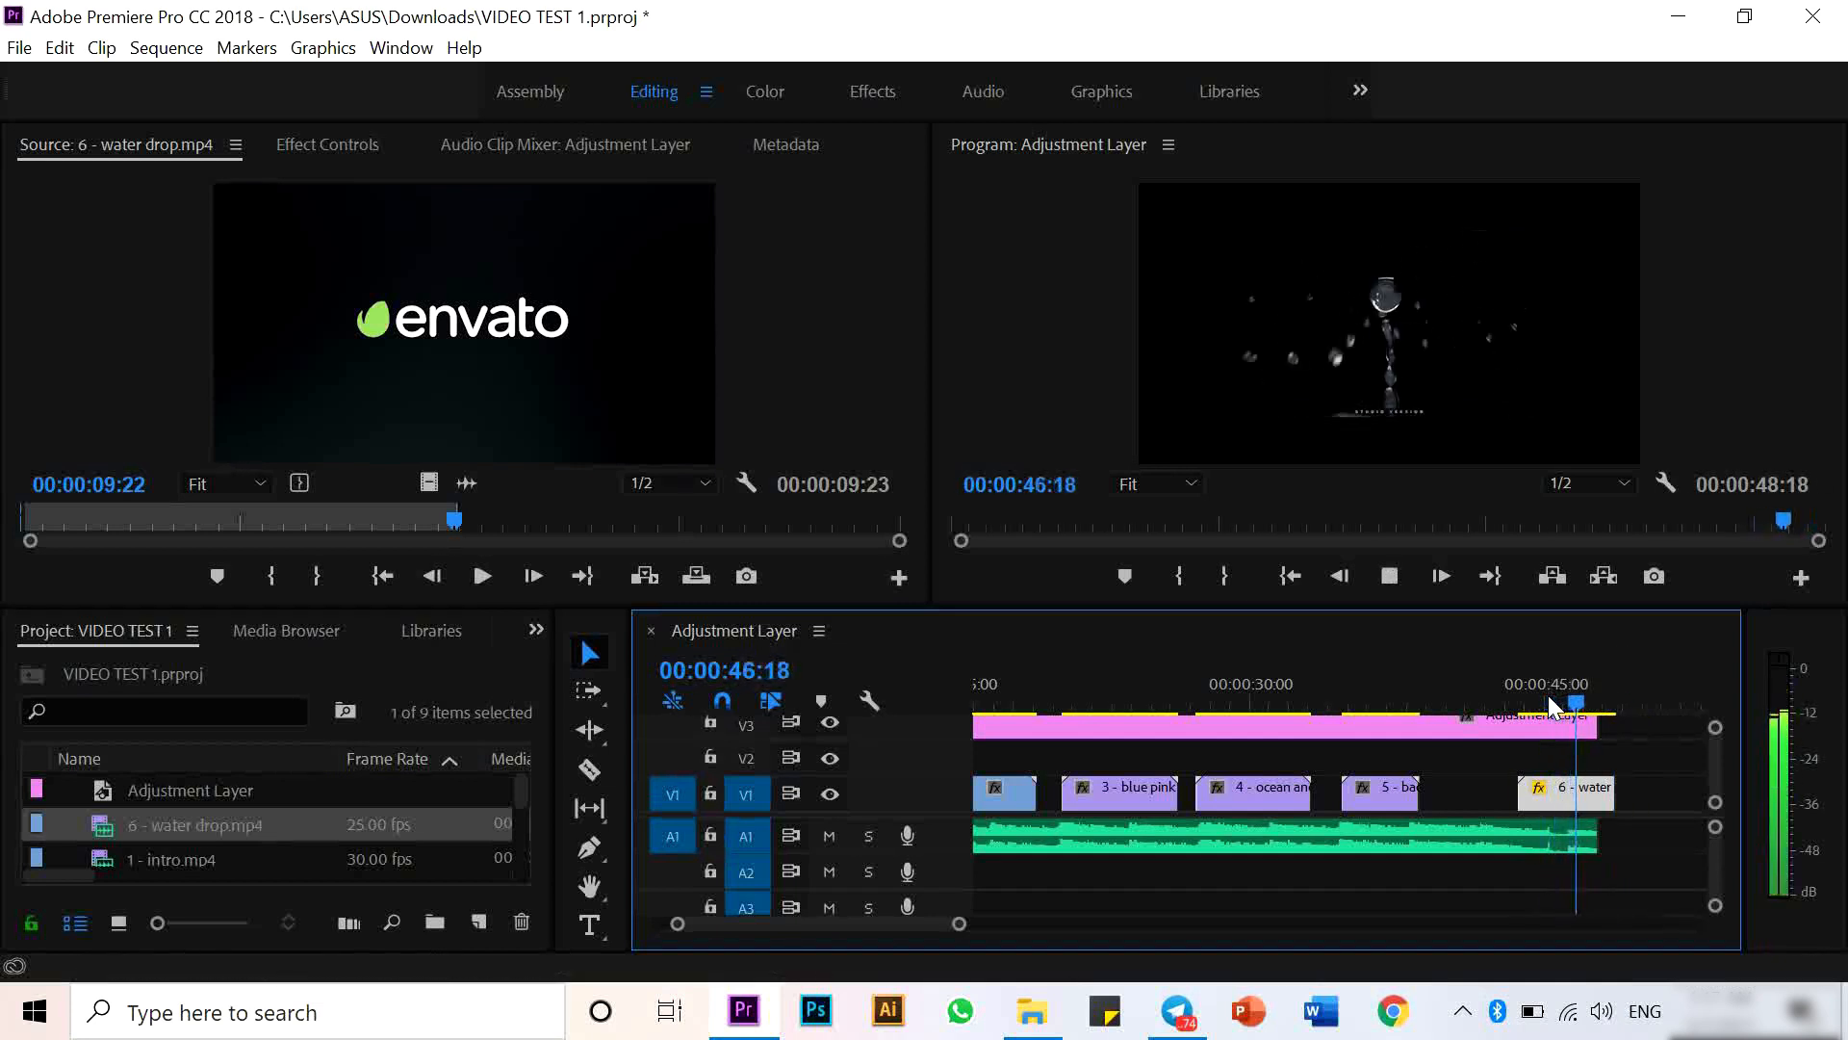
drag(1581, 787, 1573, 787)
click(1535, 689)
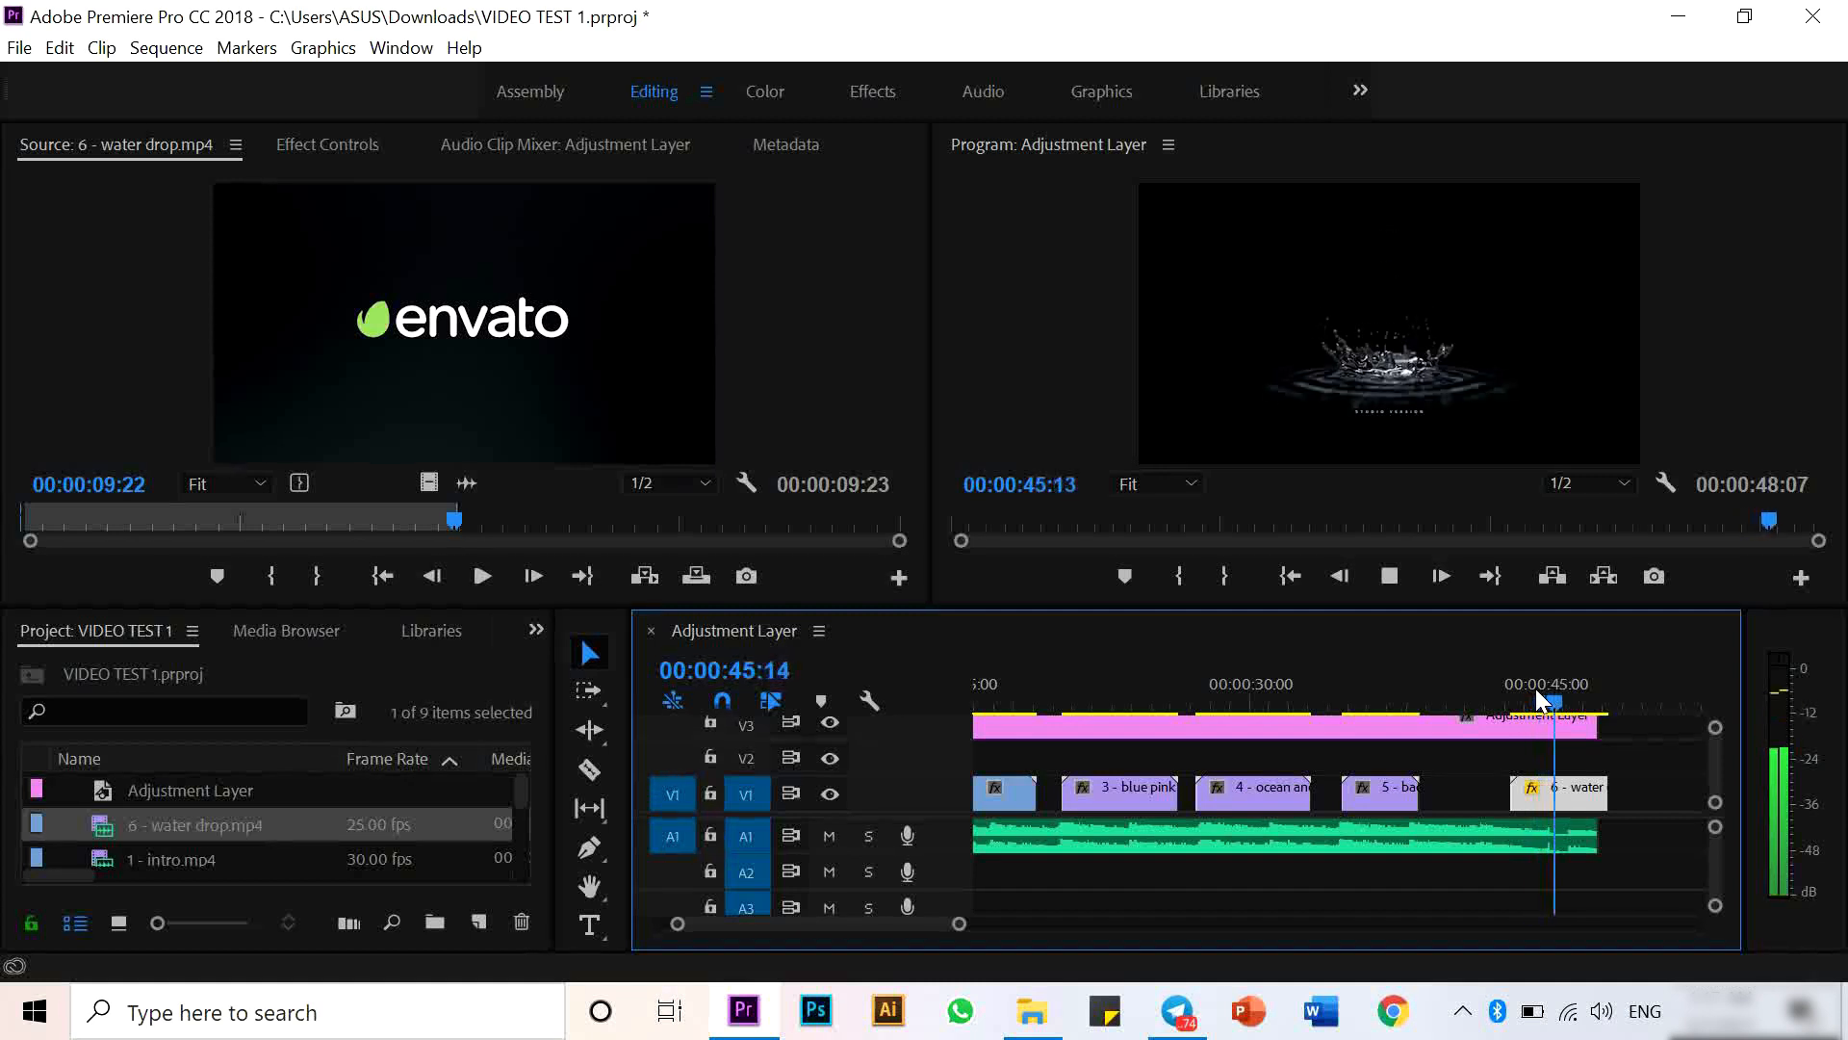
key(space)
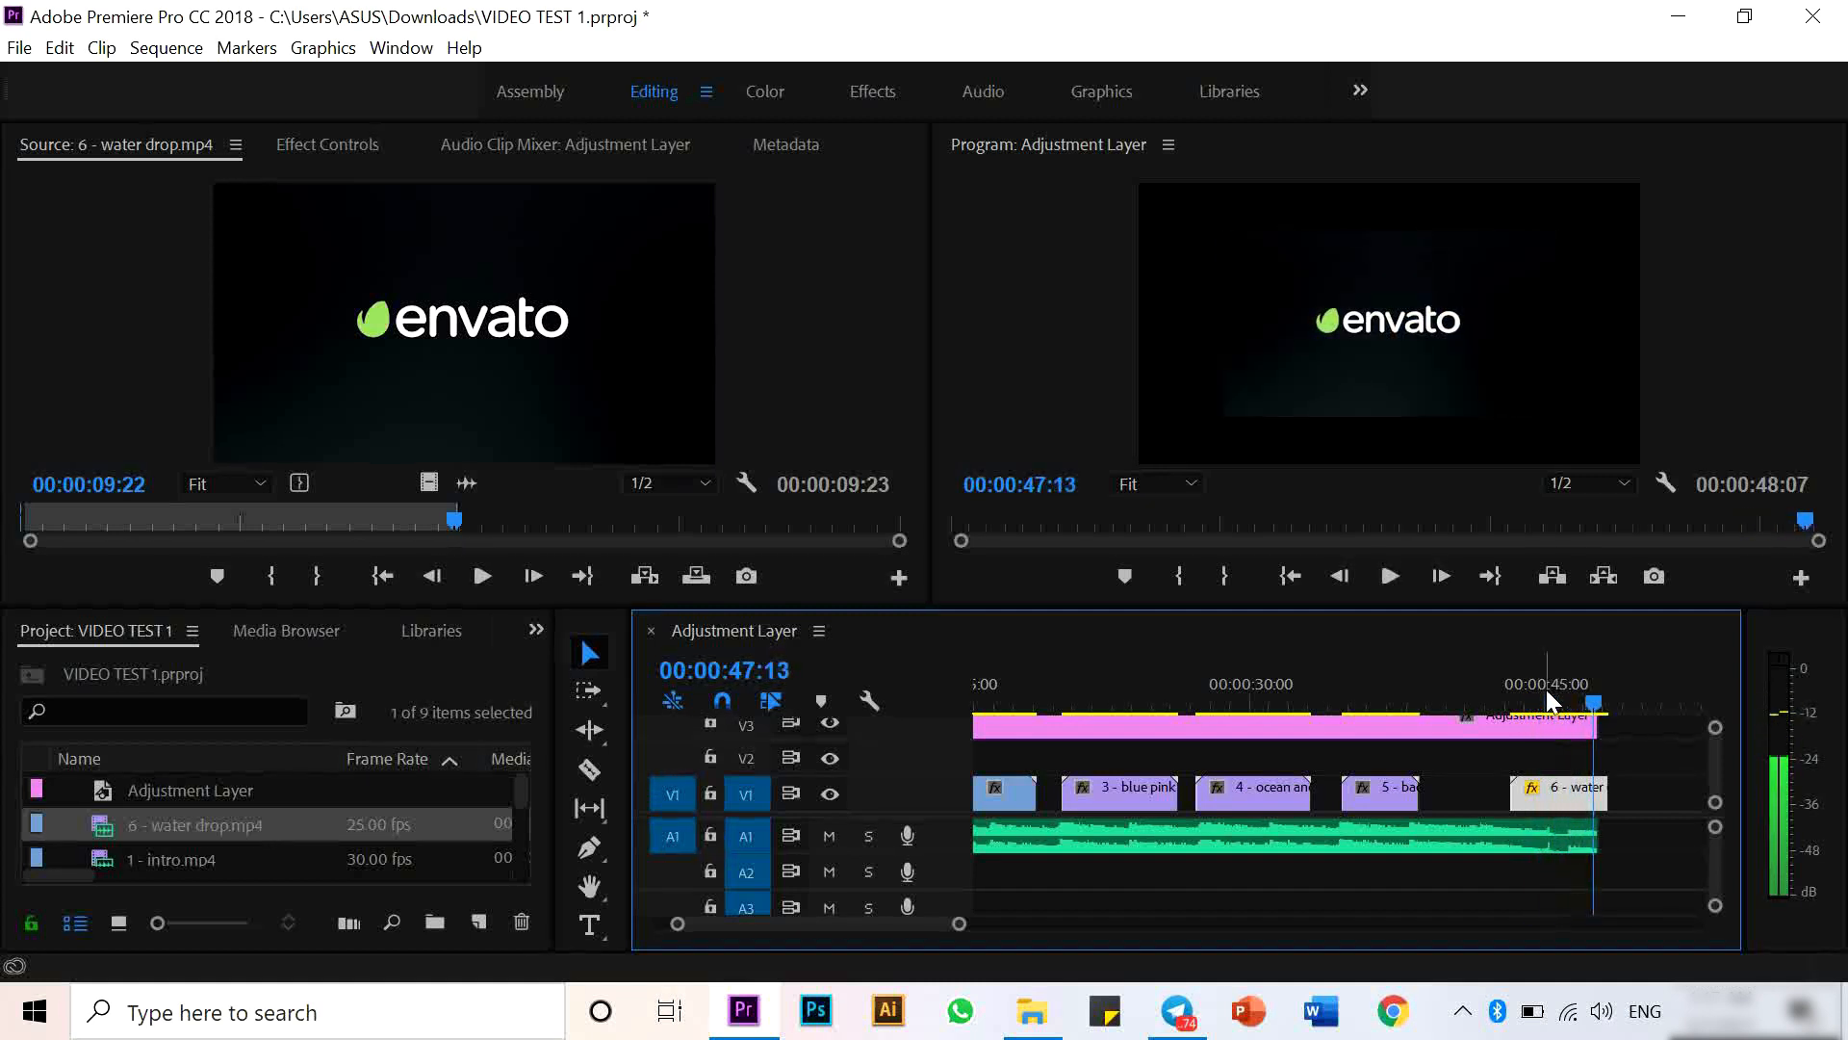
drag(1598, 703, 1604, 701)
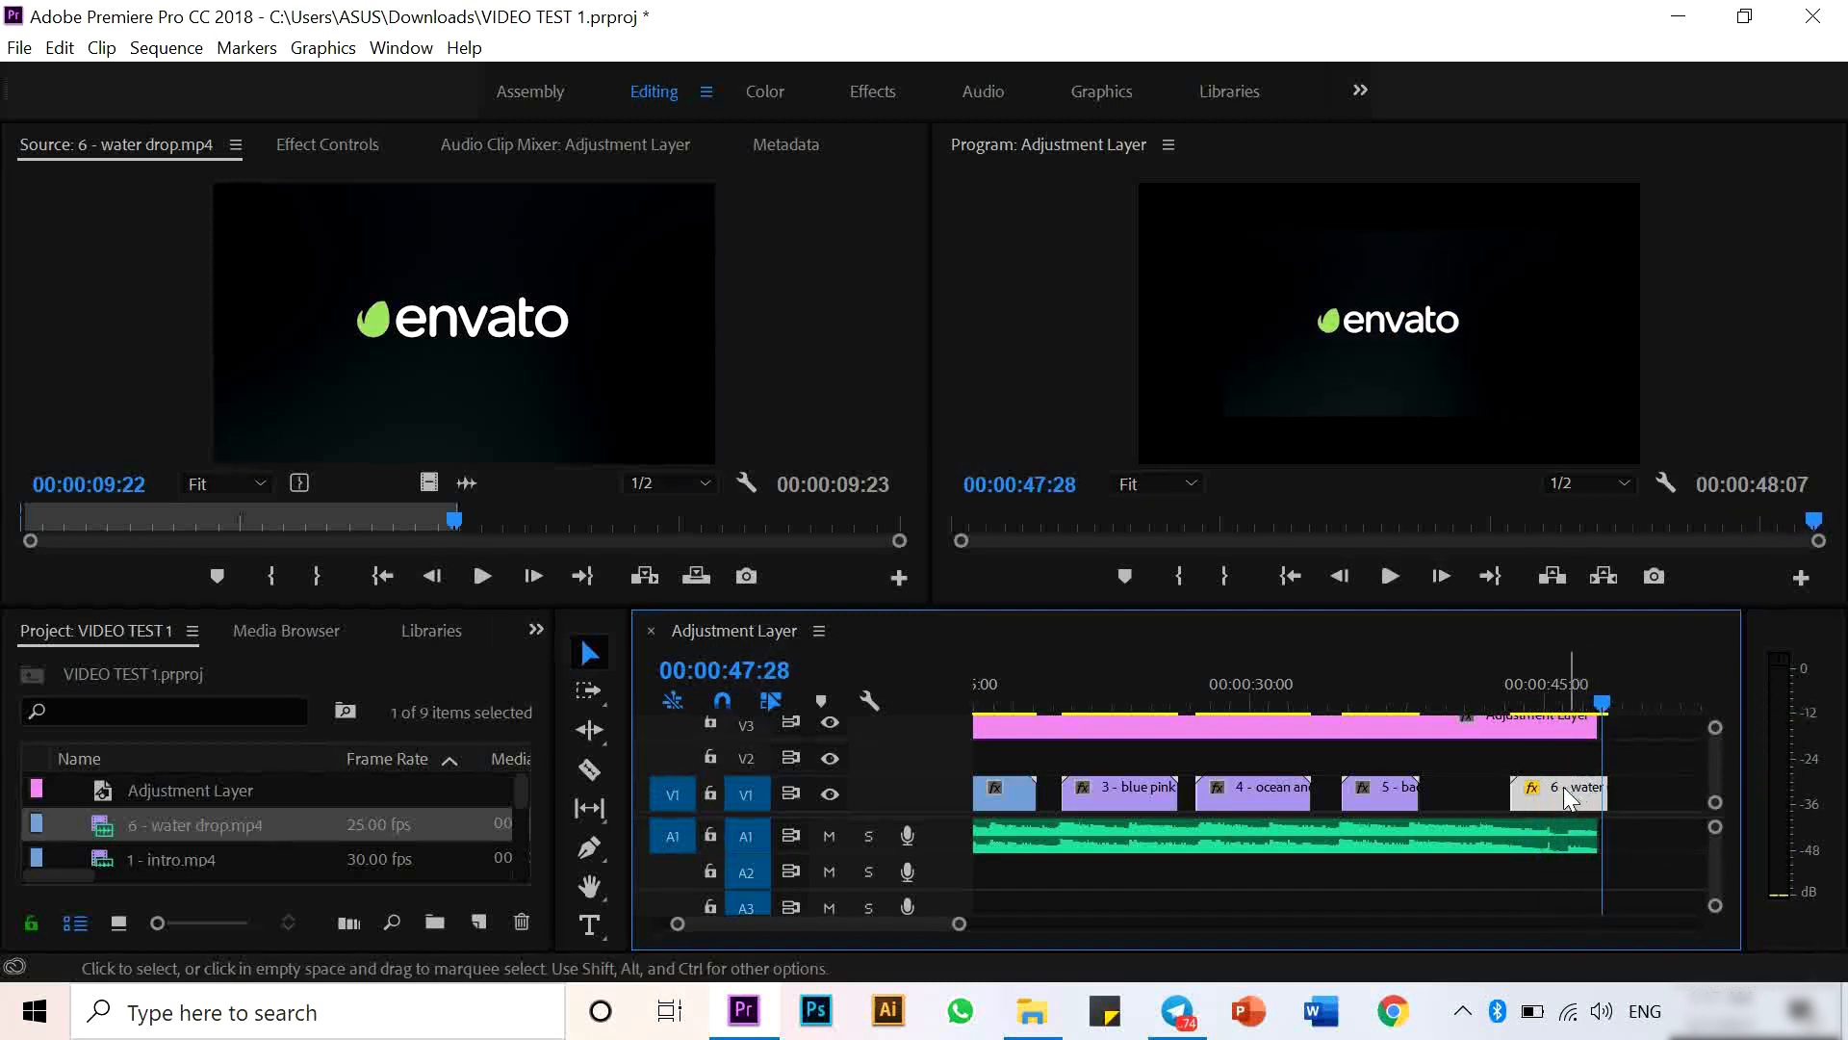
drag(1569, 787, 1564, 790)
click(1533, 697)
key(space)
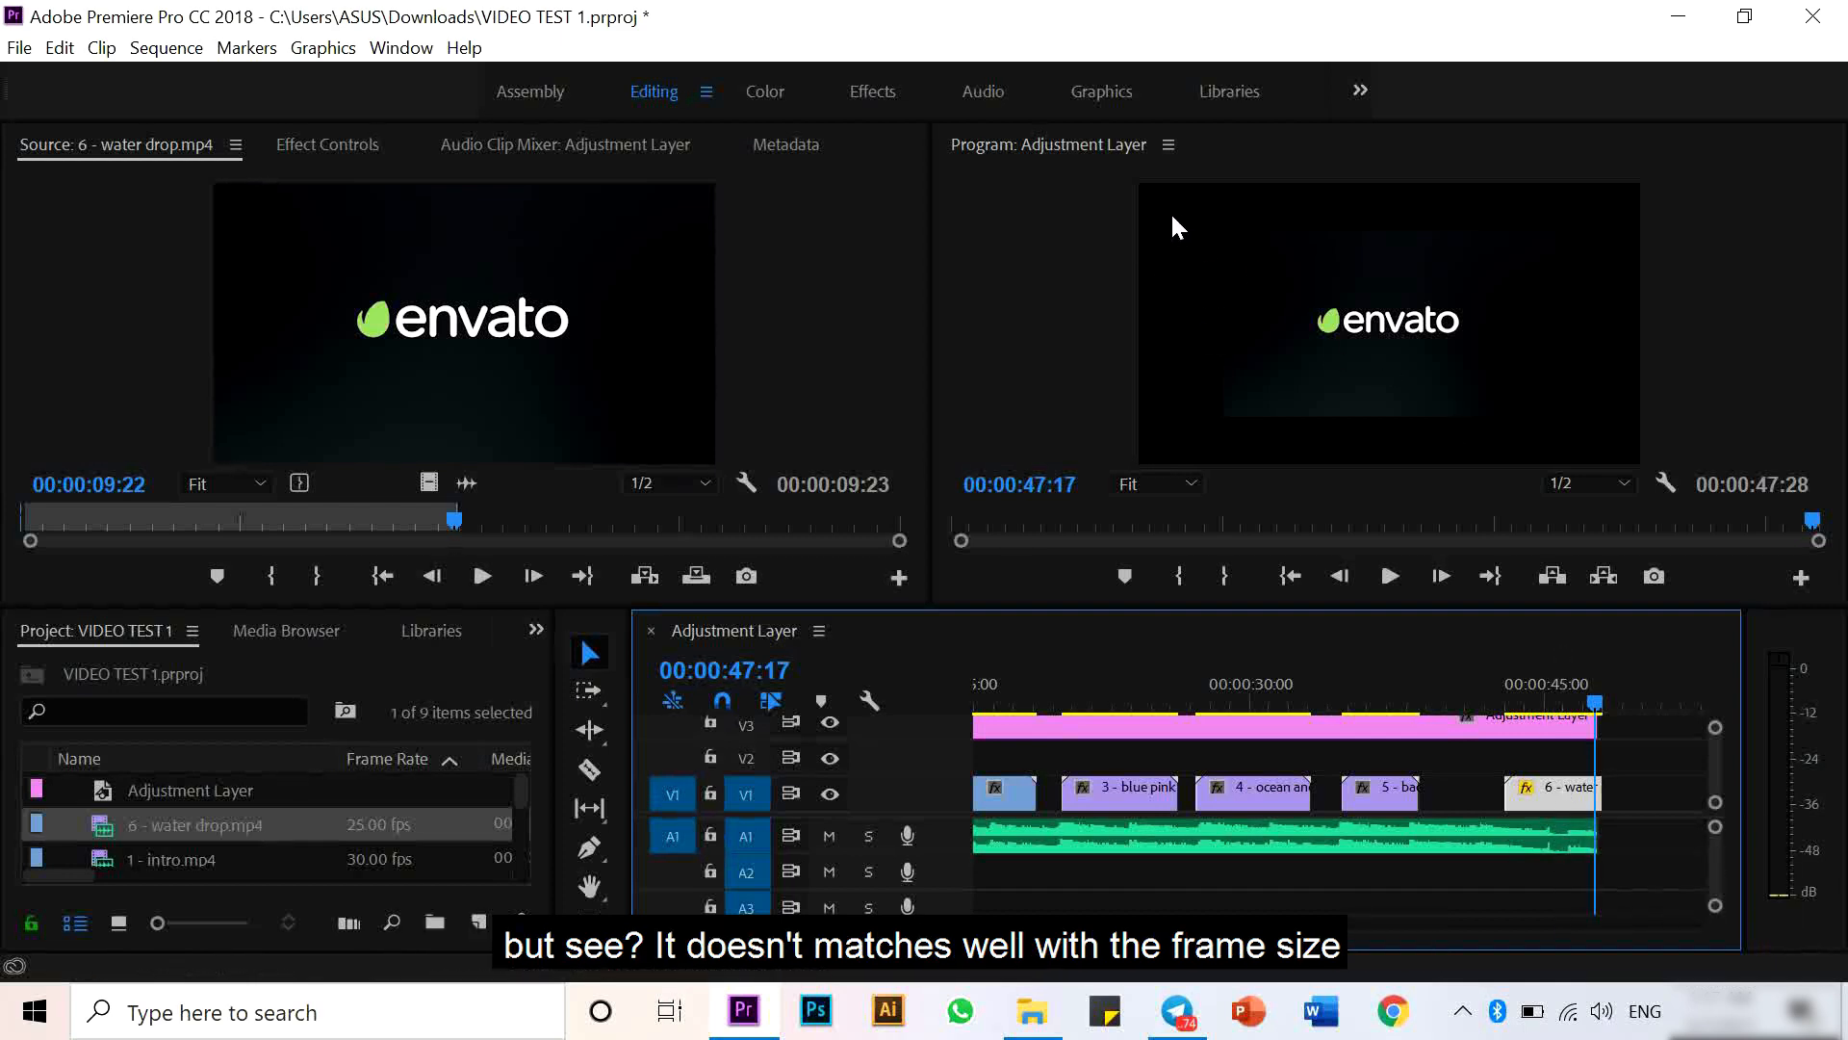
- Scale the water drop clip to the frame size
right_click(1556, 793)
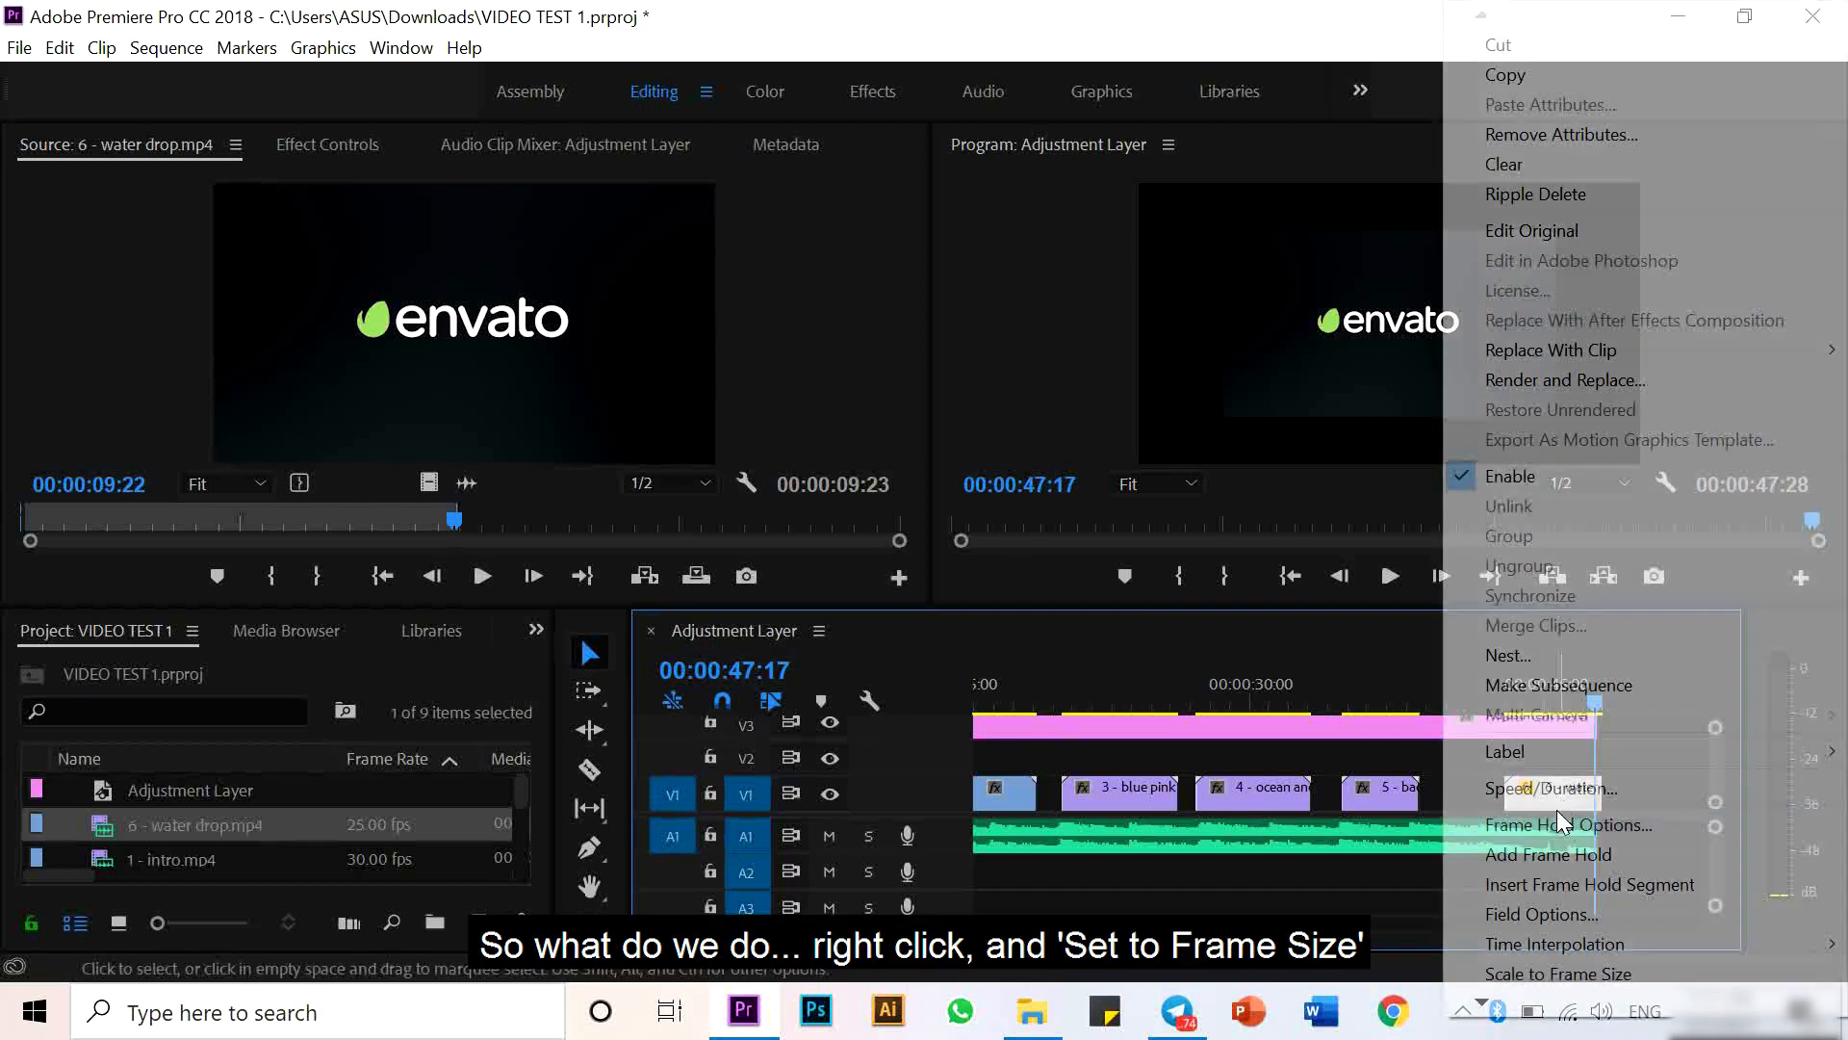
scroll(1575, 972, down, 1)
click(1572, 976)
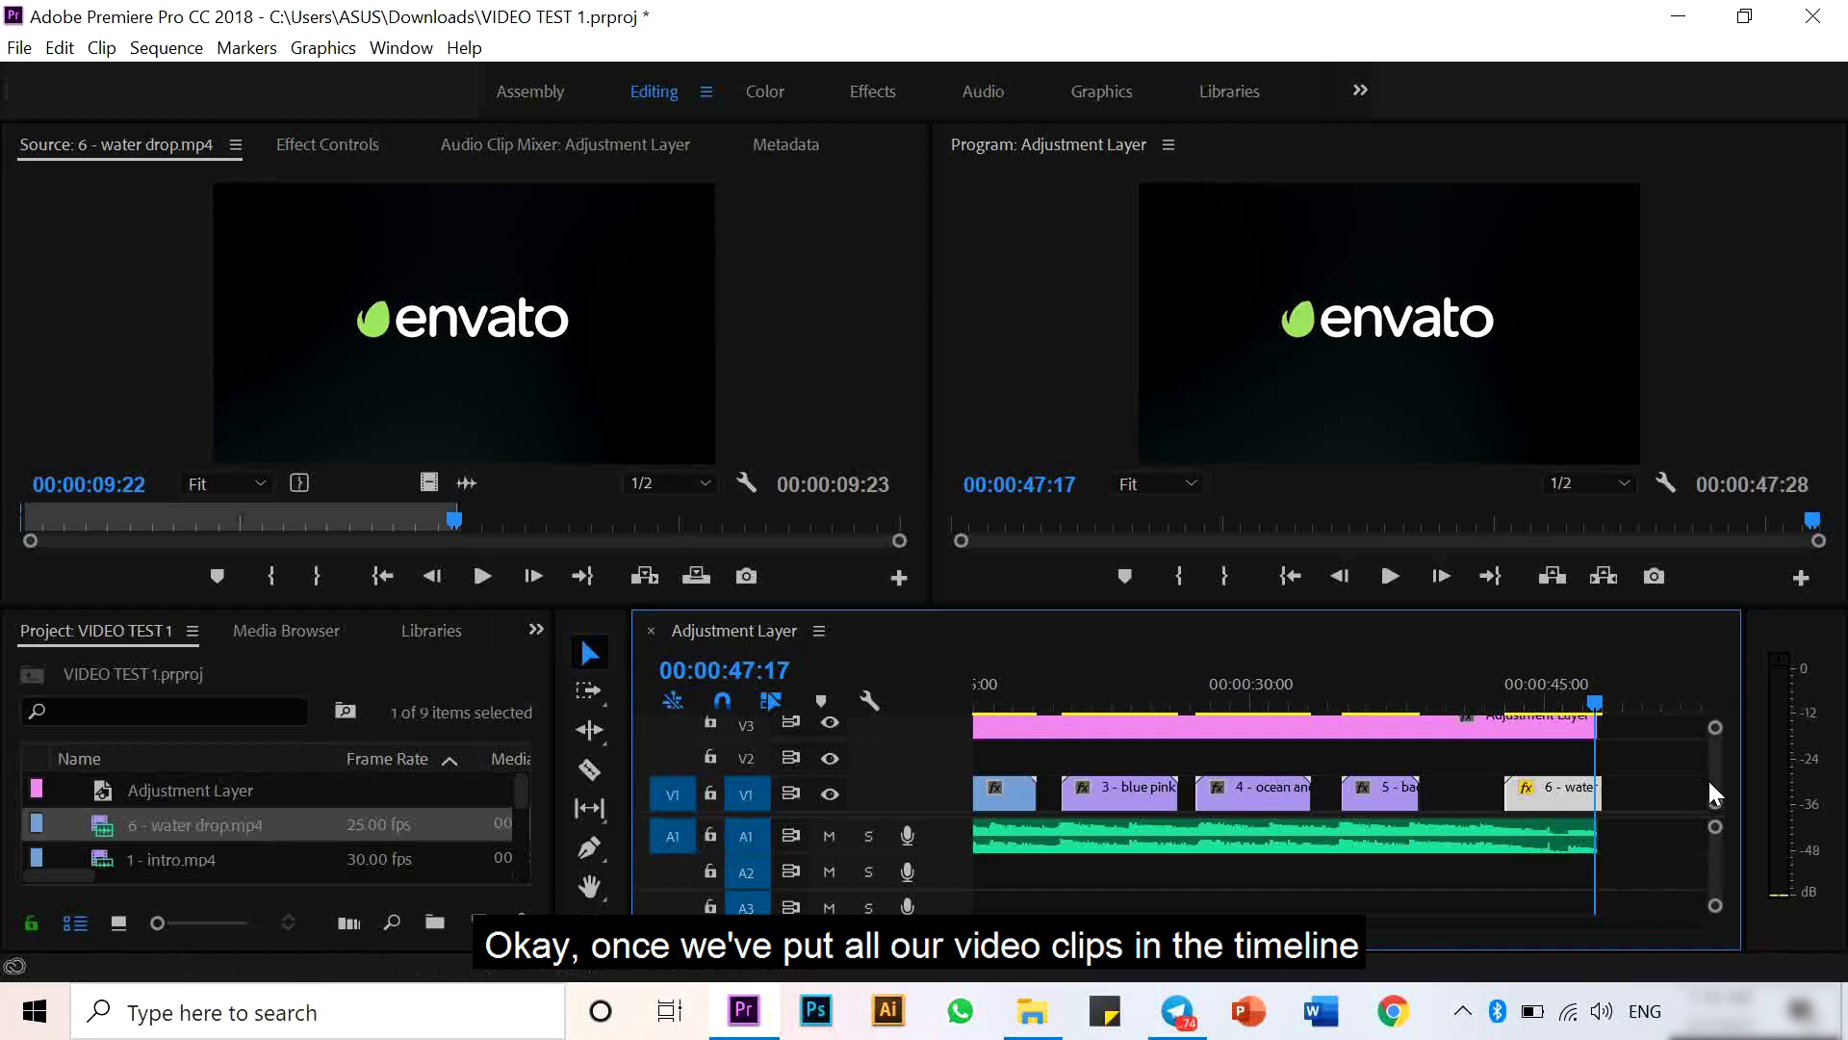
- Search the effects for Crop and apply it to the adjustment layer
click(1457, 736)
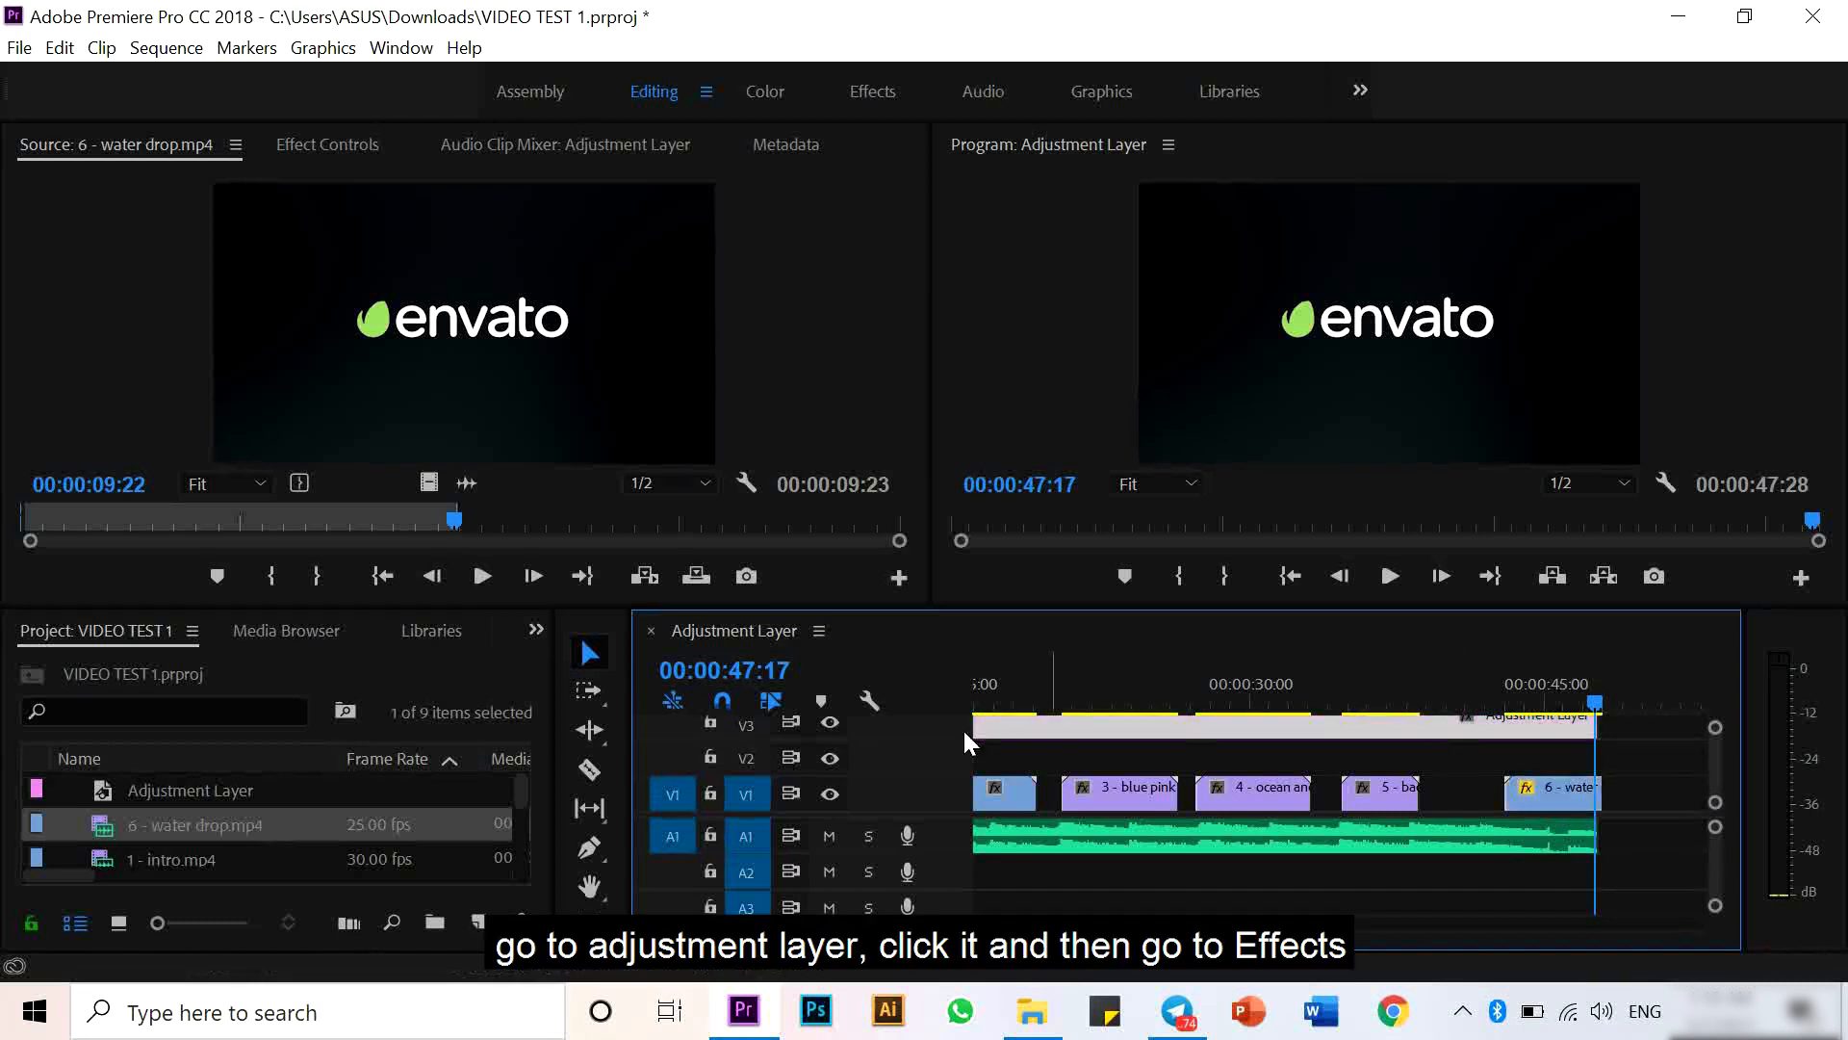
click(536, 629)
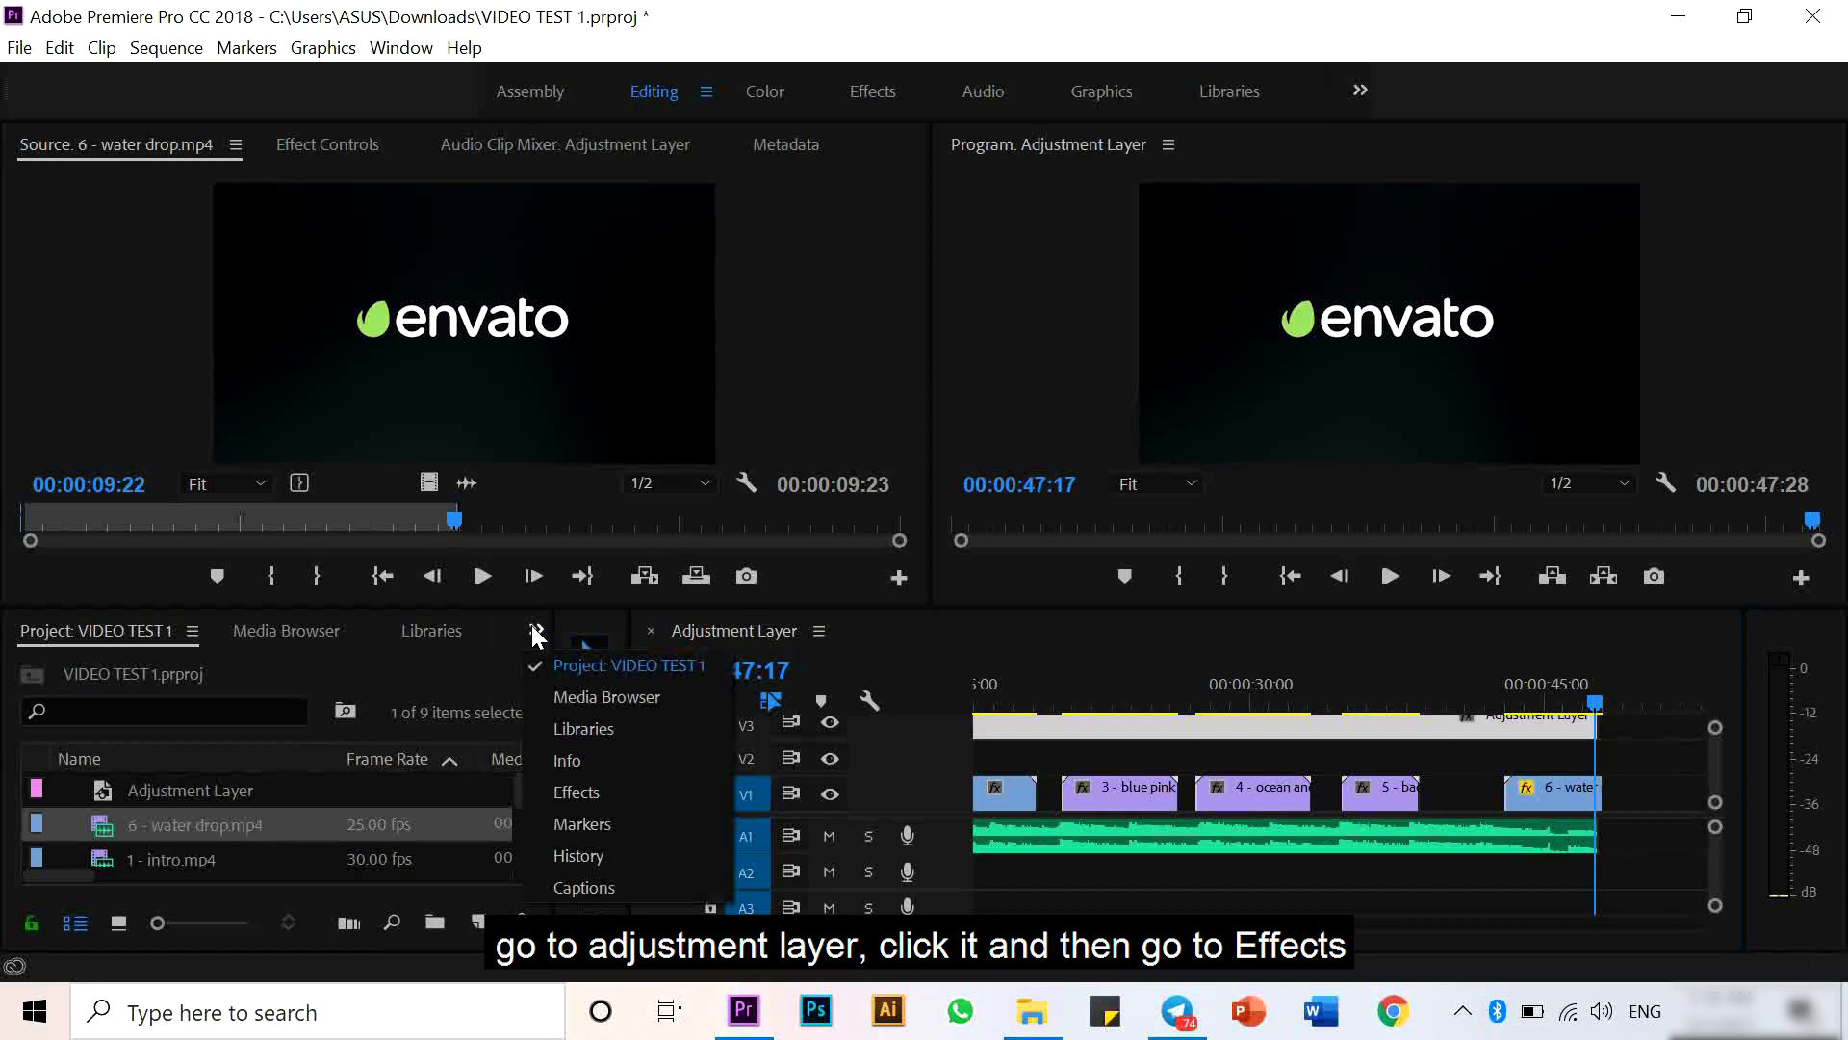
click(576, 793)
click(255, 666)
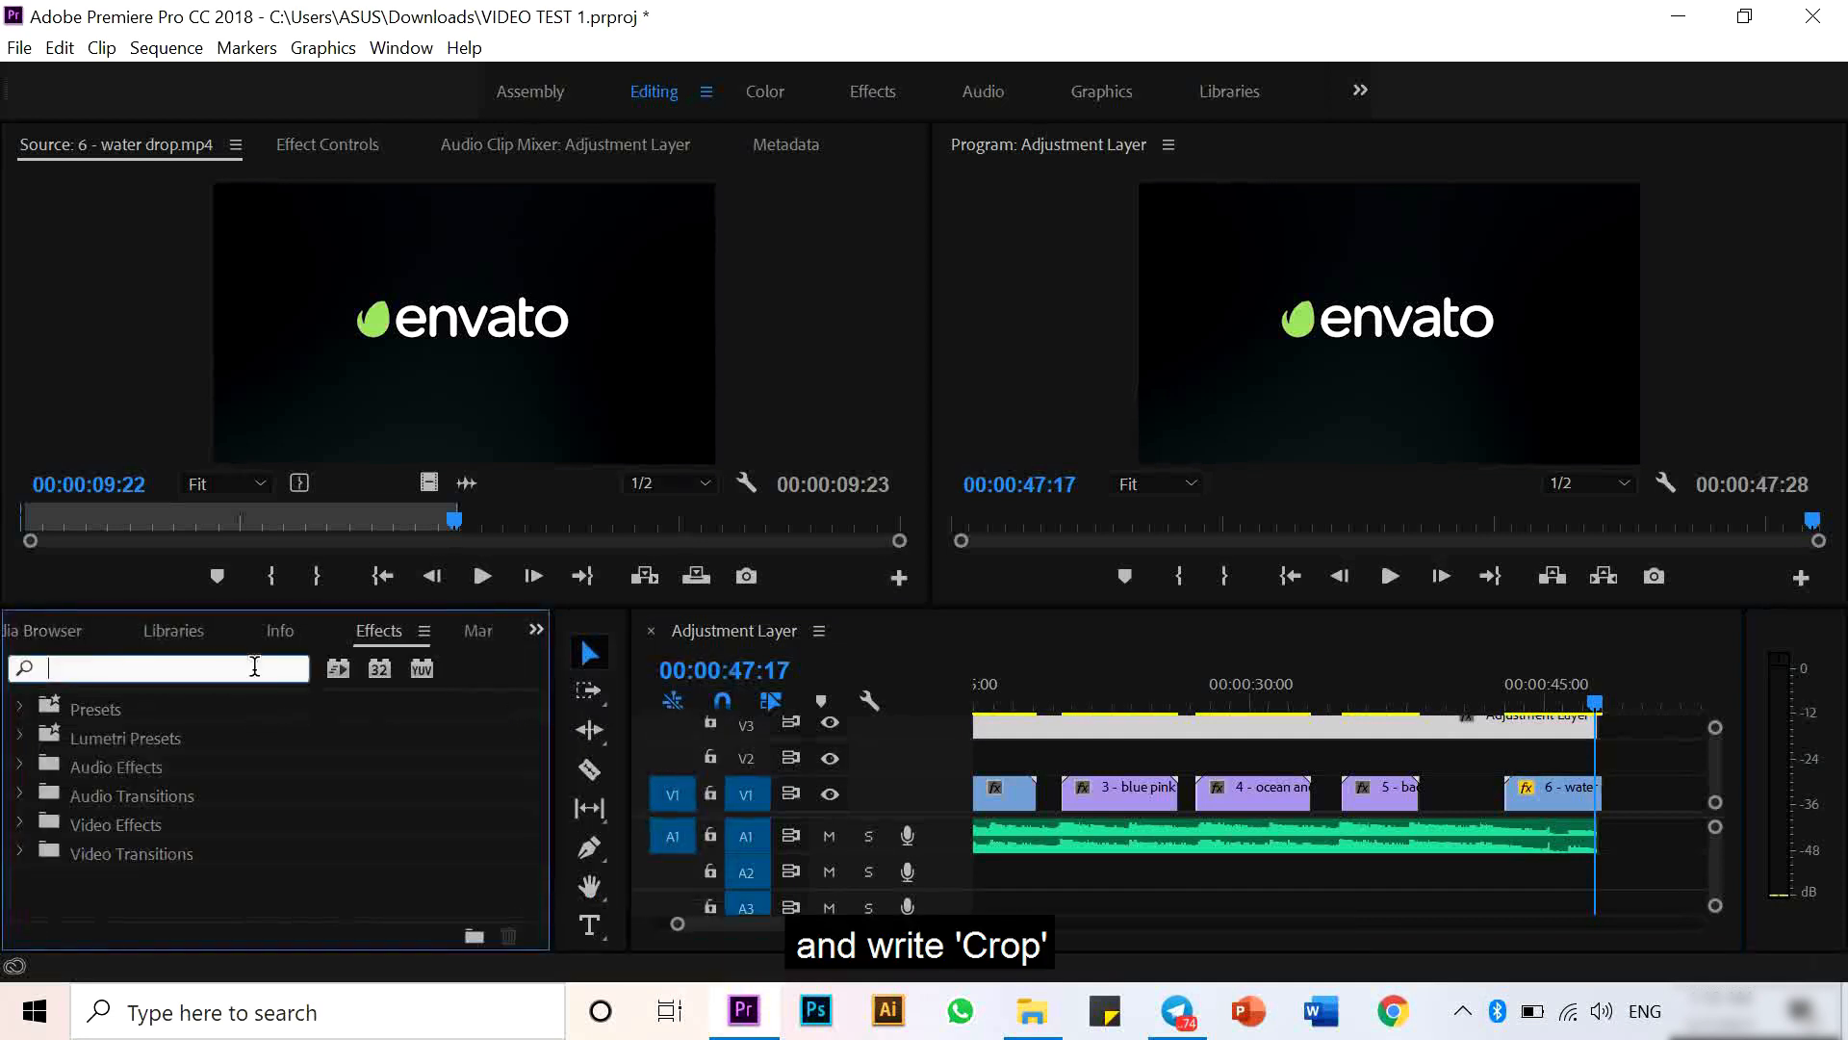
text(CROP)
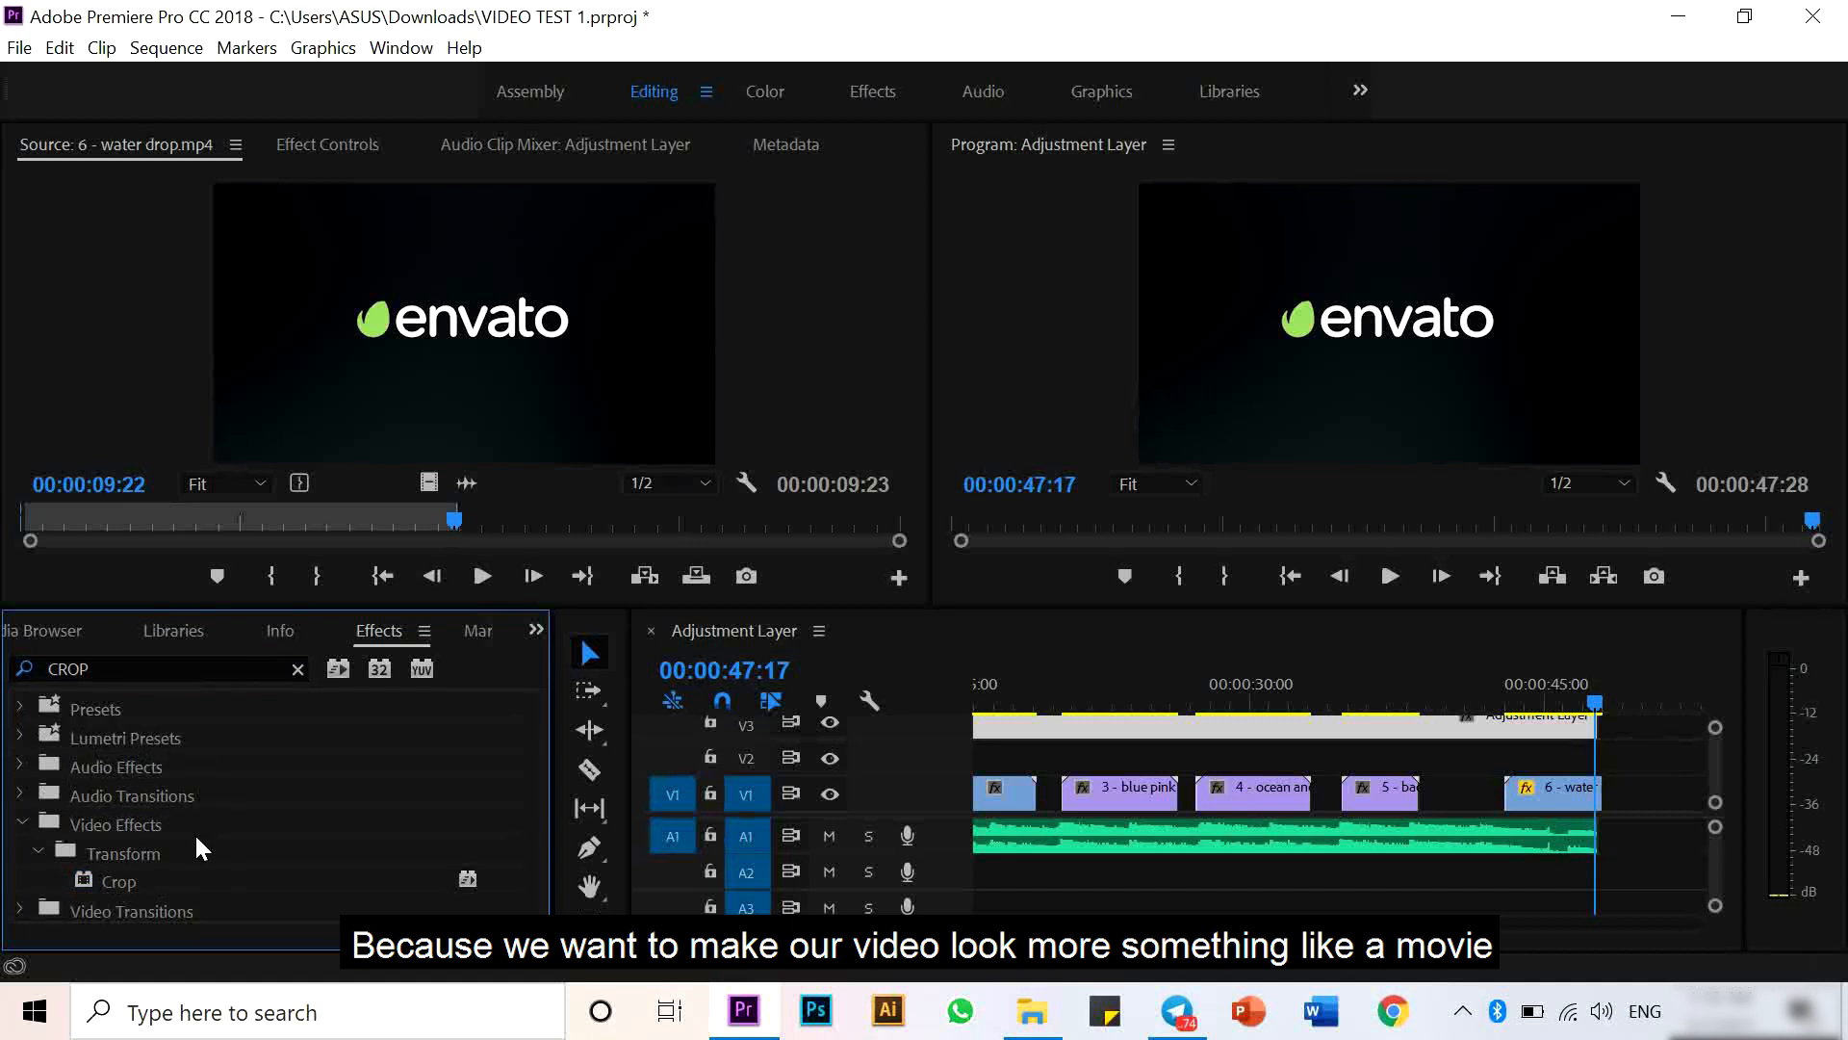
drag(100, 881, 1171, 733)
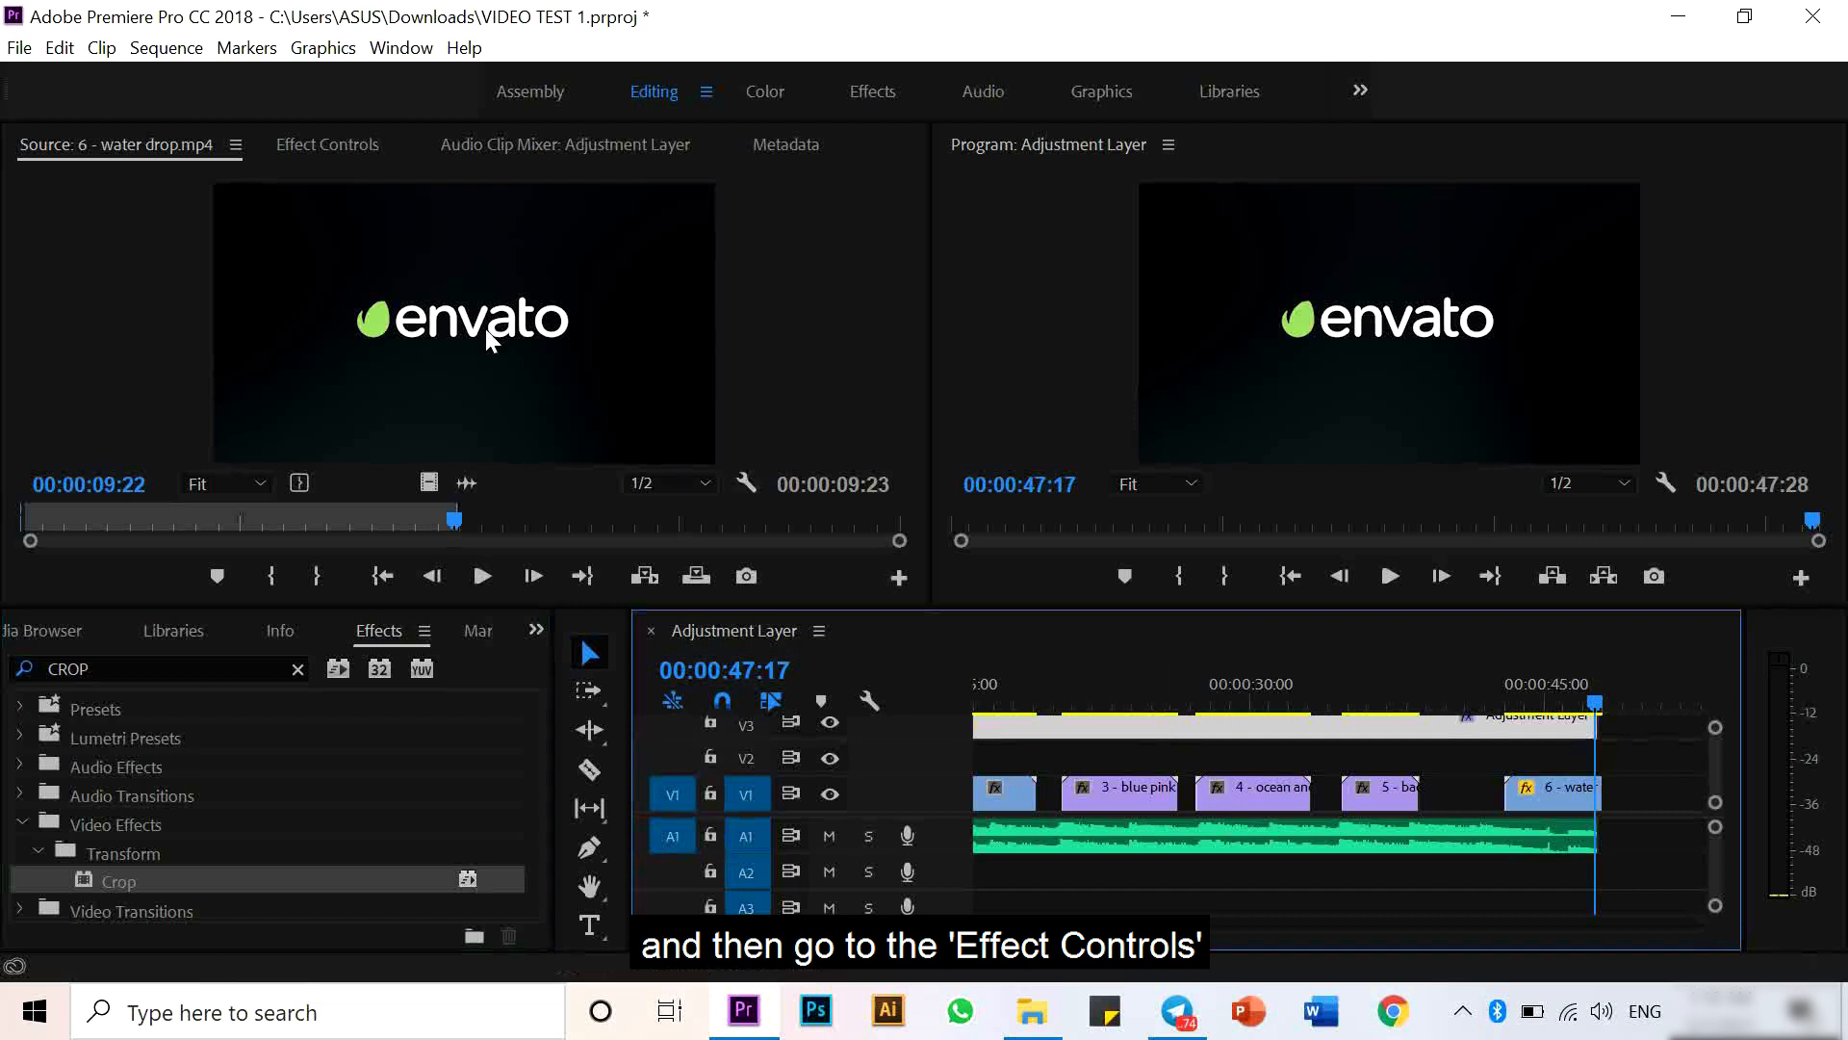
- Set the adjustment layer's Crop top and bottom to 7% each for a letterbox look
click(362, 149)
scroll(887, 558, down, 5)
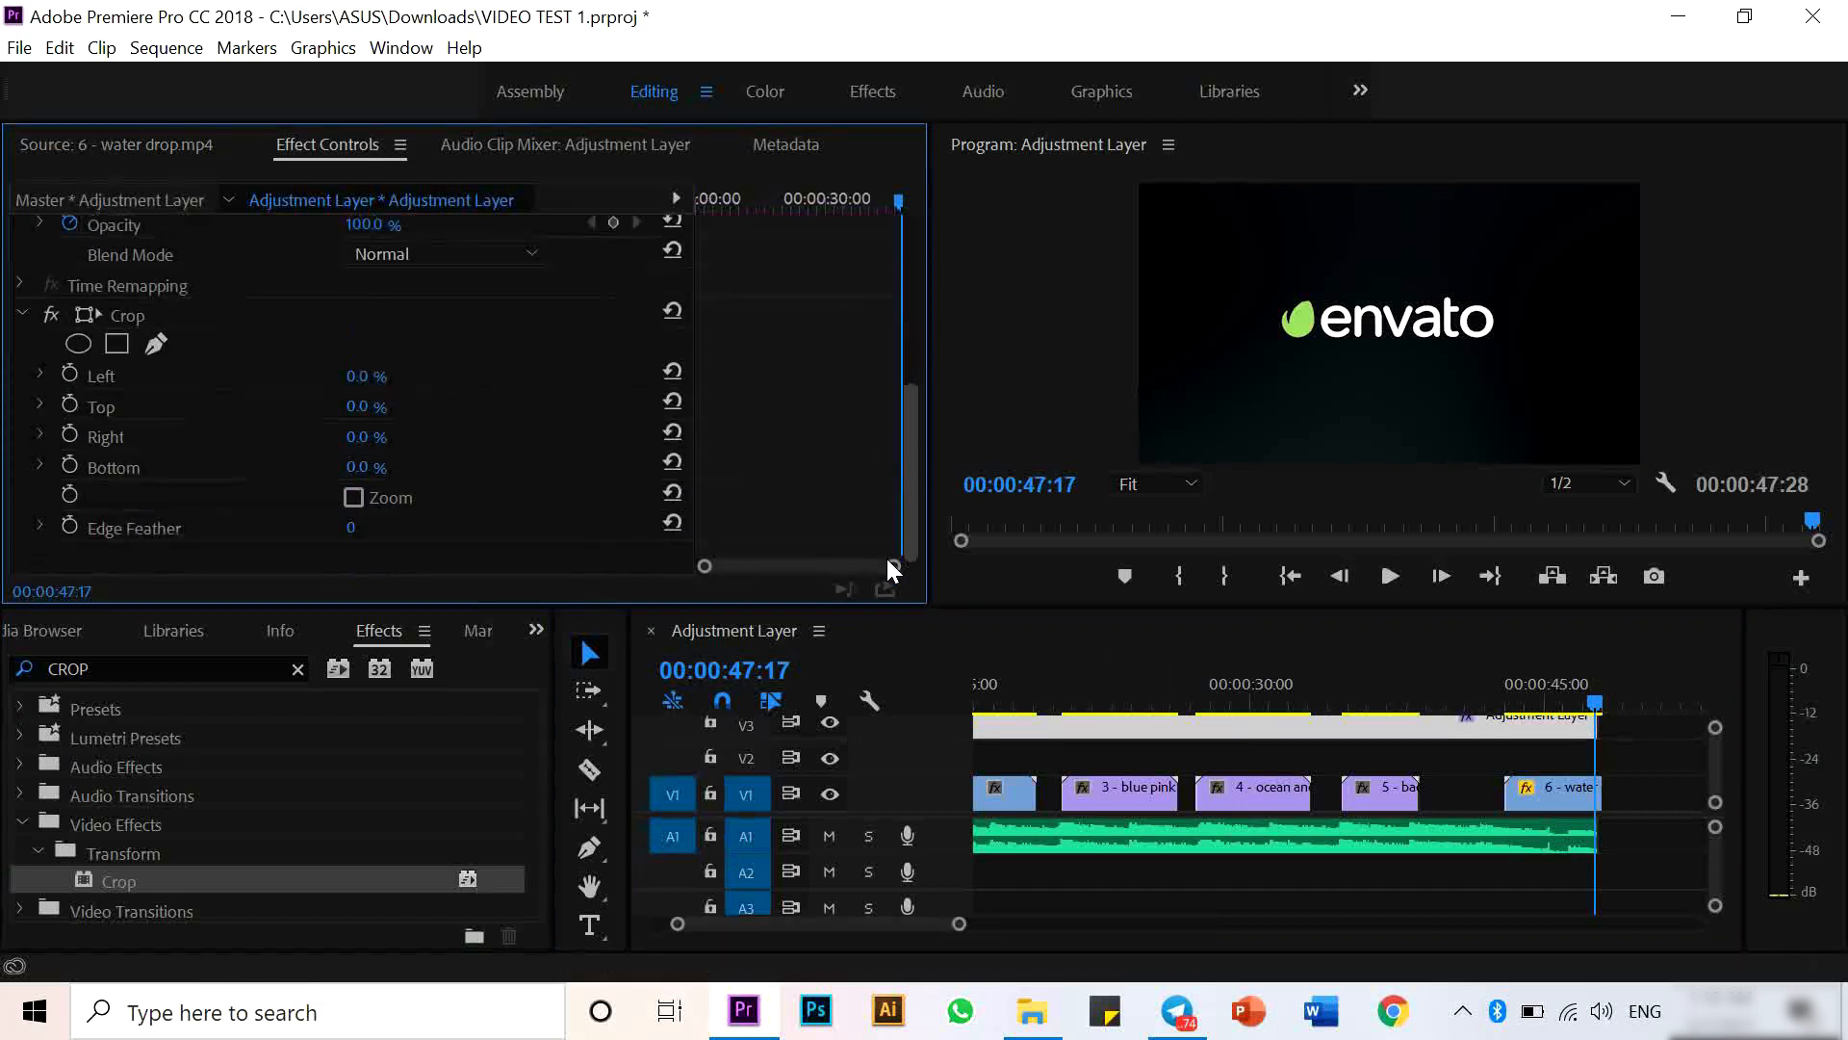
click(383, 405)
text(7)
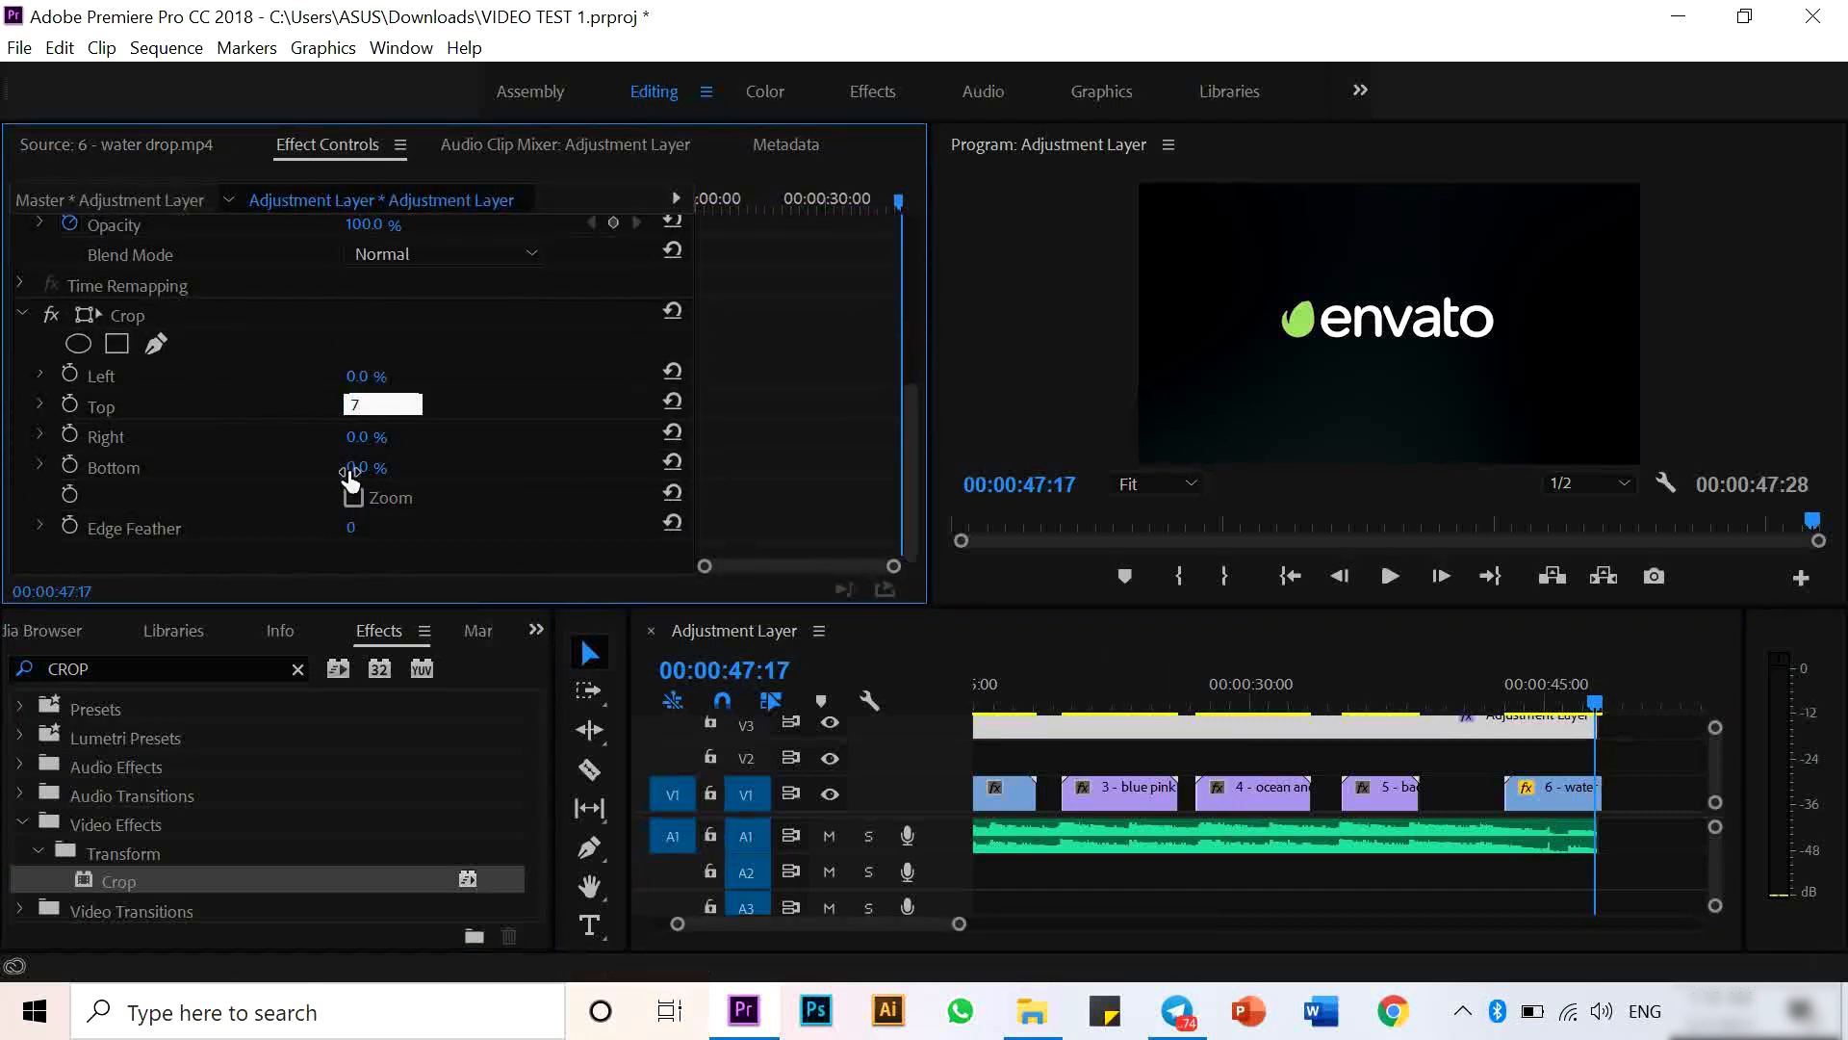
key(Return)
click(383, 466)
text(7)
key(Return)
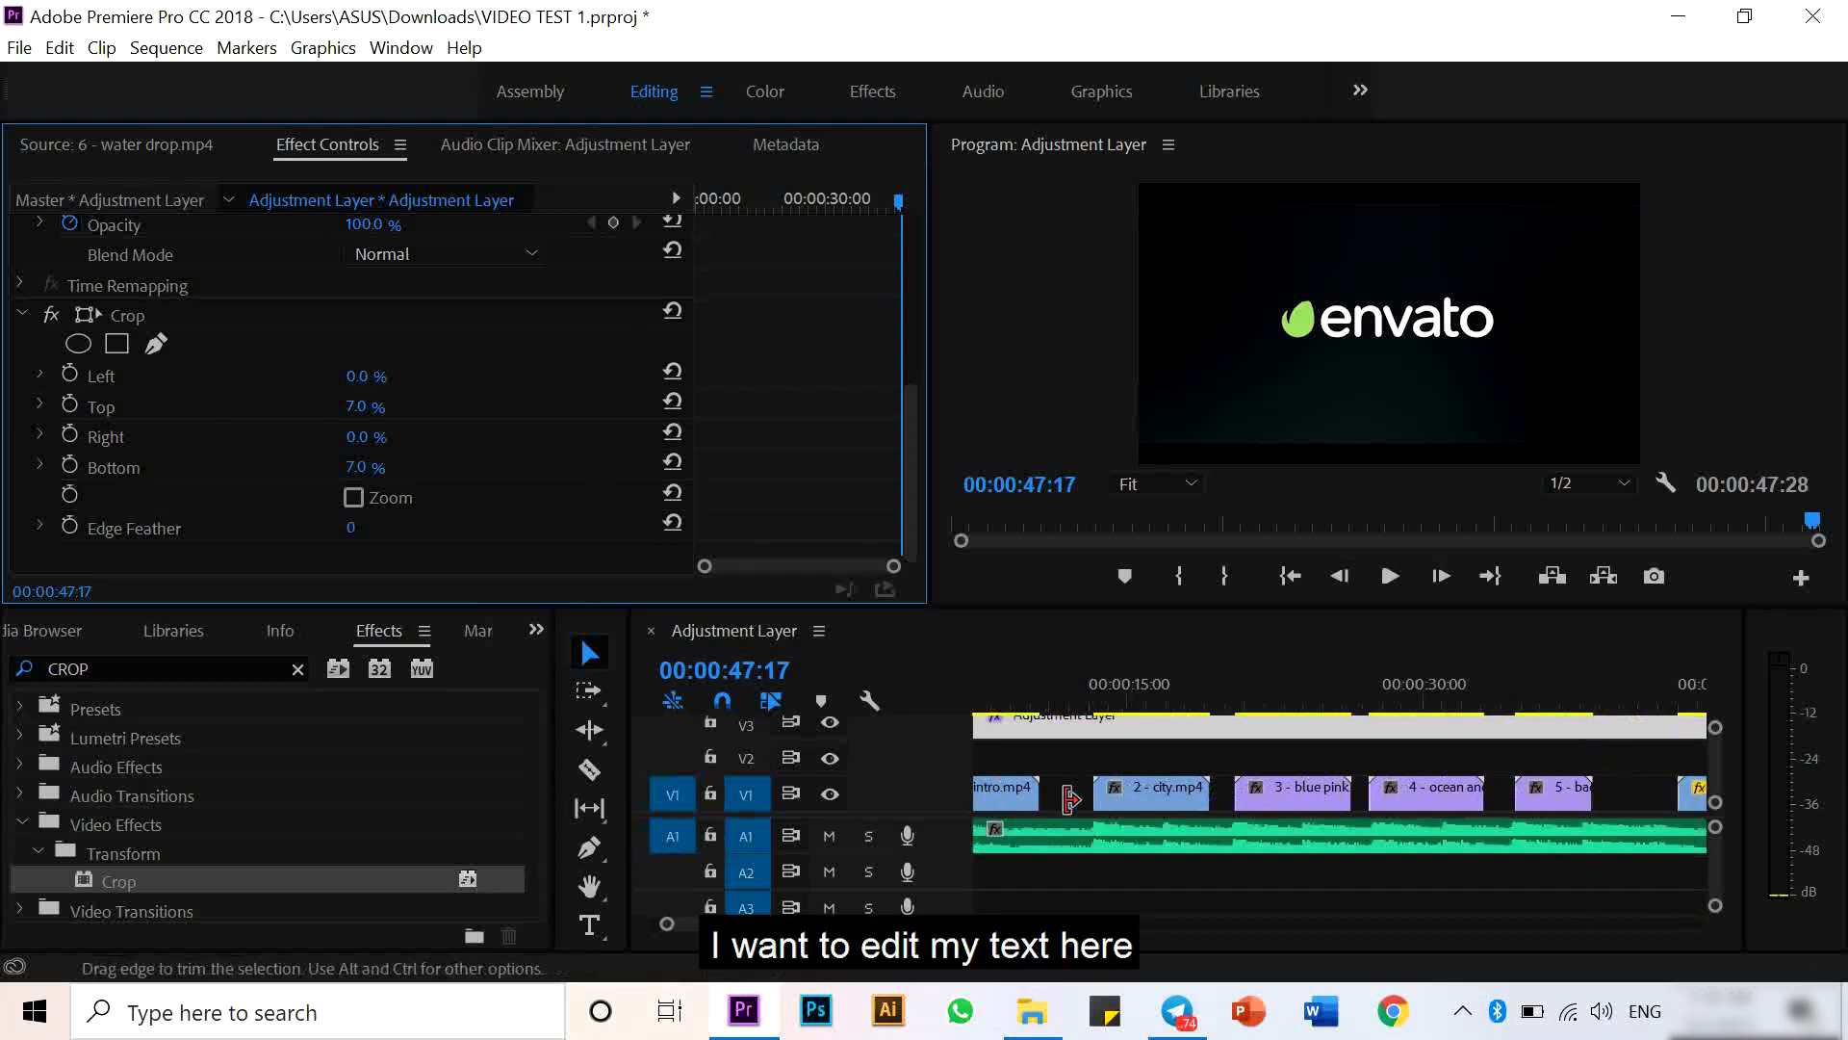
- Create a new legacy title named CREATE YOUR ADVENTURE at the start of the city clip
scroll(1066, 801, up, 5)
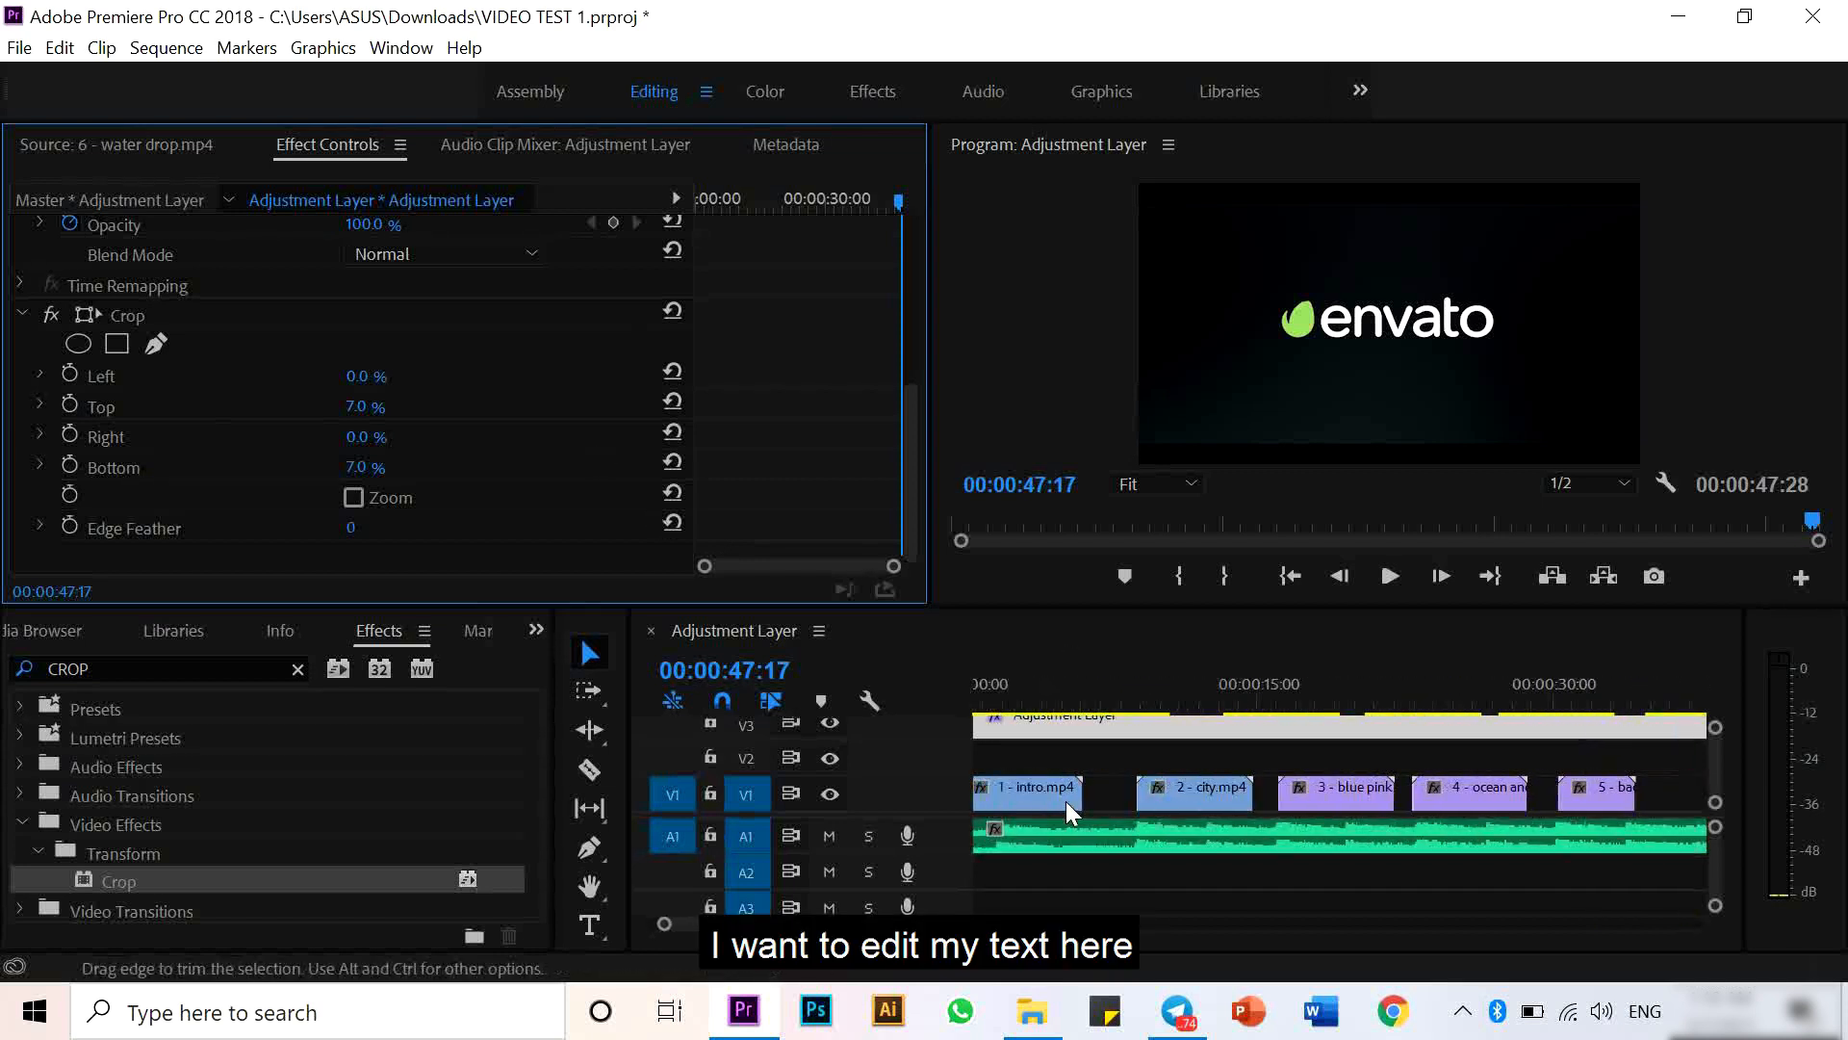
click(1243, 695)
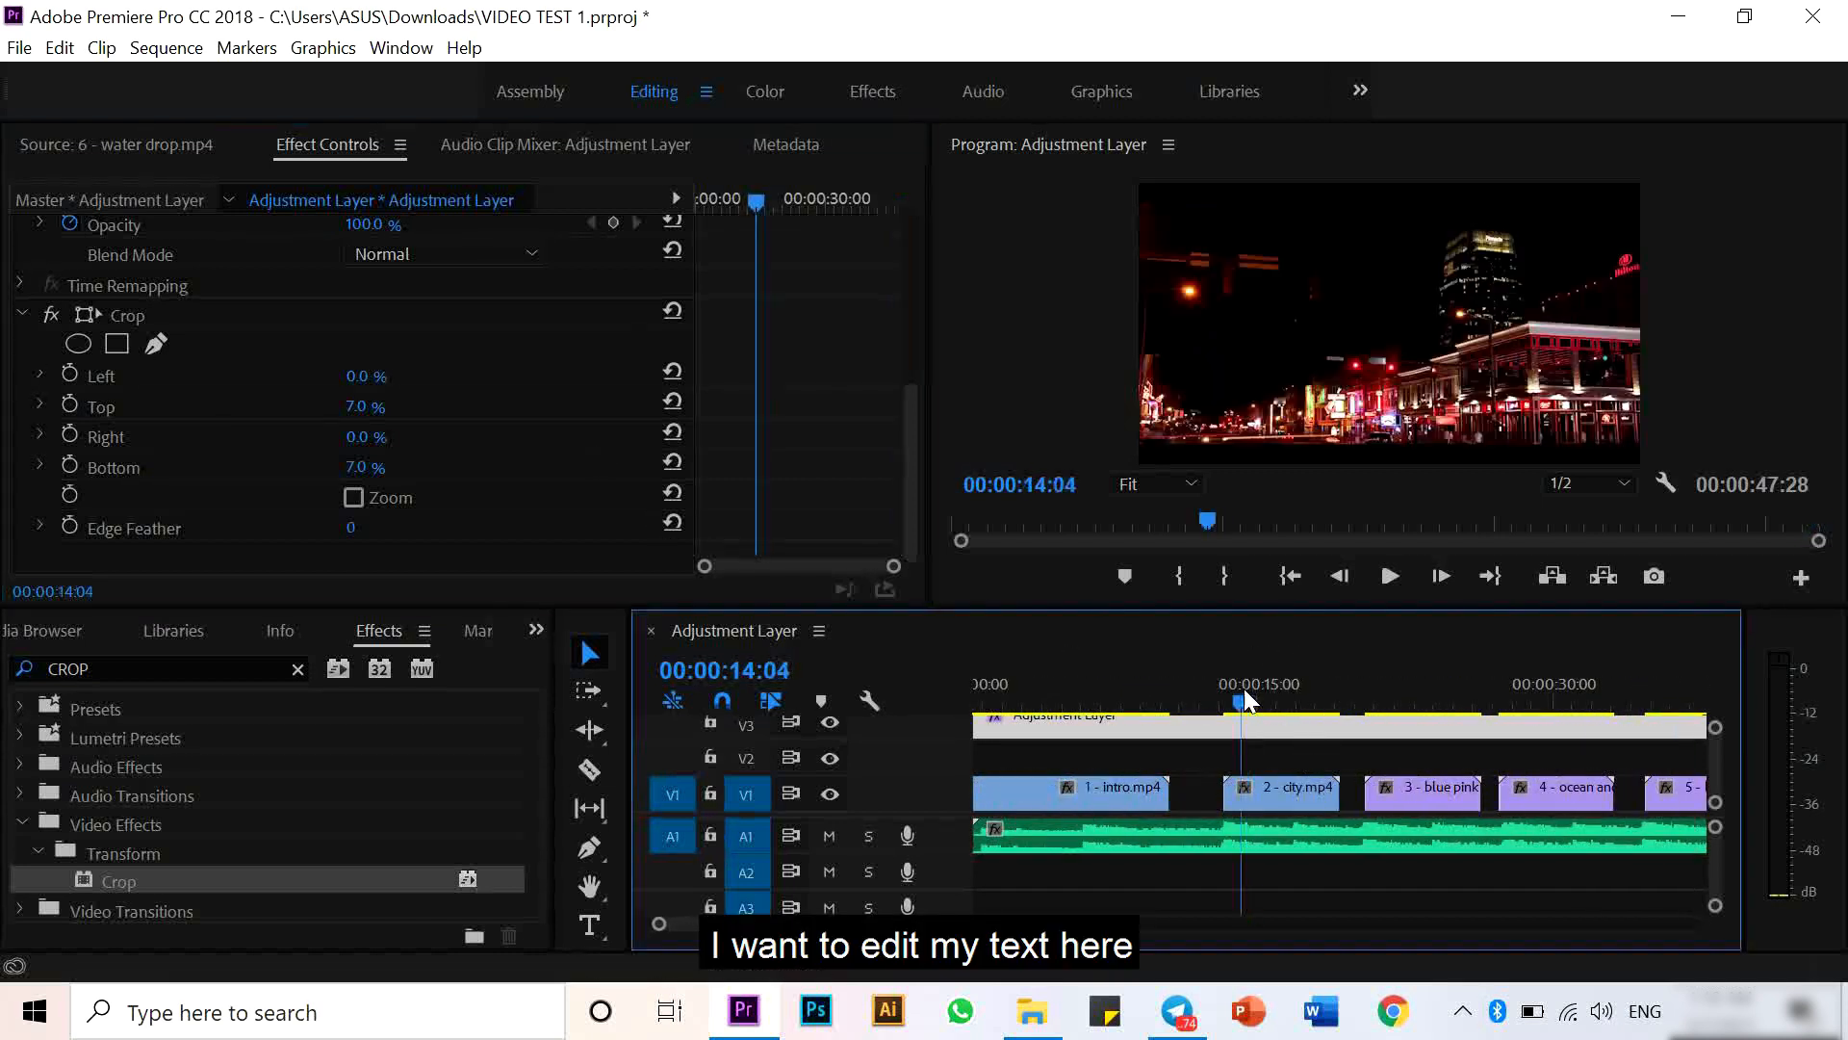
click(19, 48)
mouse_move(22, 86)
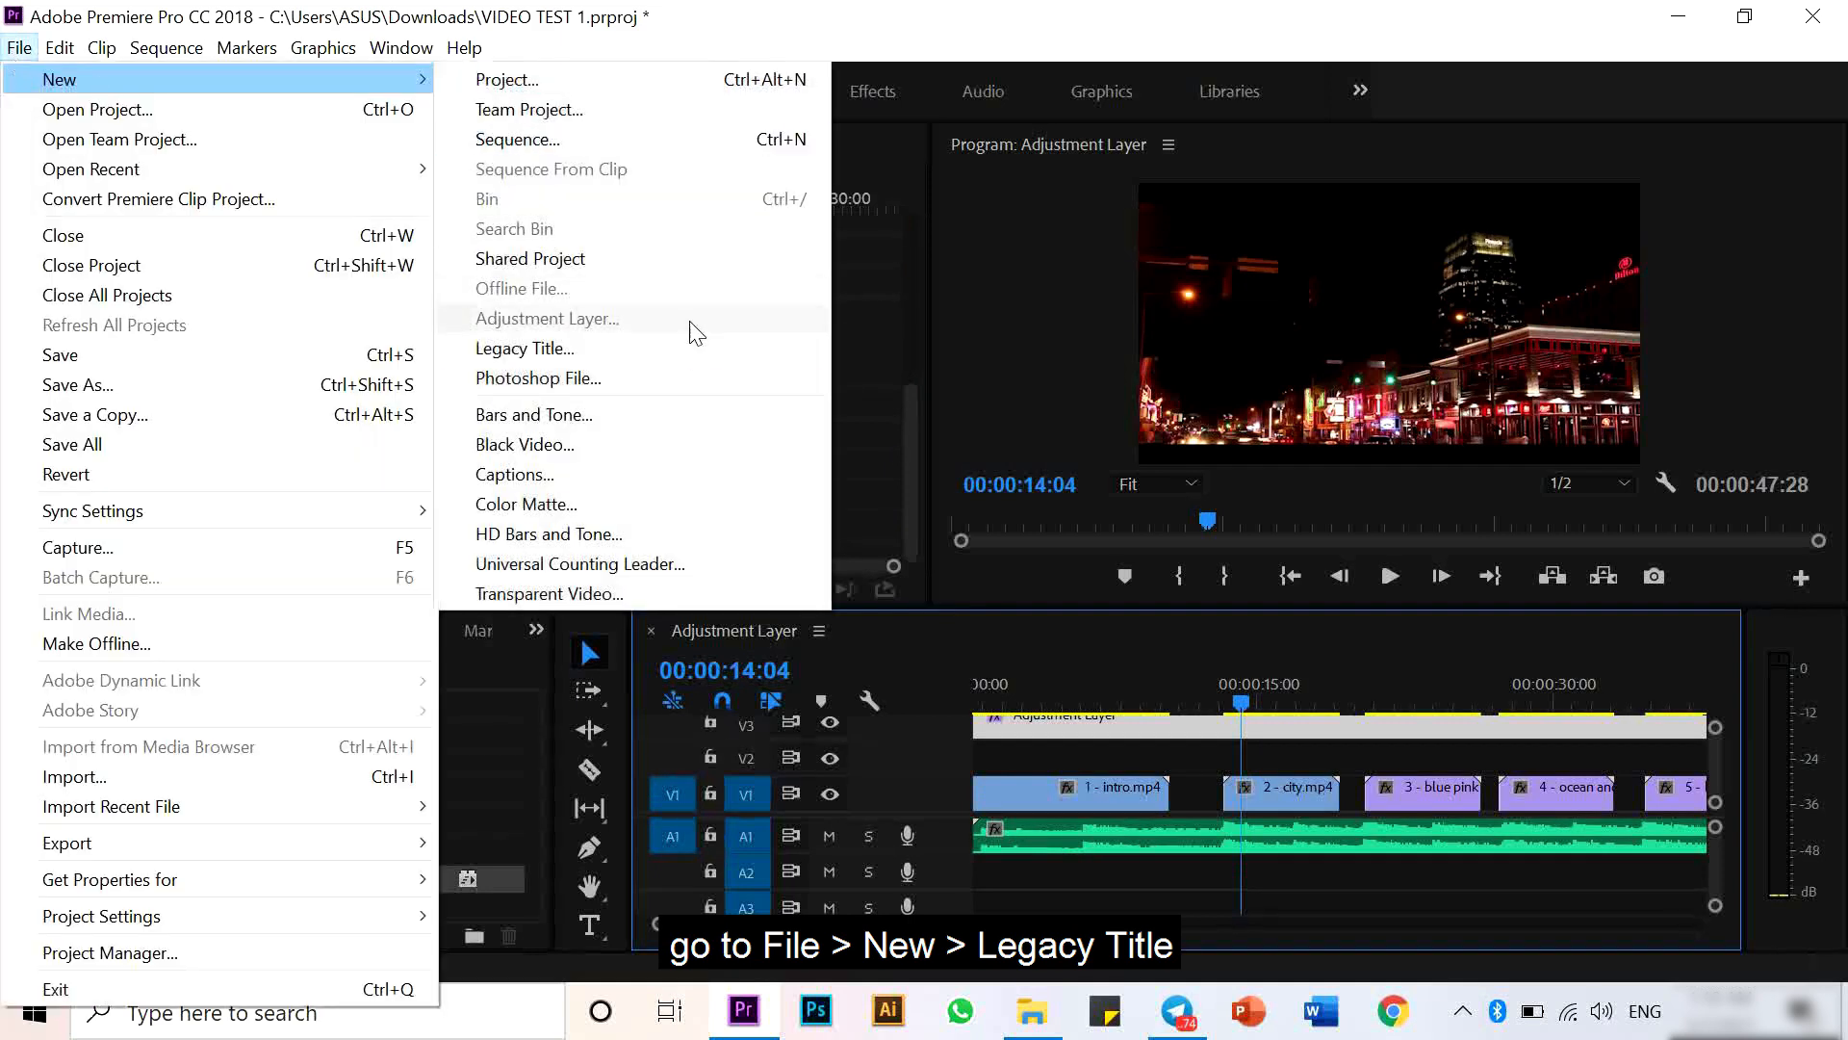
click(683, 346)
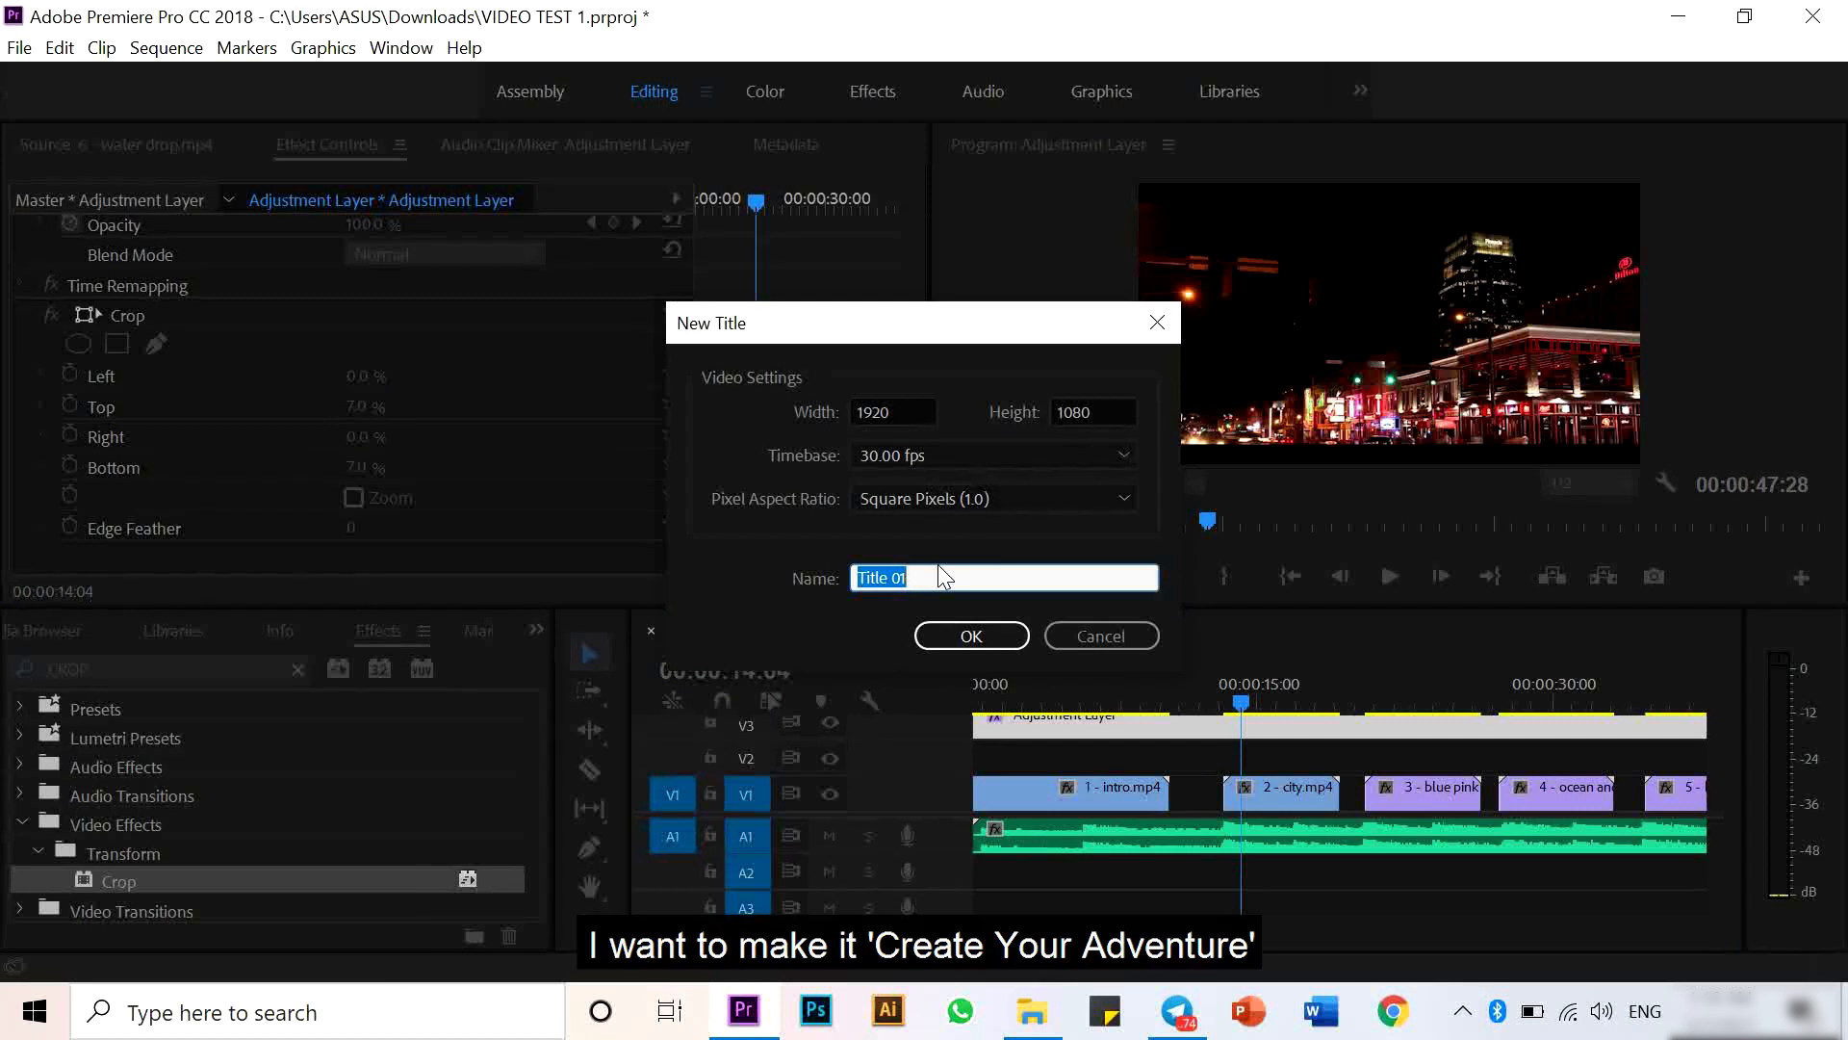
text(CREATE YO)
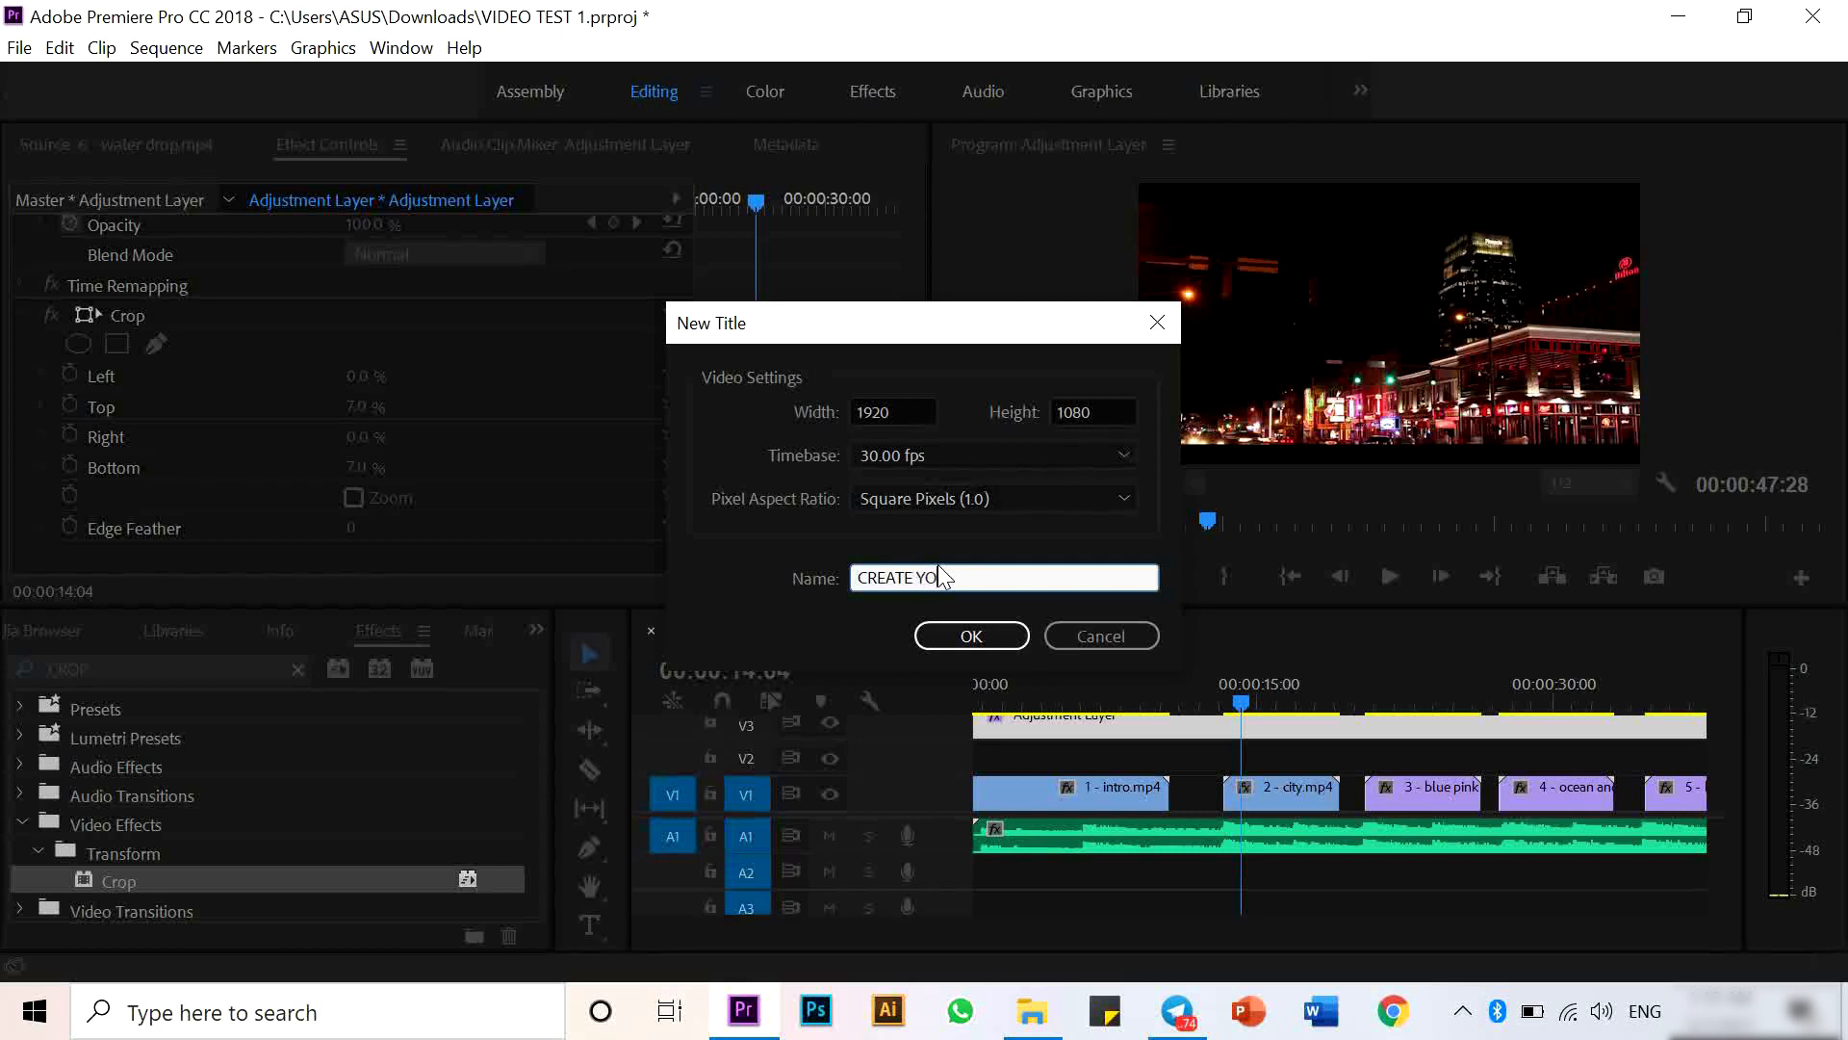
text(UR ADVENTURE)
key(Return)
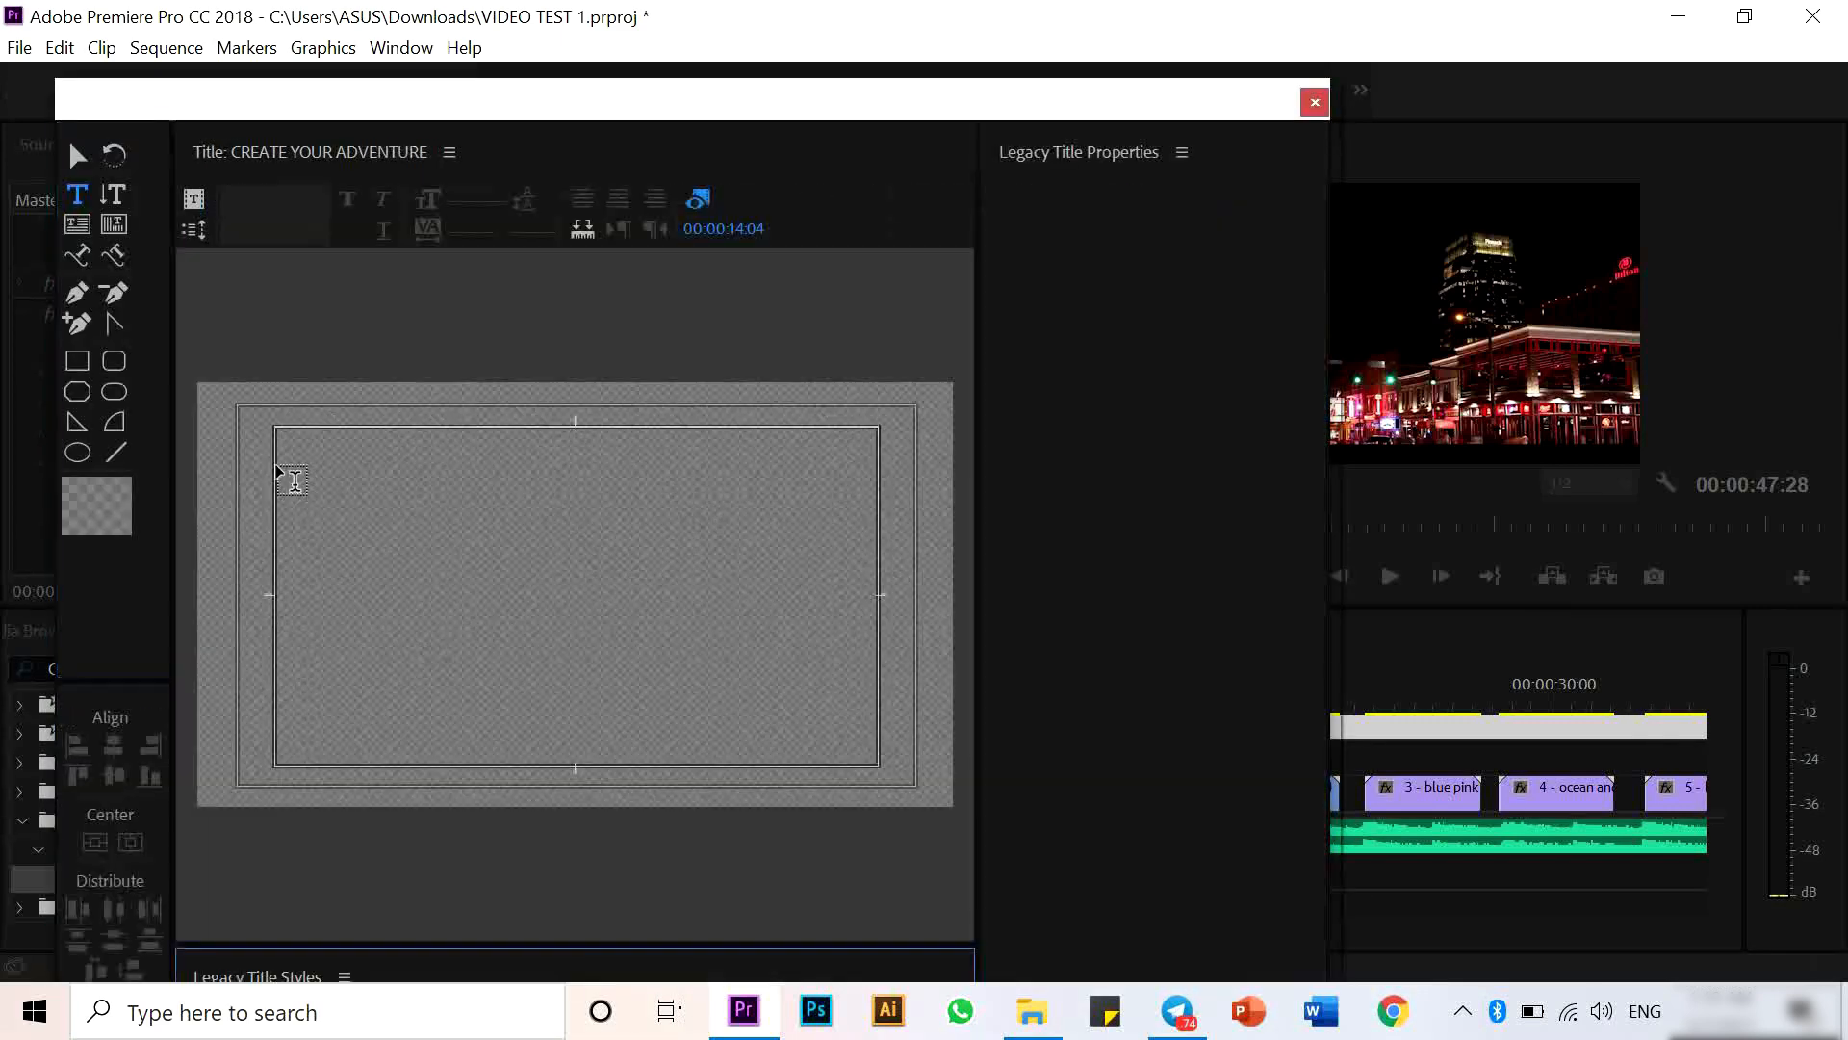
- Paste the text into the title and set its font to Leelawadee UI Bold
click(301, 476)
text(CREATE YOUR ADVENTURE)
click(319, 204)
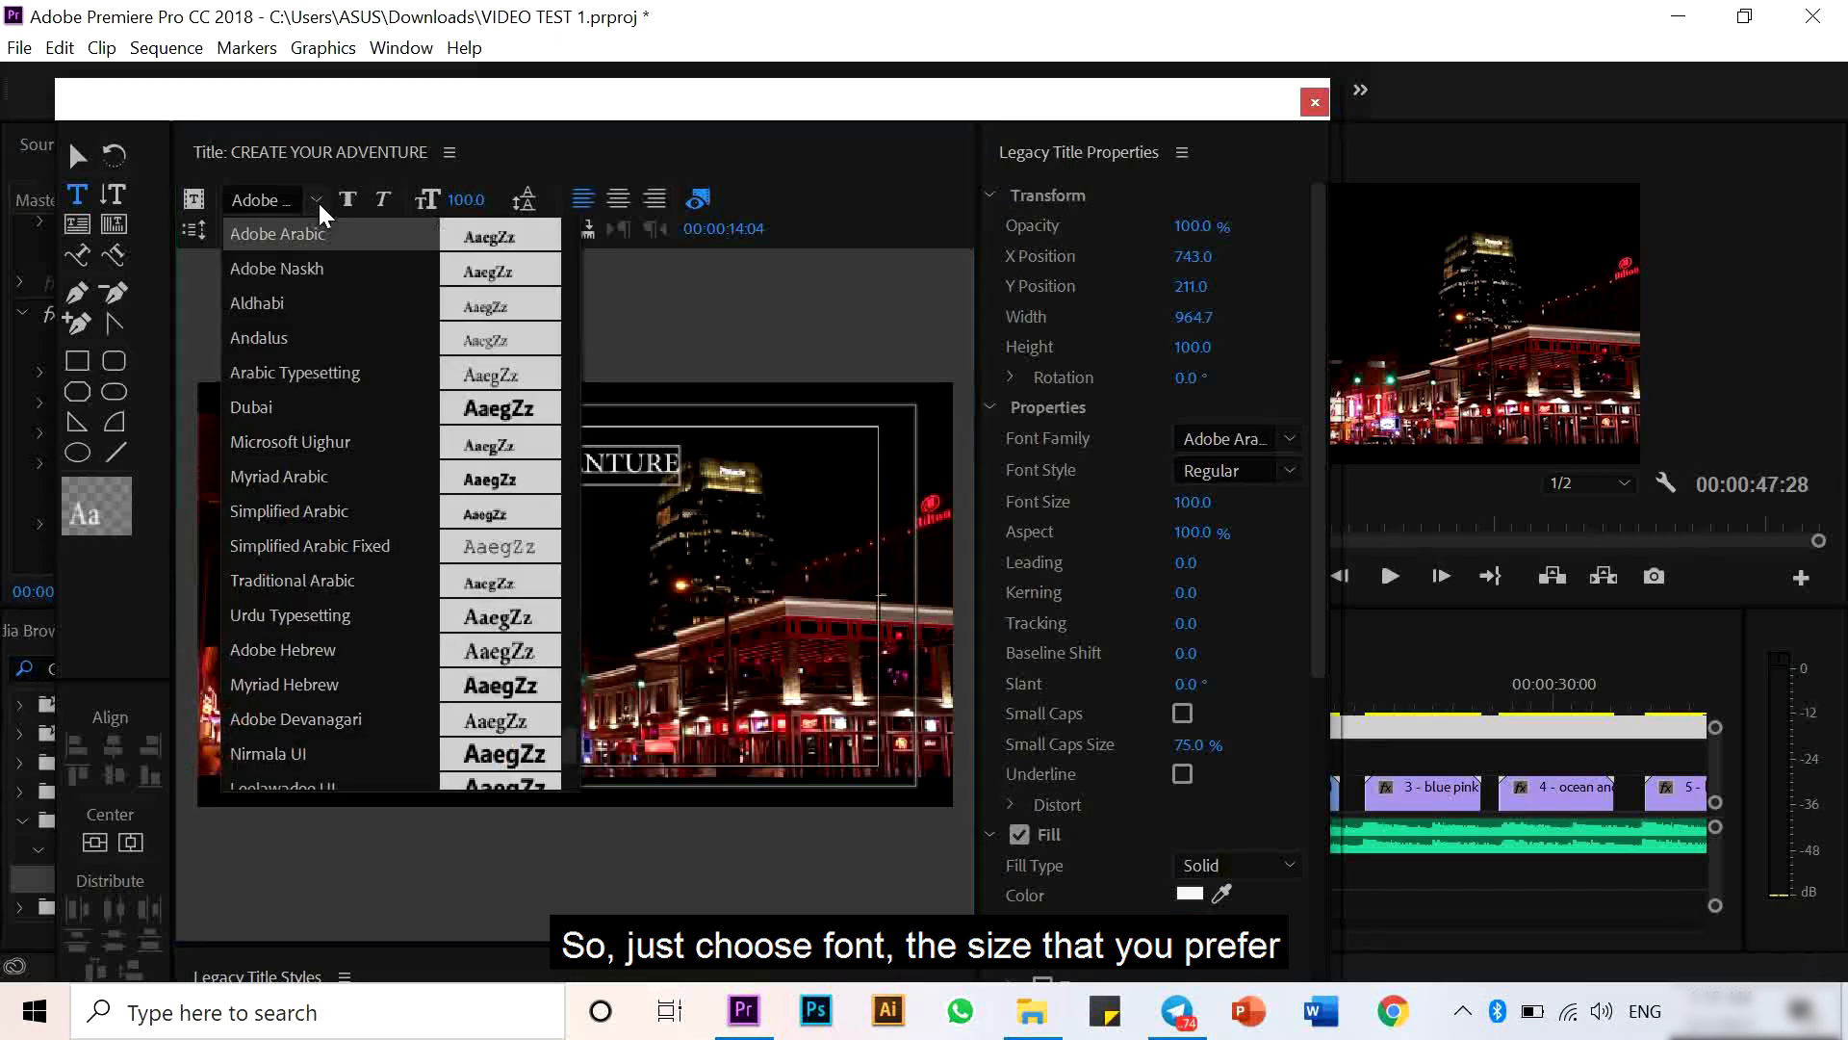
key(d)
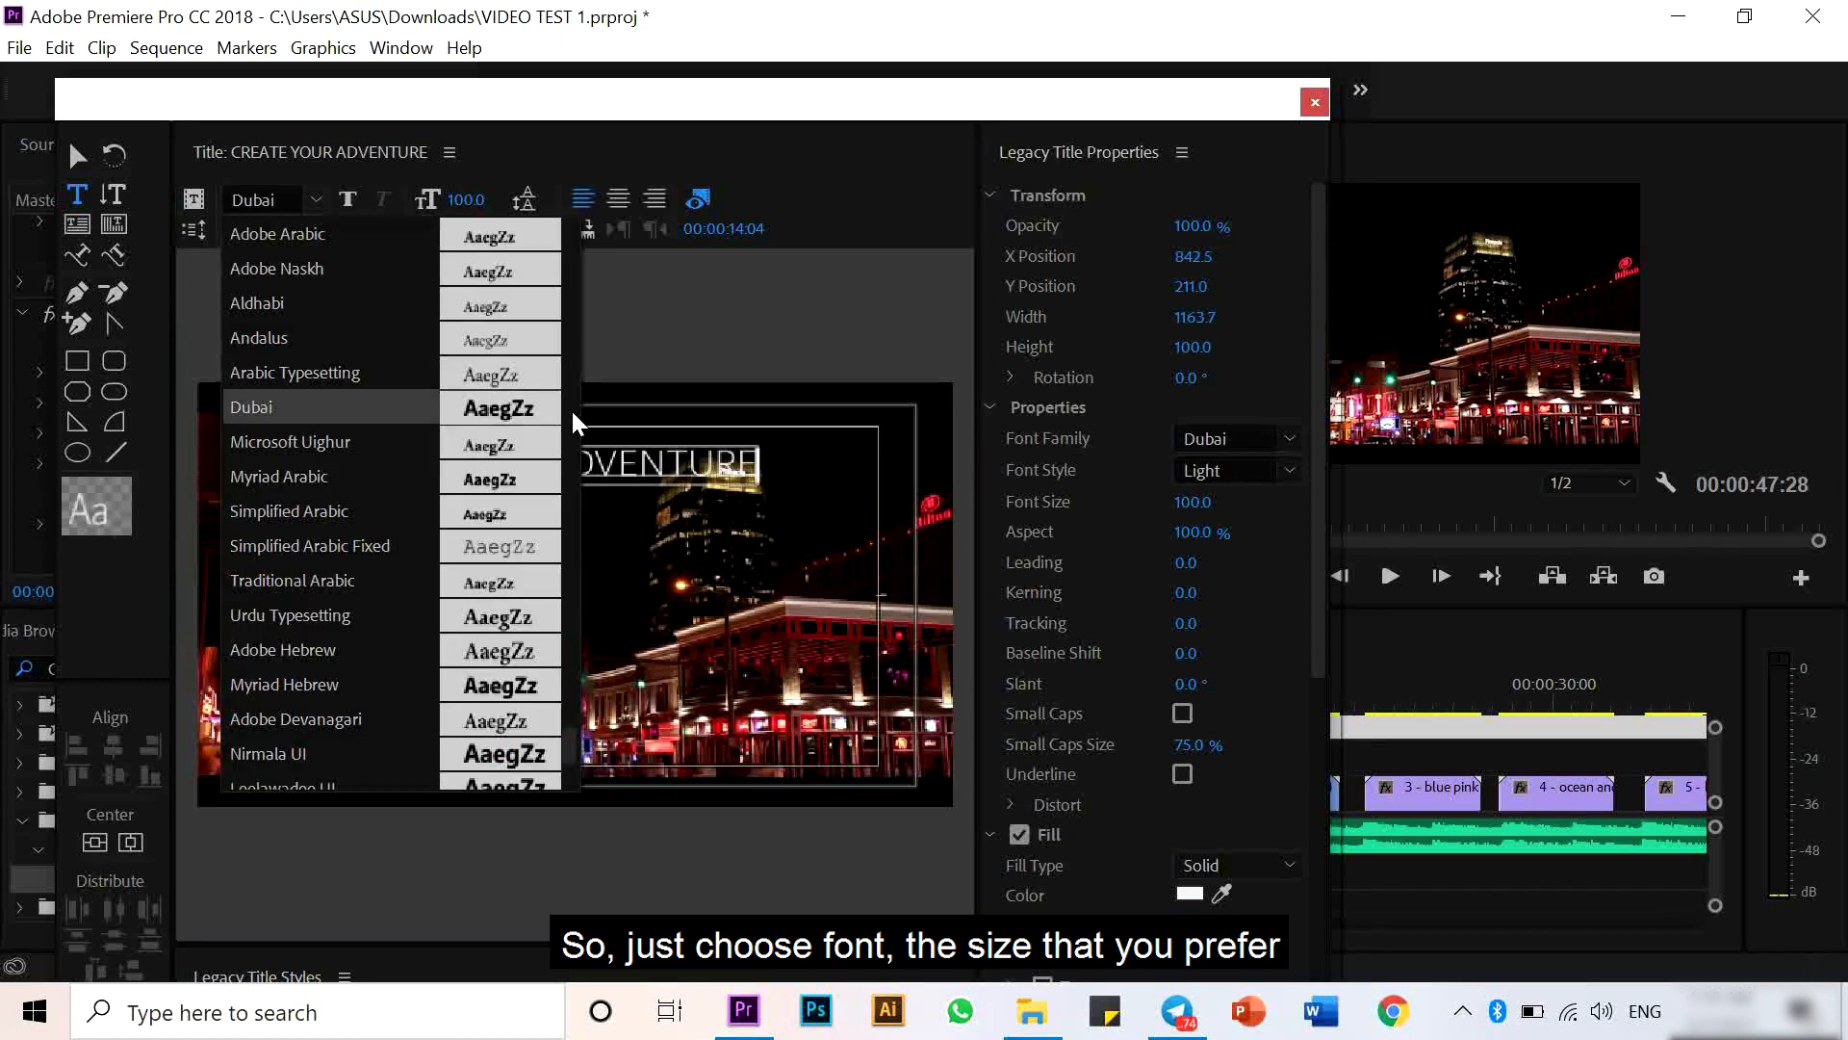
key(e)
scroll(565, 501, down, 3)
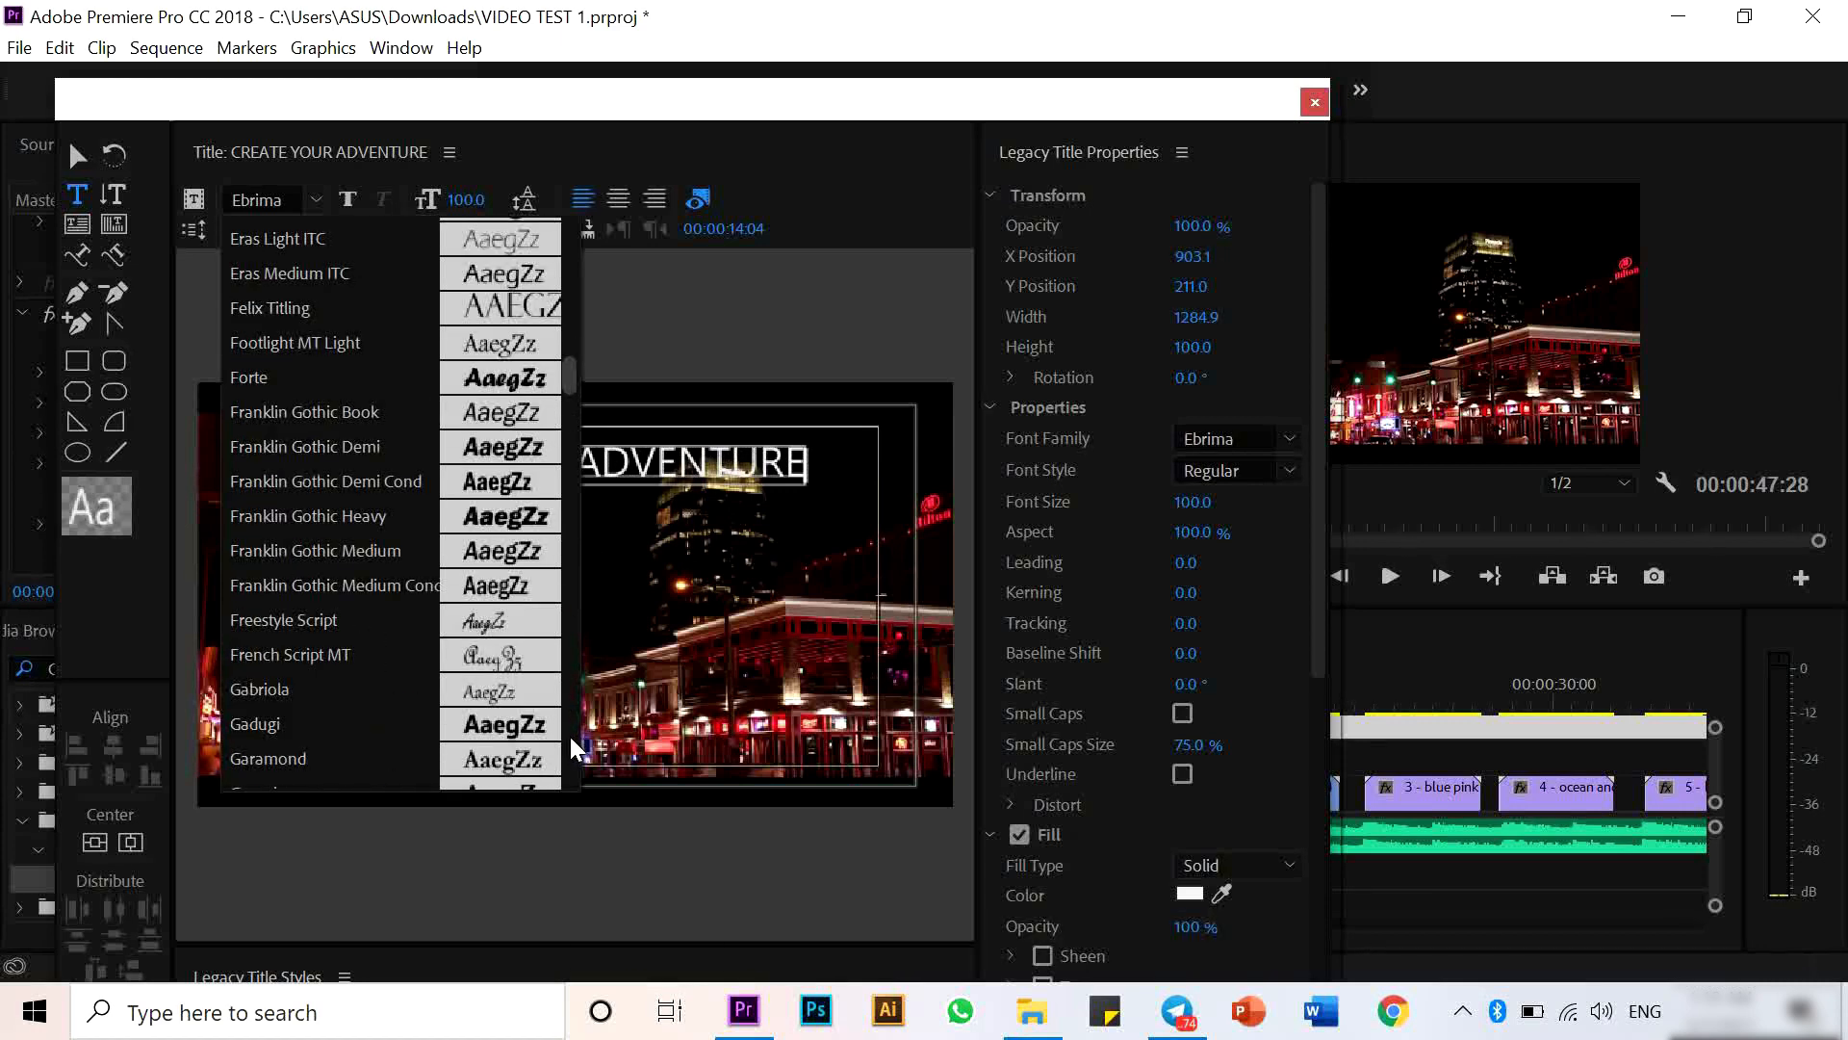
scroll(550, 730, down, 10)
click(303, 714)
click(316, 232)
click(279, 313)
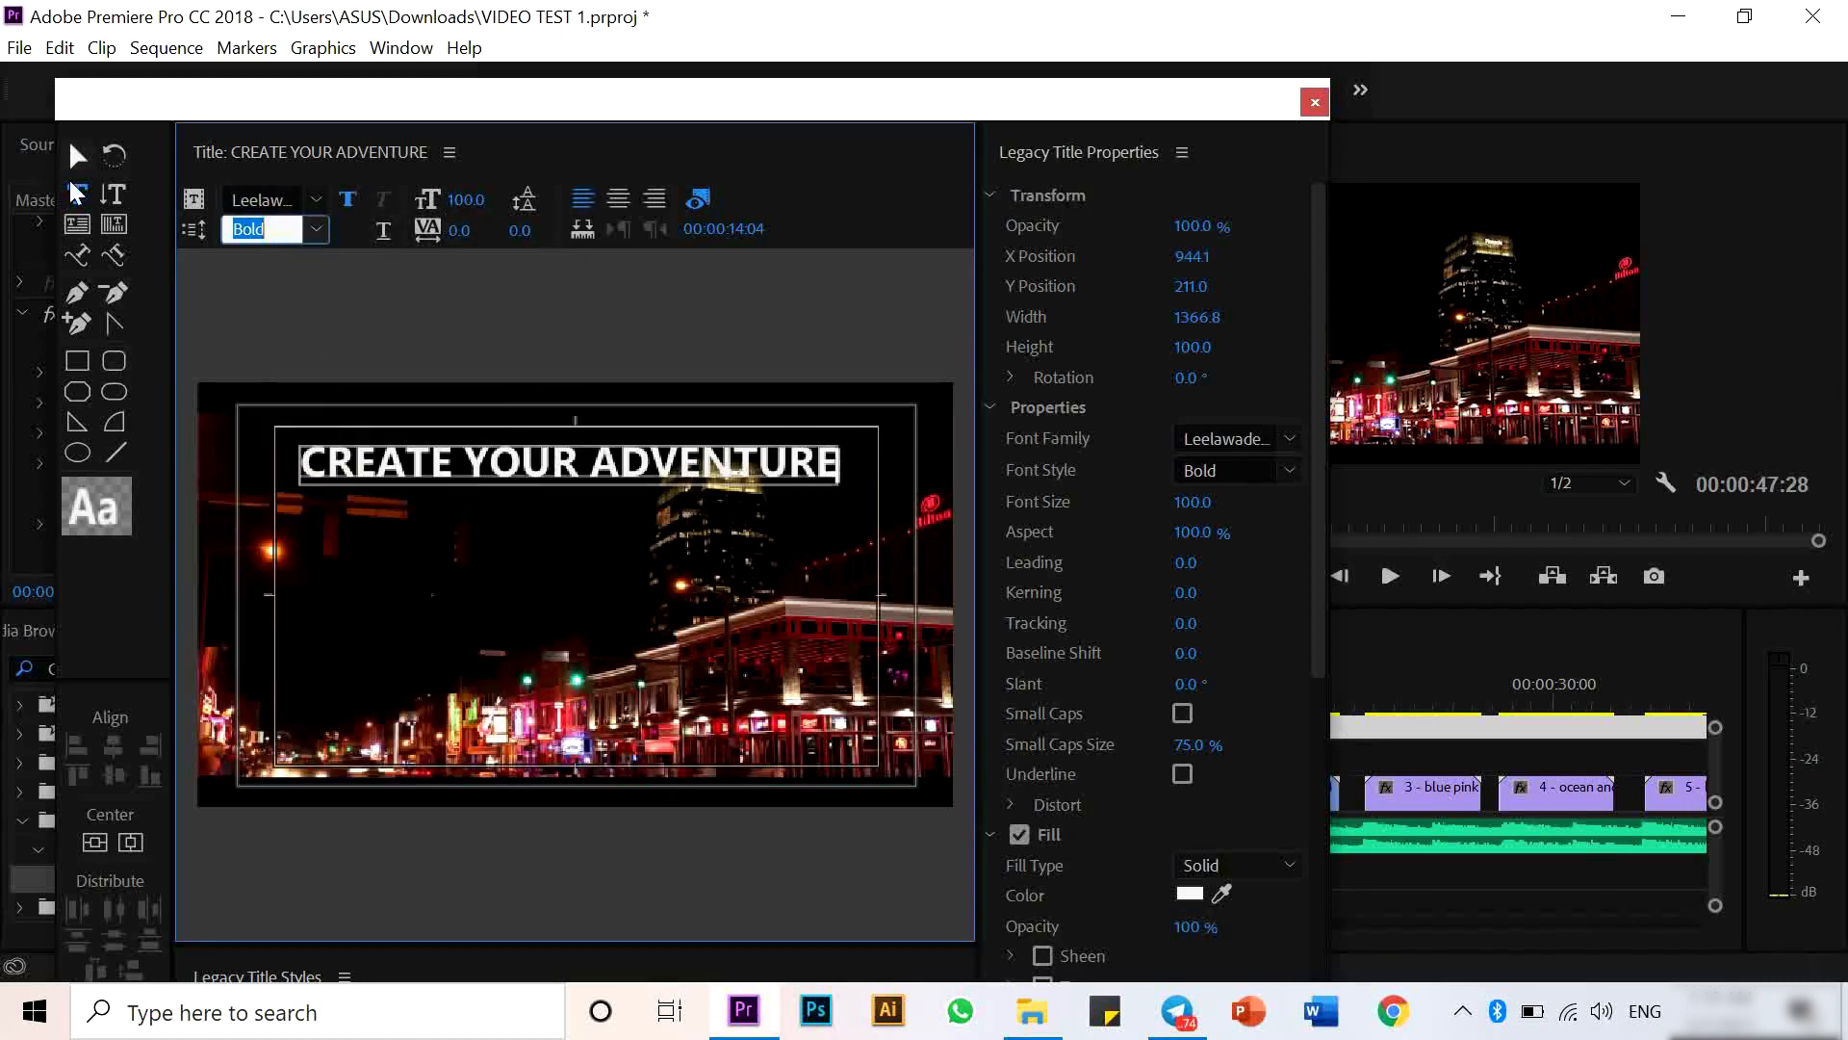
- Center the title text vertically and horizontally in the frame
click(78, 156)
click(130, 842)
click(97, 843)
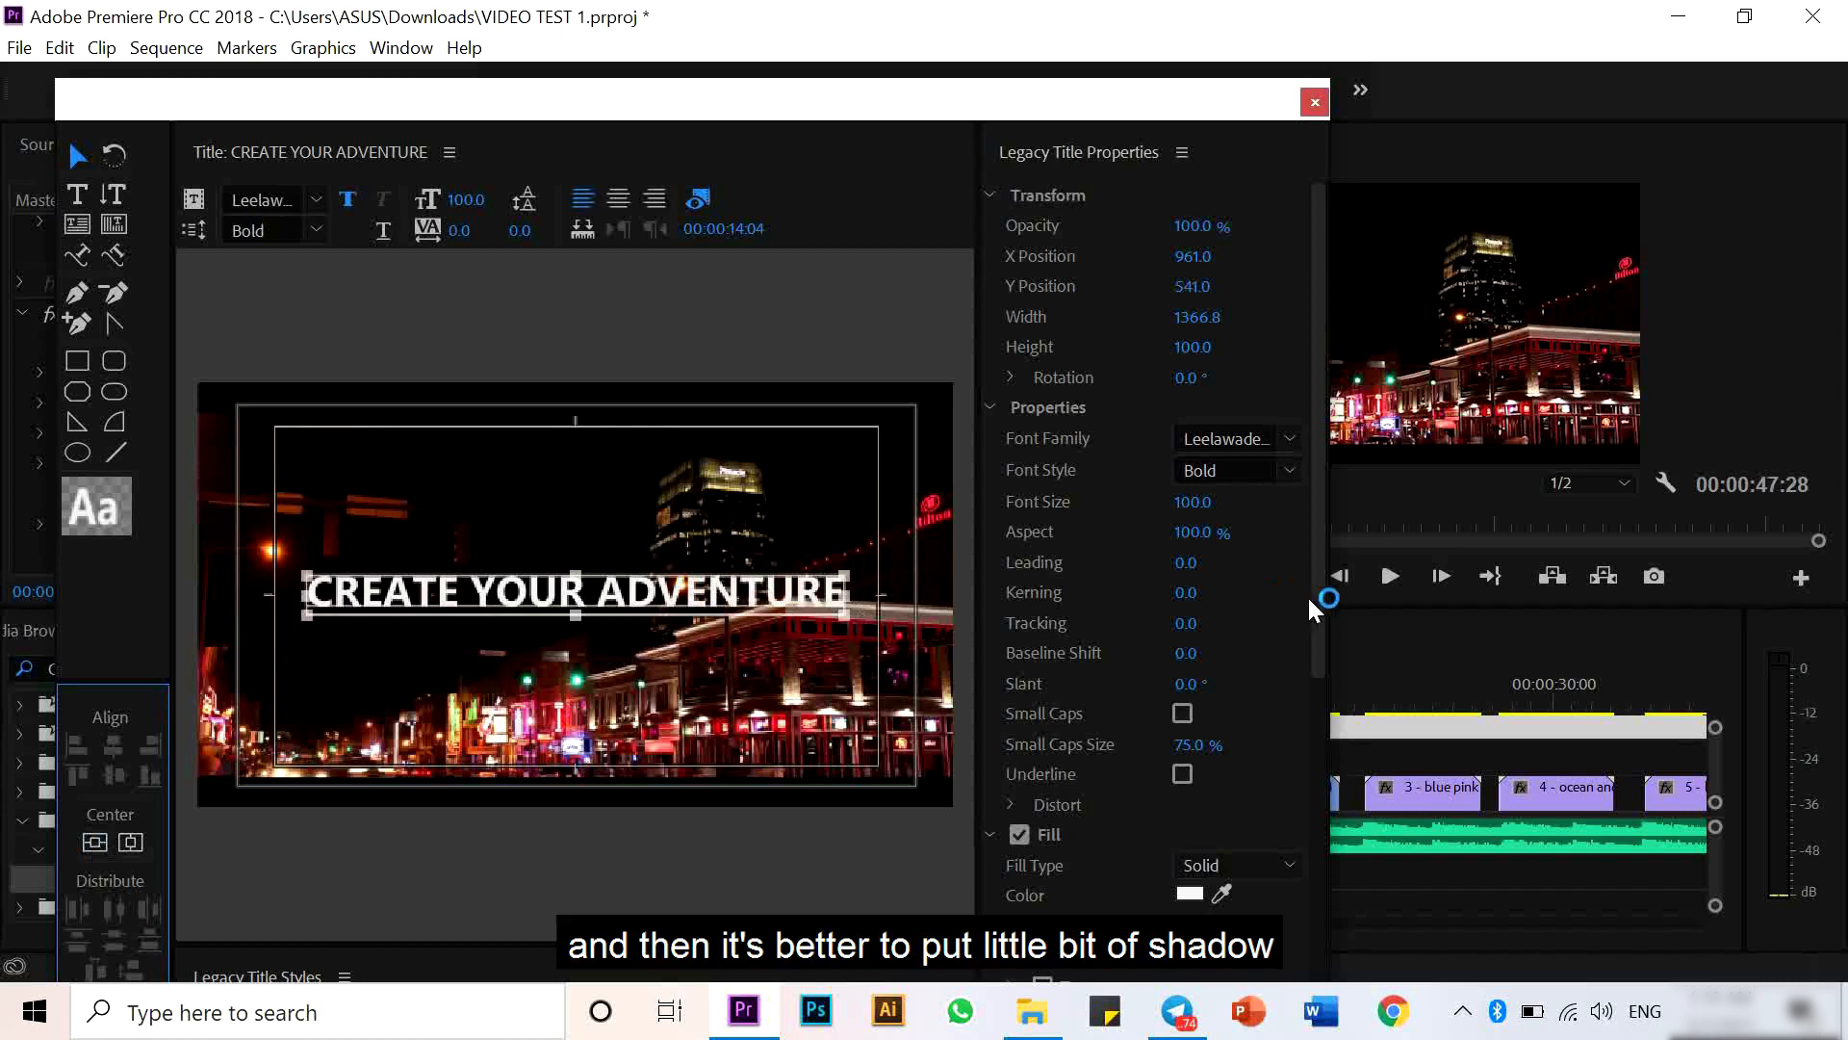
- Enable a shadow on the title text and close the title editor
drag(1319, 595, 1326, 847)
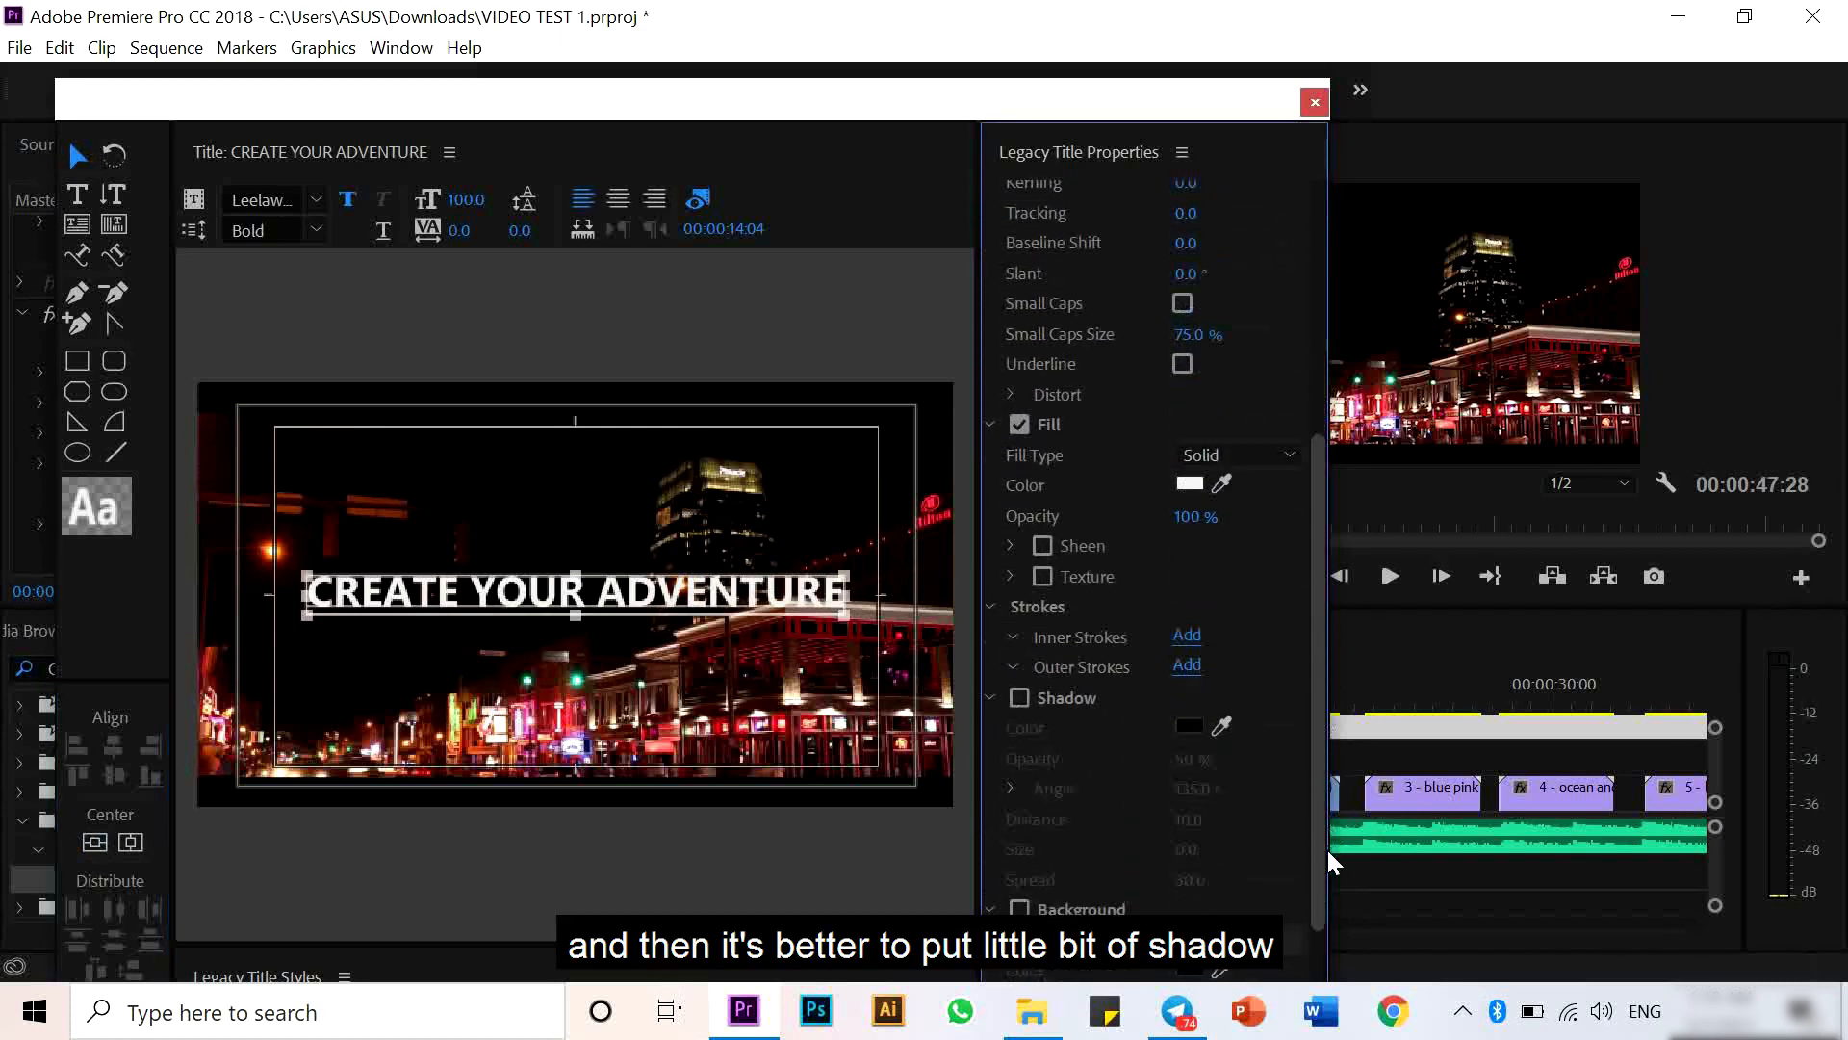
click(1022, 699)
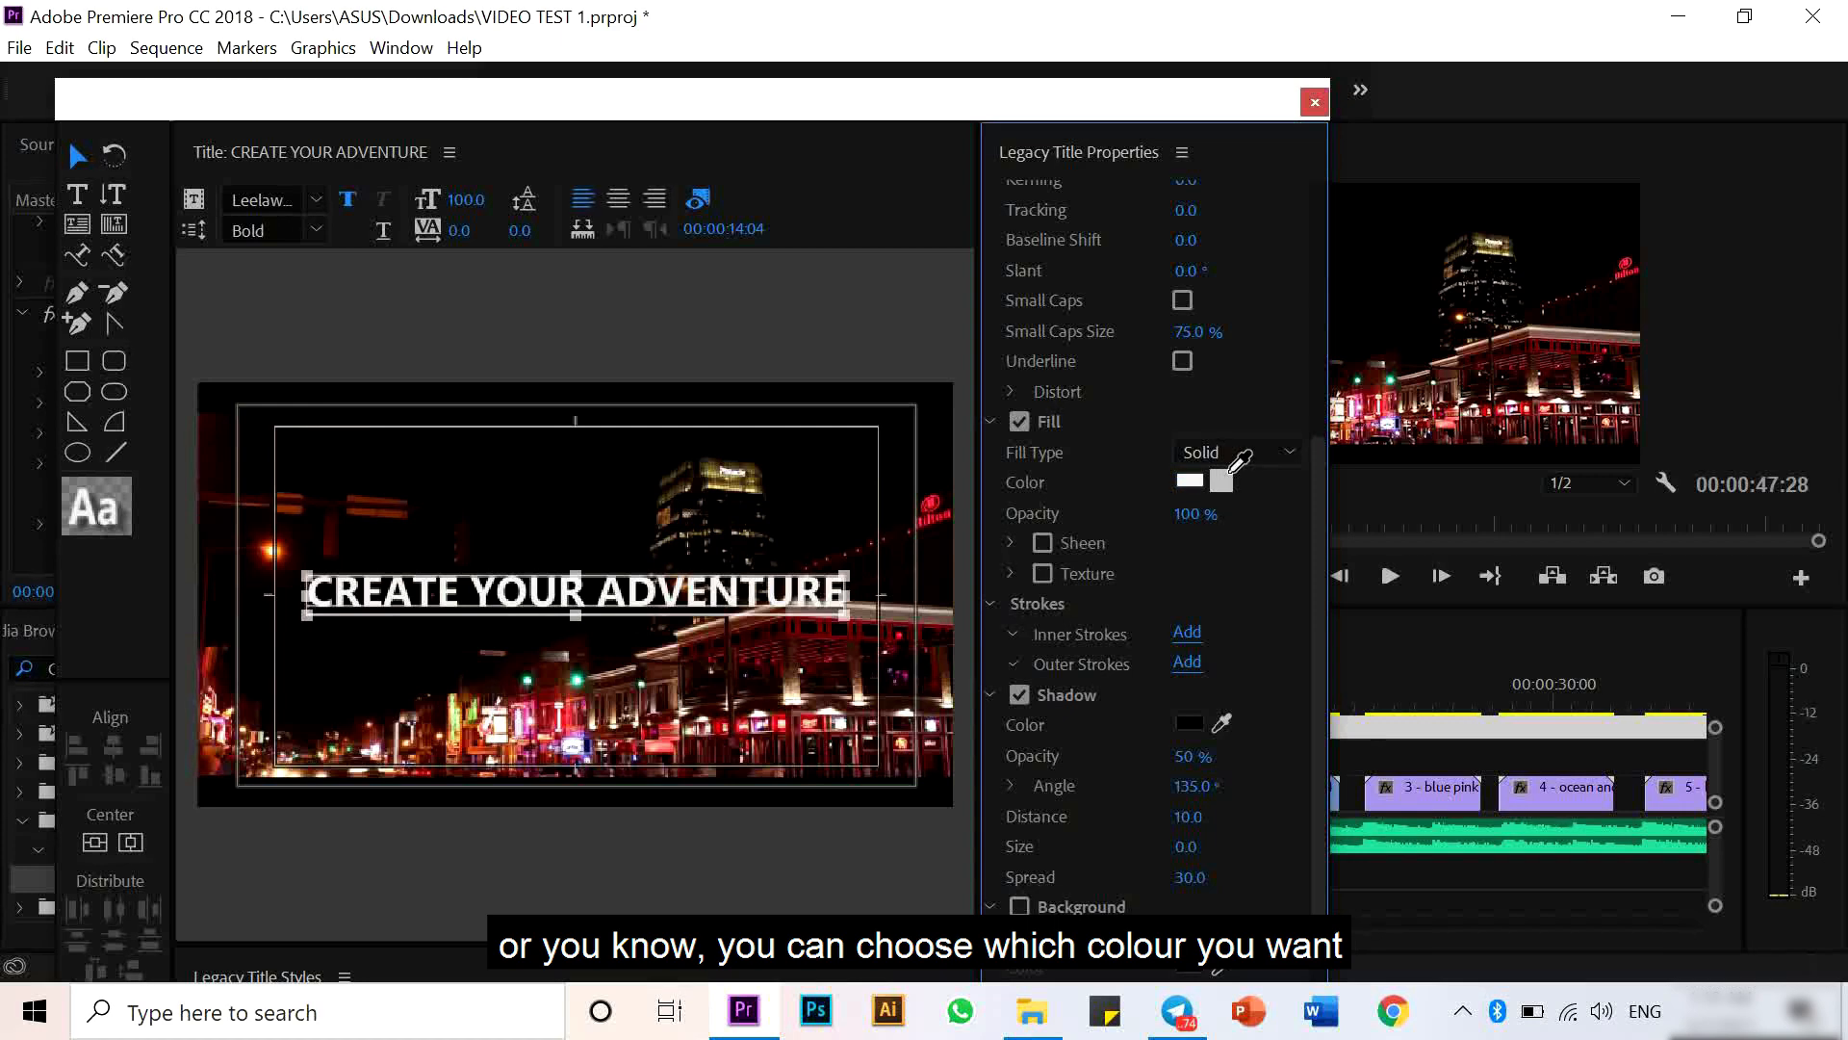
click(1223, 478)
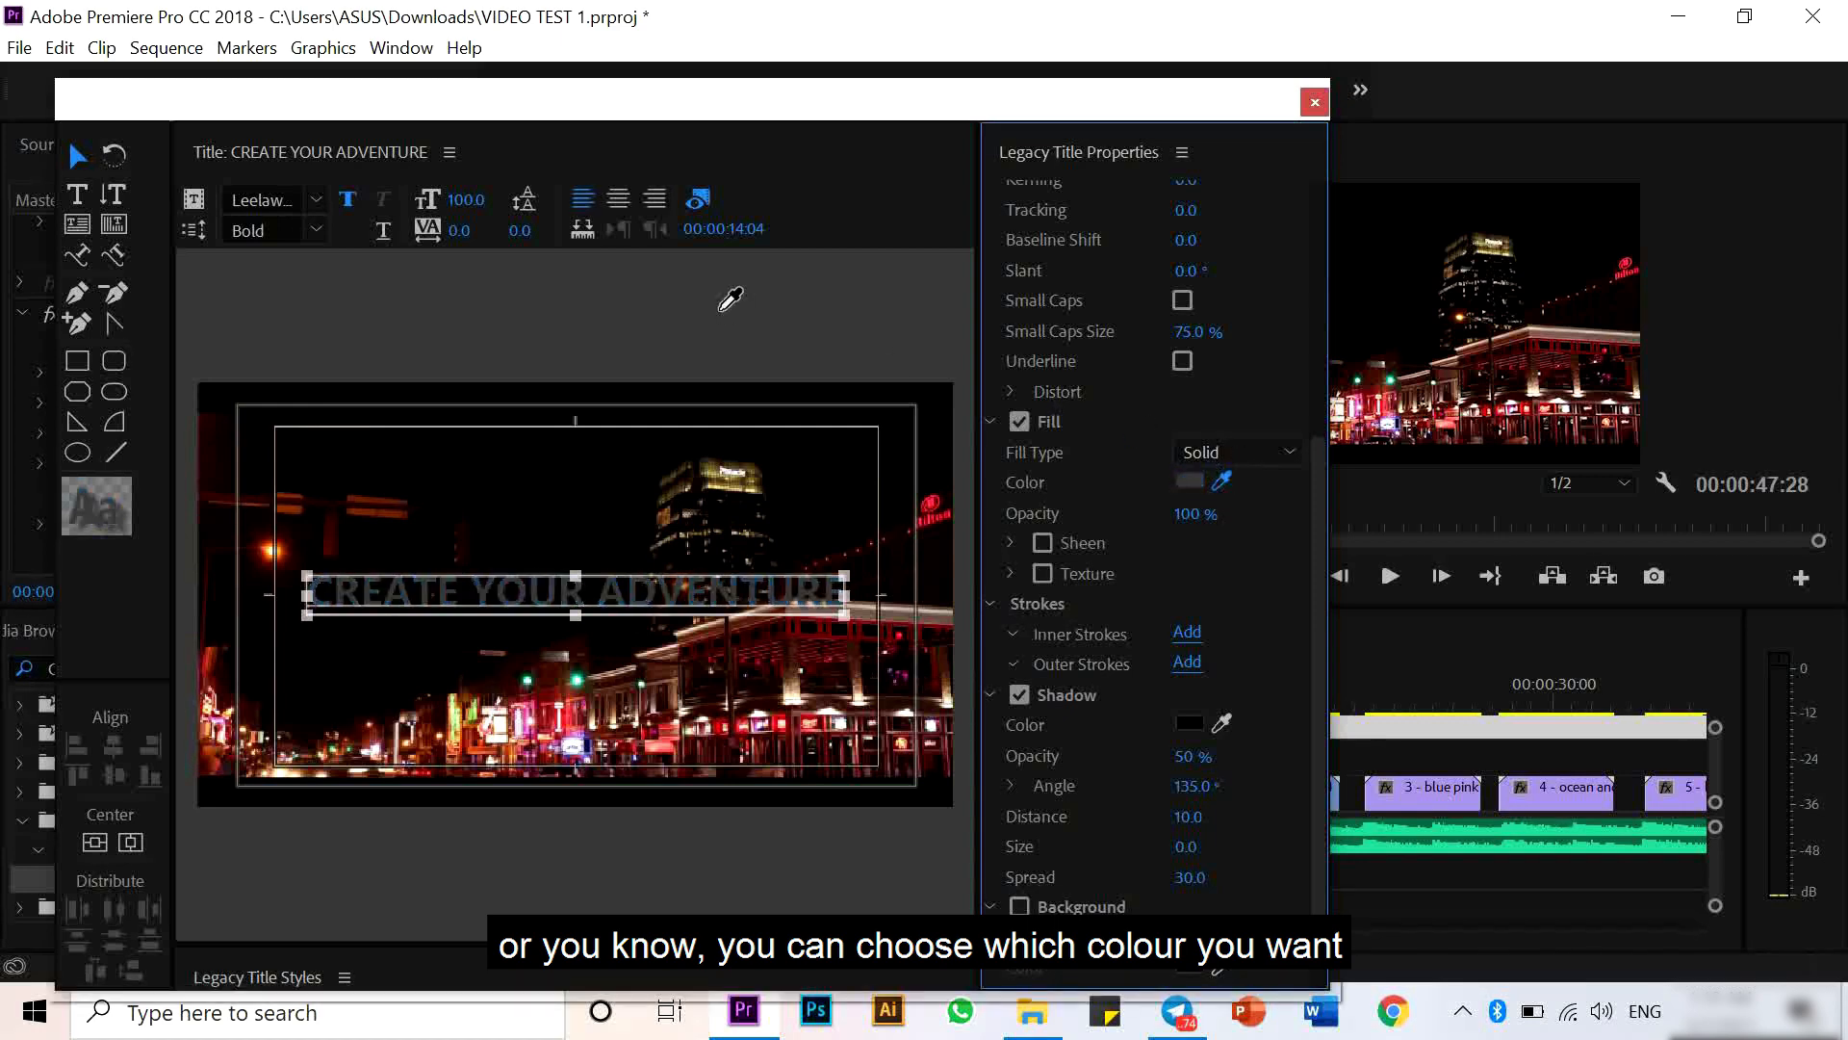
key(Escape)
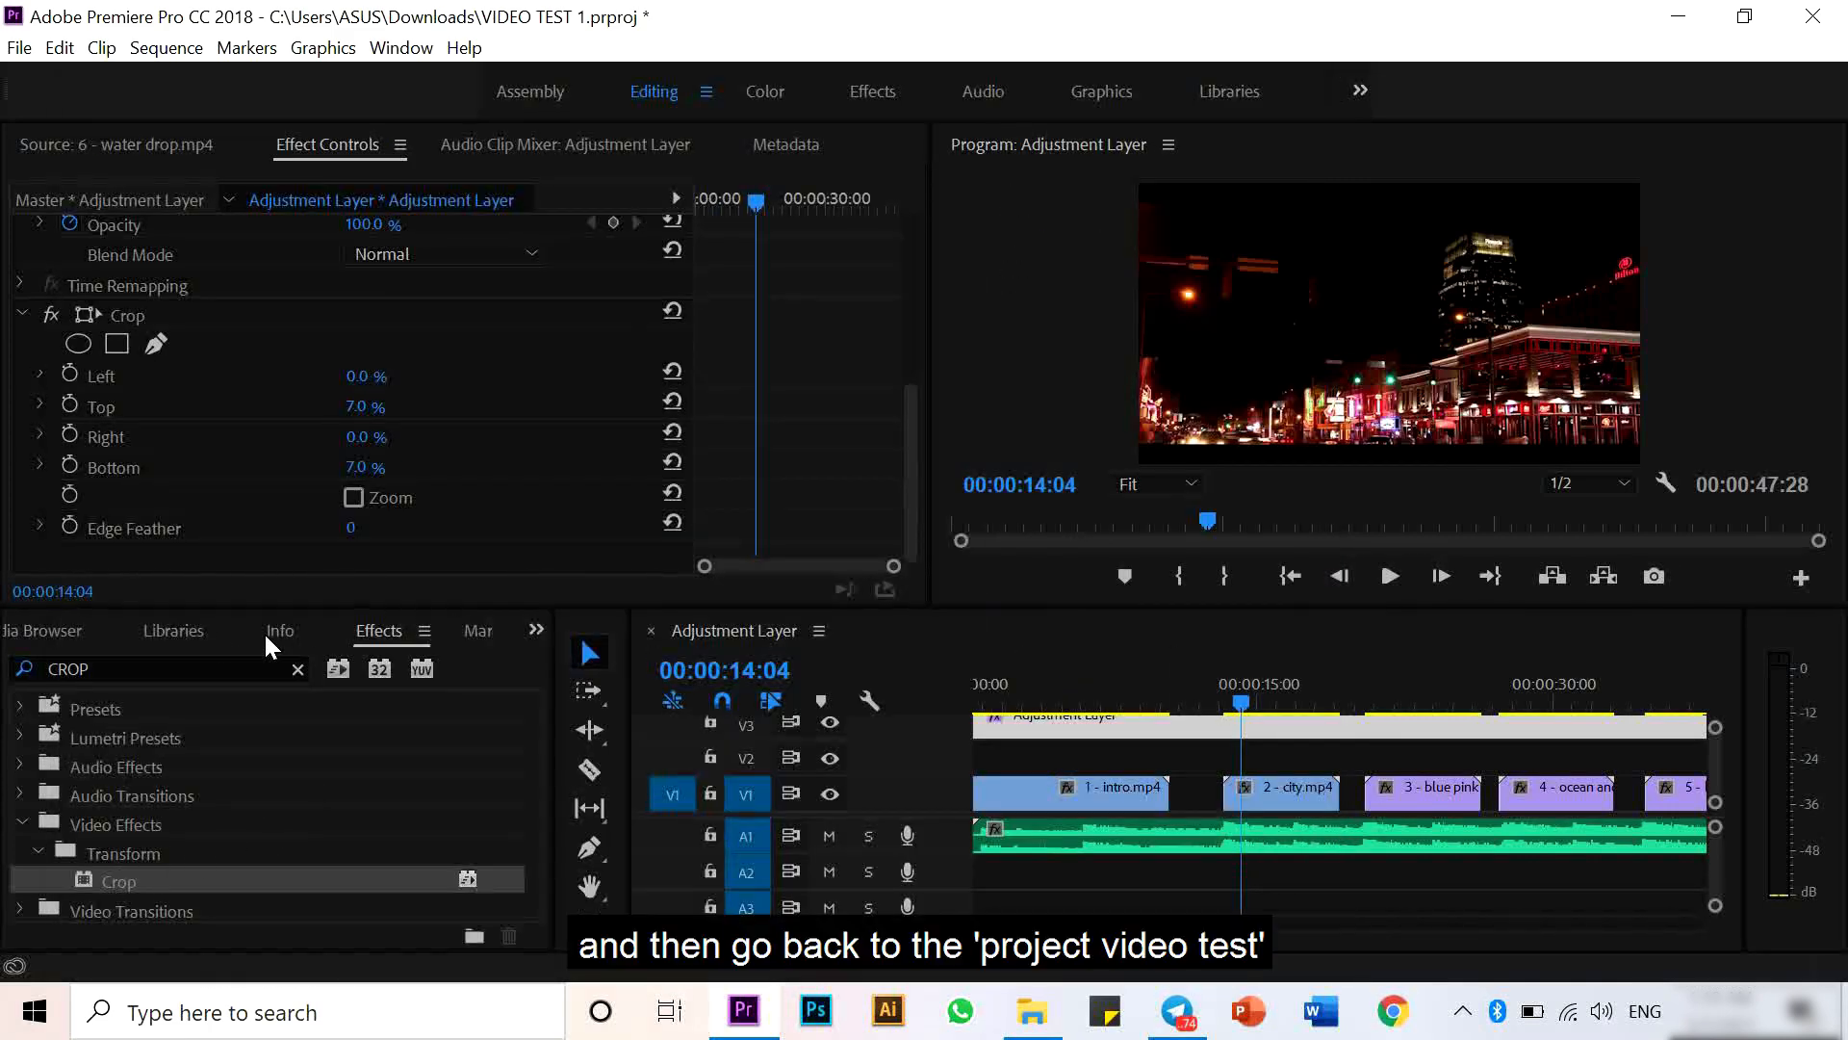
- Place the CREATE YOUR ADVENTURE title on V2 above the city clip and extend its end slightly
click(538, 629)
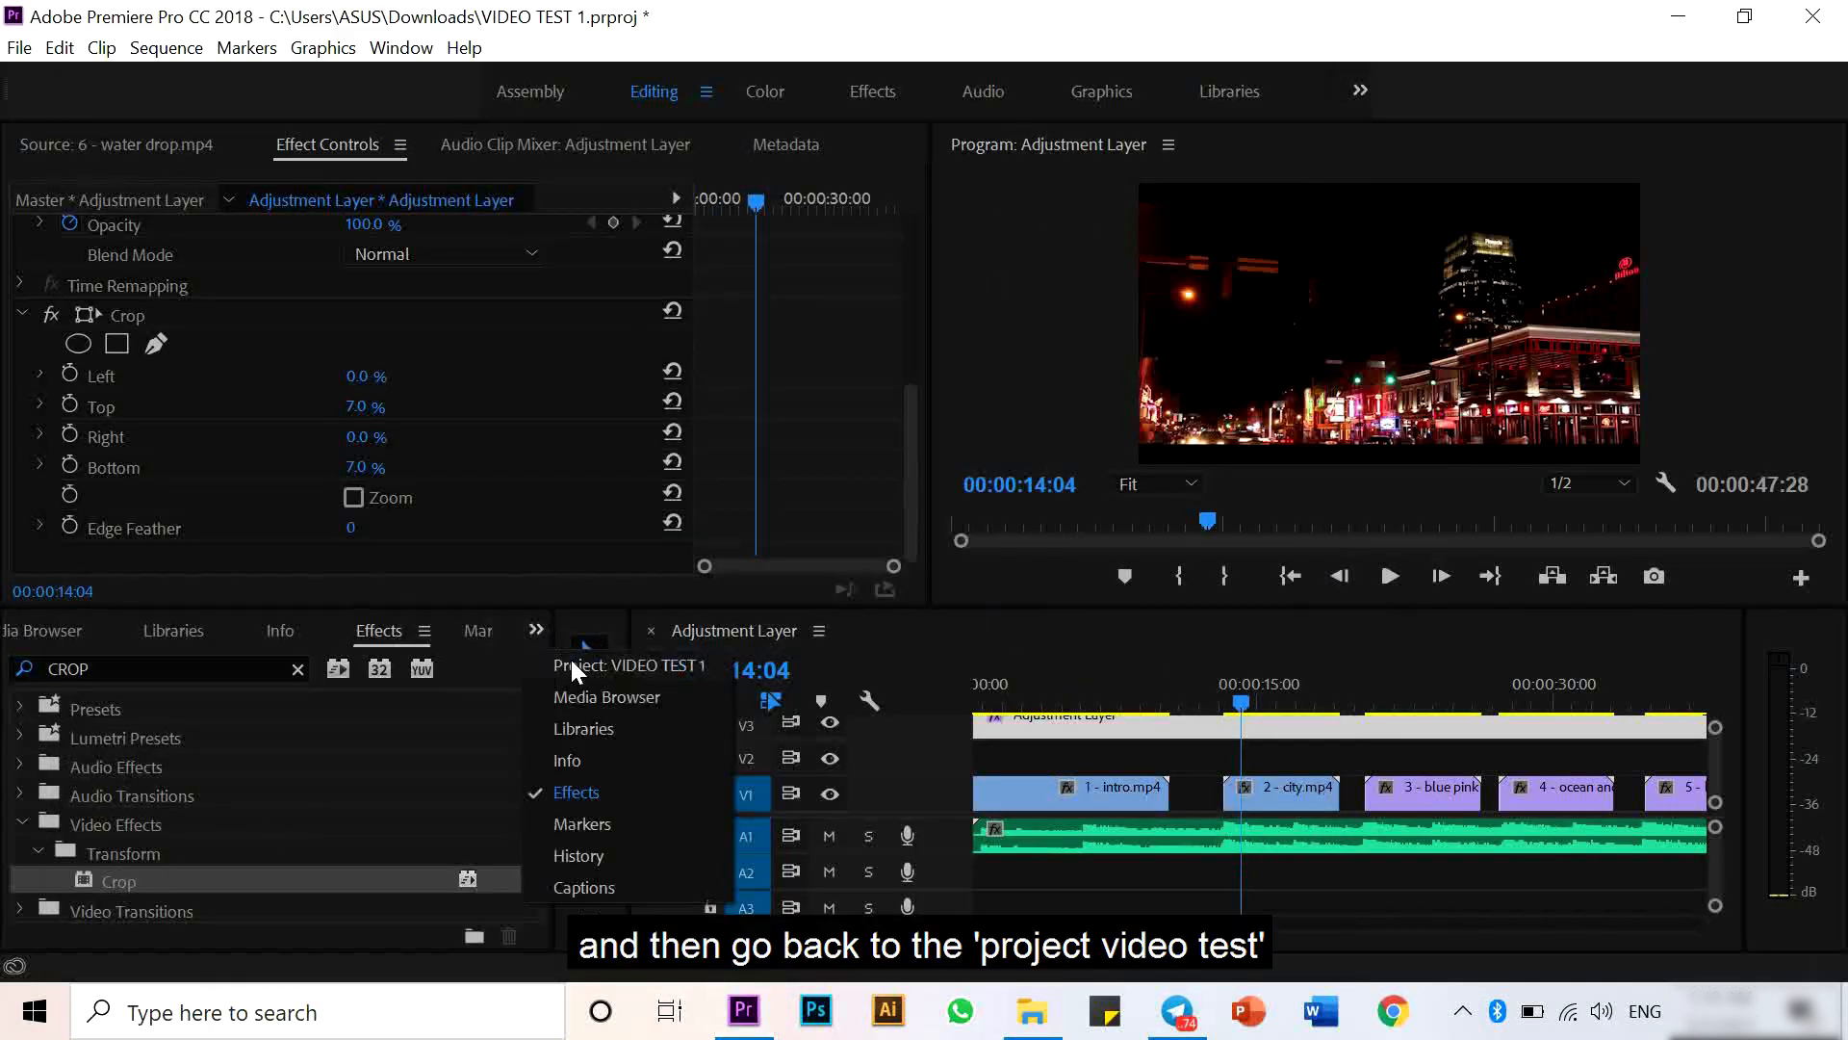
click(571, 661)
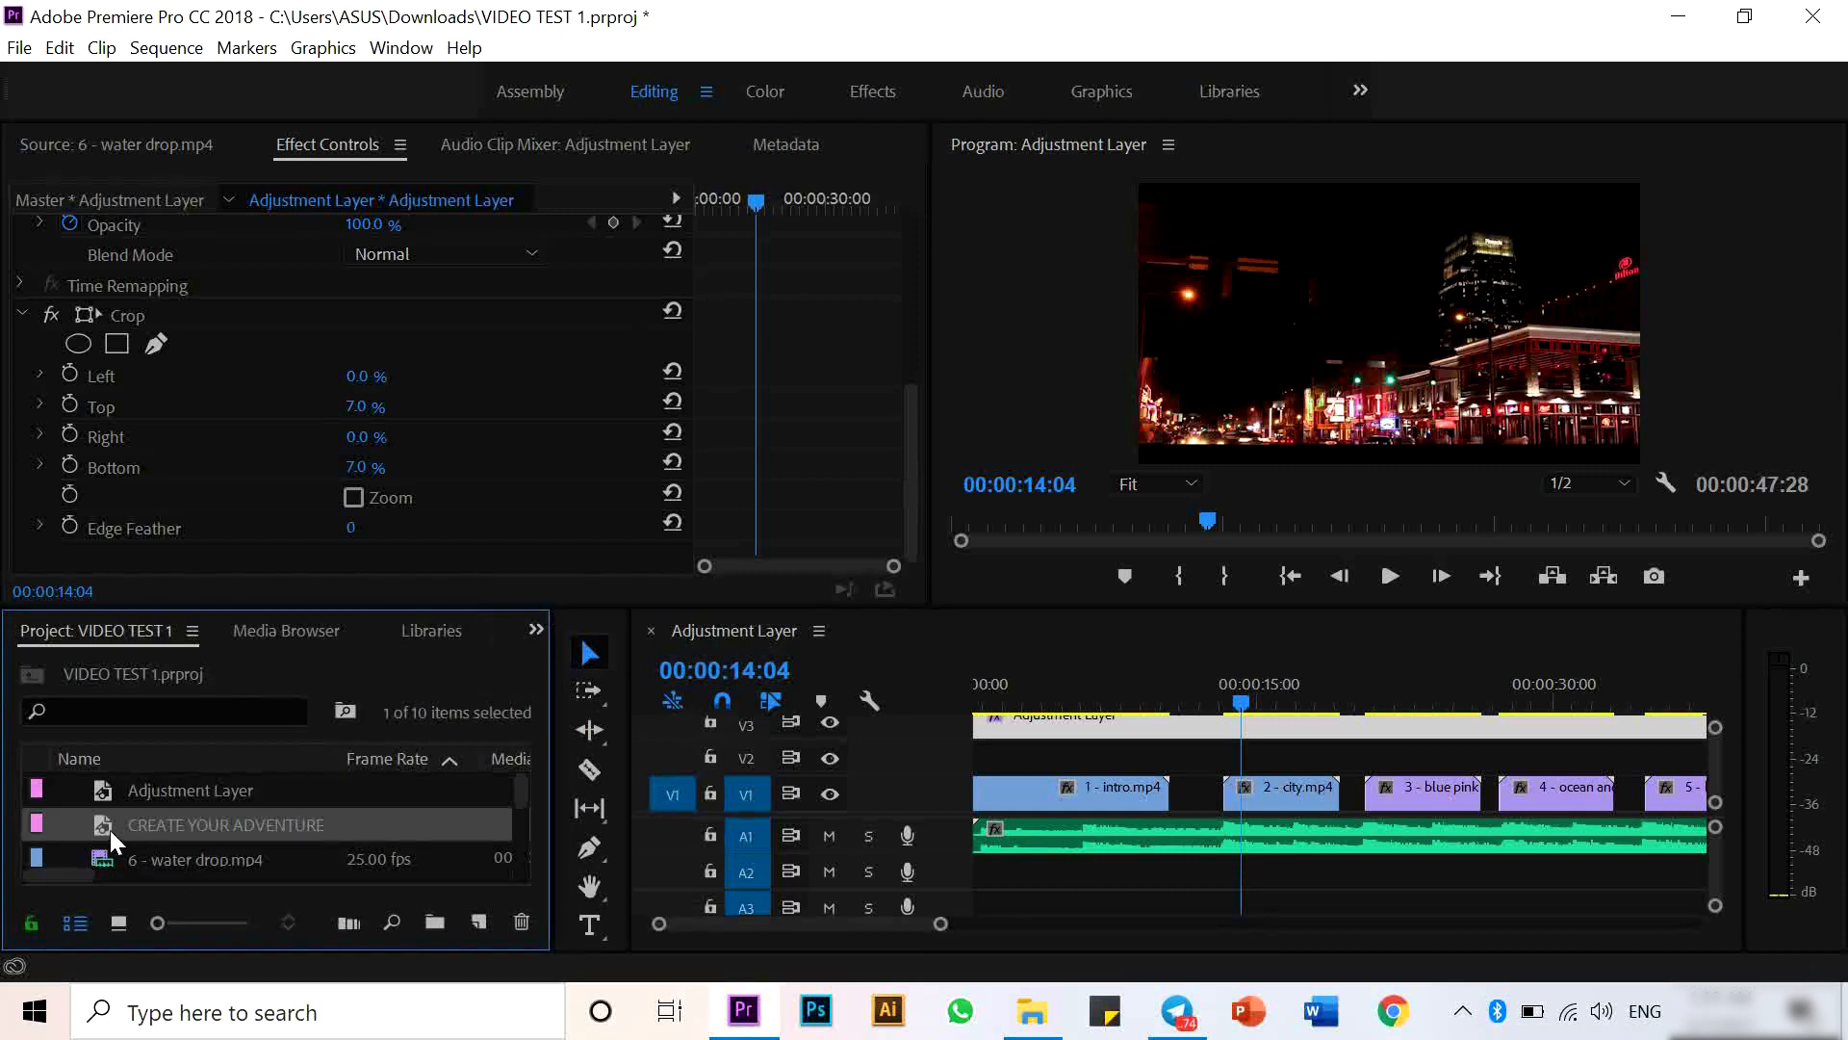
drag(109, 830, 1261, 770)
click(1313, 764)
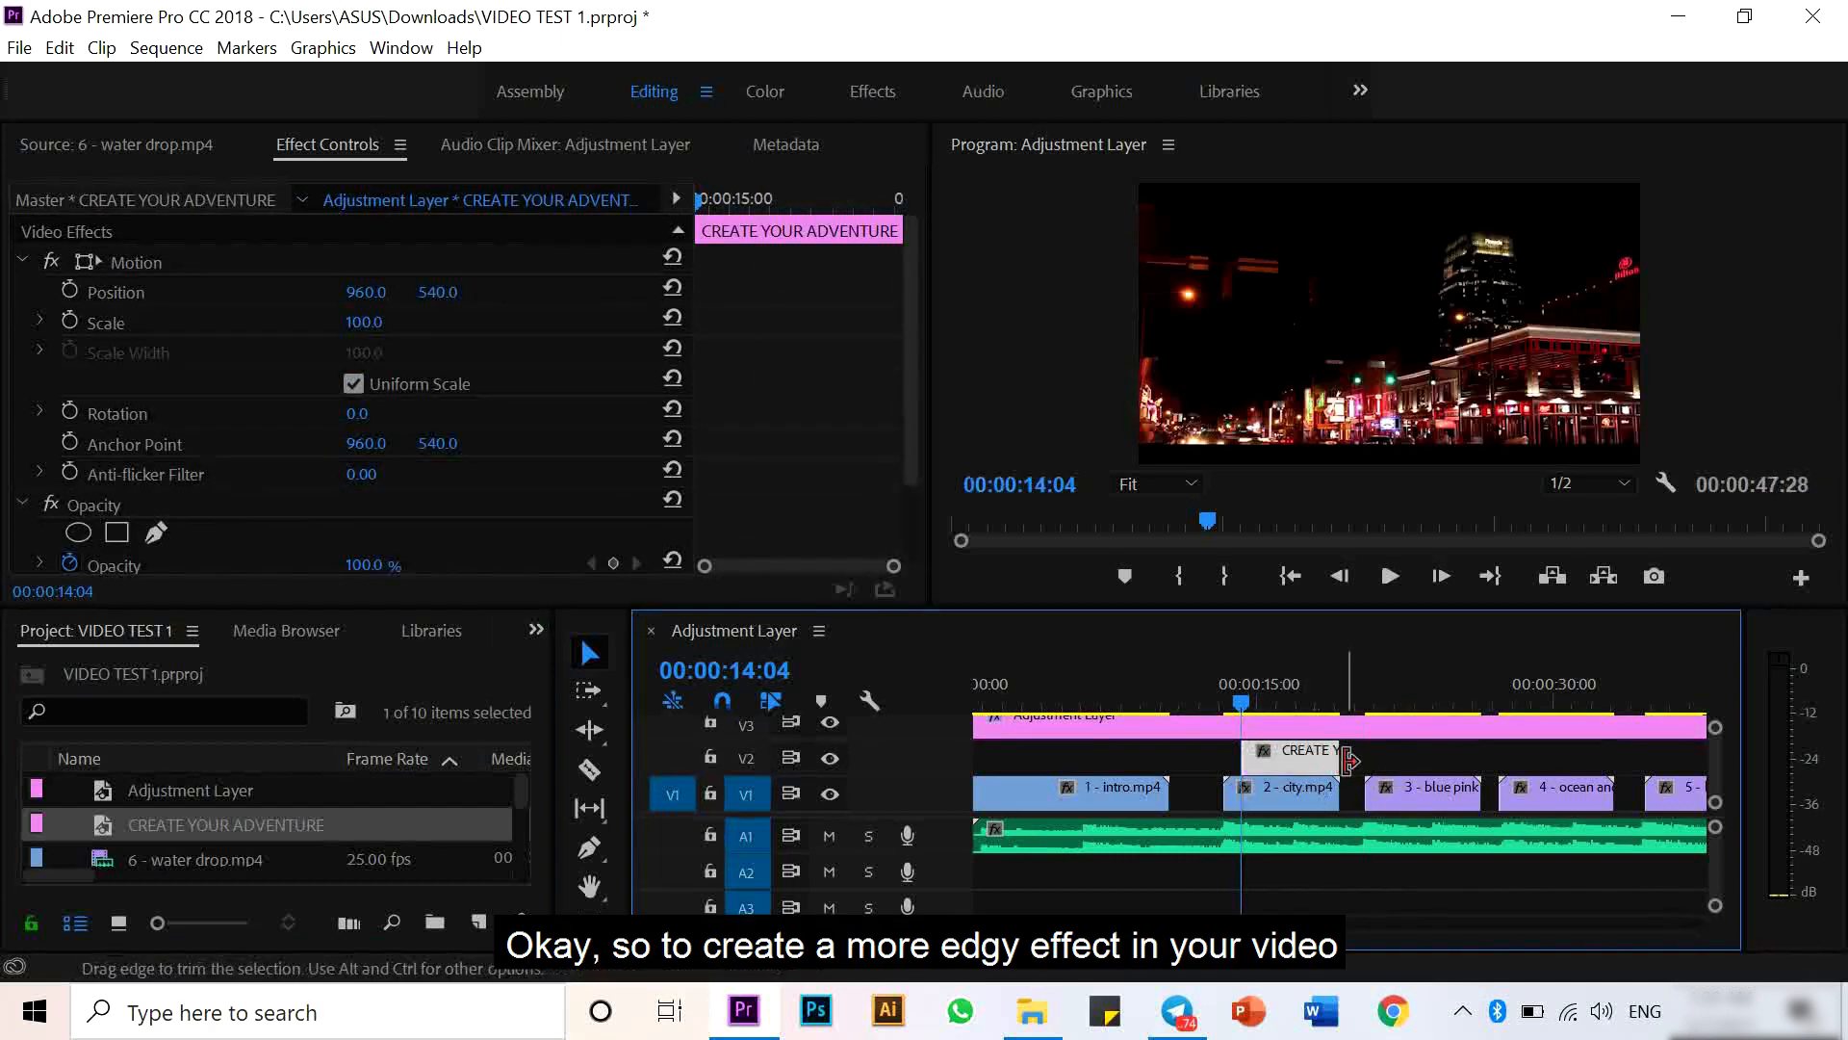
drag(1350, 762, 1359, 797)
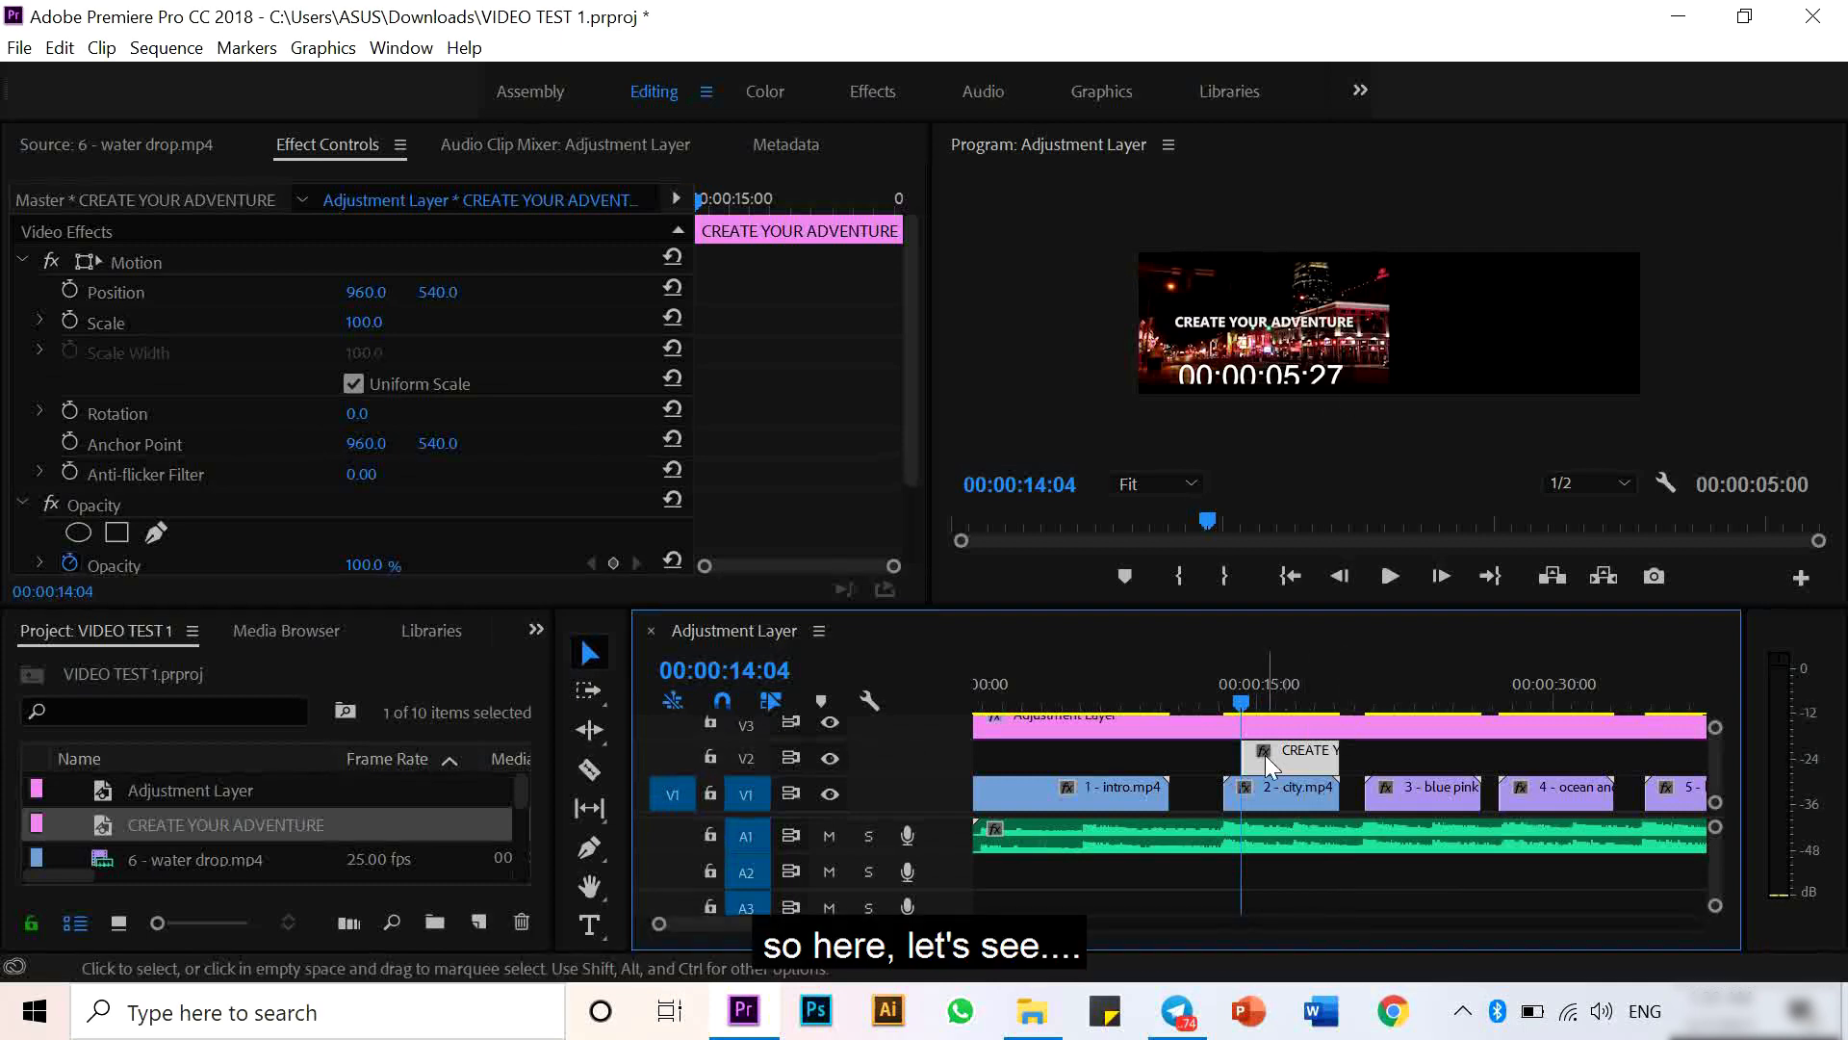
- Keyframe the title's opacity from 0% at its start to 100% a moment later for a fade-in
drag(1232, 700, 1275, 708)
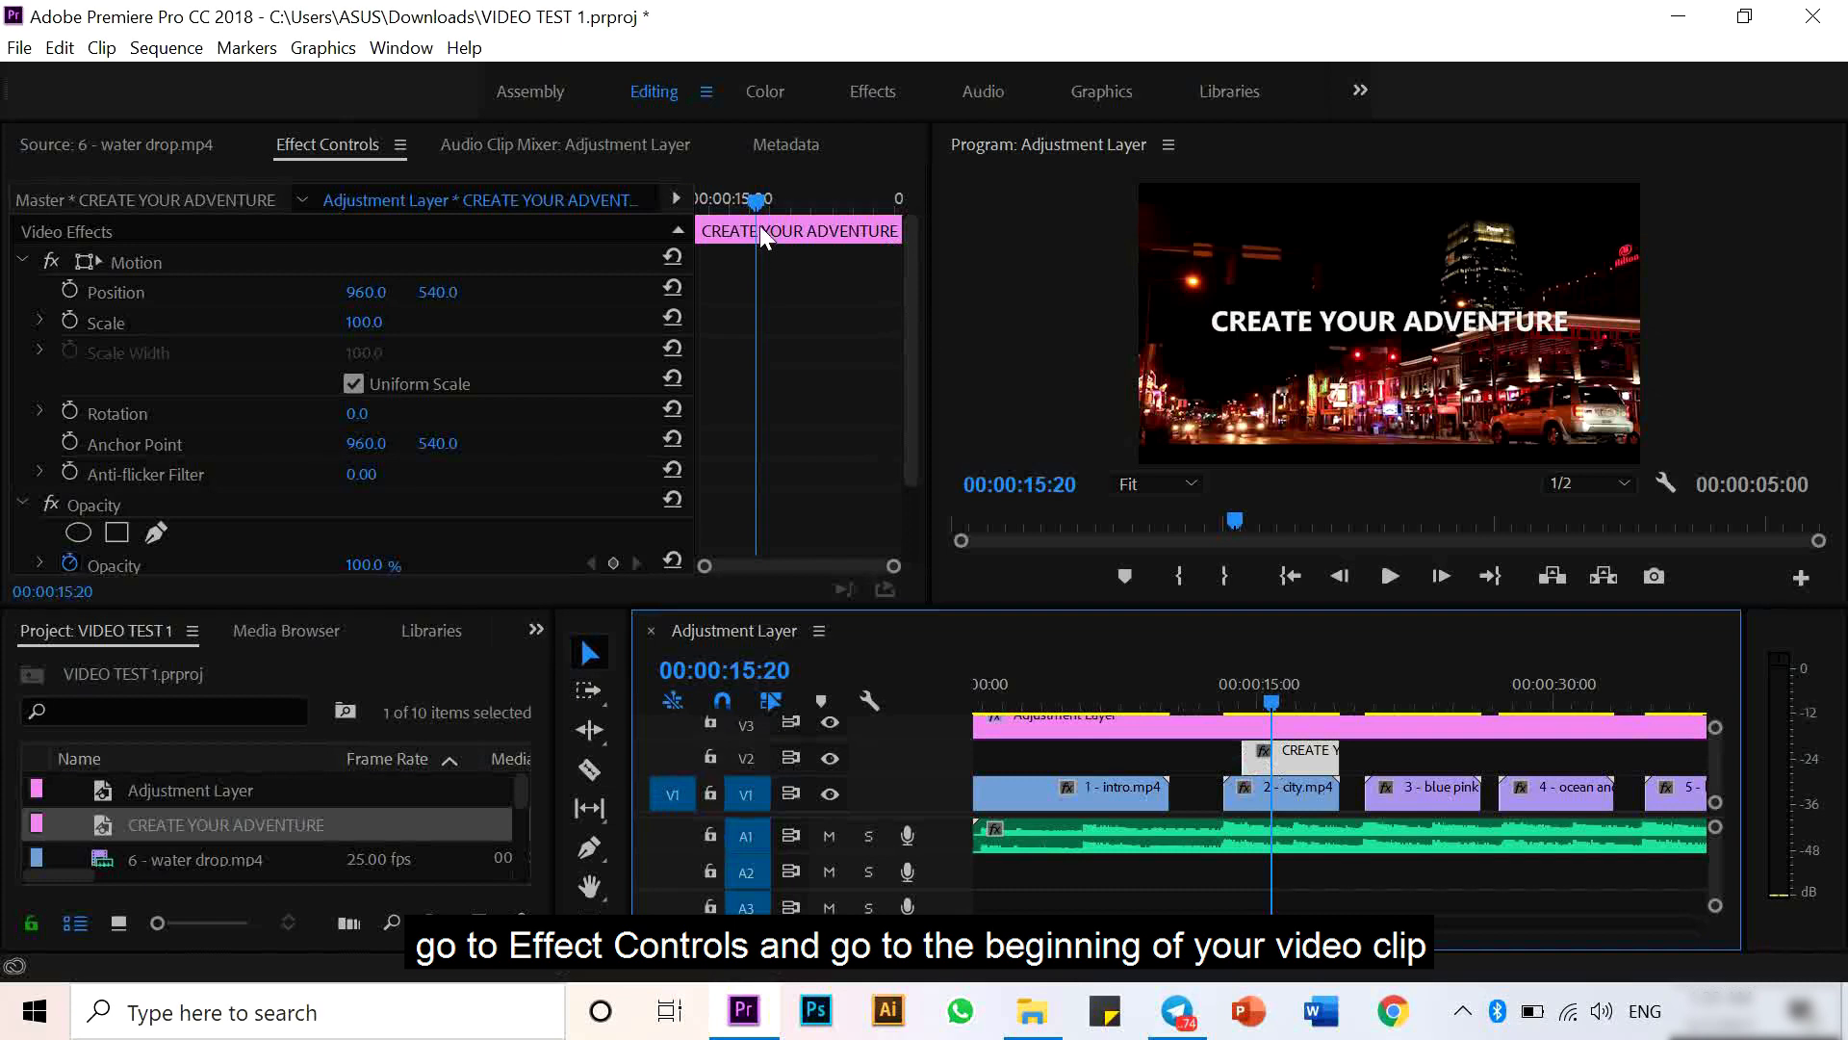
drag(761, 200, 672, 195)
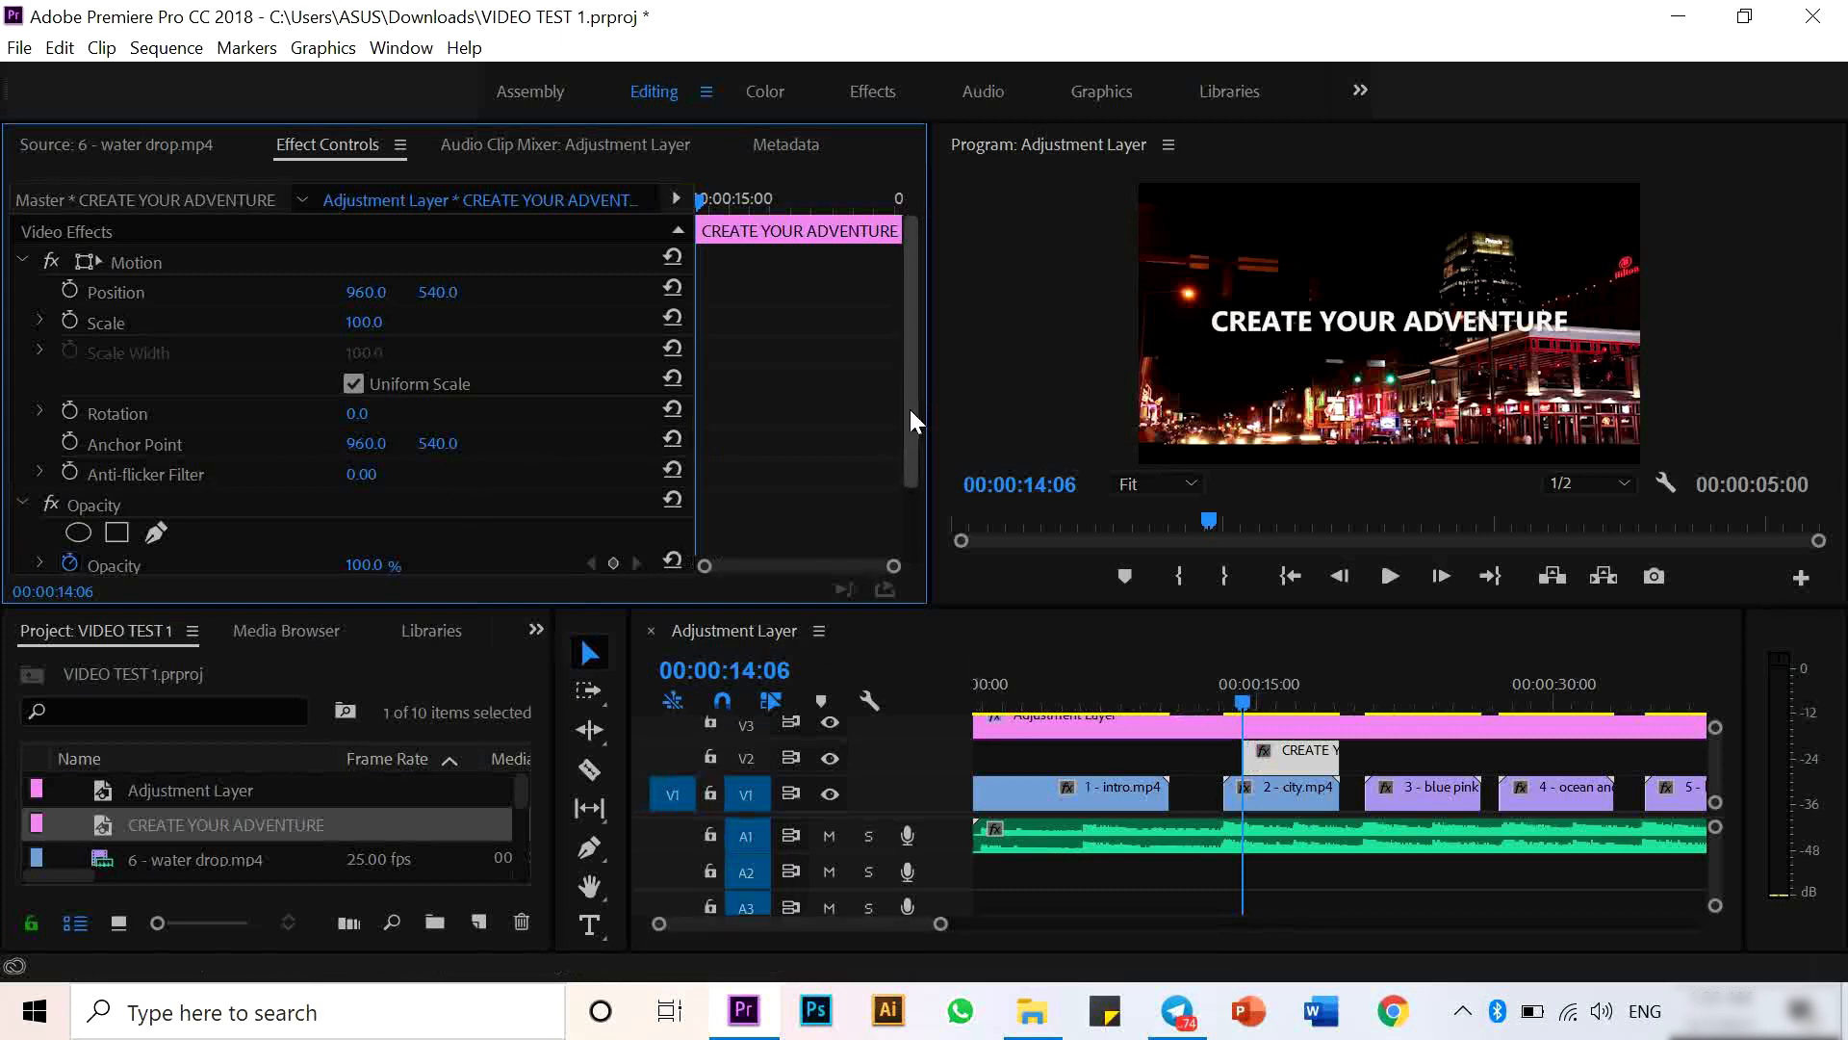
drag(910, 409, 897, 482)
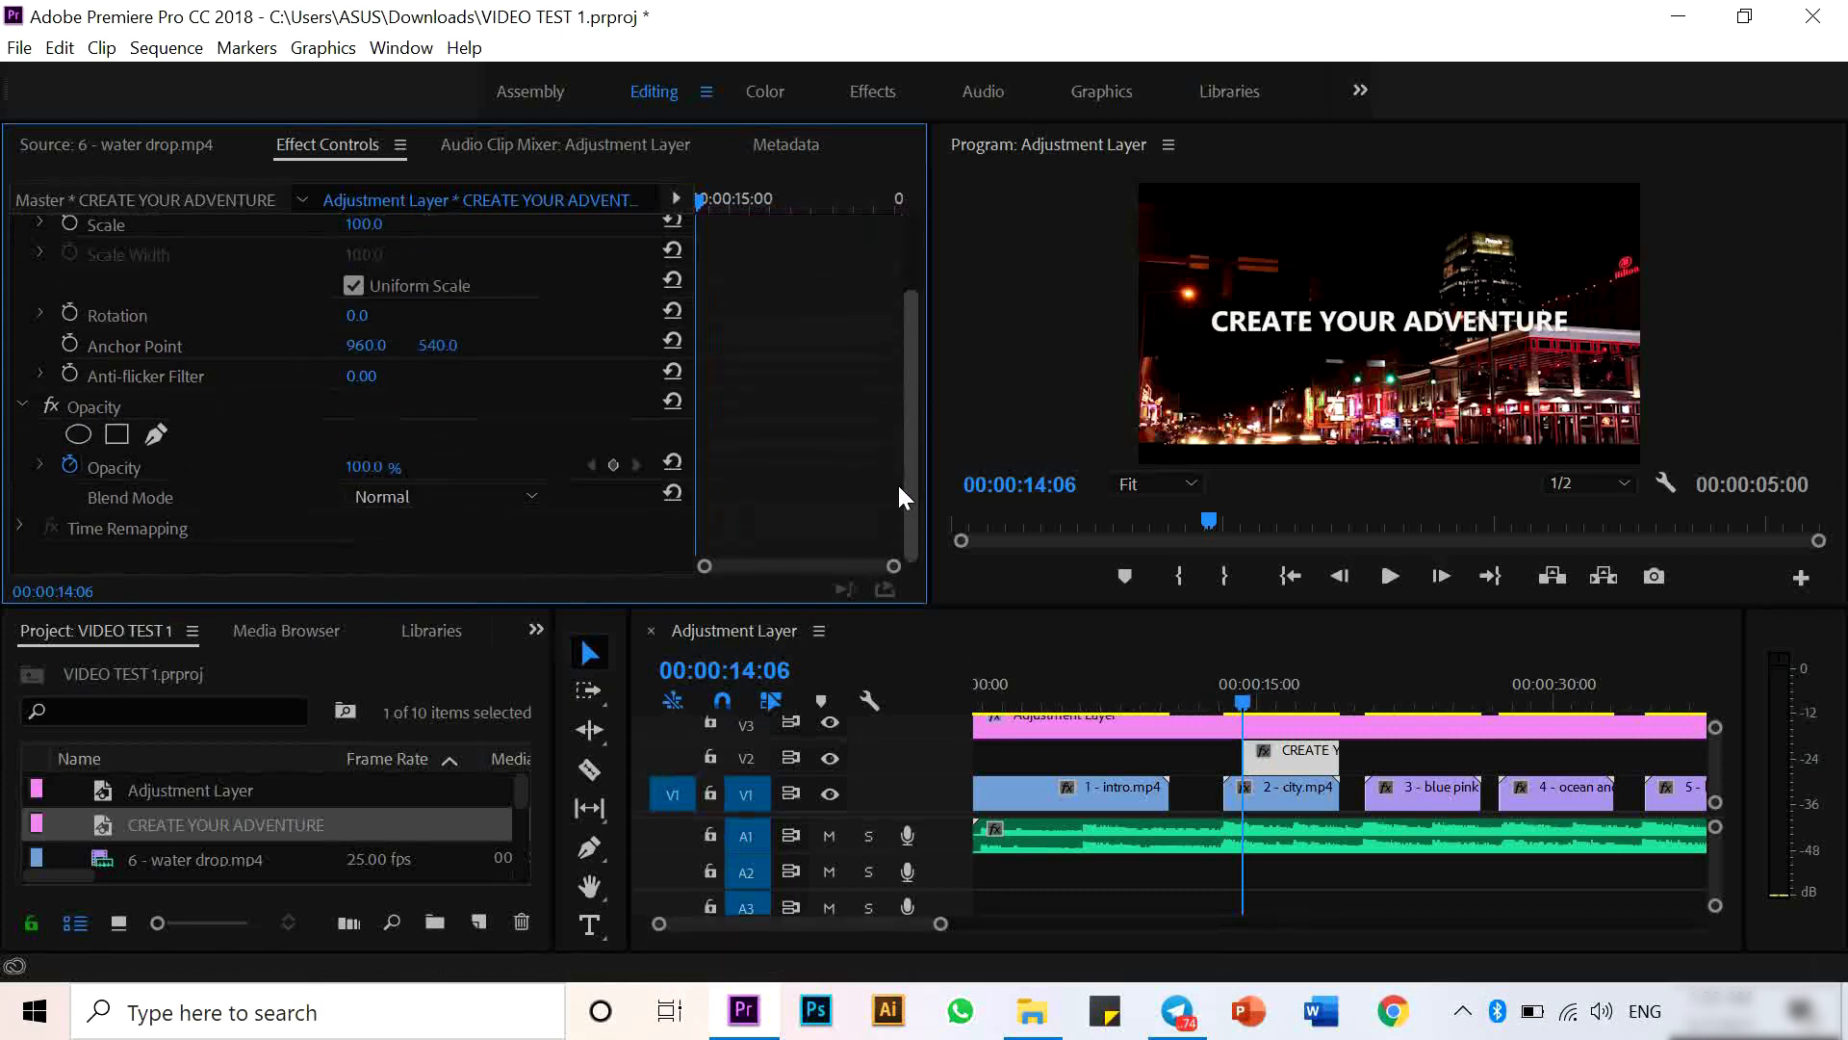
click(621, 460)
drag(701, 198, 720, 201)
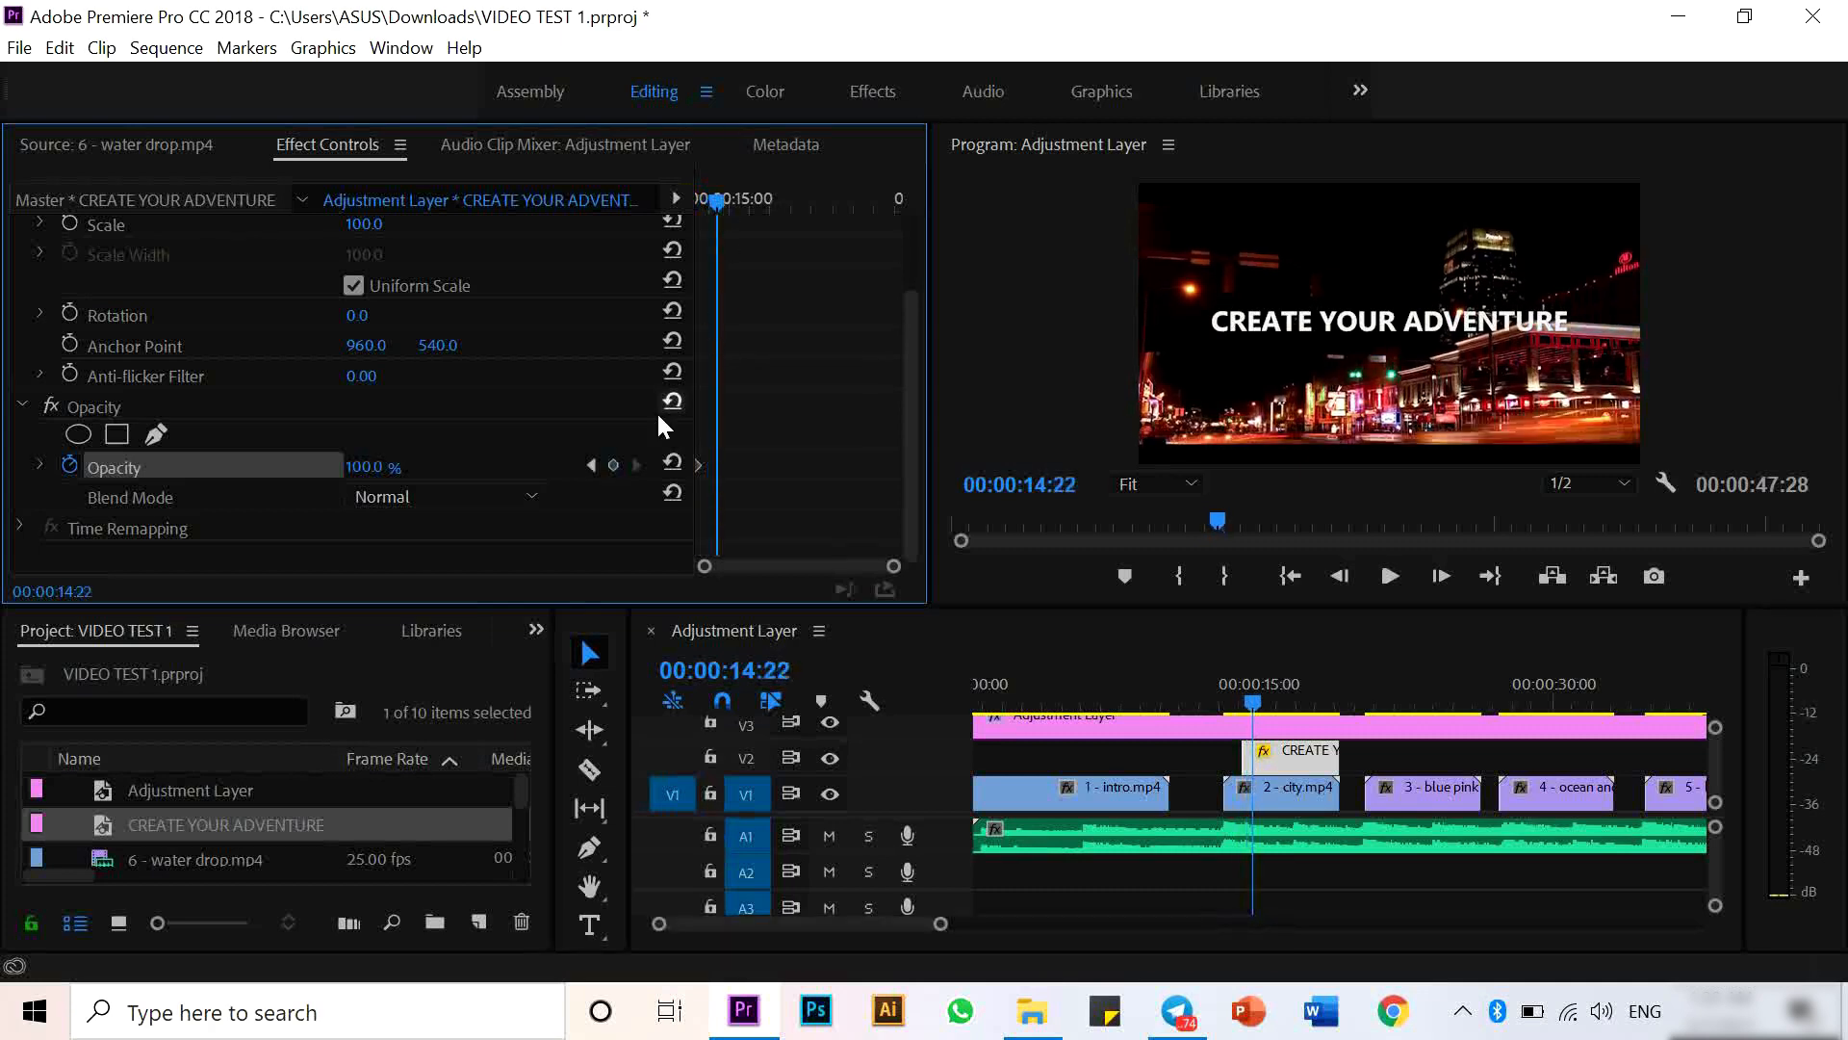
click(612, 466)
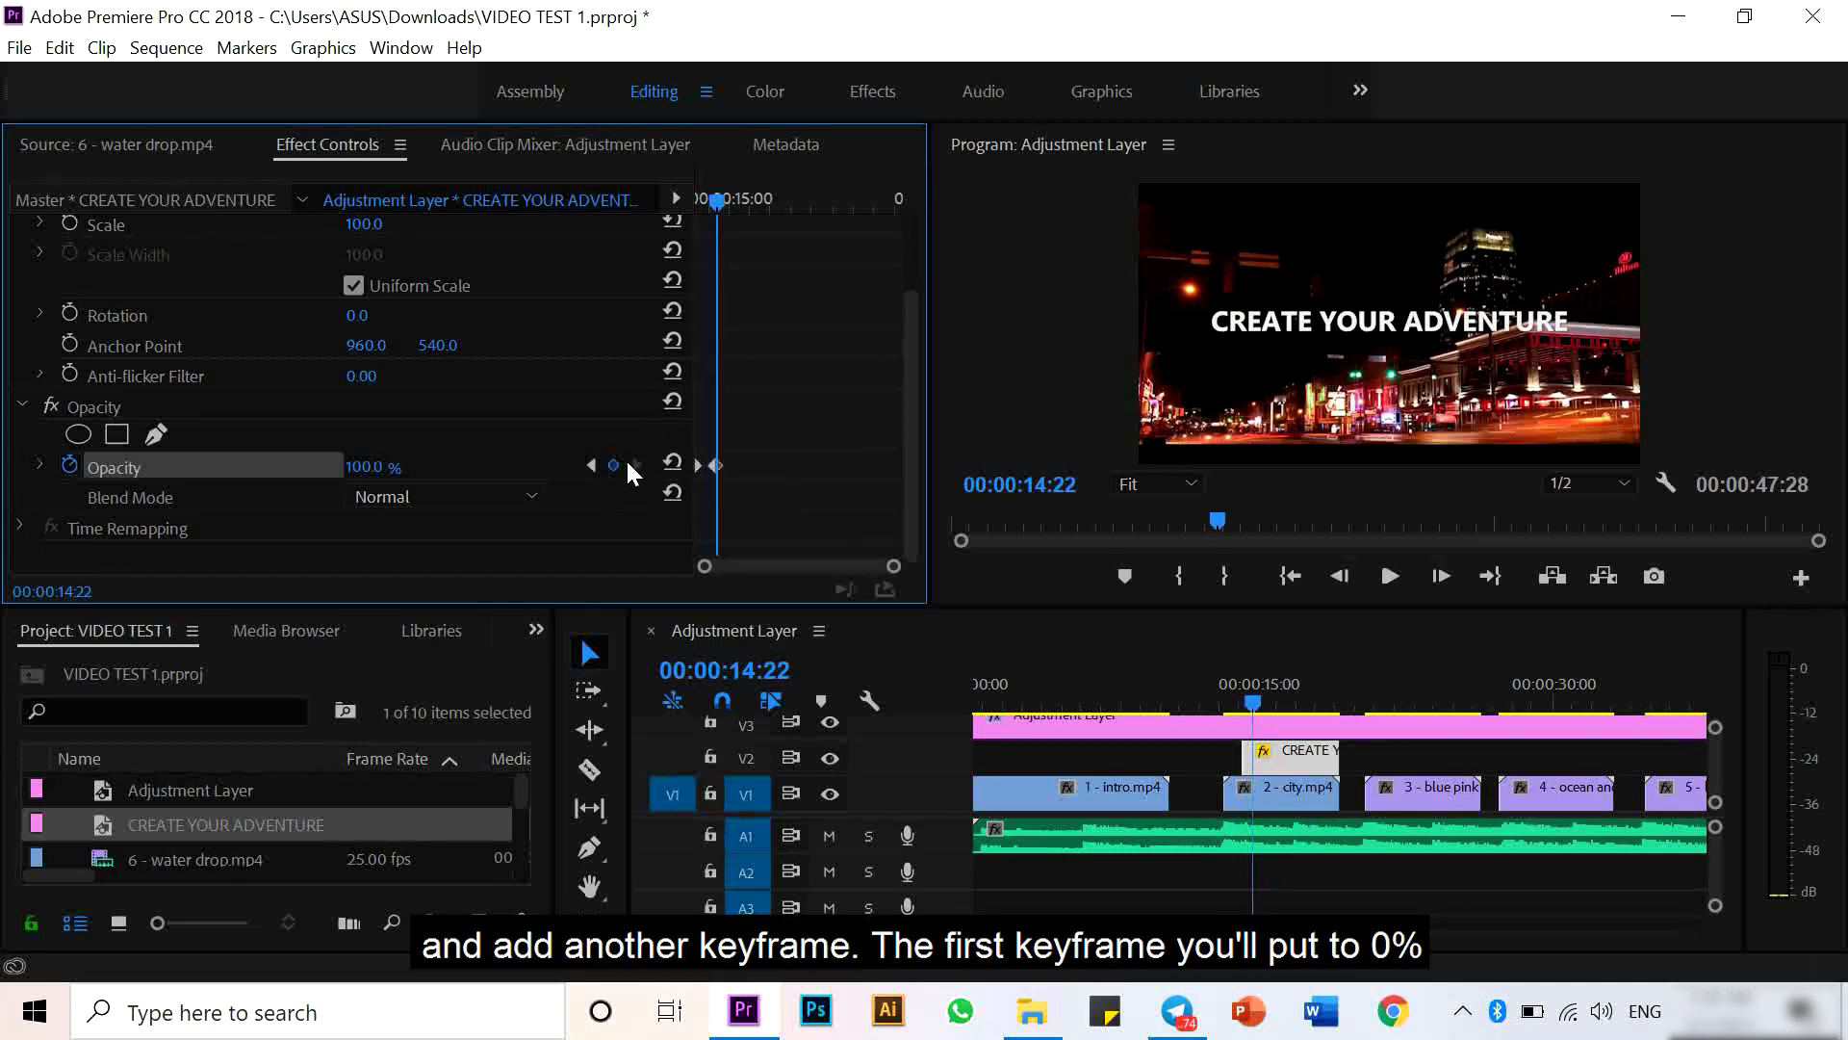
click(589, 465)
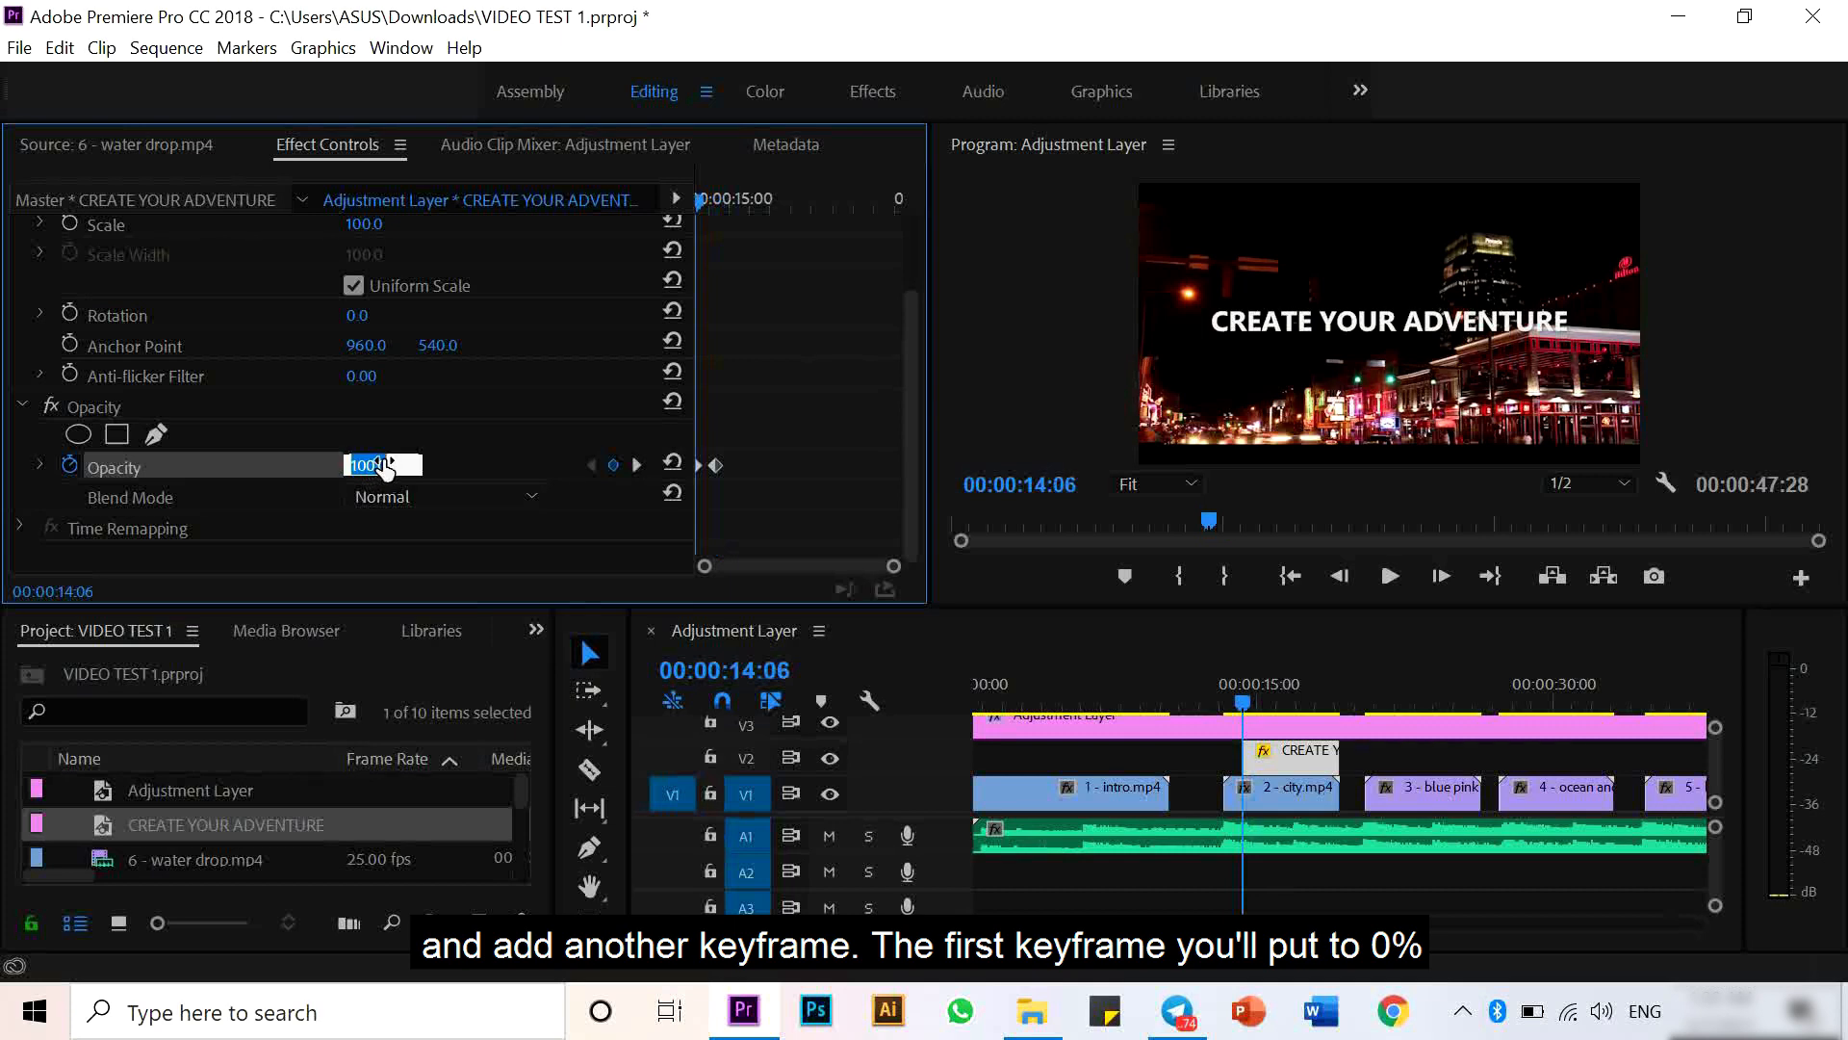
text(0)
key(Return)
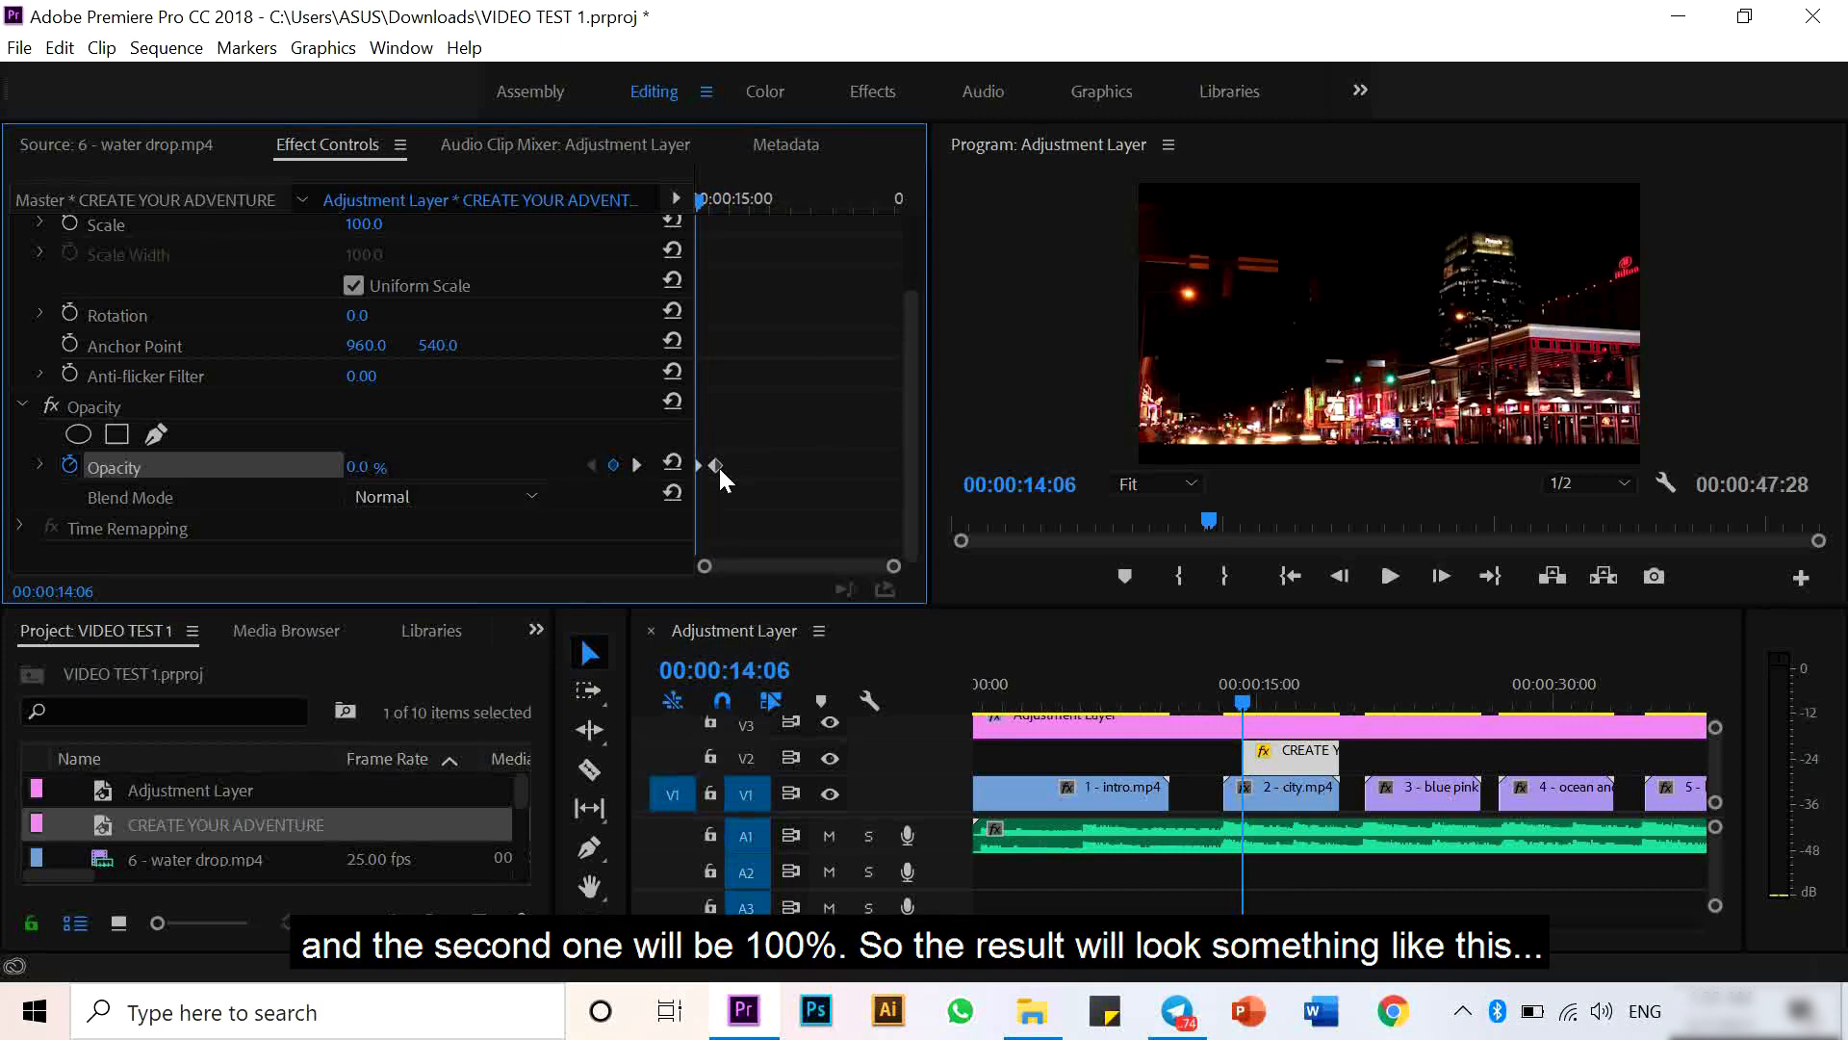
- Play back the title's fade-in to check it
click(637, 465)
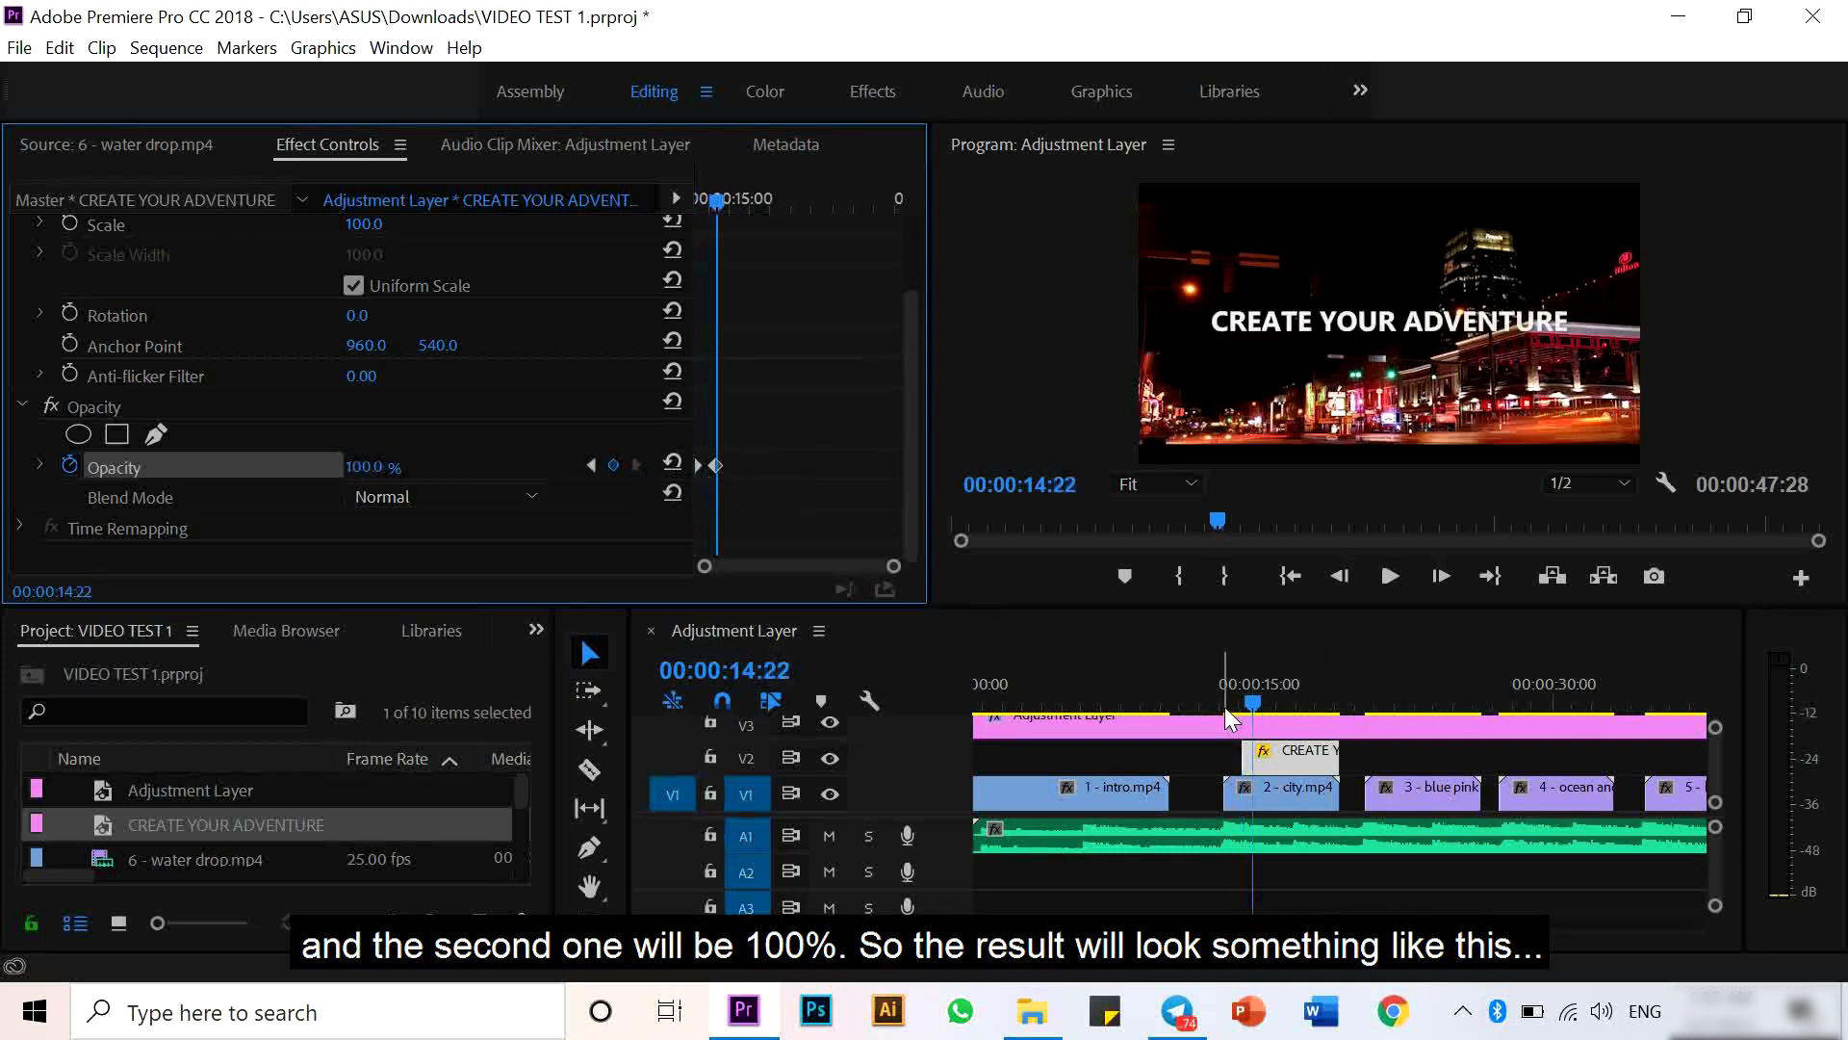
drag(1225, 707, 1215, 701)
key(space)
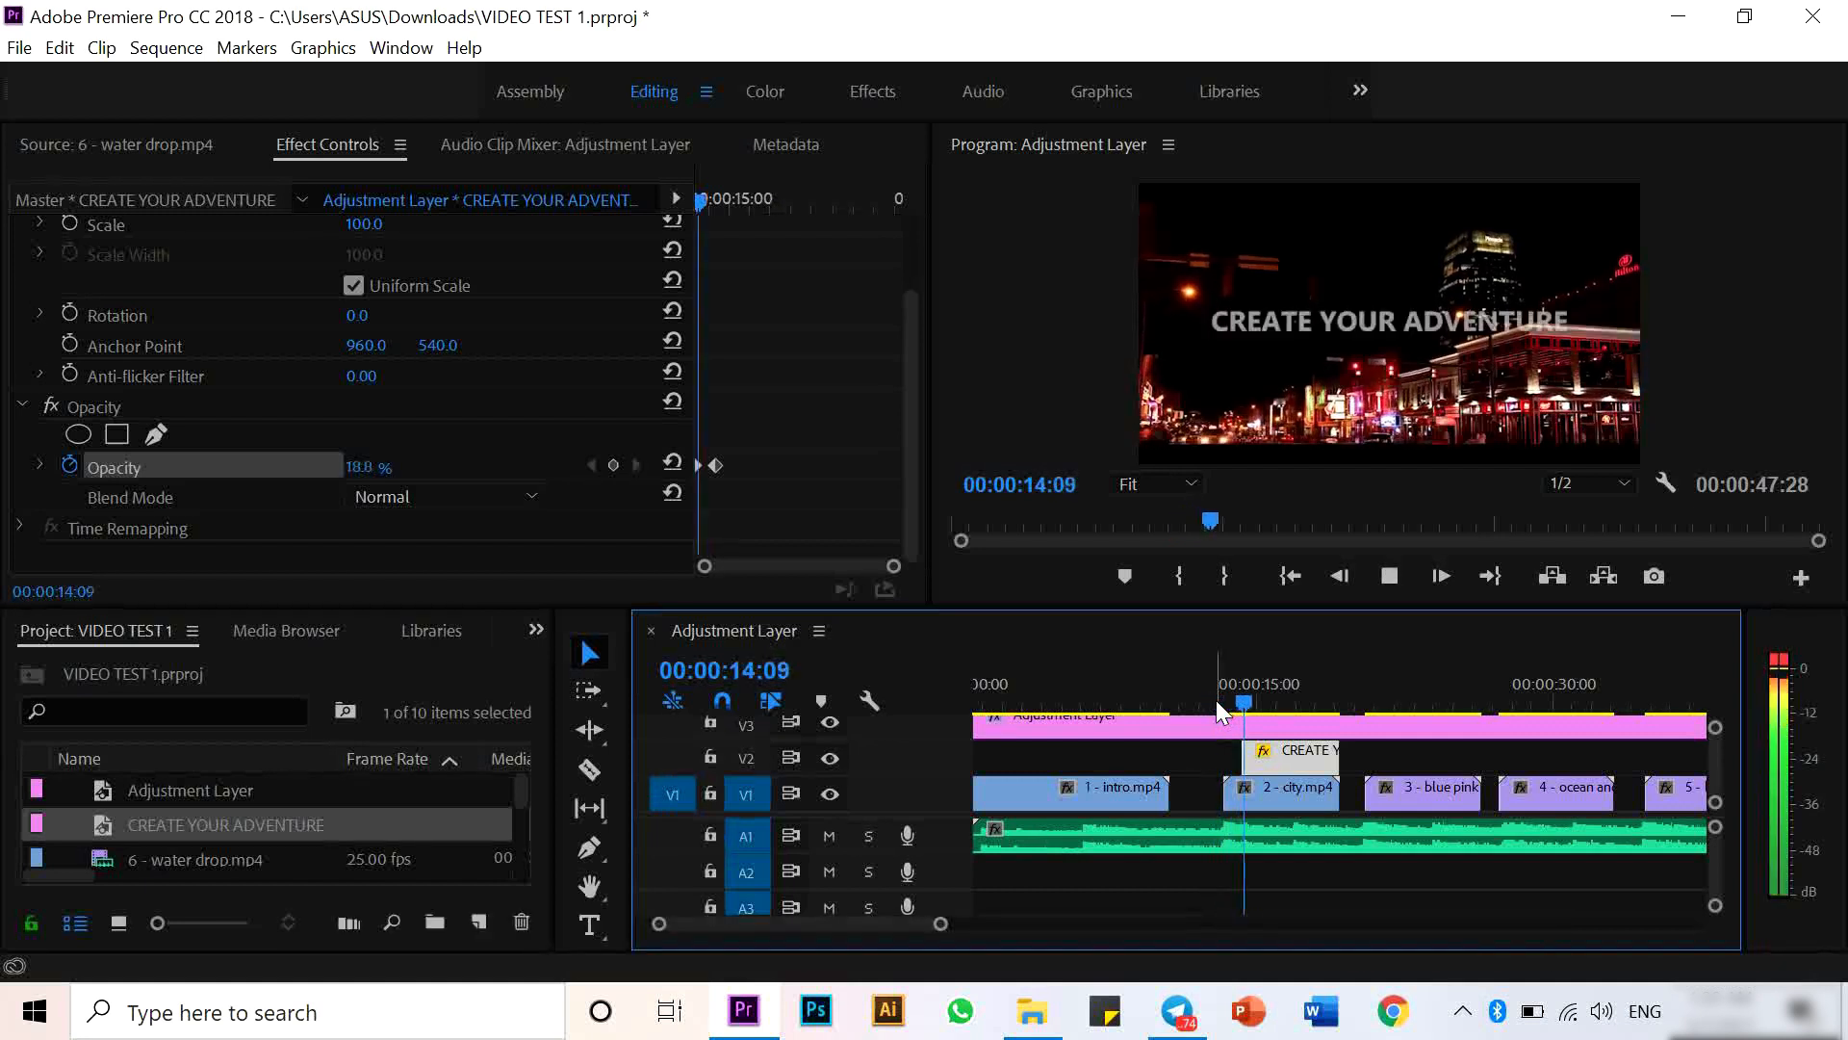
key(space)
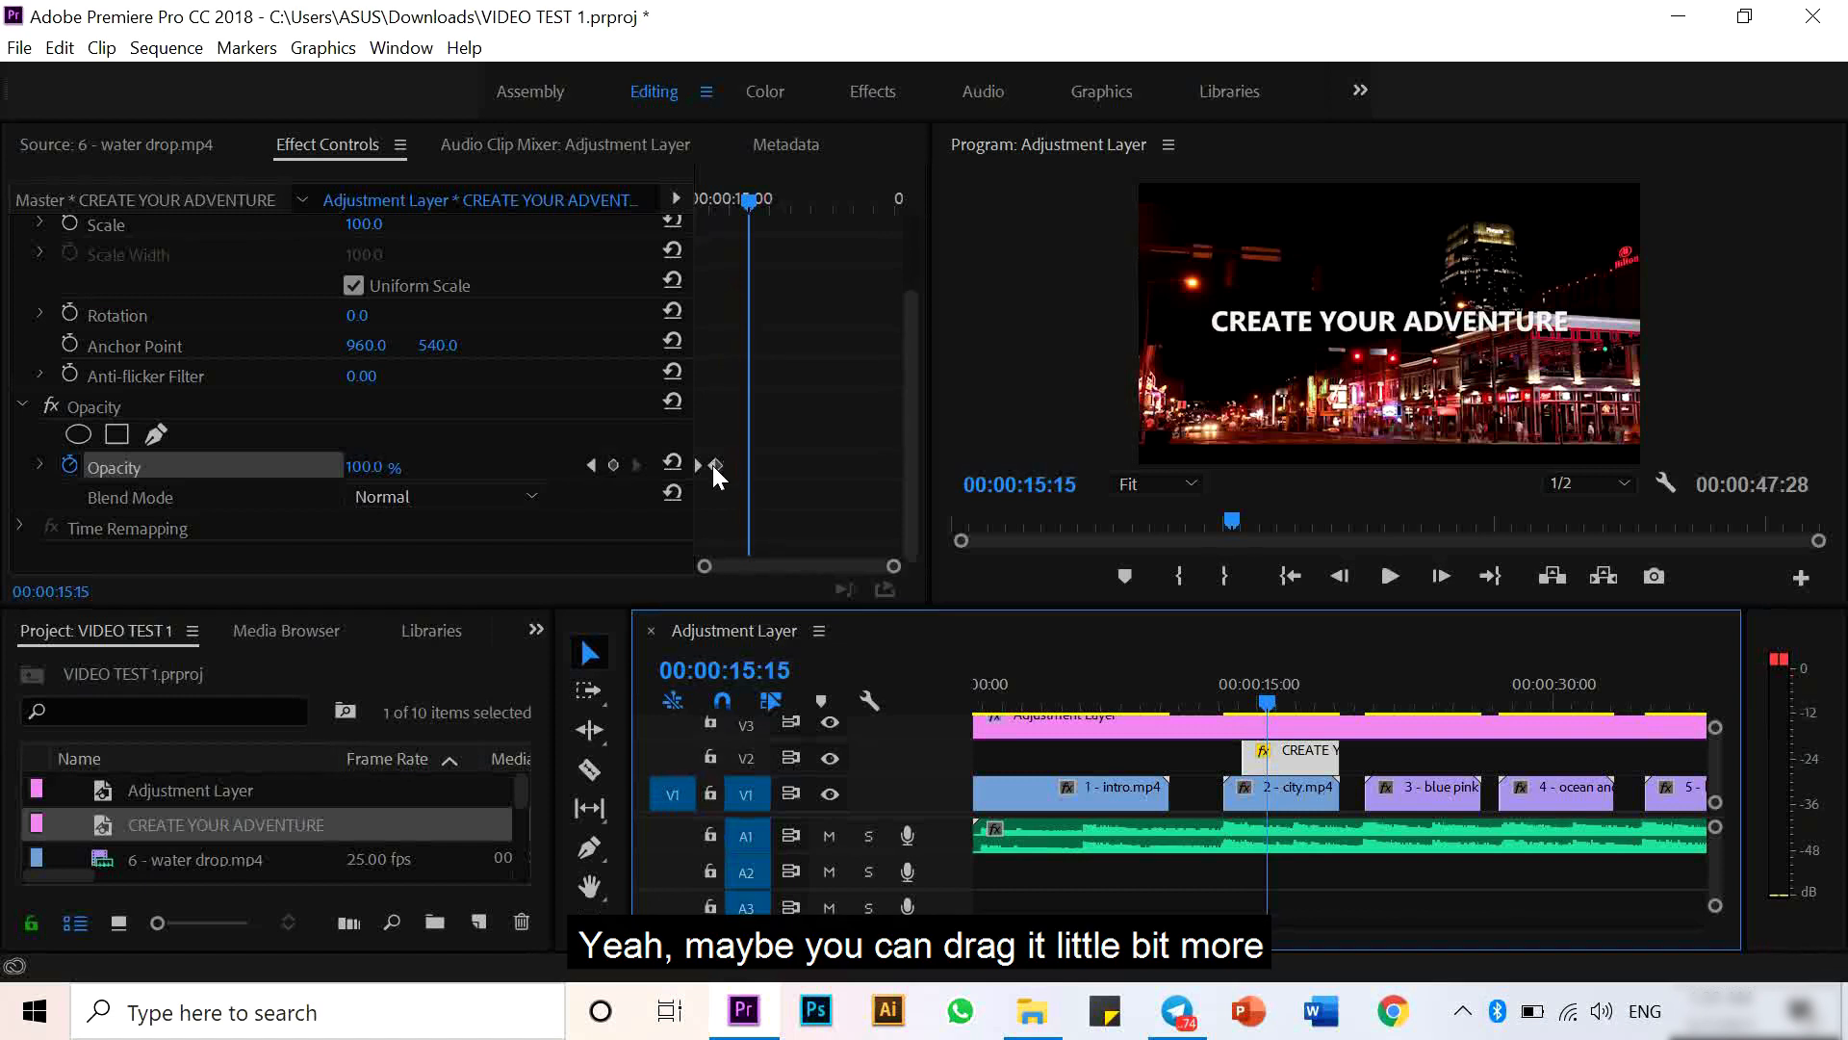
- Move the 100% opacity keyframe later to lengthen the fade-in and preview the result
drag(713, 465, 747, 467)
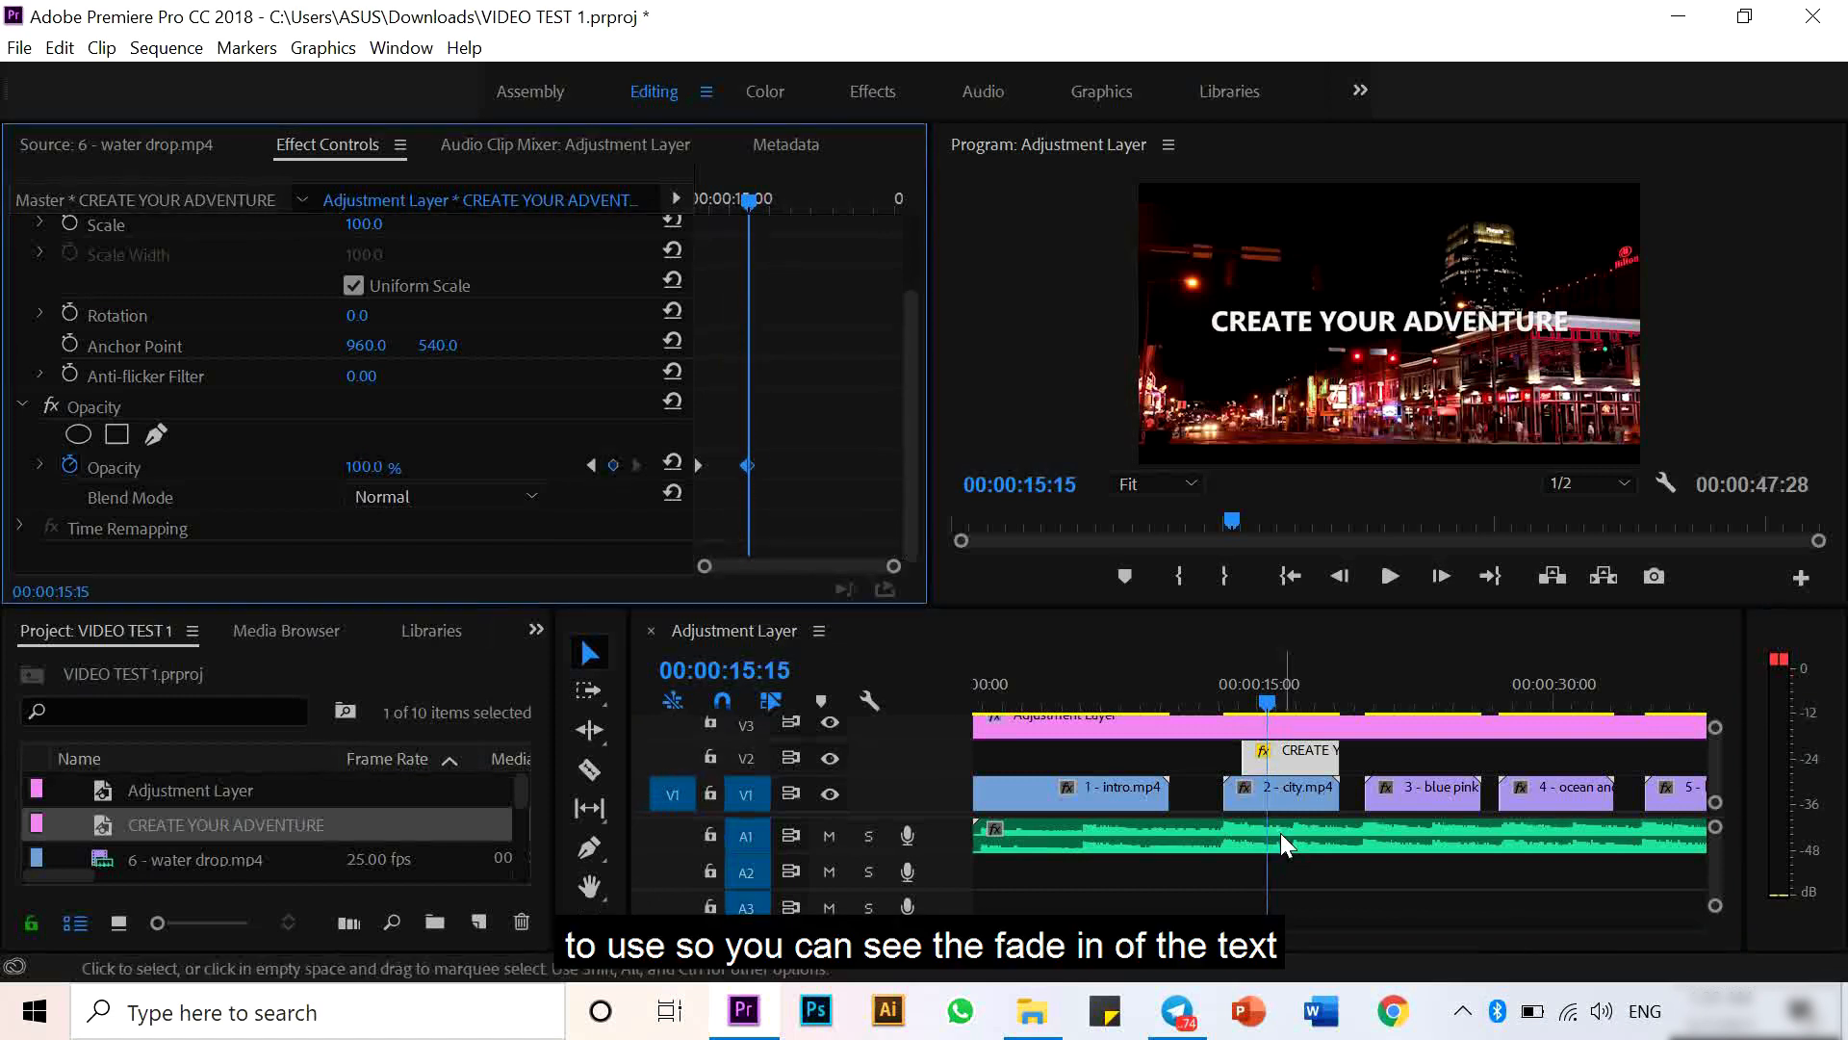
click(1213, 706)
key(space)
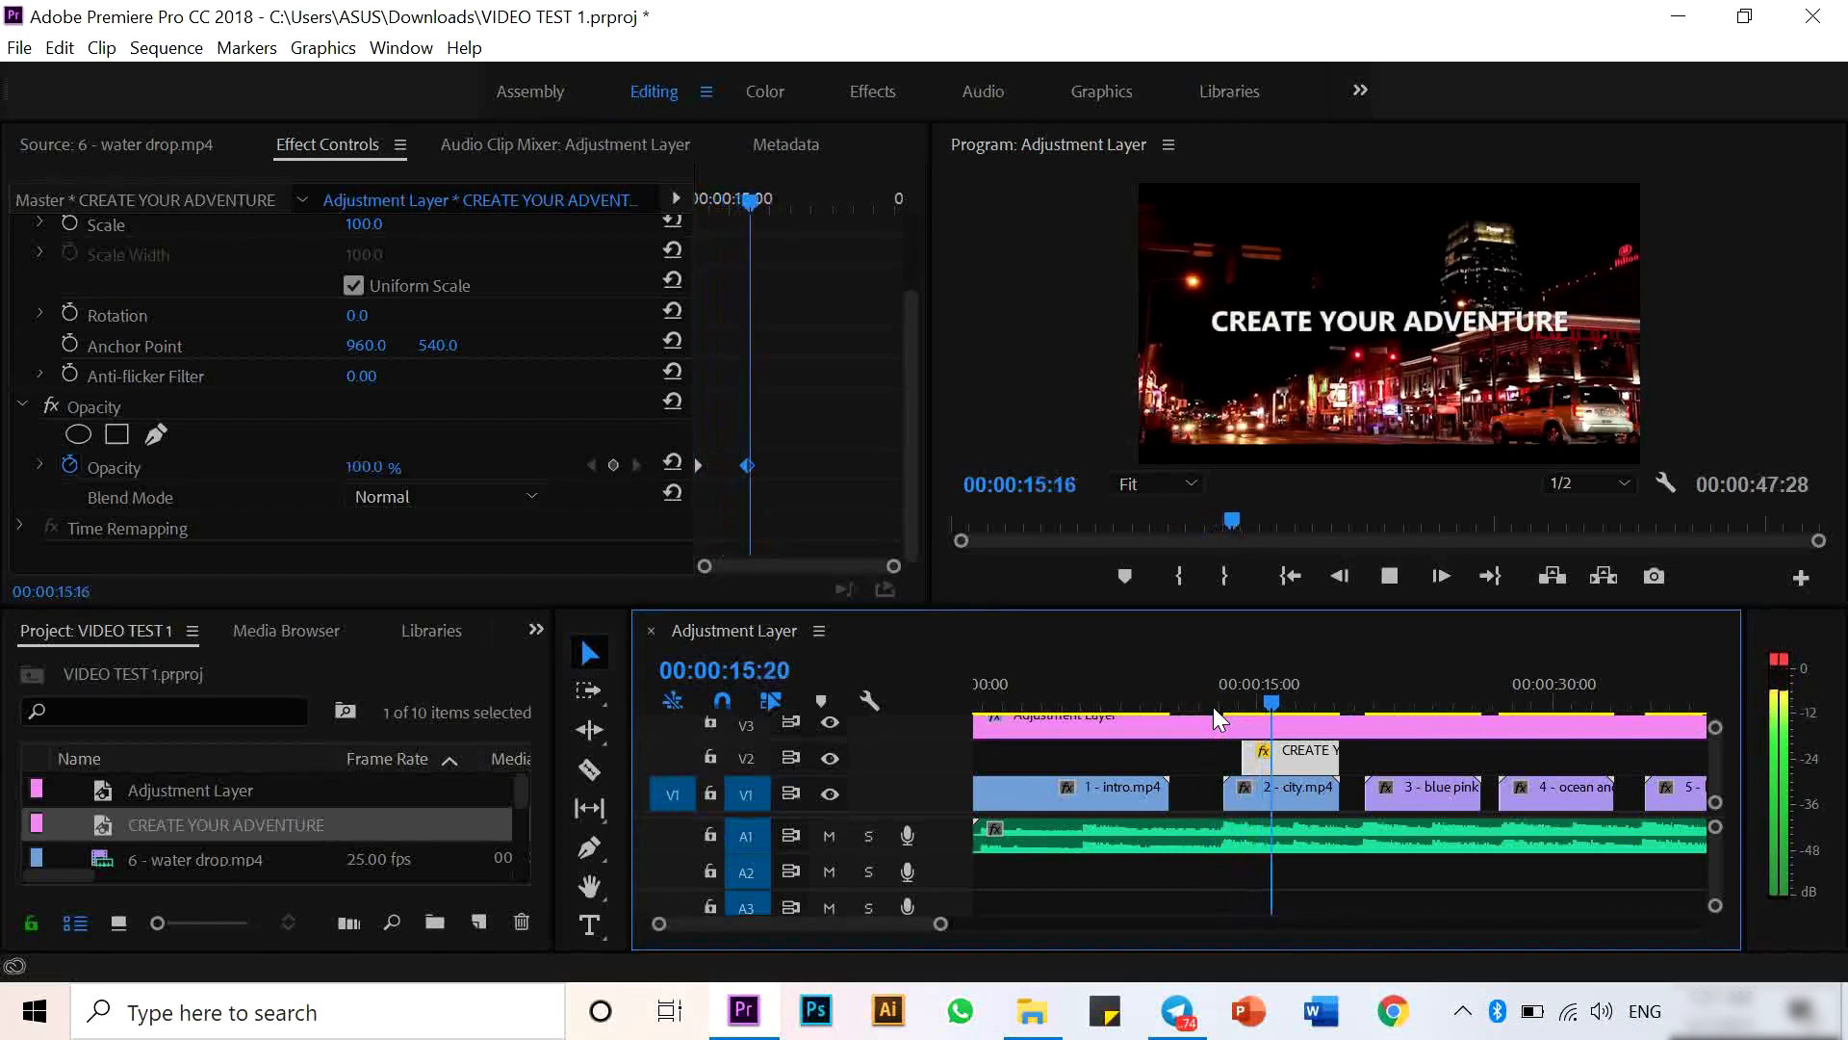
key(space)
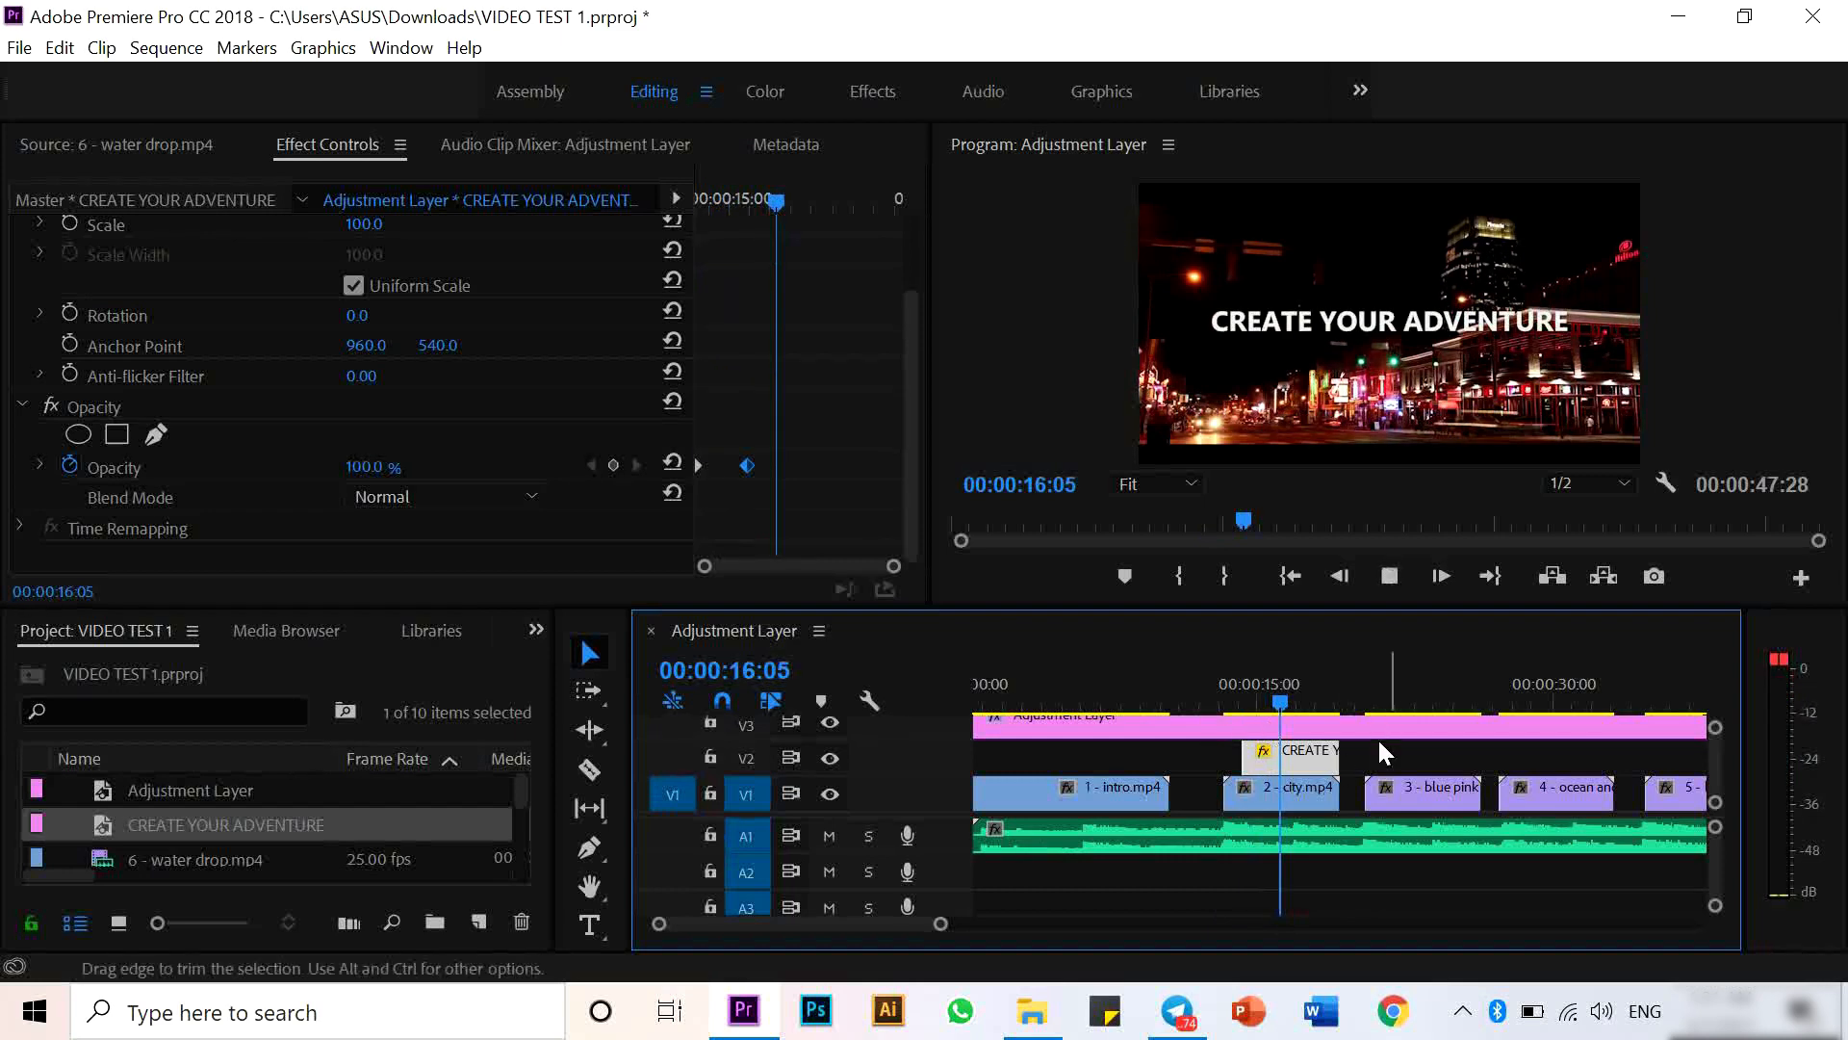
key(space)
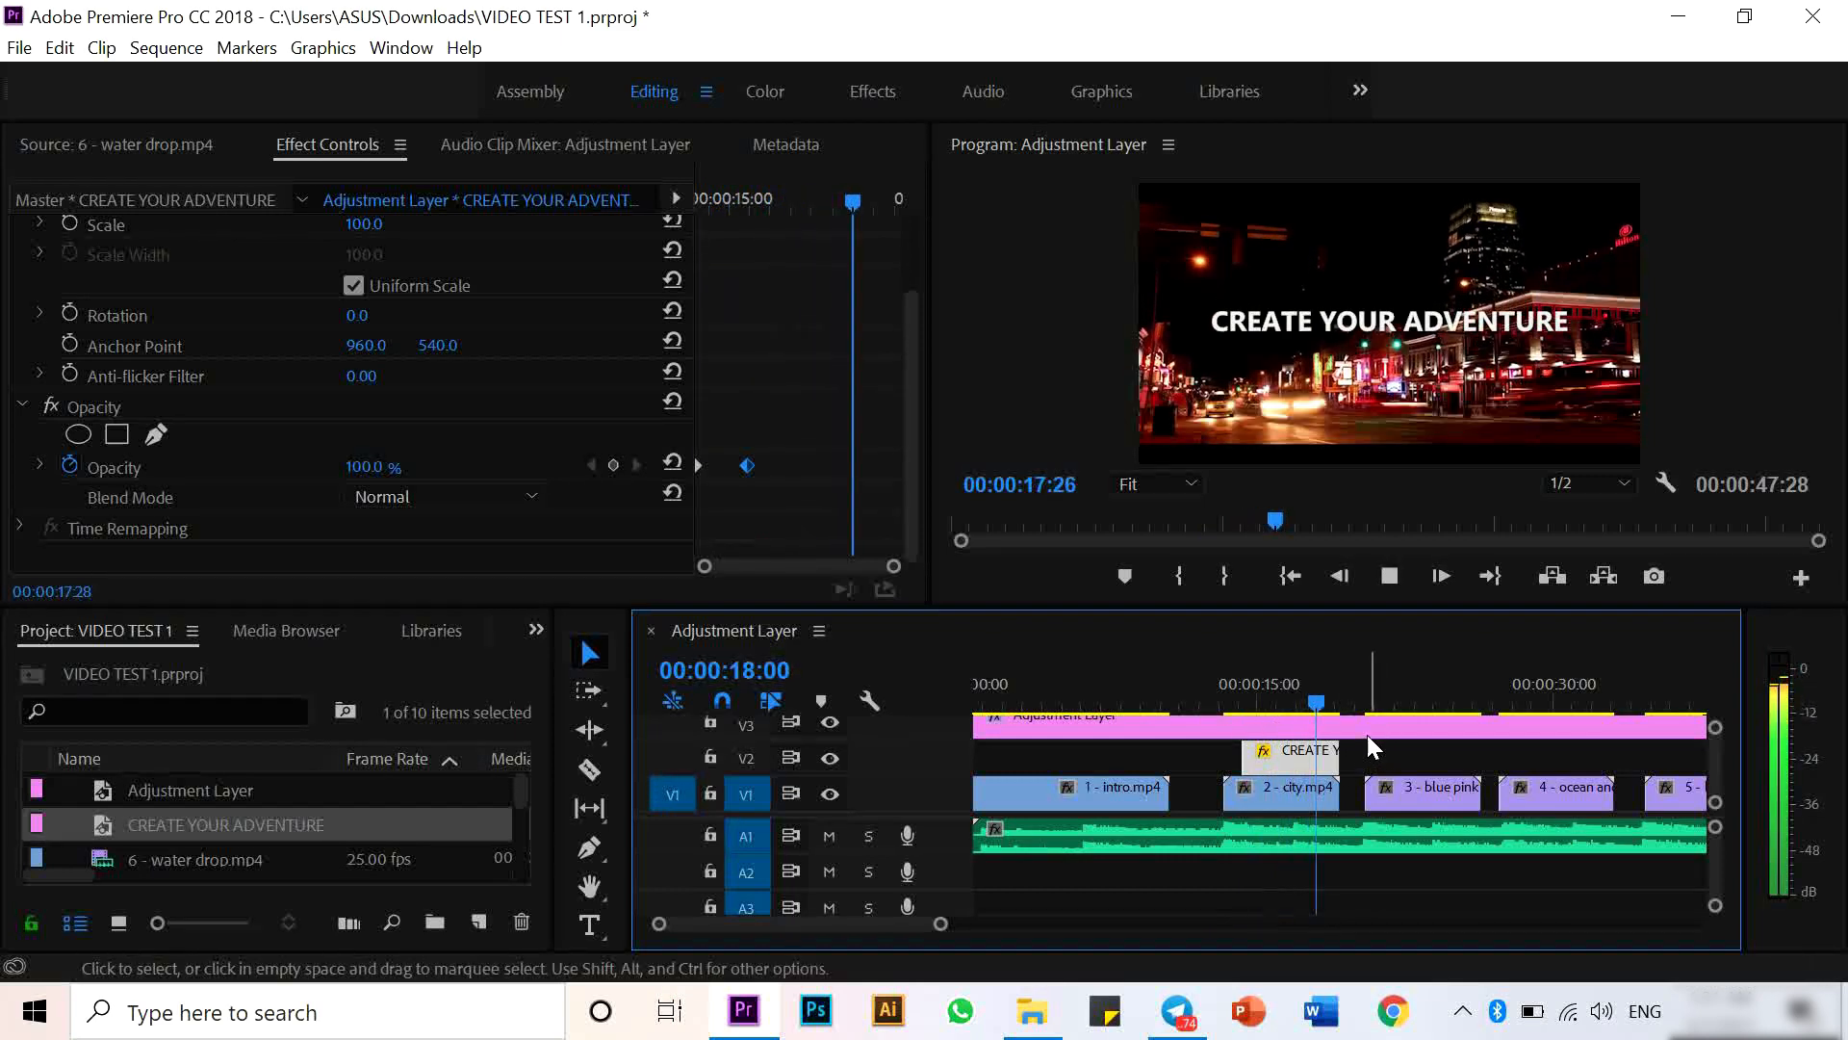
key(space)
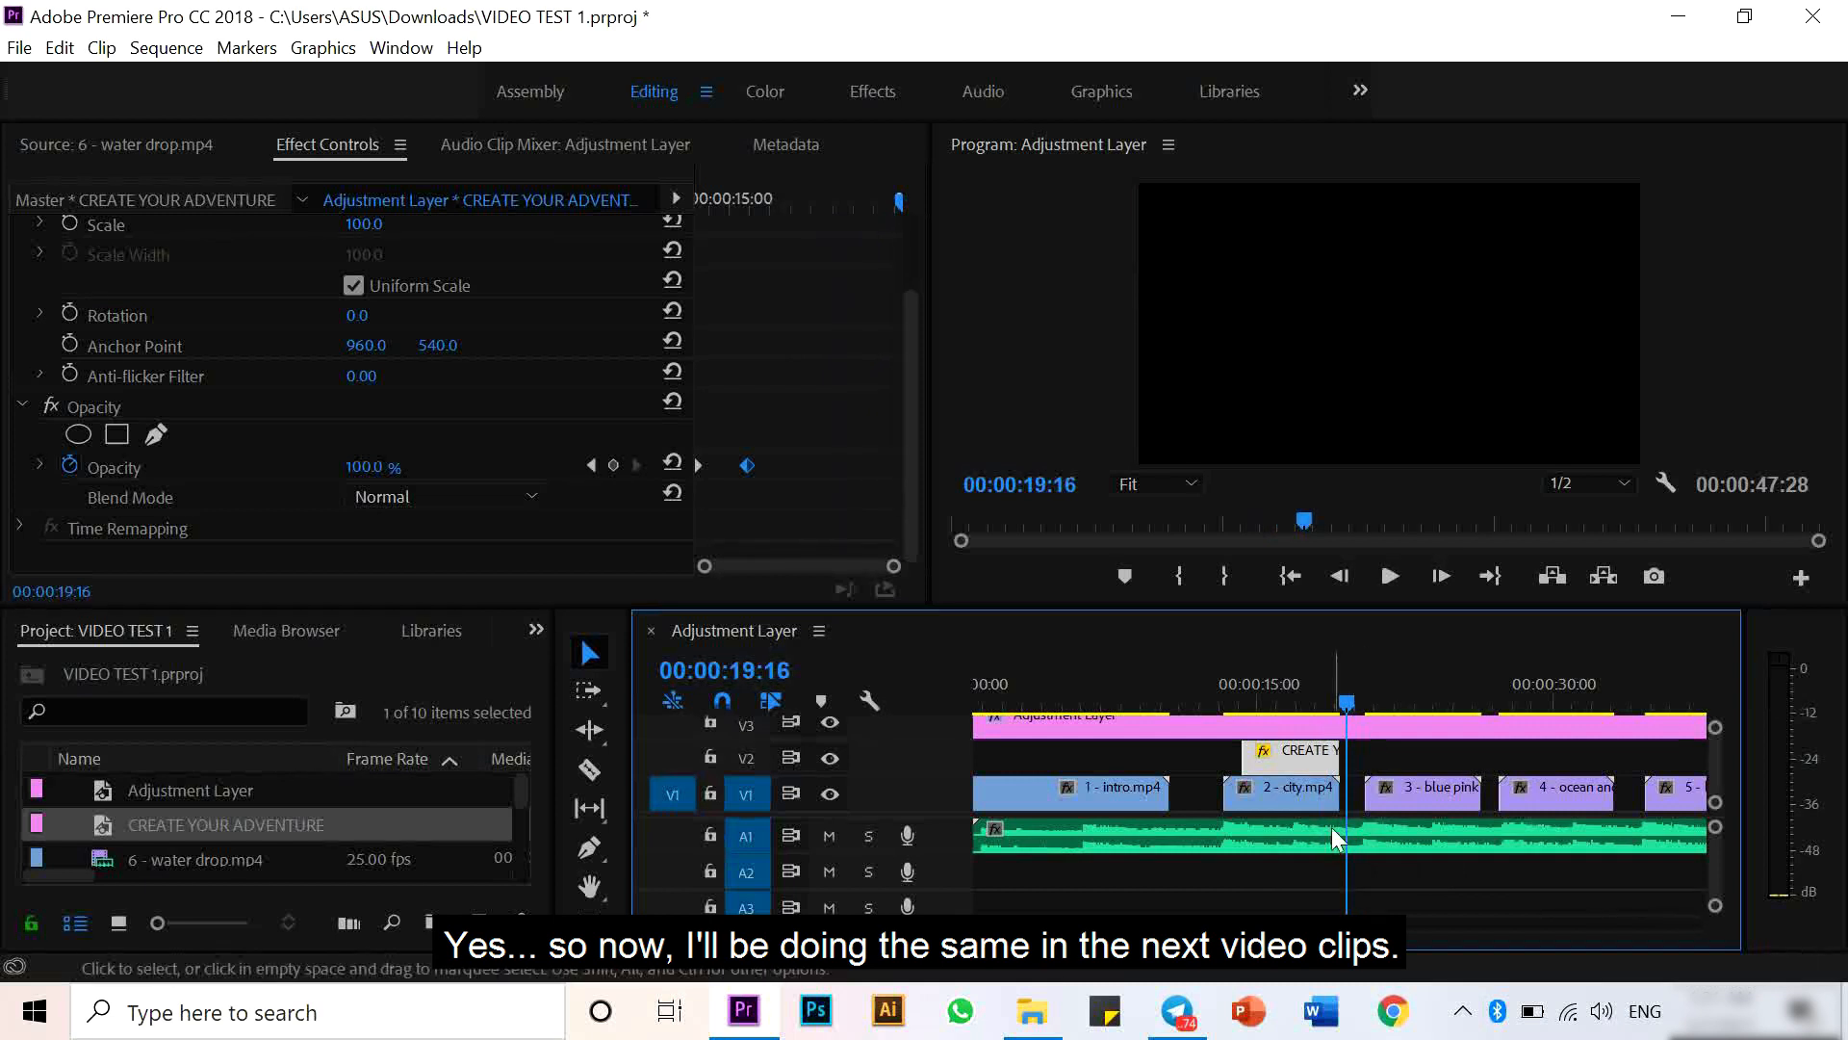
scroll(1368, 808, down, 5)
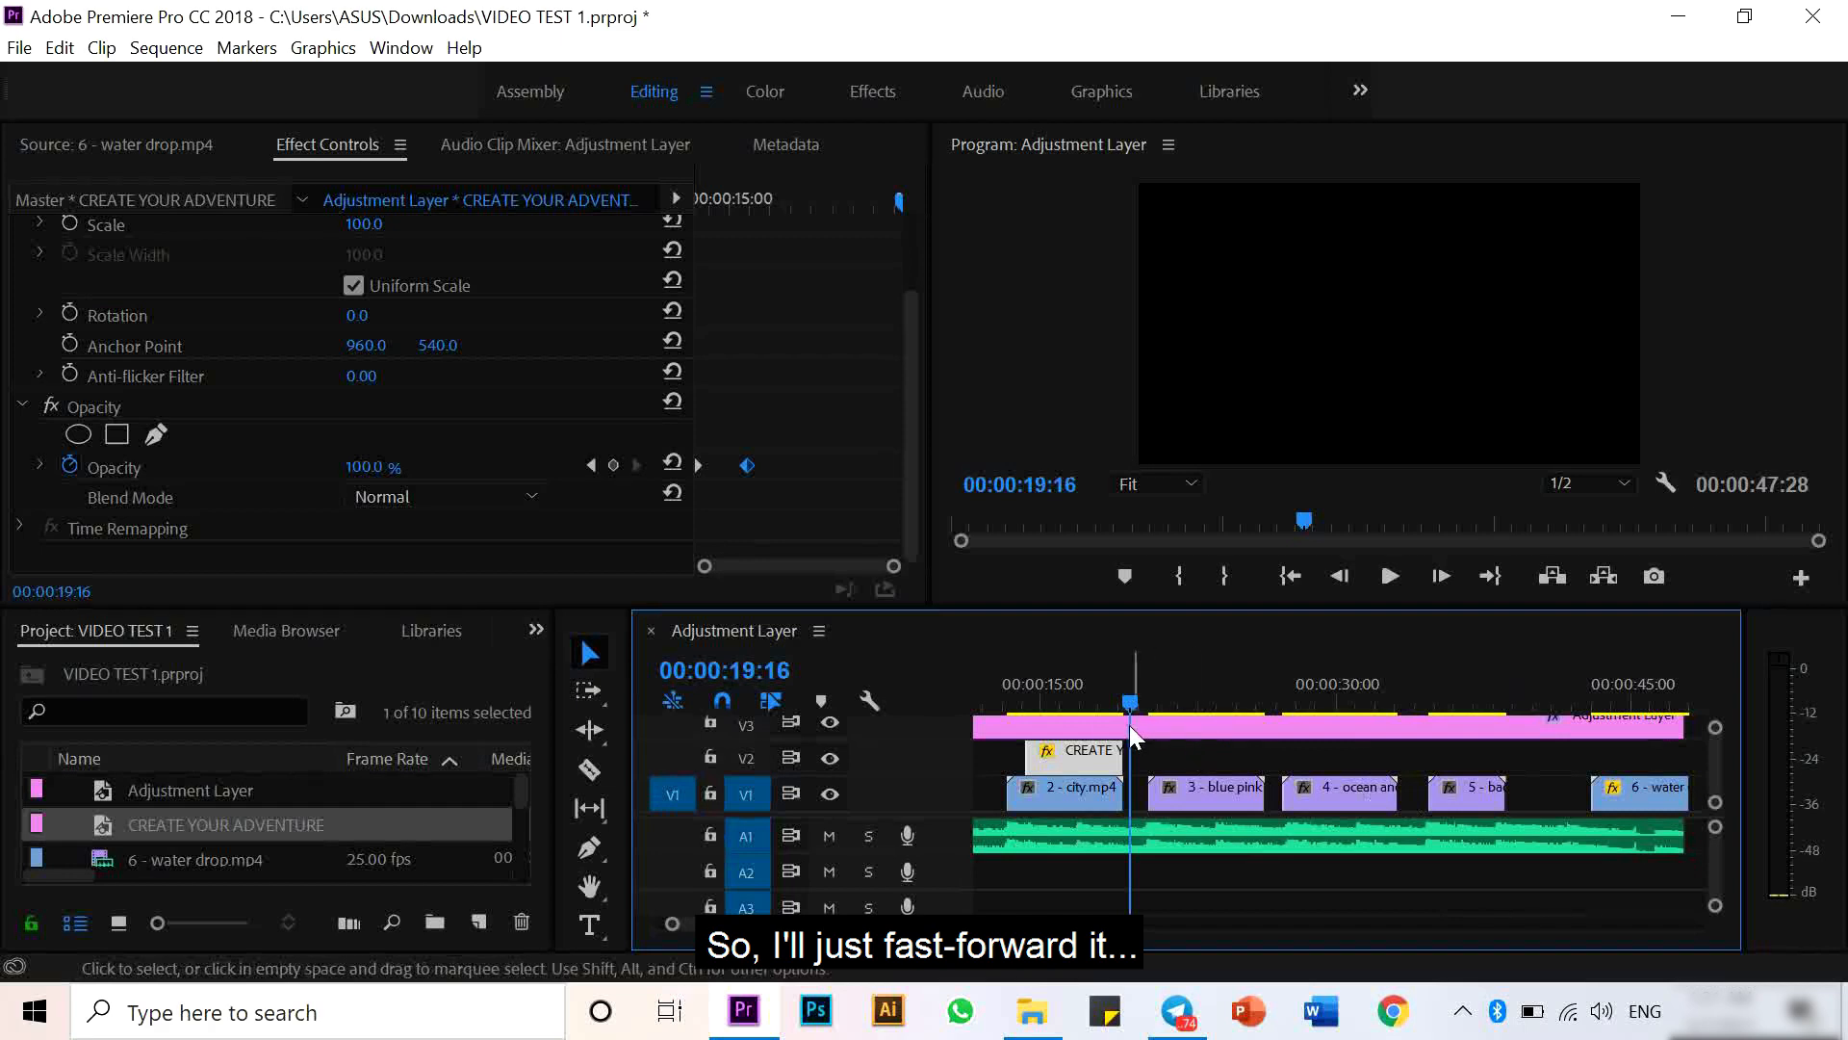
- Create a new legacy title named LIVE YOUR LIFE and switch to the Type tool
click(19, 47)
mouse_move(58, 73)
click(591, 335)
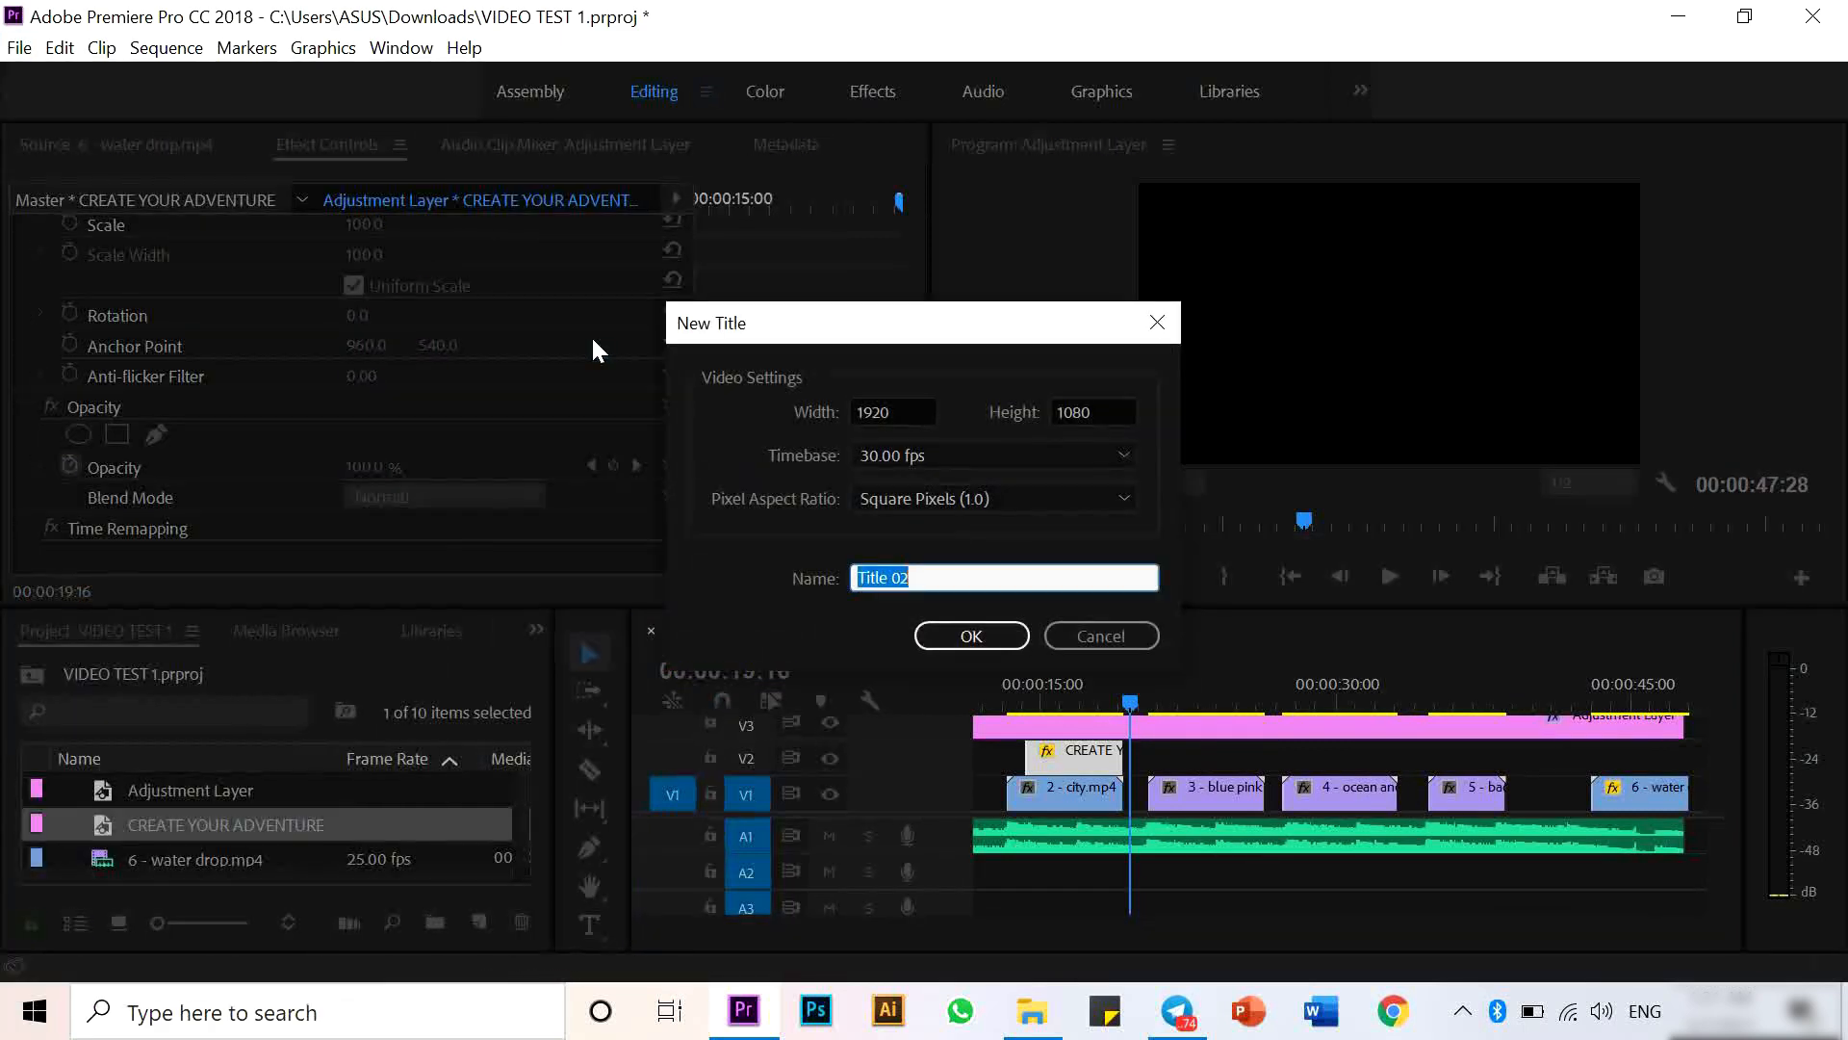
text(LIVE YOUR LIFE)
key(ctrl+a)
key(Return)
key(t)
- Enter LIVE YOUR LIFE as the title text
click(406, 582)
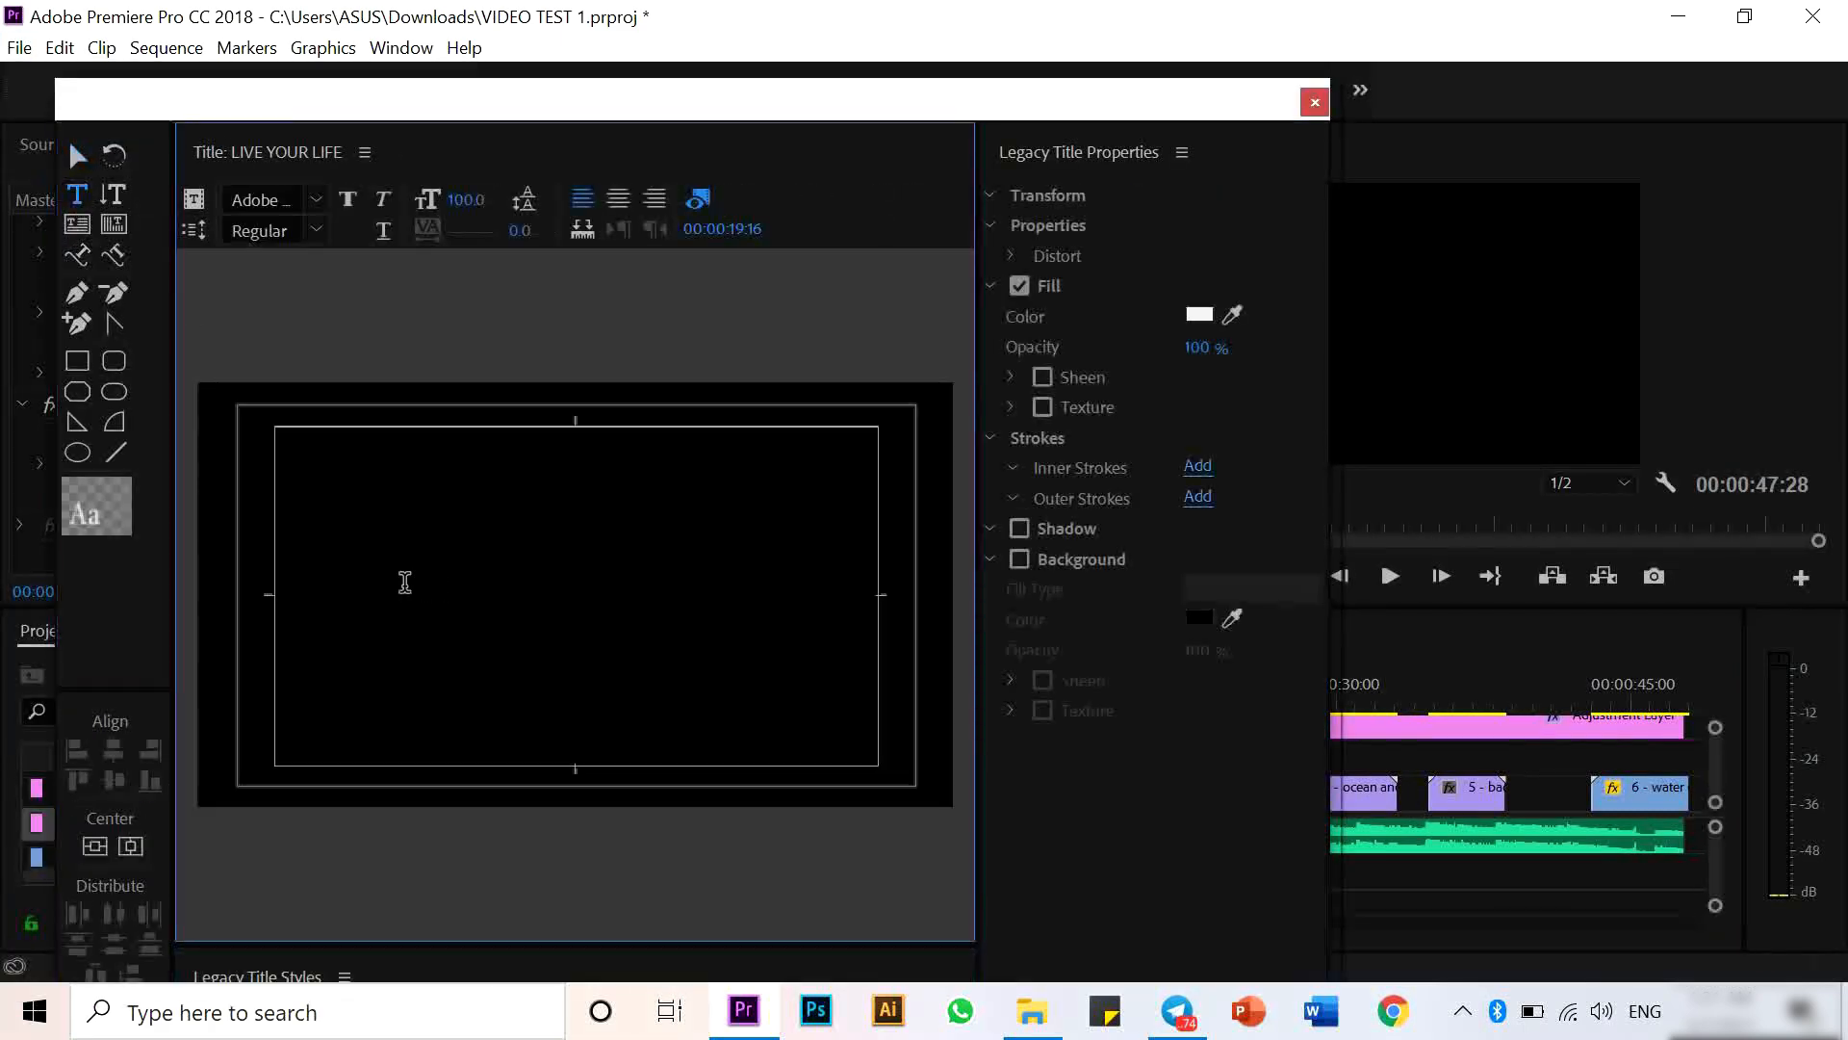
text(LIVE YOUR LIFE)
text(VLIVE)
key(BackSpace)
key(BackSpace)
key(BackSpace)
key(BackSpace)
key(BackSpace)
- Set the title's font to Leelawadee UI with Bold style
click(269, 199)
text(Dubai)
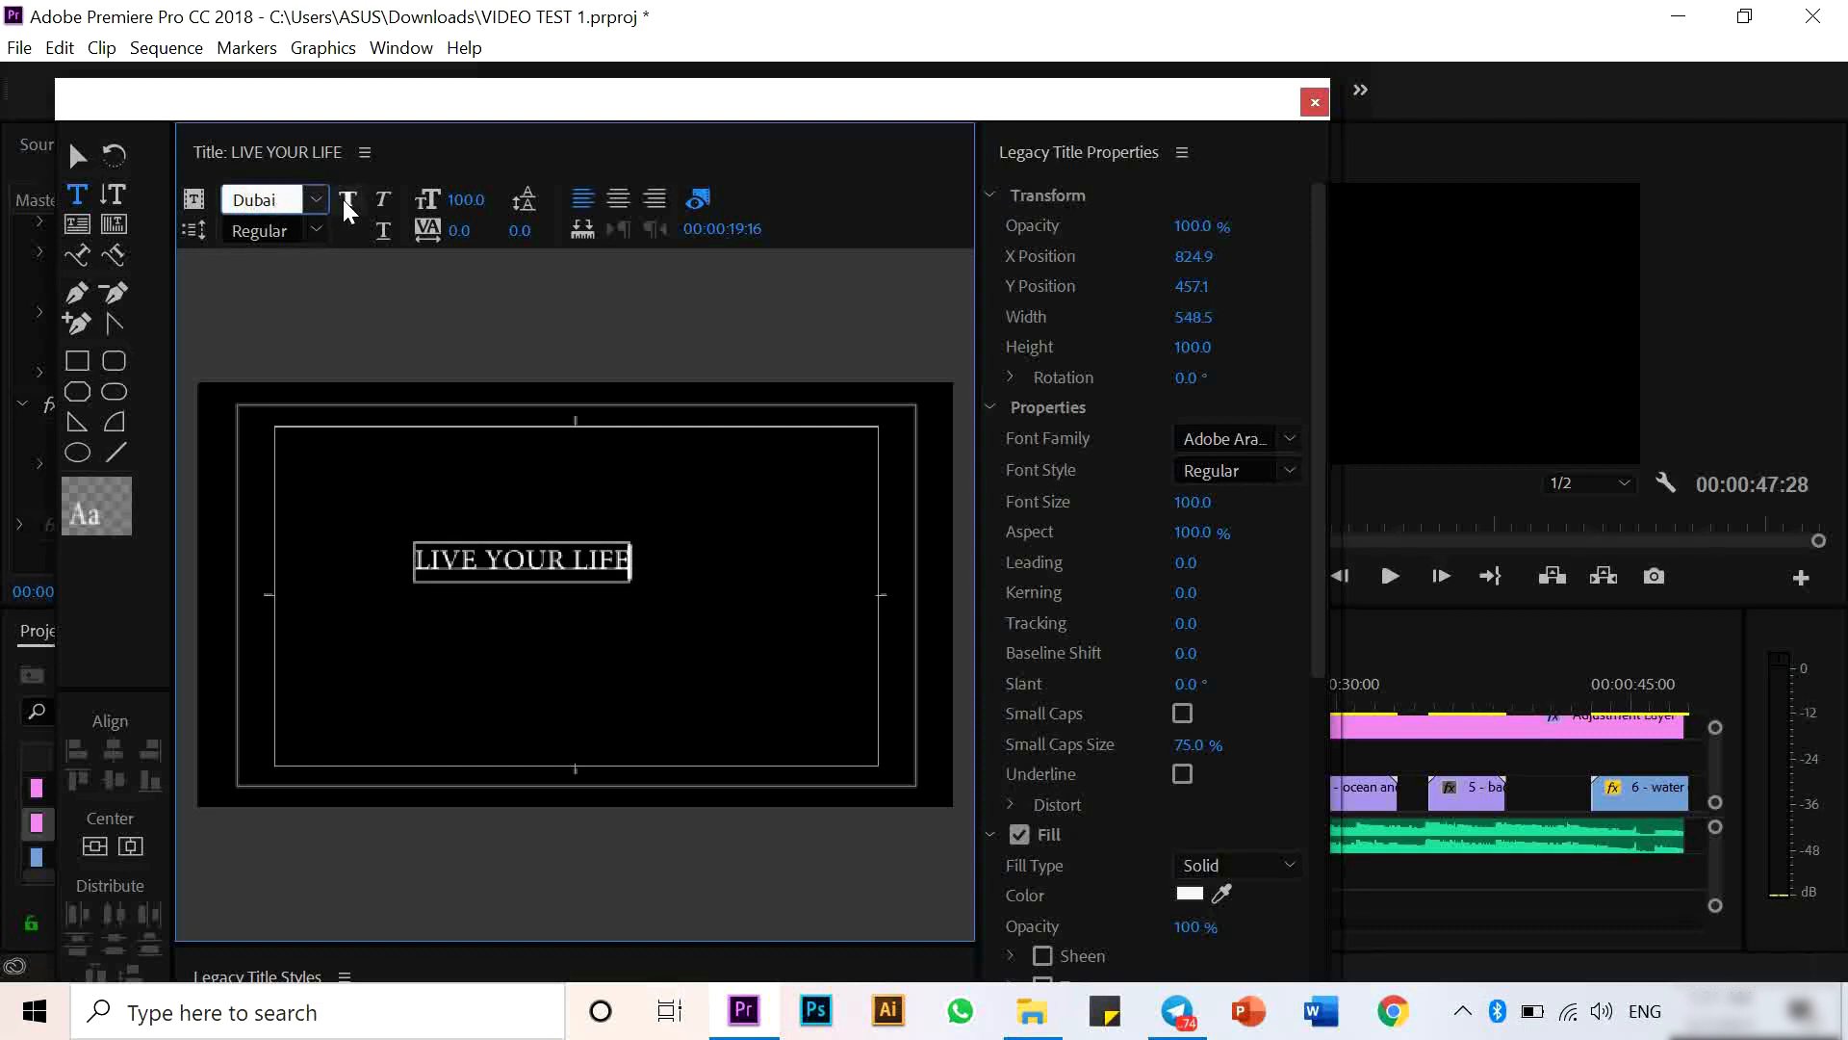
text(Leelawadee UI)
key(Return)
click(317, 230)
click(321, 265)
- Center the text horizontally and vertically and enable its shadow
click(95, 846)
click(131, 846)
scroll(1048, 801, down, 1)
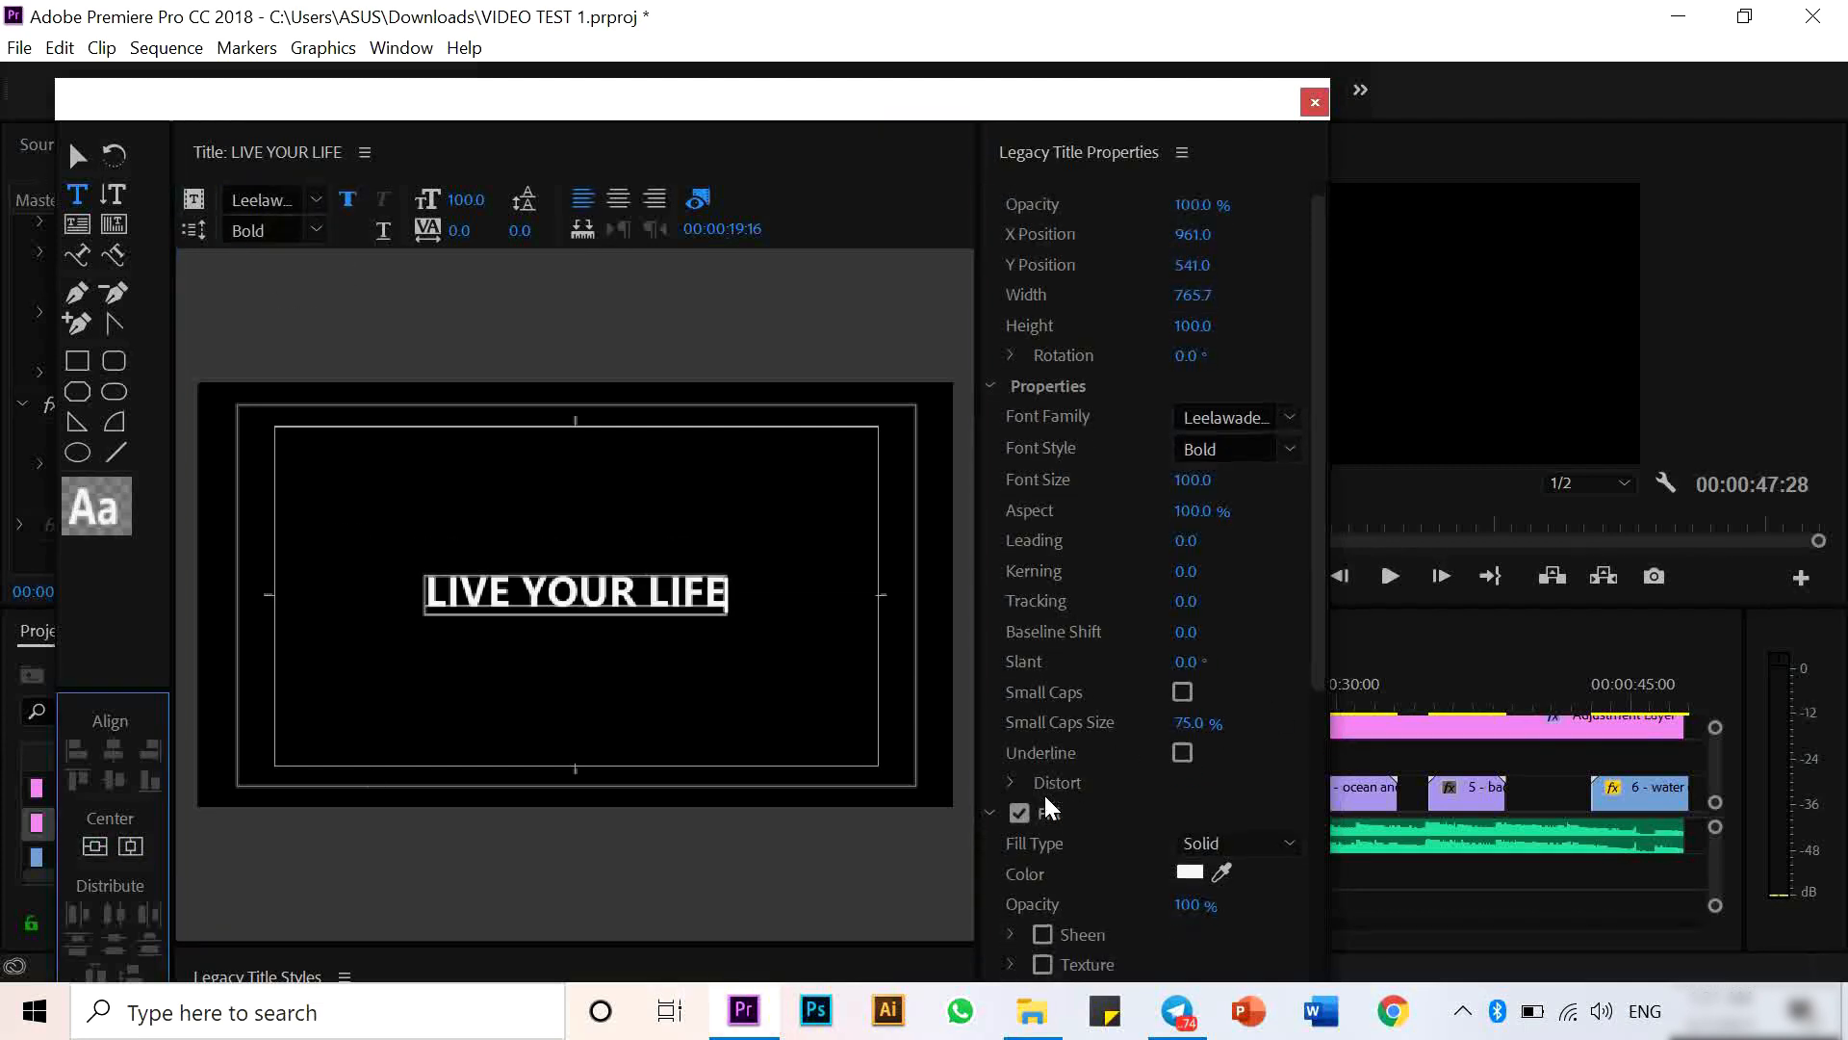
scroll(1049, 808, down, 3)
click(1016, 920)
- Close the titler and place the LIVE YOUR LIFE title on V2 after the CREATE YOUR ADVENTURE title
click(1315, 101)
drag(231, 828, 1162, 770)
click(1215, 761)
- Keyframe the LIVE YOUR LIFE title's opacity from 0% at its start to 100% a moment later
scroll(812, 419, down, 5)
click(613, 465)
click(743, 198)
click(614, 466)
click(591, 465)
text(0)
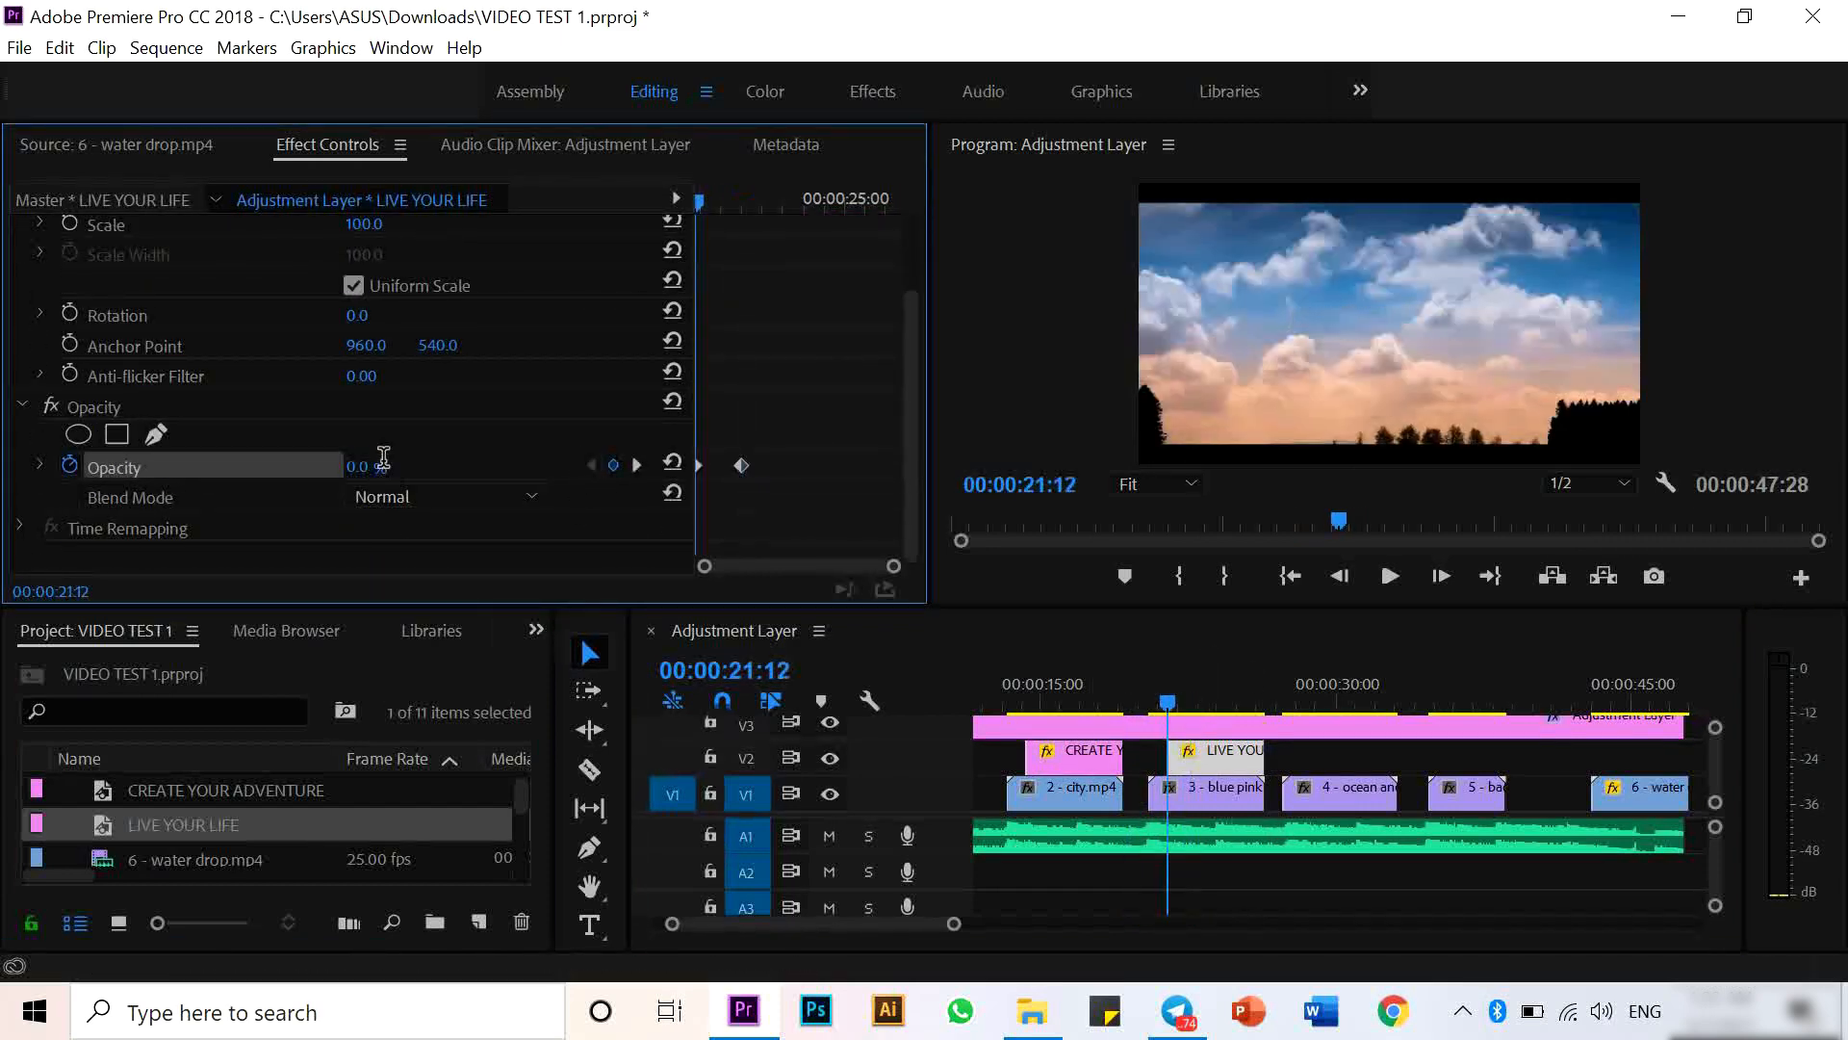
- Create a new legacy title named CHOOSE YOUR JOURNEY at the playhead around 30 seconds
click(1306, 685)
click(19, 47)
mouse_move(58, 78)
click(589, 337)
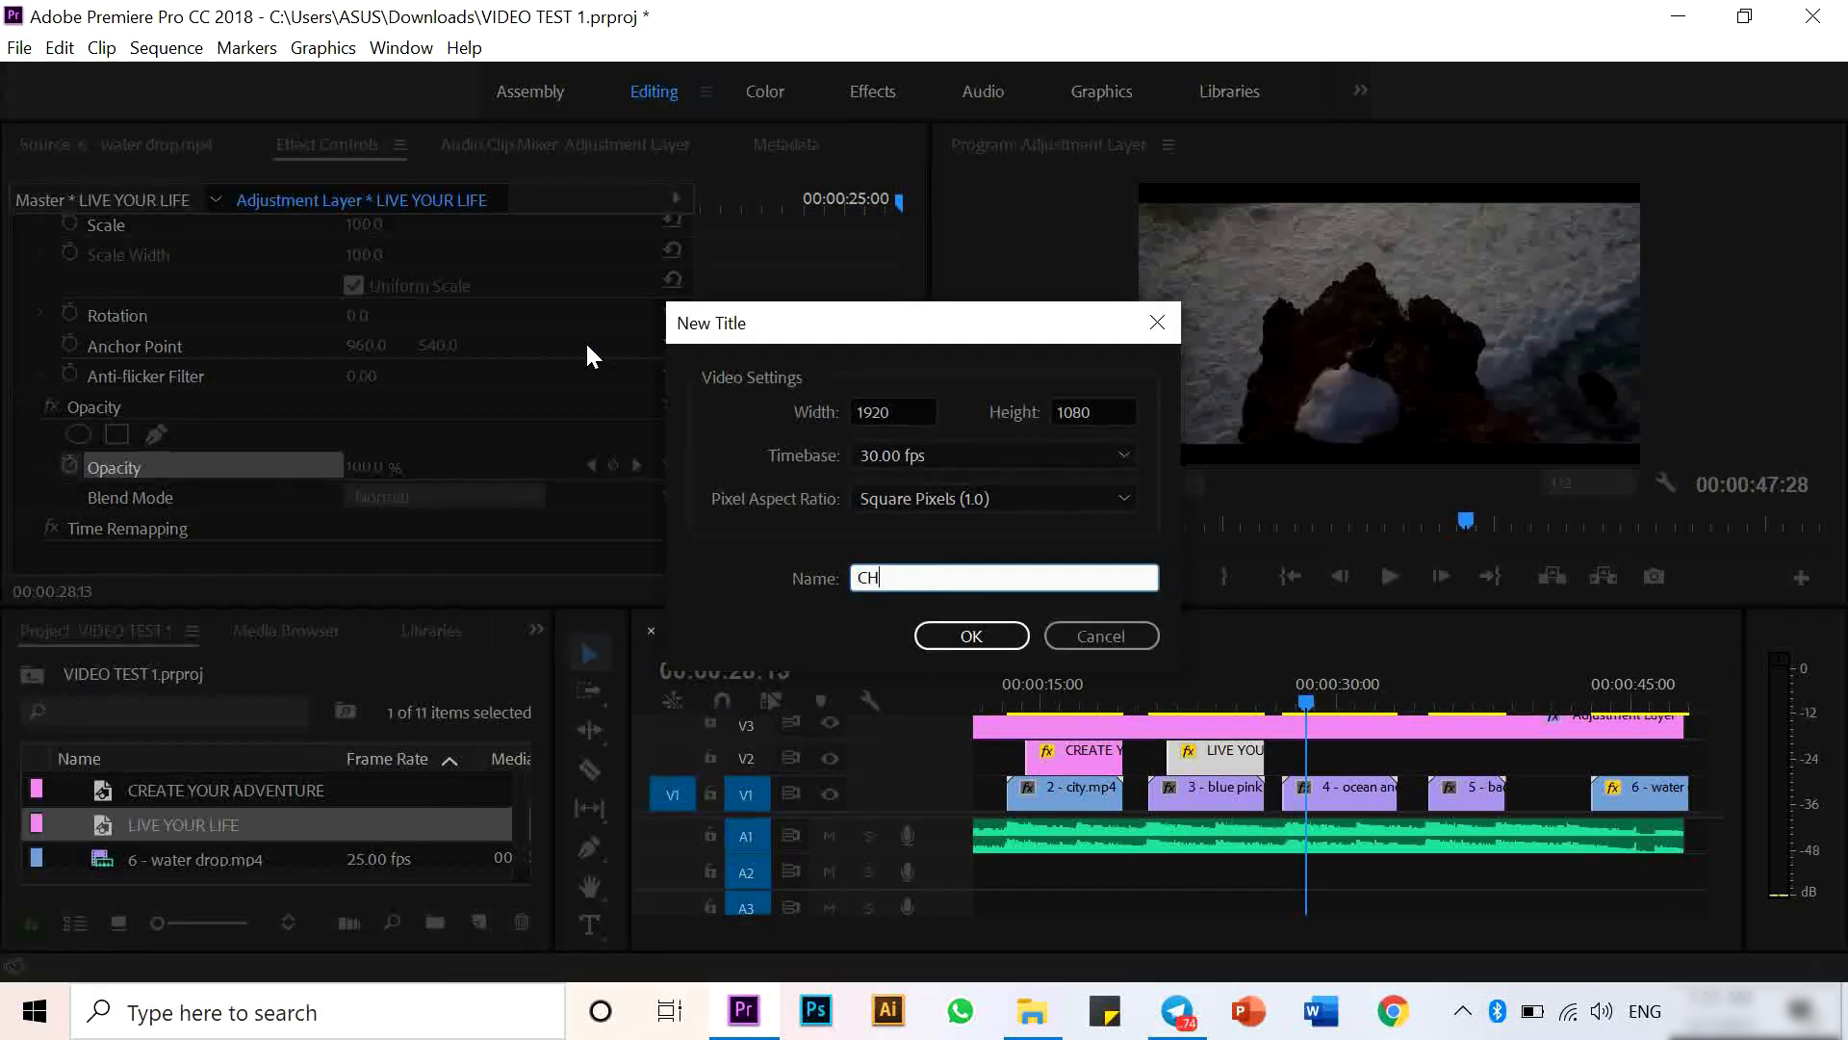
text(CHOOSE YOUR JOURNEY)
key(Return)
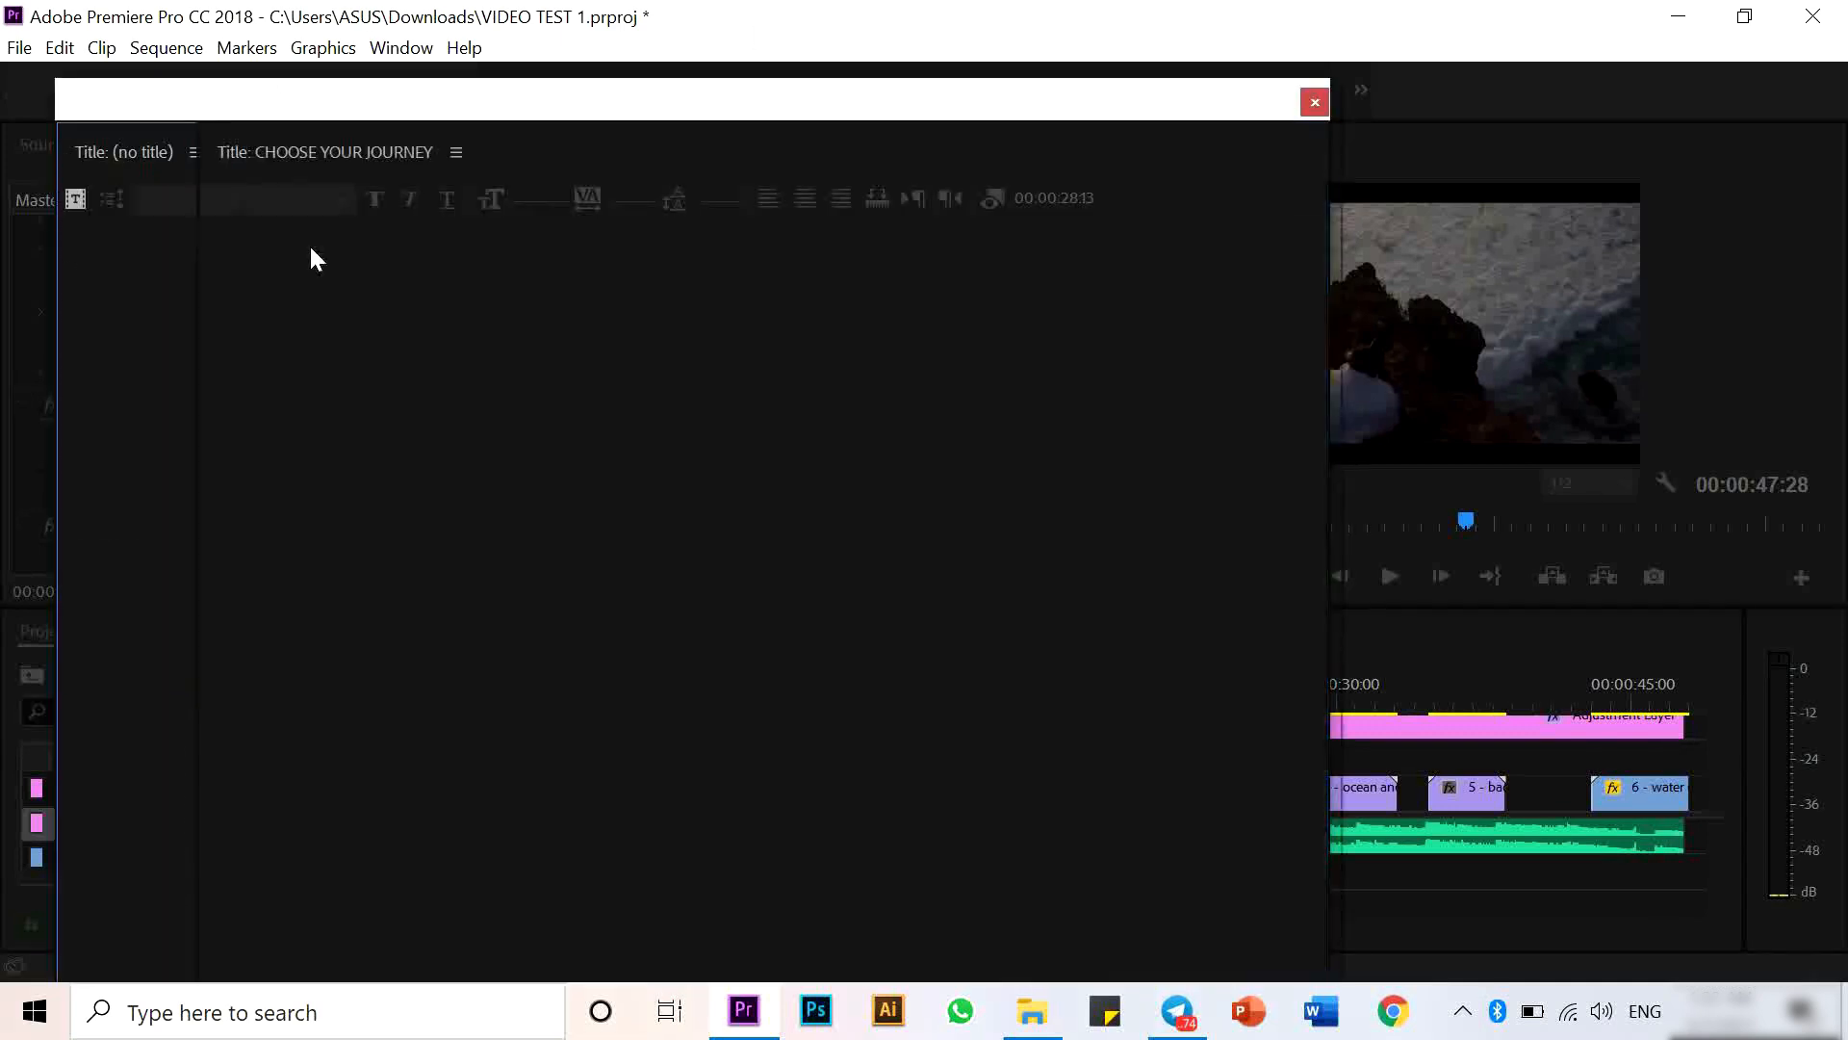
- Set the CHOOSE YOUR JOURNEY text to Leelawadee UI Bold
click(291, 202)
text(Leelawadee UI)
click(316, 230)
click(260, 332)
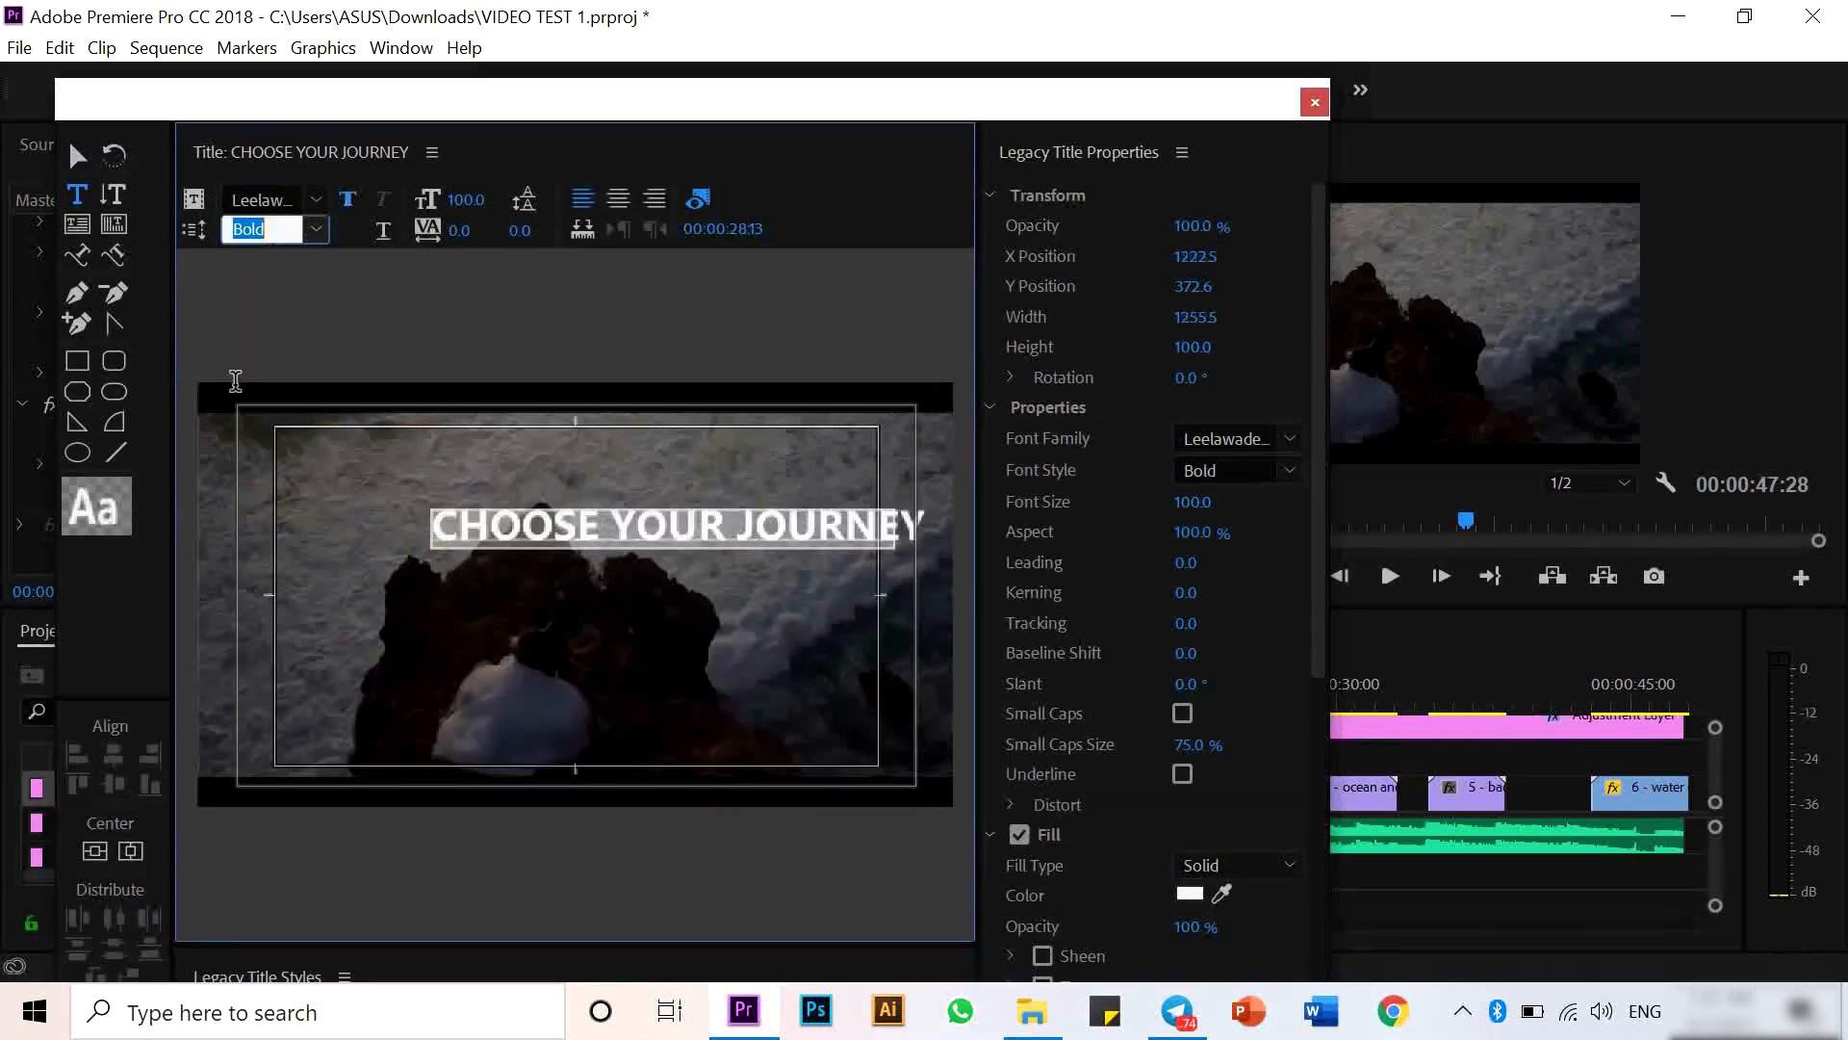
- Center the text horizontally and vertically, enable its shadow, and close the titler
click(94, 851)
click(130, 851)
drag(1319, 635, 1319, 949)
click(1020, 608)
click(1315, 101)
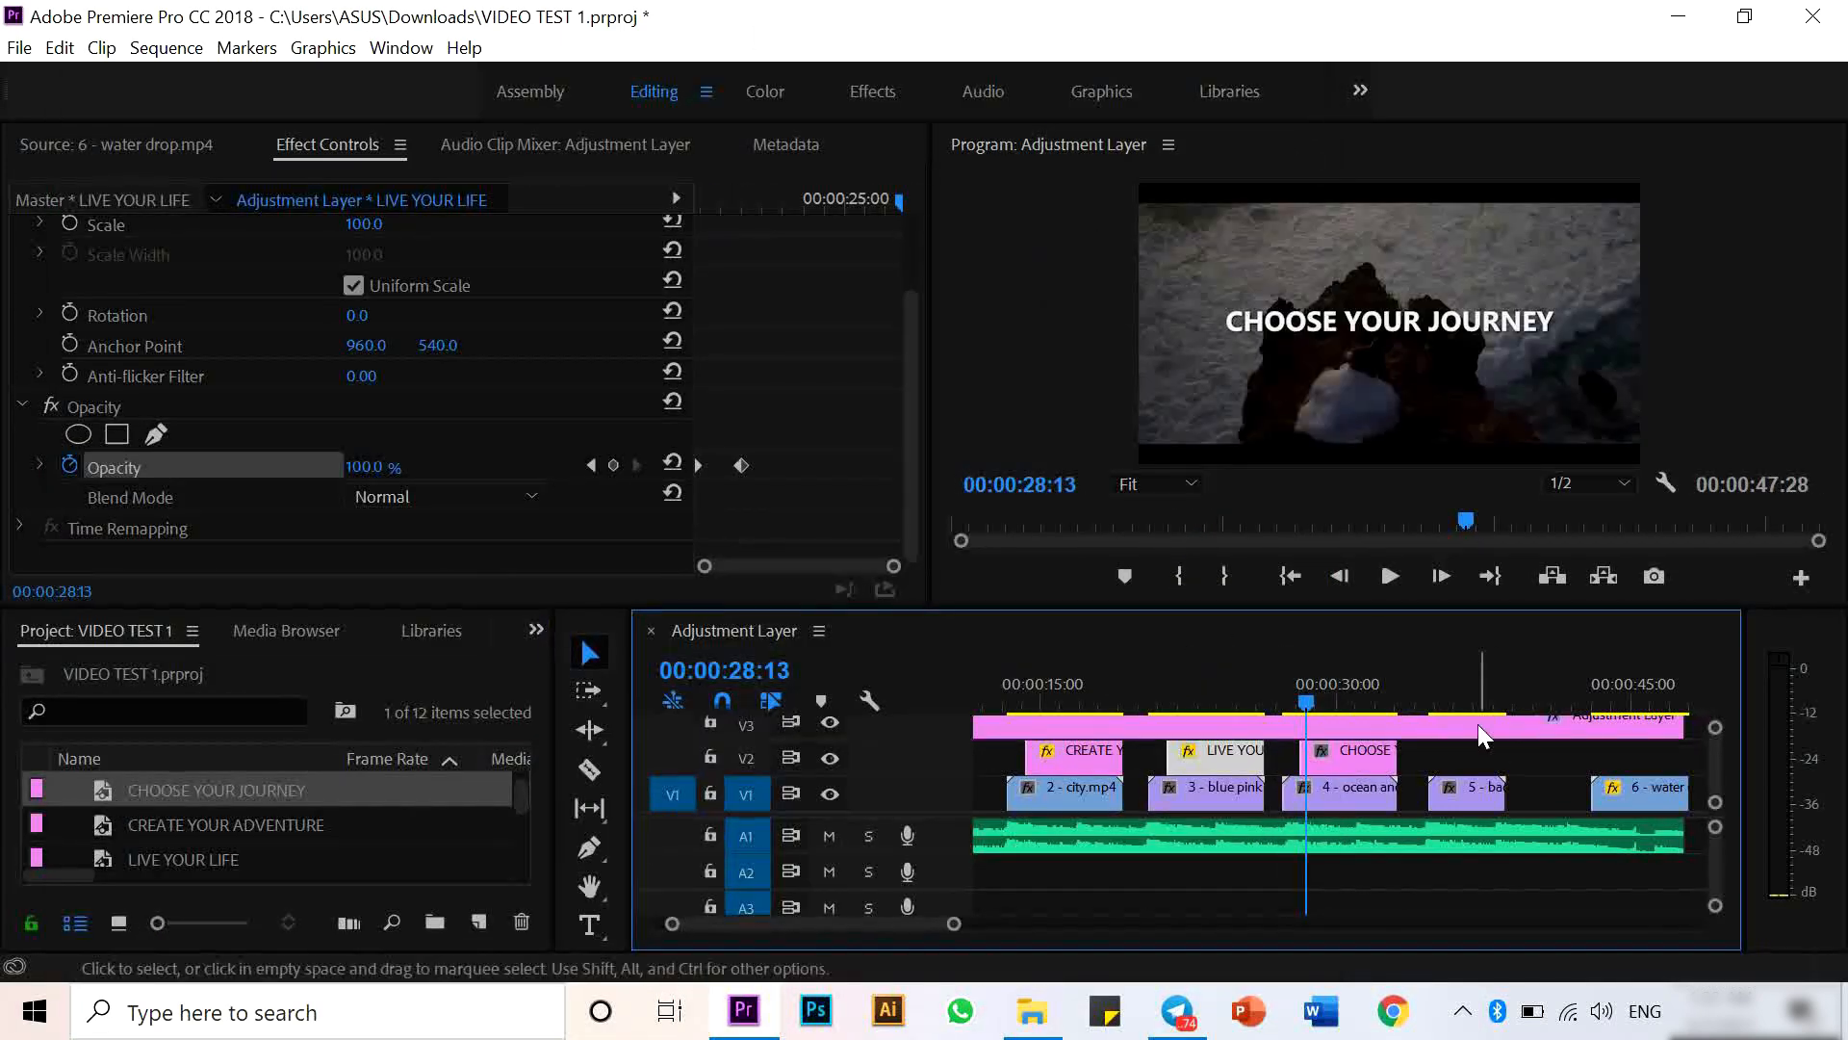
- Create a new legacy title named BE TRUE TO YOURSELF at the playhead further along the timeline
click(1441, 685)
click(19, 48)
mouse_move(58, 78)
click(545, 349)
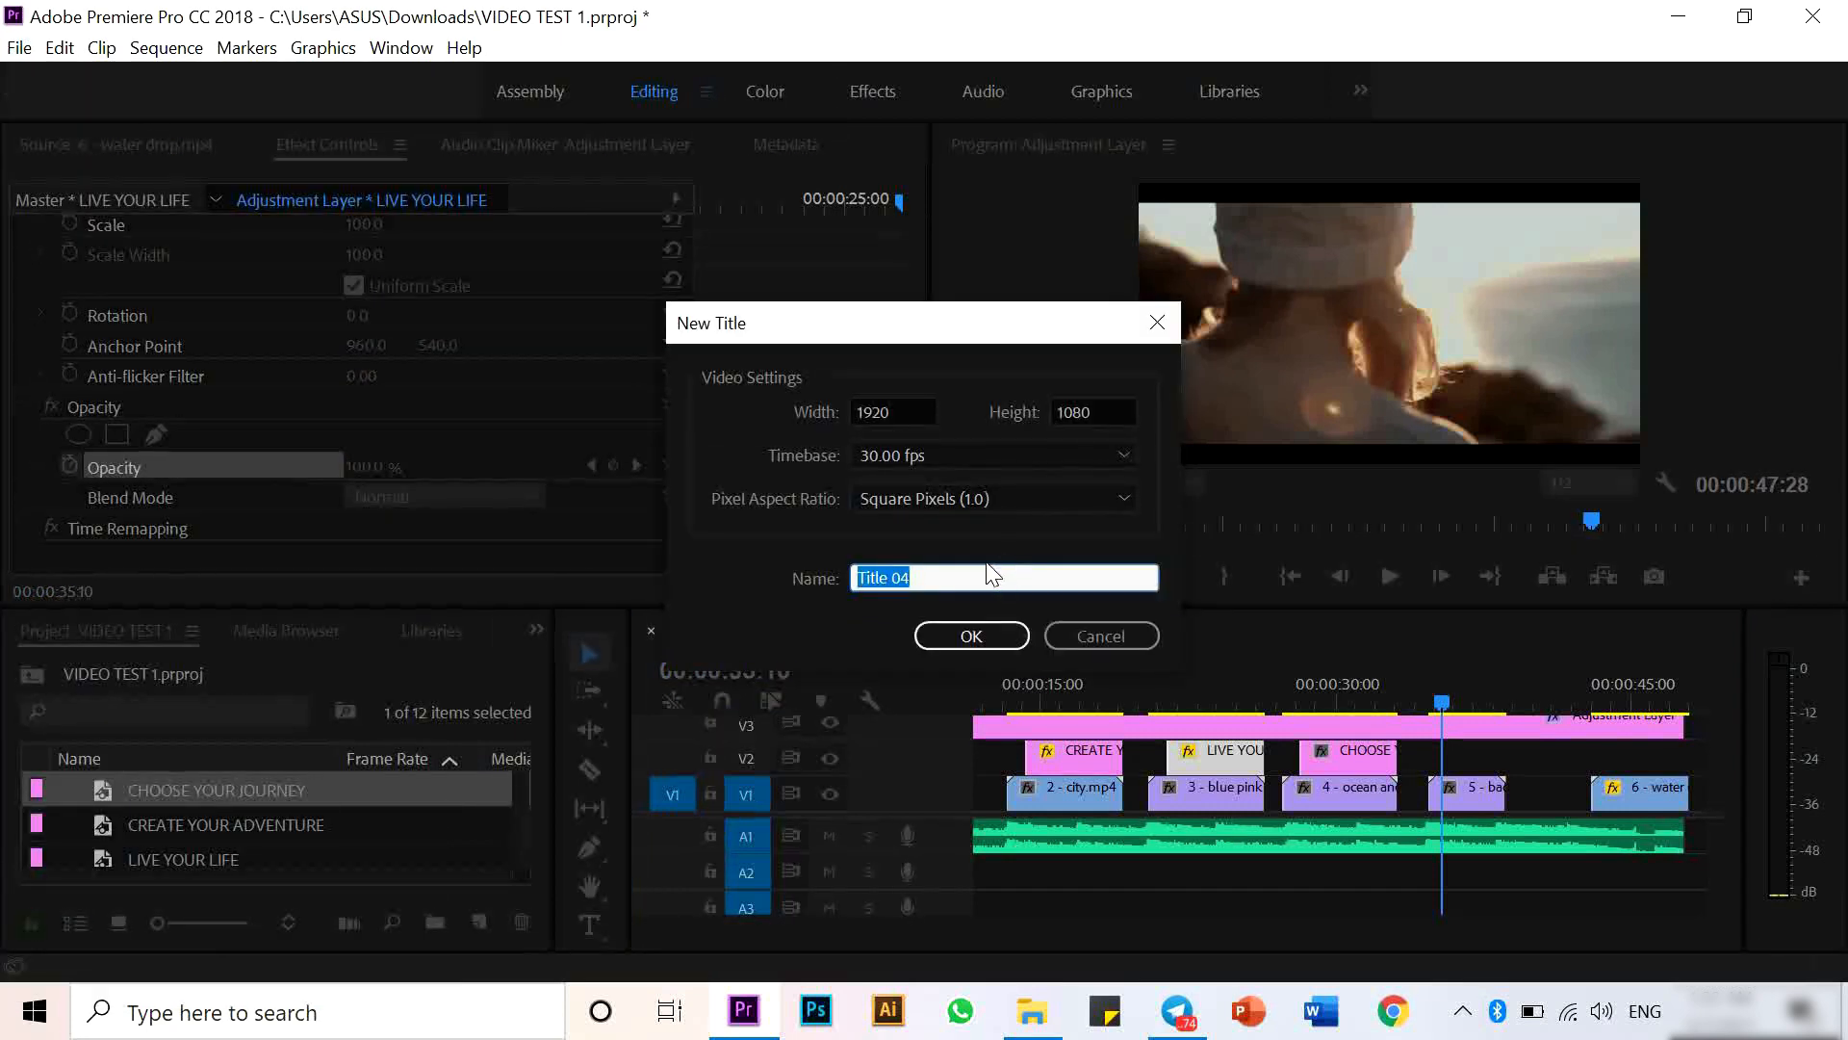
text(BE TRUE TO YOURSELF)
key(Return)
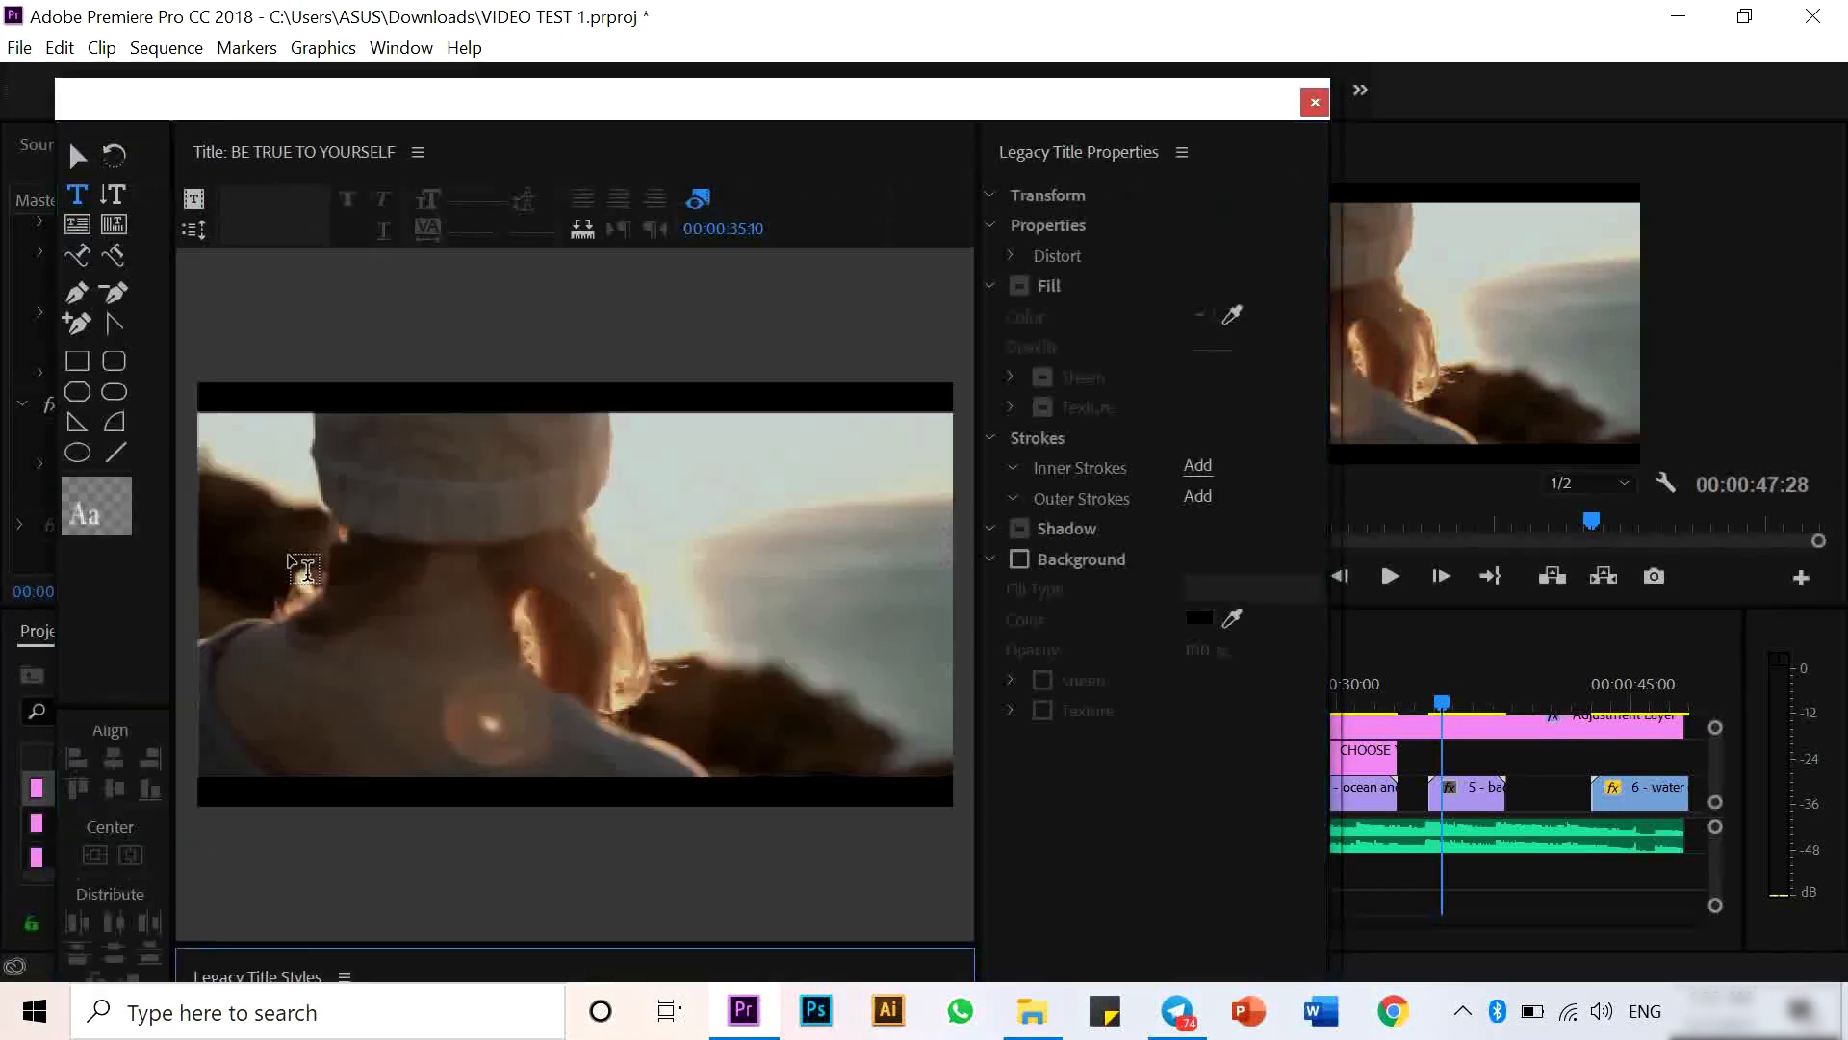
- Set the BE TRUE TO YOURSELF text to Bold and center it horizontally
click(274, 230)
click(270, 264)
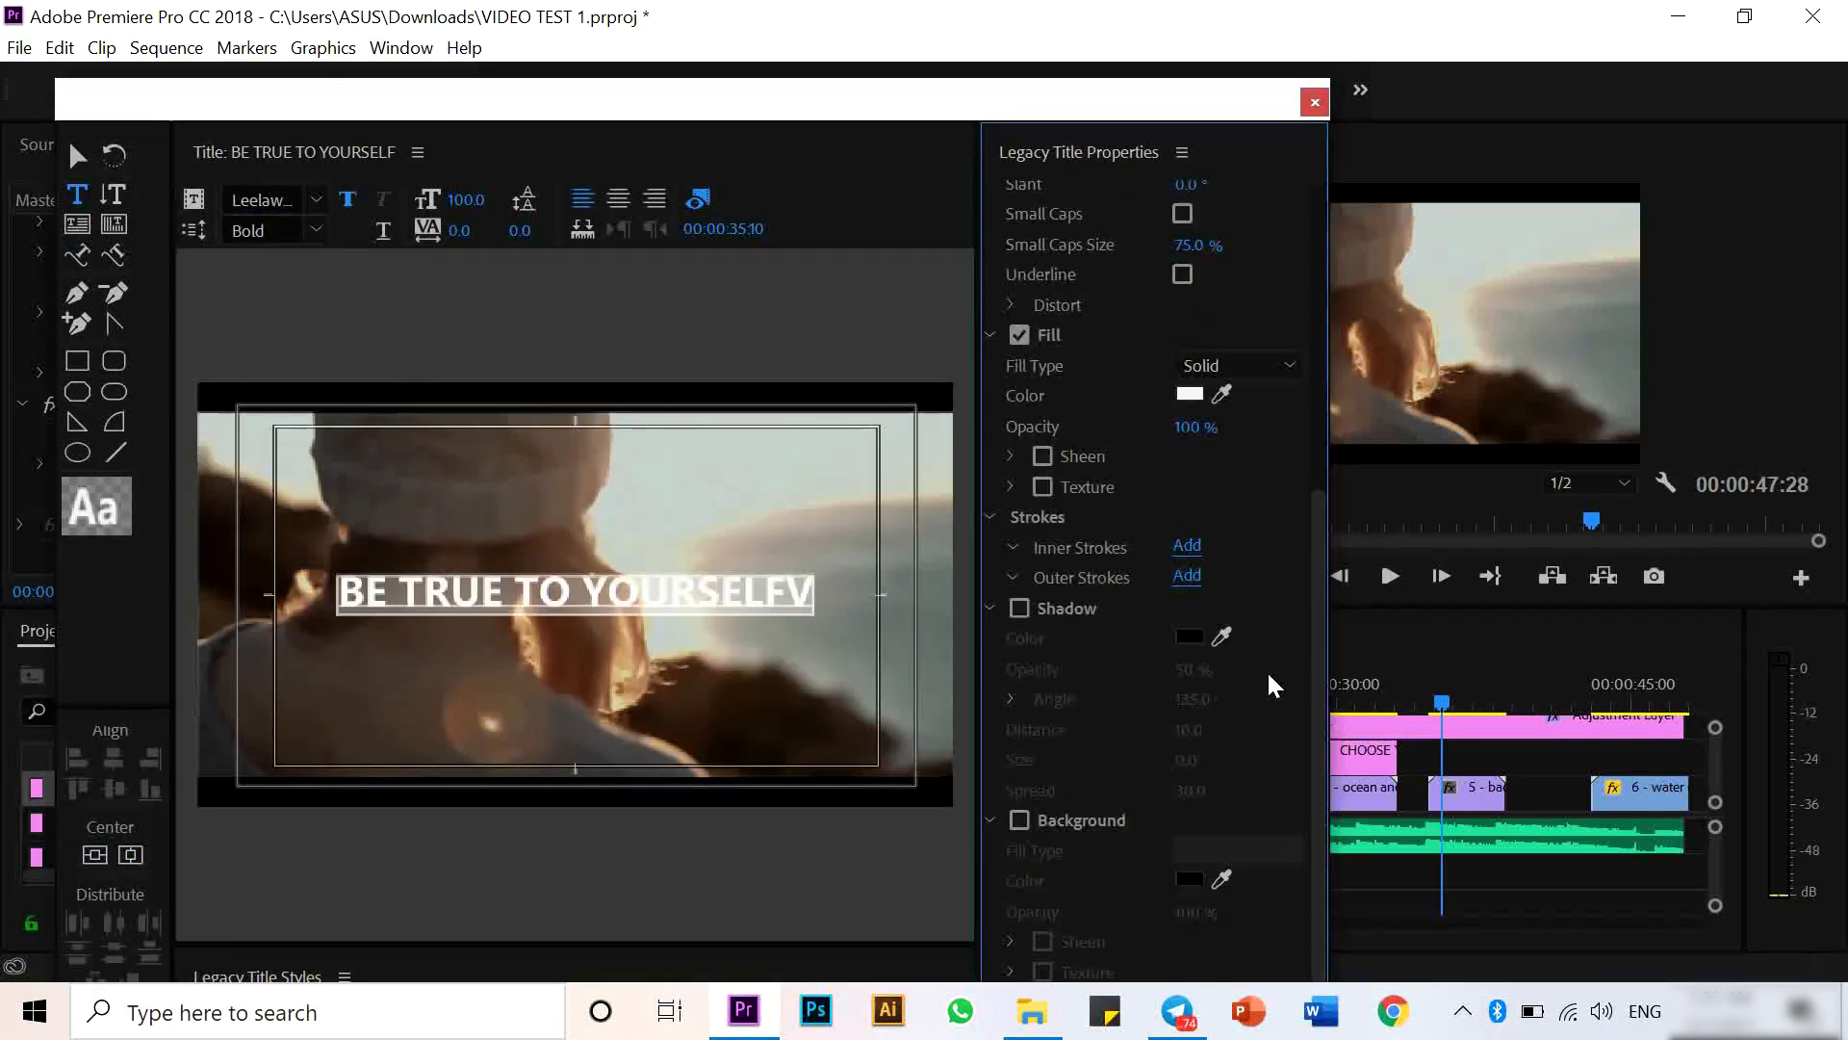
click(93, 855)
- Close the titler, place BE TRUE TO YOURSELF on V2 and shorten its end slightly
click(1315, 102)
drag(210, 790, 1444, 758)
drag(1539, 757, 1504, 757)
- Keyframe the BE TRUE TO YOURSELF title's opacity from 0% at its start to 100% shortly after
click(614, 564)
drag(700, 200, 743, 198)
click(613, 563)
click(591, 563)
click(364, 564)
text(0)
key(Return)
- Create a new legacy title named MAKE YOUR OWN STORY at the playhead near 39 seconds
click(1522, 688)
click(20, 48)
mouse_move(60, 80)
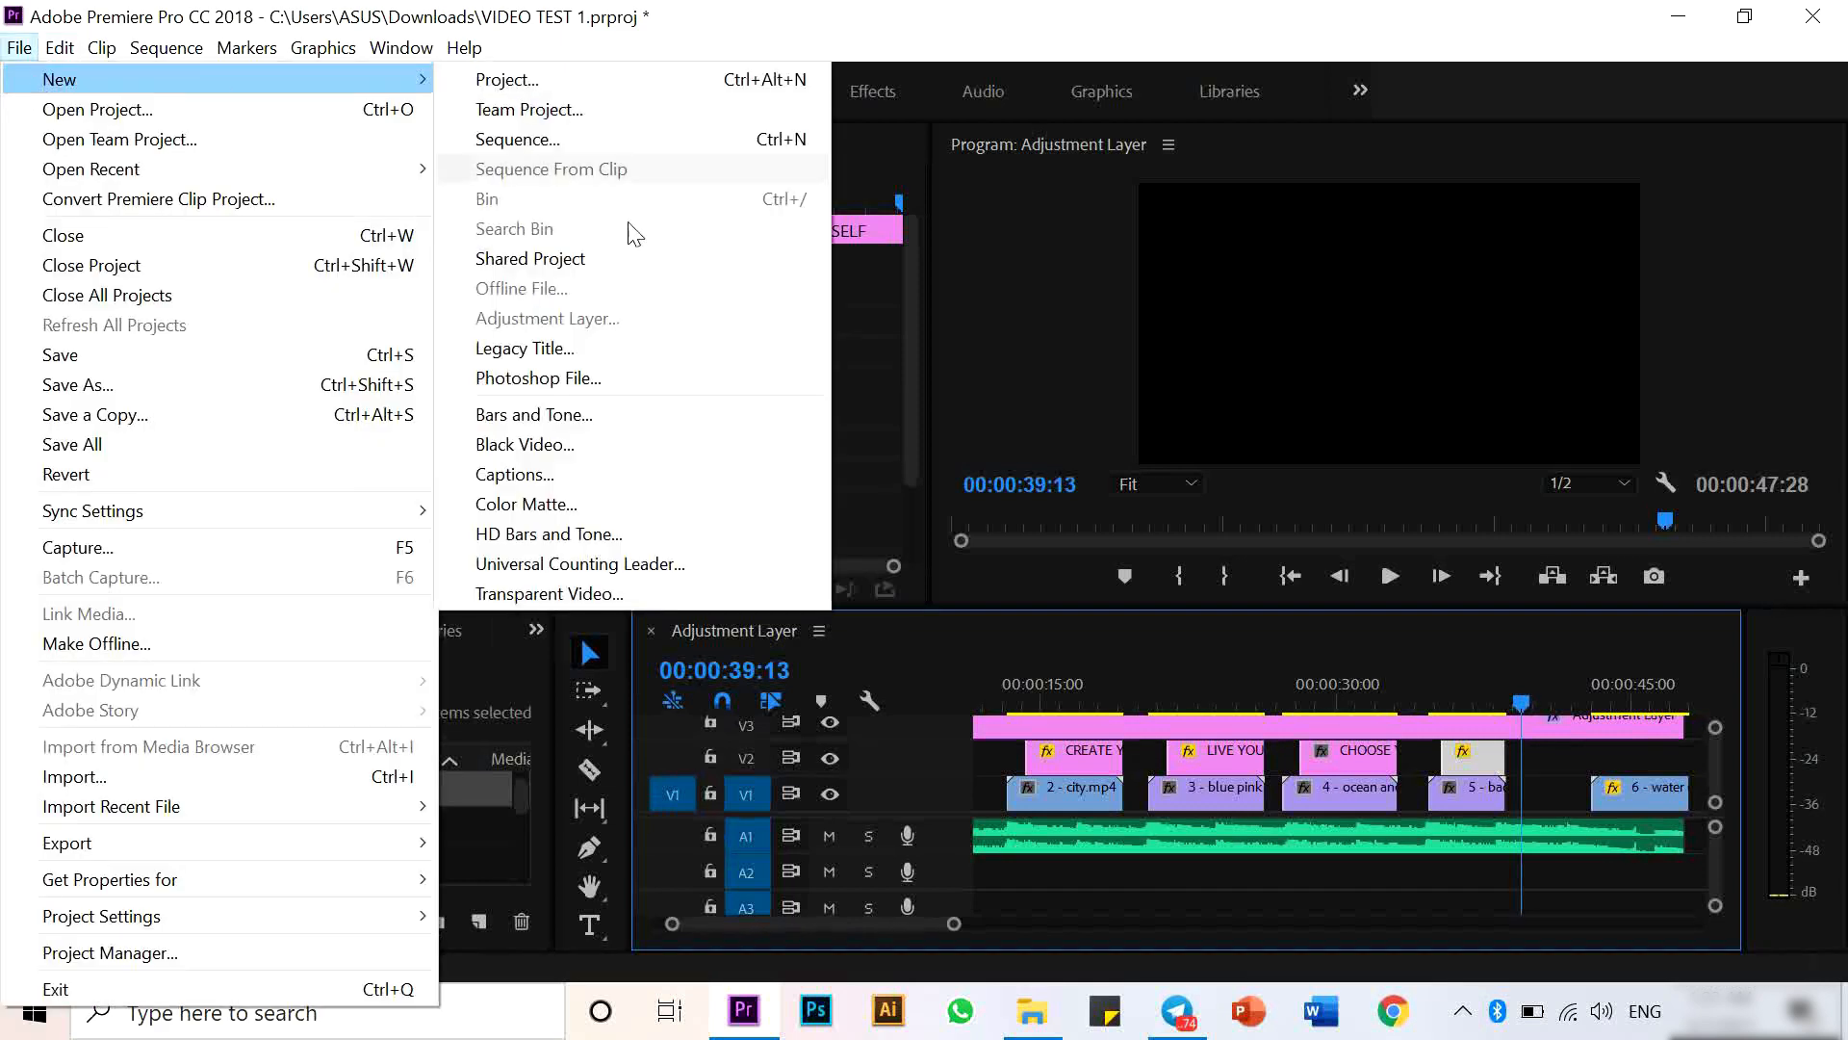
click(539, 348)
text(MAKE YOUR OWN STORY)
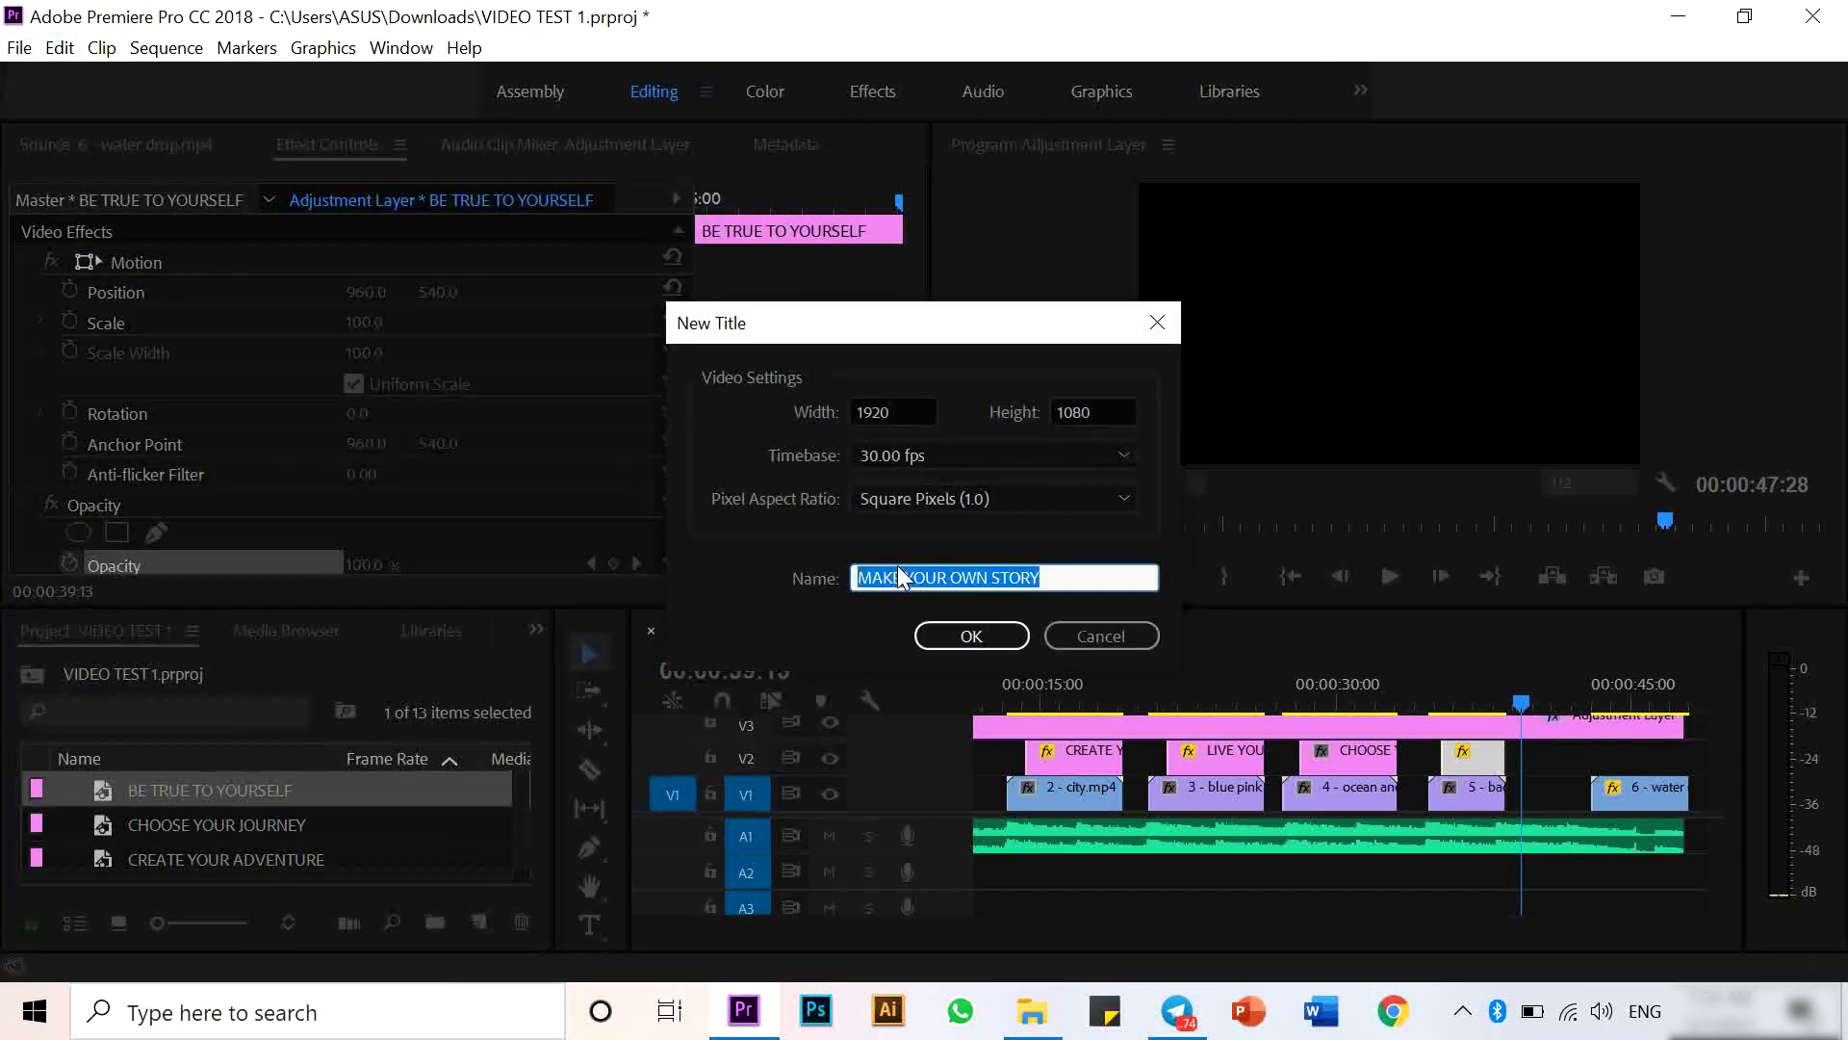
key(Return)
- Enter MAKE YOUR OWN STORY as the title text
click(349, 547)
text(MAKE YOUR OWN STORY)
text(V)
key(ctrl+a)
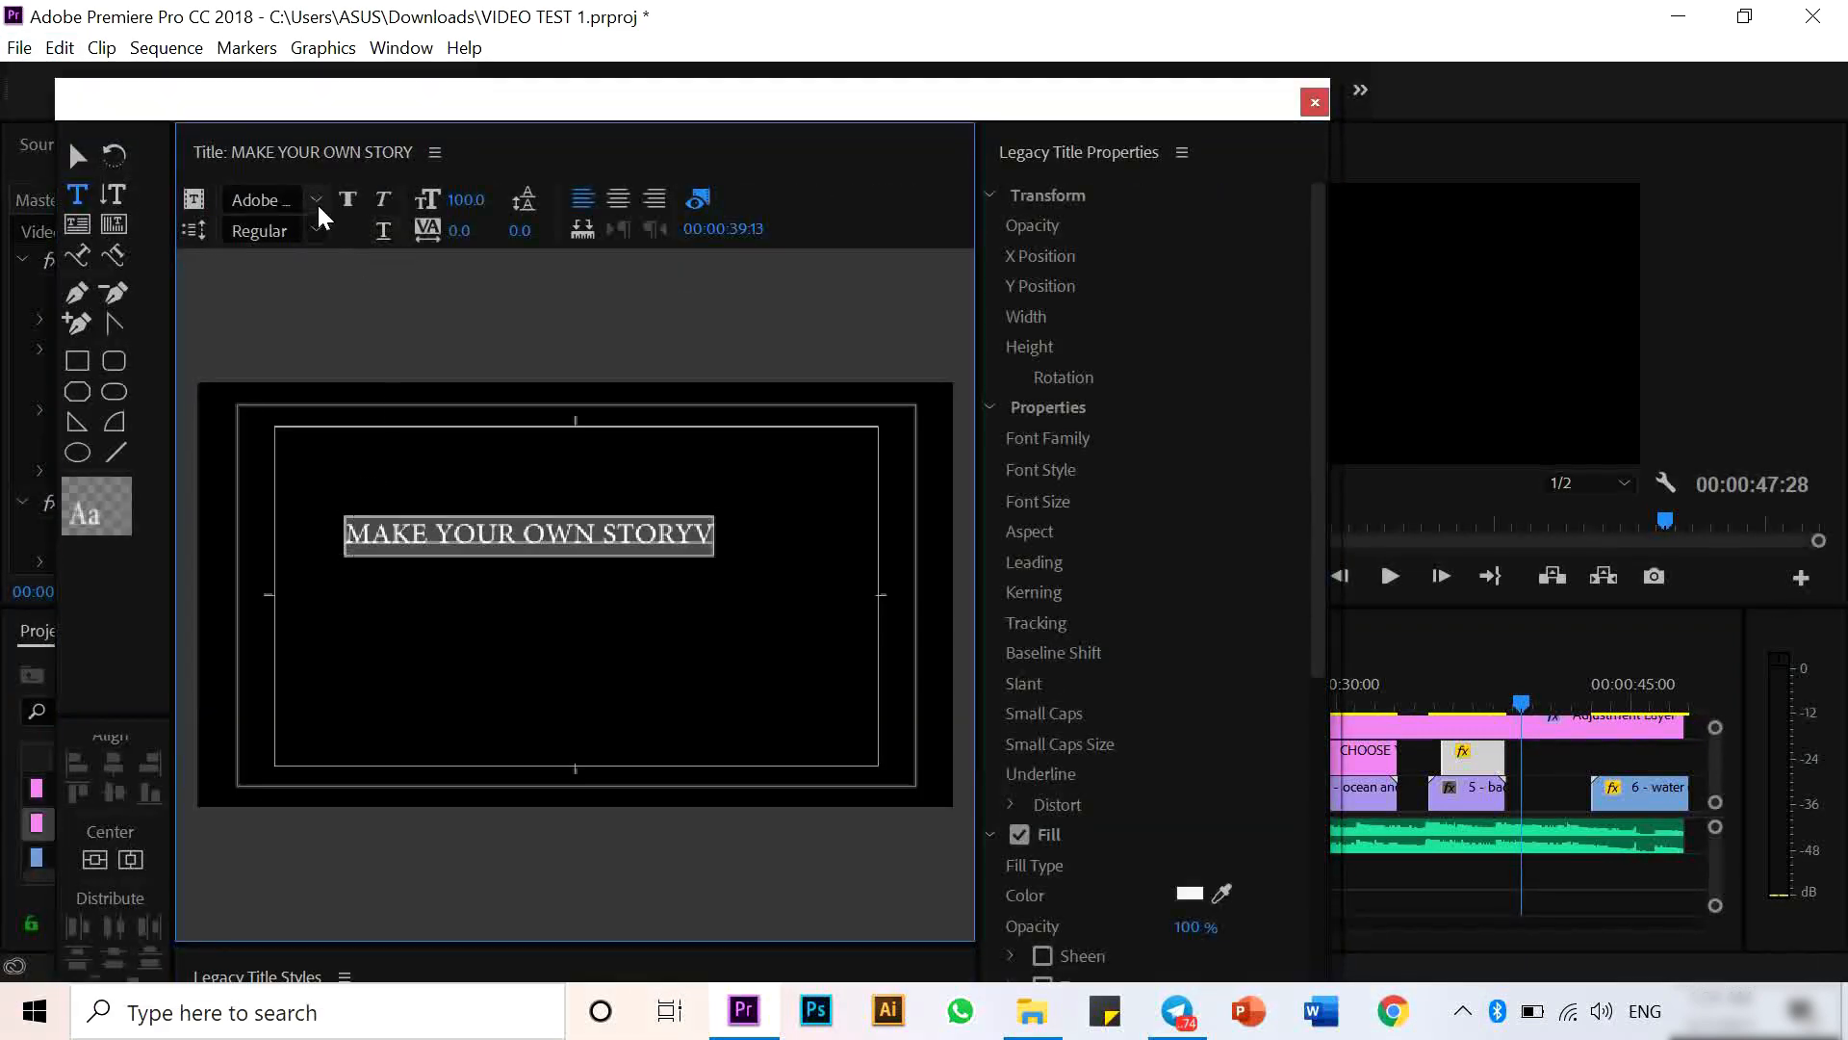
- Set the font to Dubai Bold and delete the stray trailing character
click(317, 200)
click(391, 410)
click(317, 230)
click(330, 267)
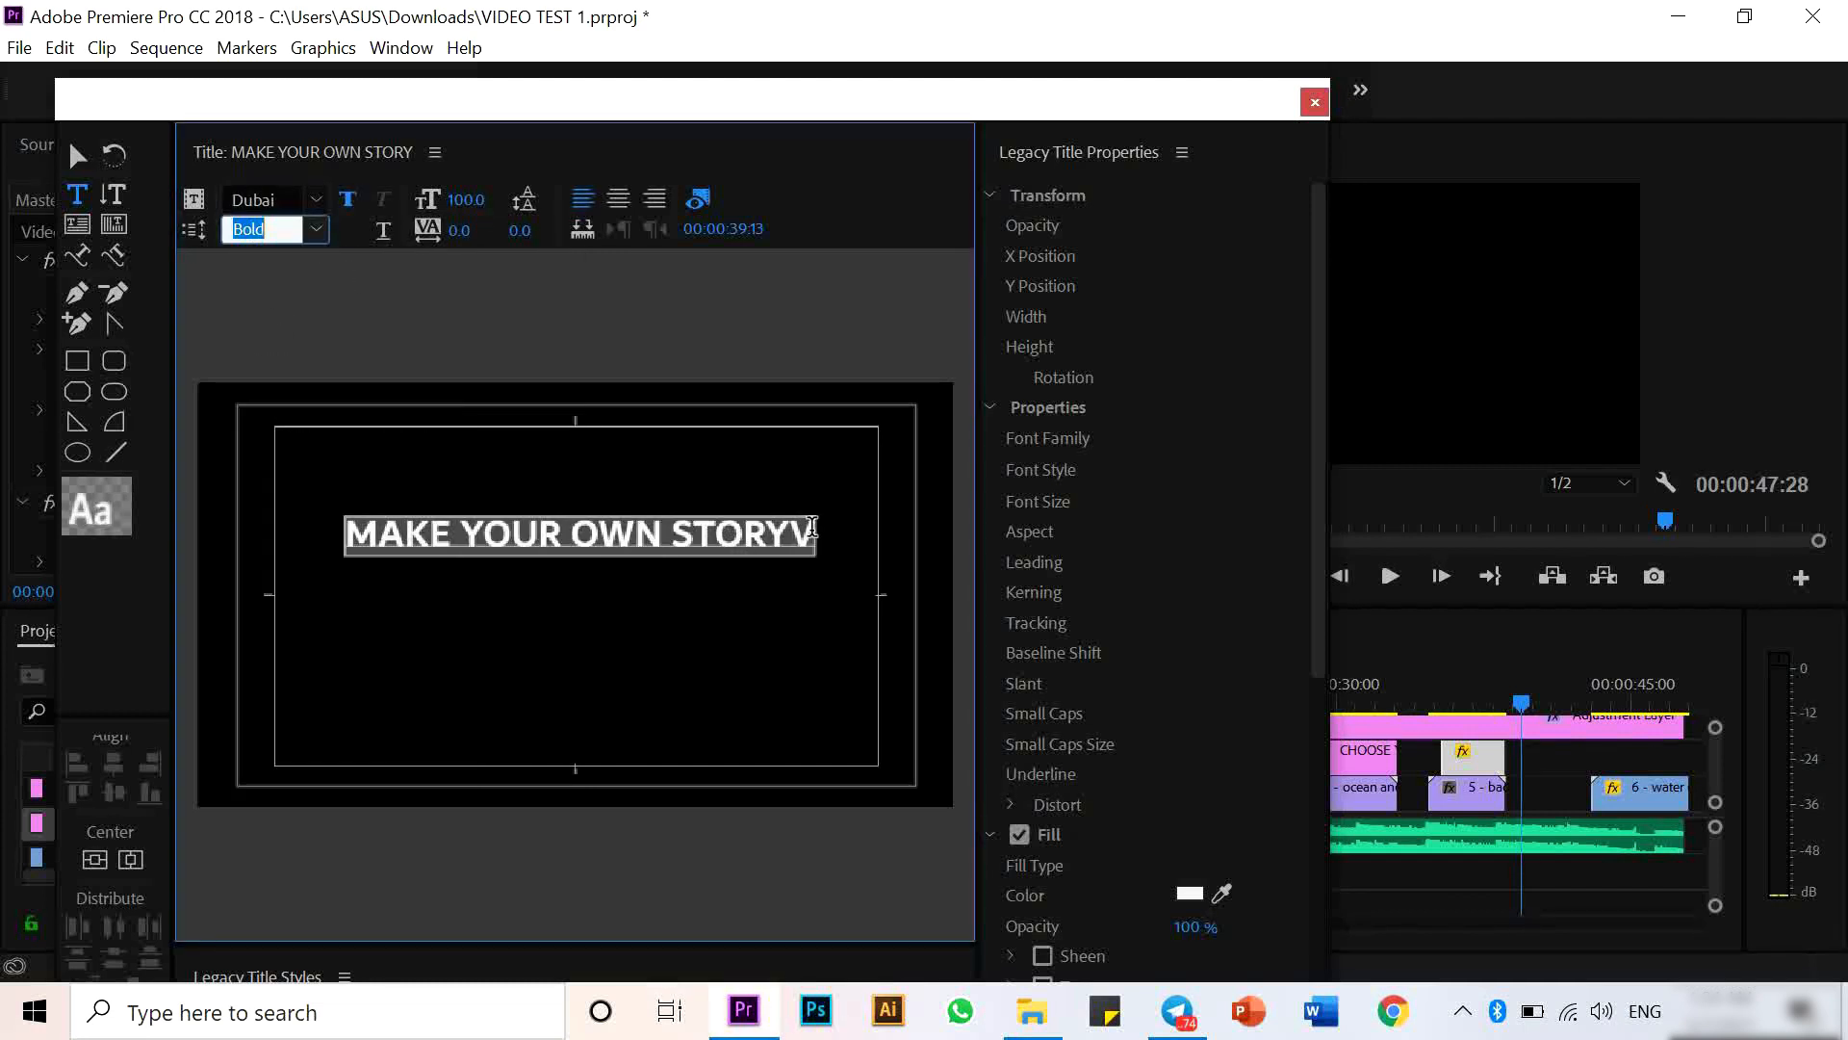
click(811, 530)
key(BackSpace)
- Center the text and move it slightly above the frame's middle
click(94, 860)
click(130, 860)
click(78, 156)
drag(561, 592, 566, 539)
click(131, 861)
- Color the word OWN dark red, #811919
double_click(577, 540)
key(ctrl+a)
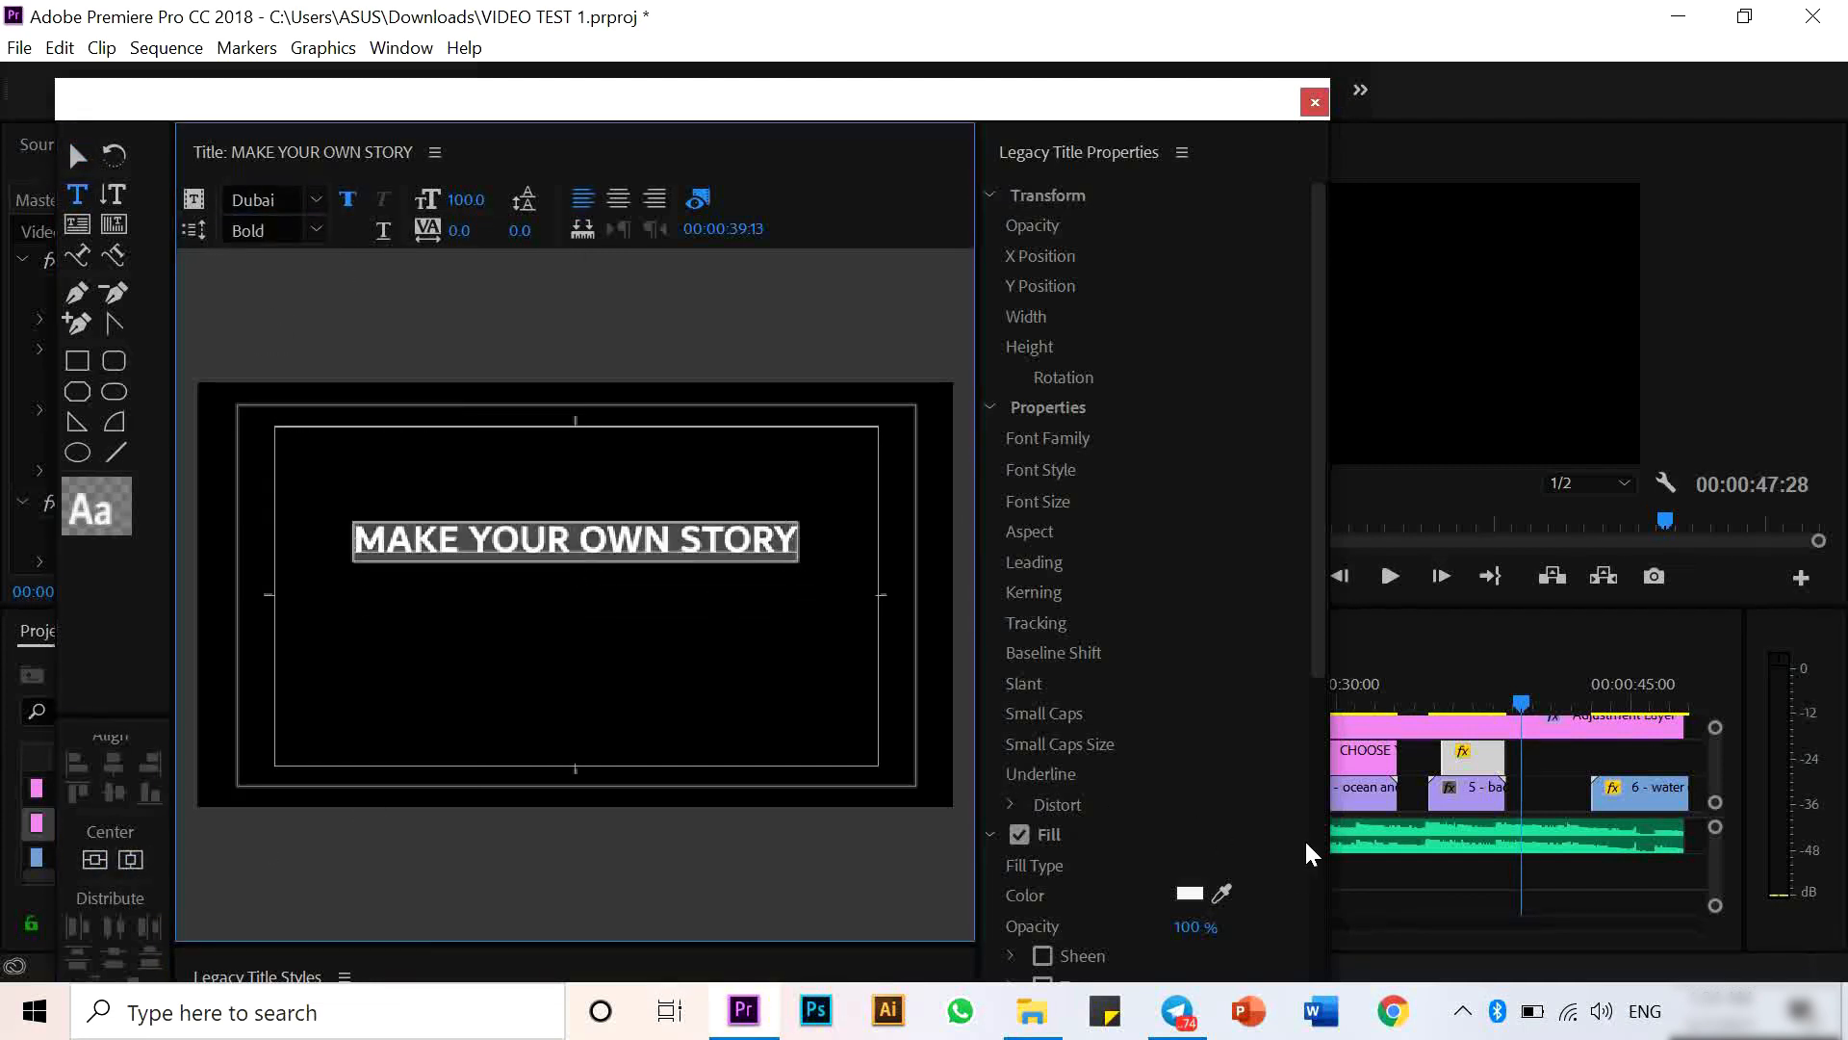
drag(1318, 540, 1309, 847)
drag(671, 540, 588, 542)
click(1190, 393)
click(1015, 611)
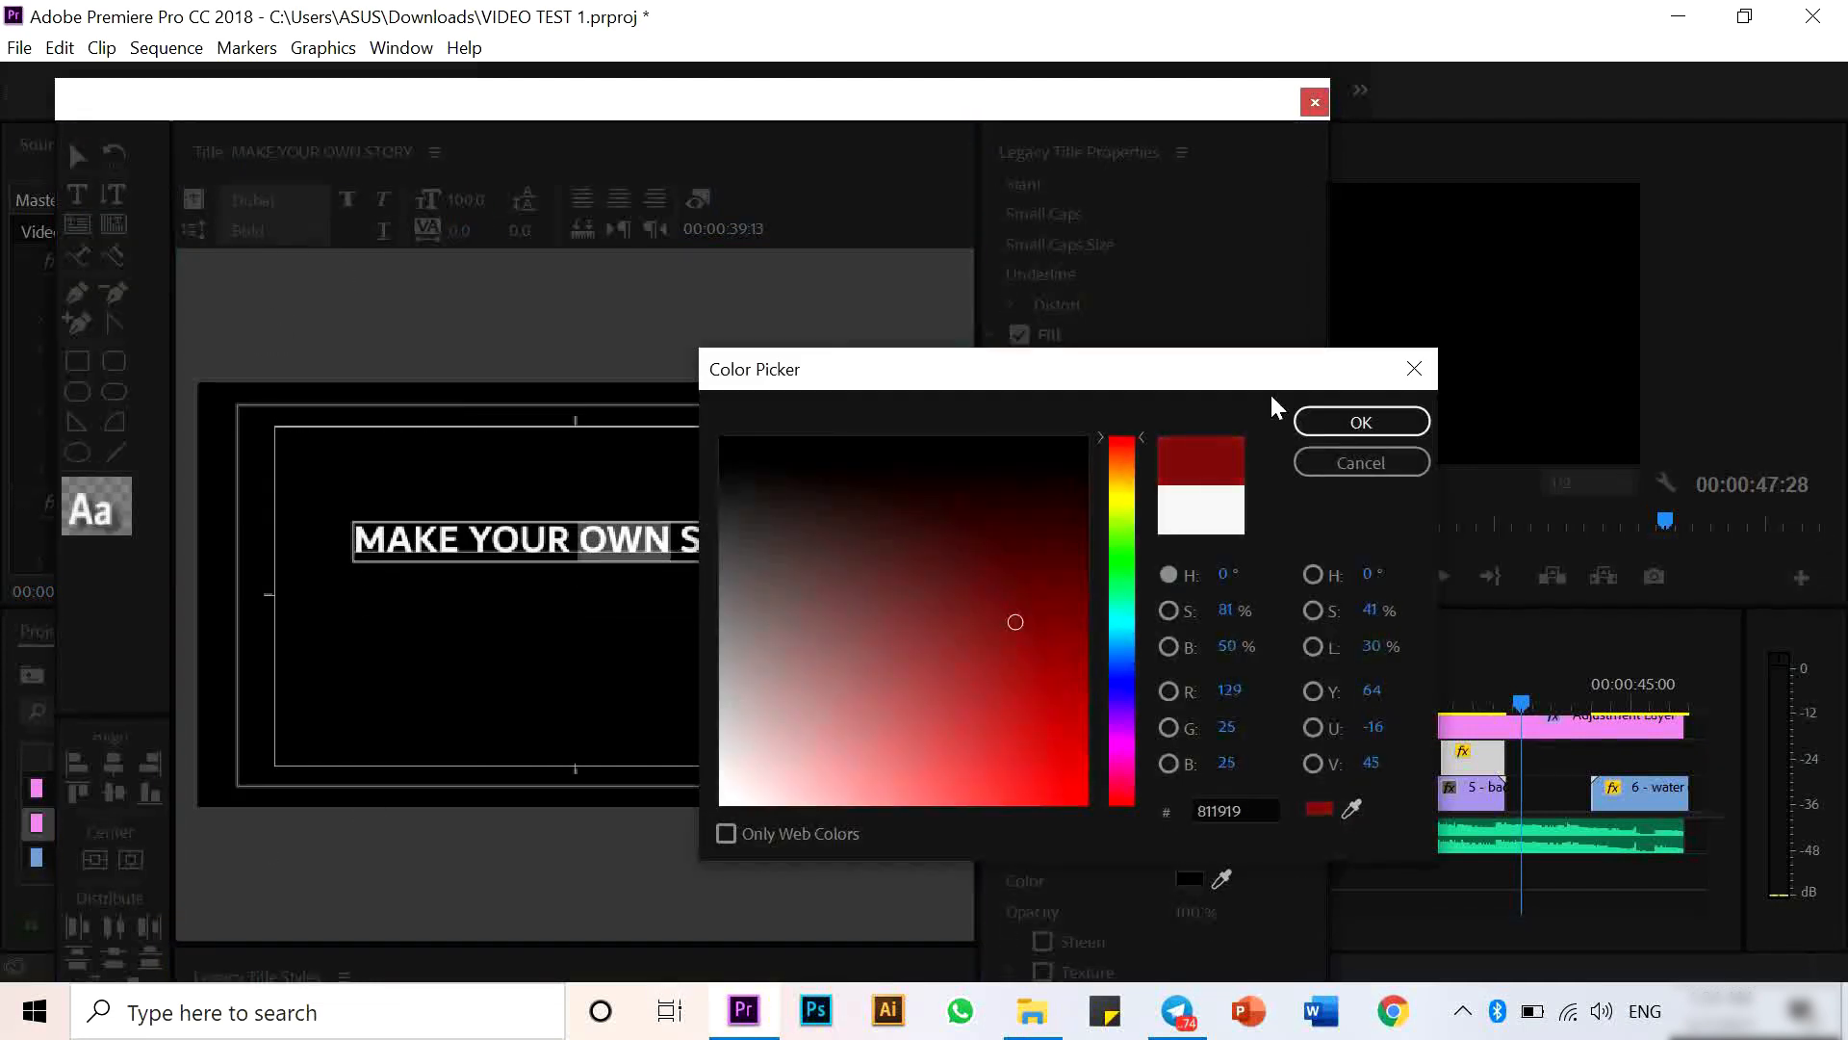
click(1358, 417)
- Close the titler and place MAKE YOUR OWN STORY on V2 near the end of the sequence
click(1315, 102)
drag(124, 841, 1546, 758)
- Create a new legacy title named YOU CAN CHANGE EVERYTHING and copy the name
click(20, 47)
mouse_move(59, 79)
click(598, 350)
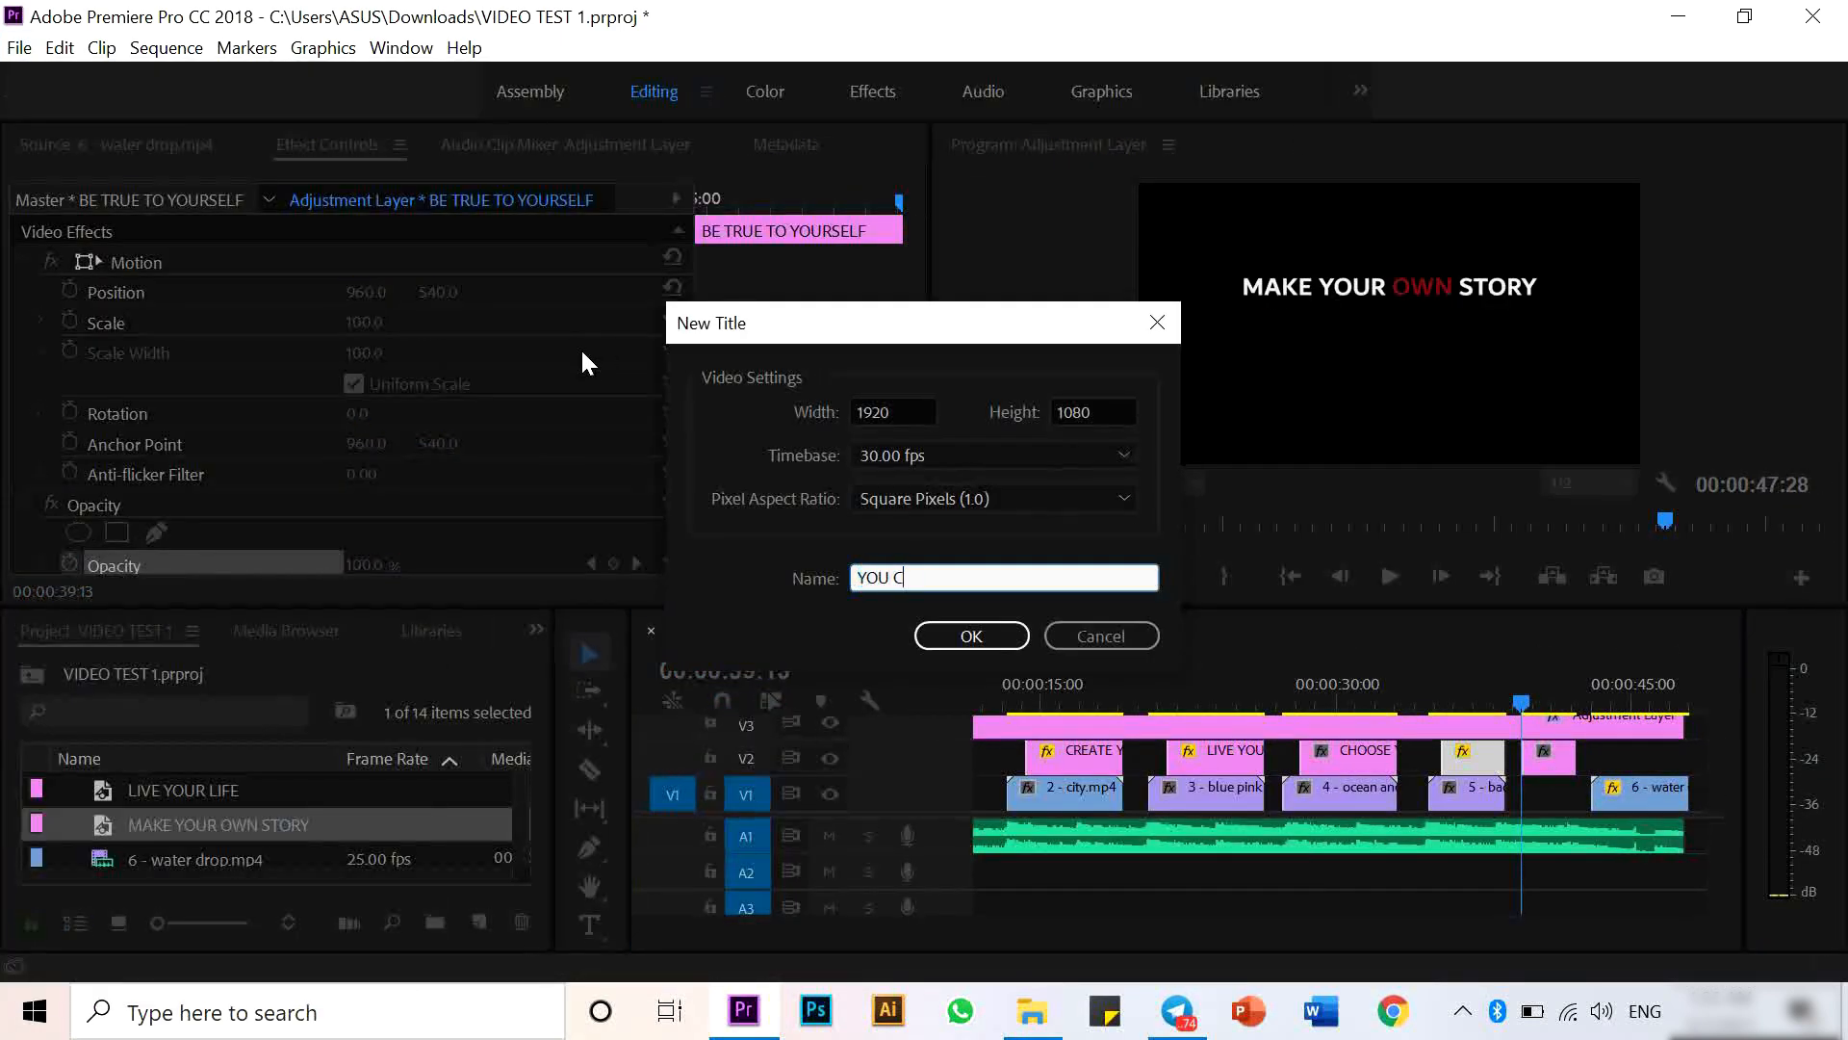
text(YOU CAN CHANGE EVERYTHING)
key(ctrl+a)
key(ctrl+c)
key(Return)
- Paste YOU CAN CHANGE EVERYTHING as text and set it to Dubai Medium at size 70
click(495, 630)
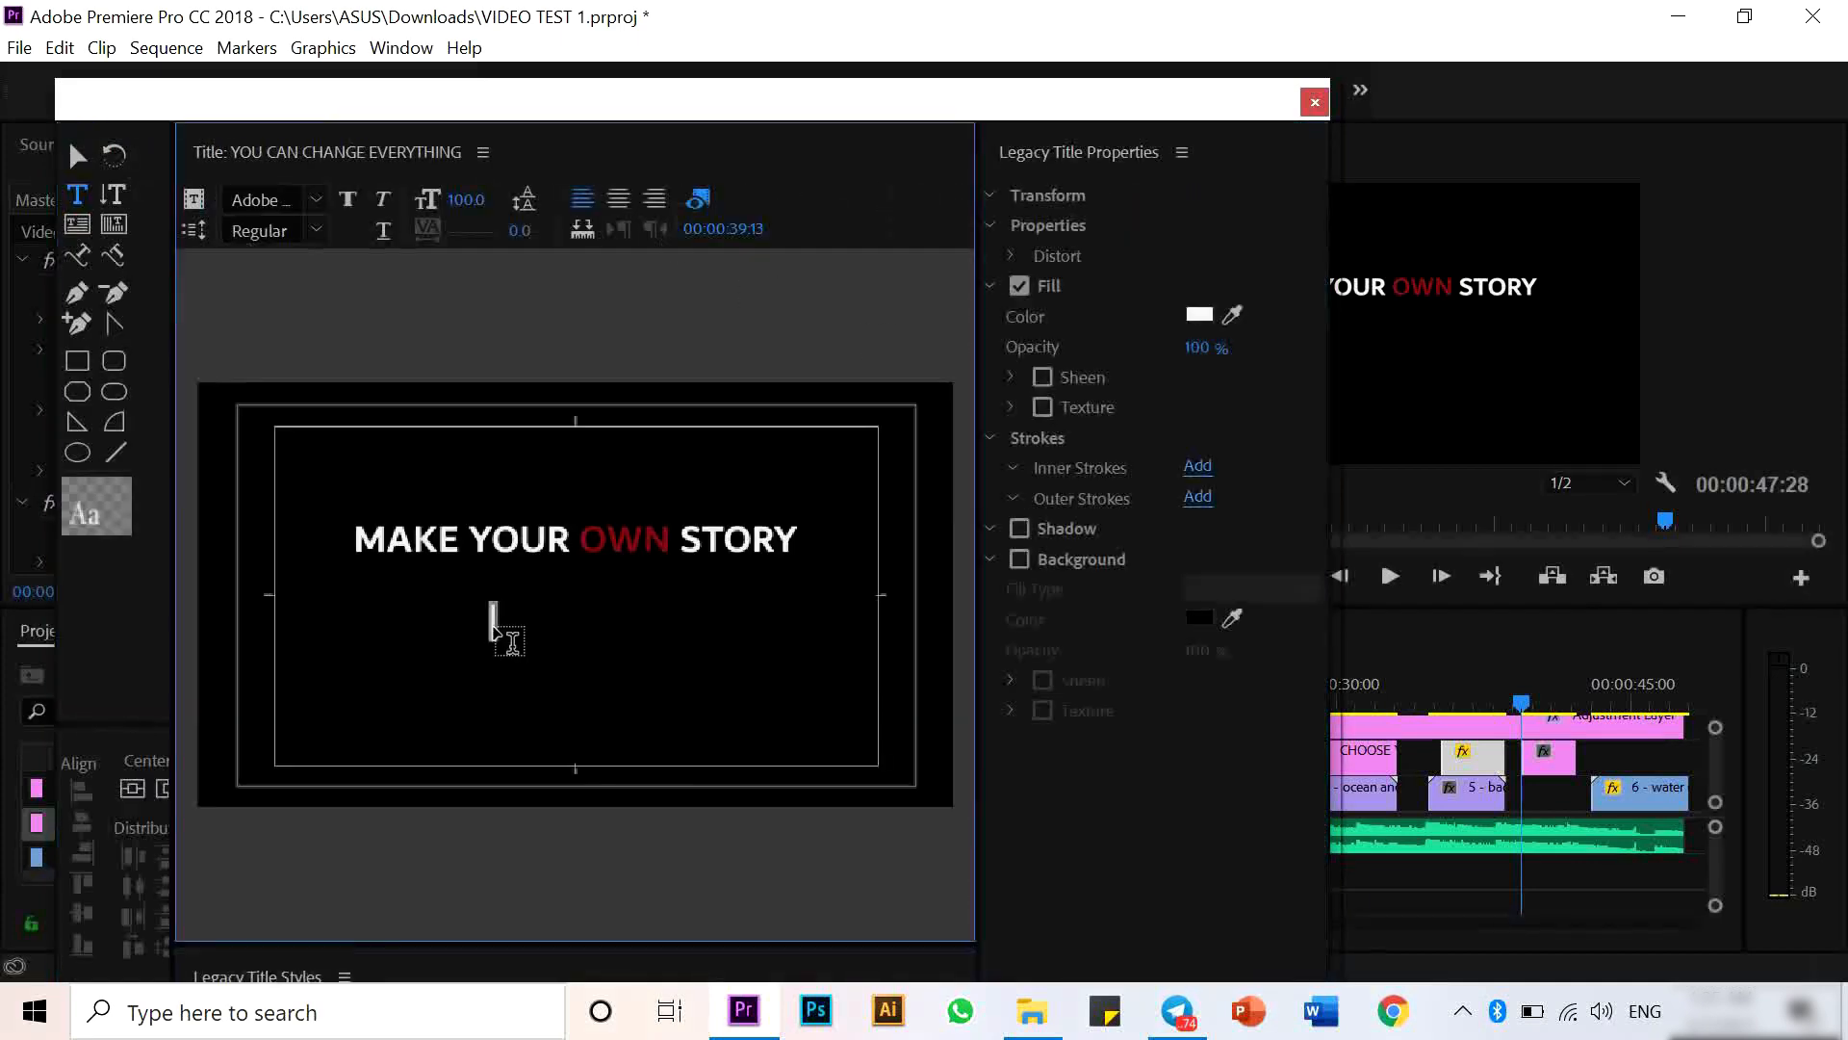
key(ctrl+v)
key(ctrl+a)
click(315, 200)
click(318, 539)
click(470, 199)
text(70)
key(Return)
click(316, 230)
click(339, 339)
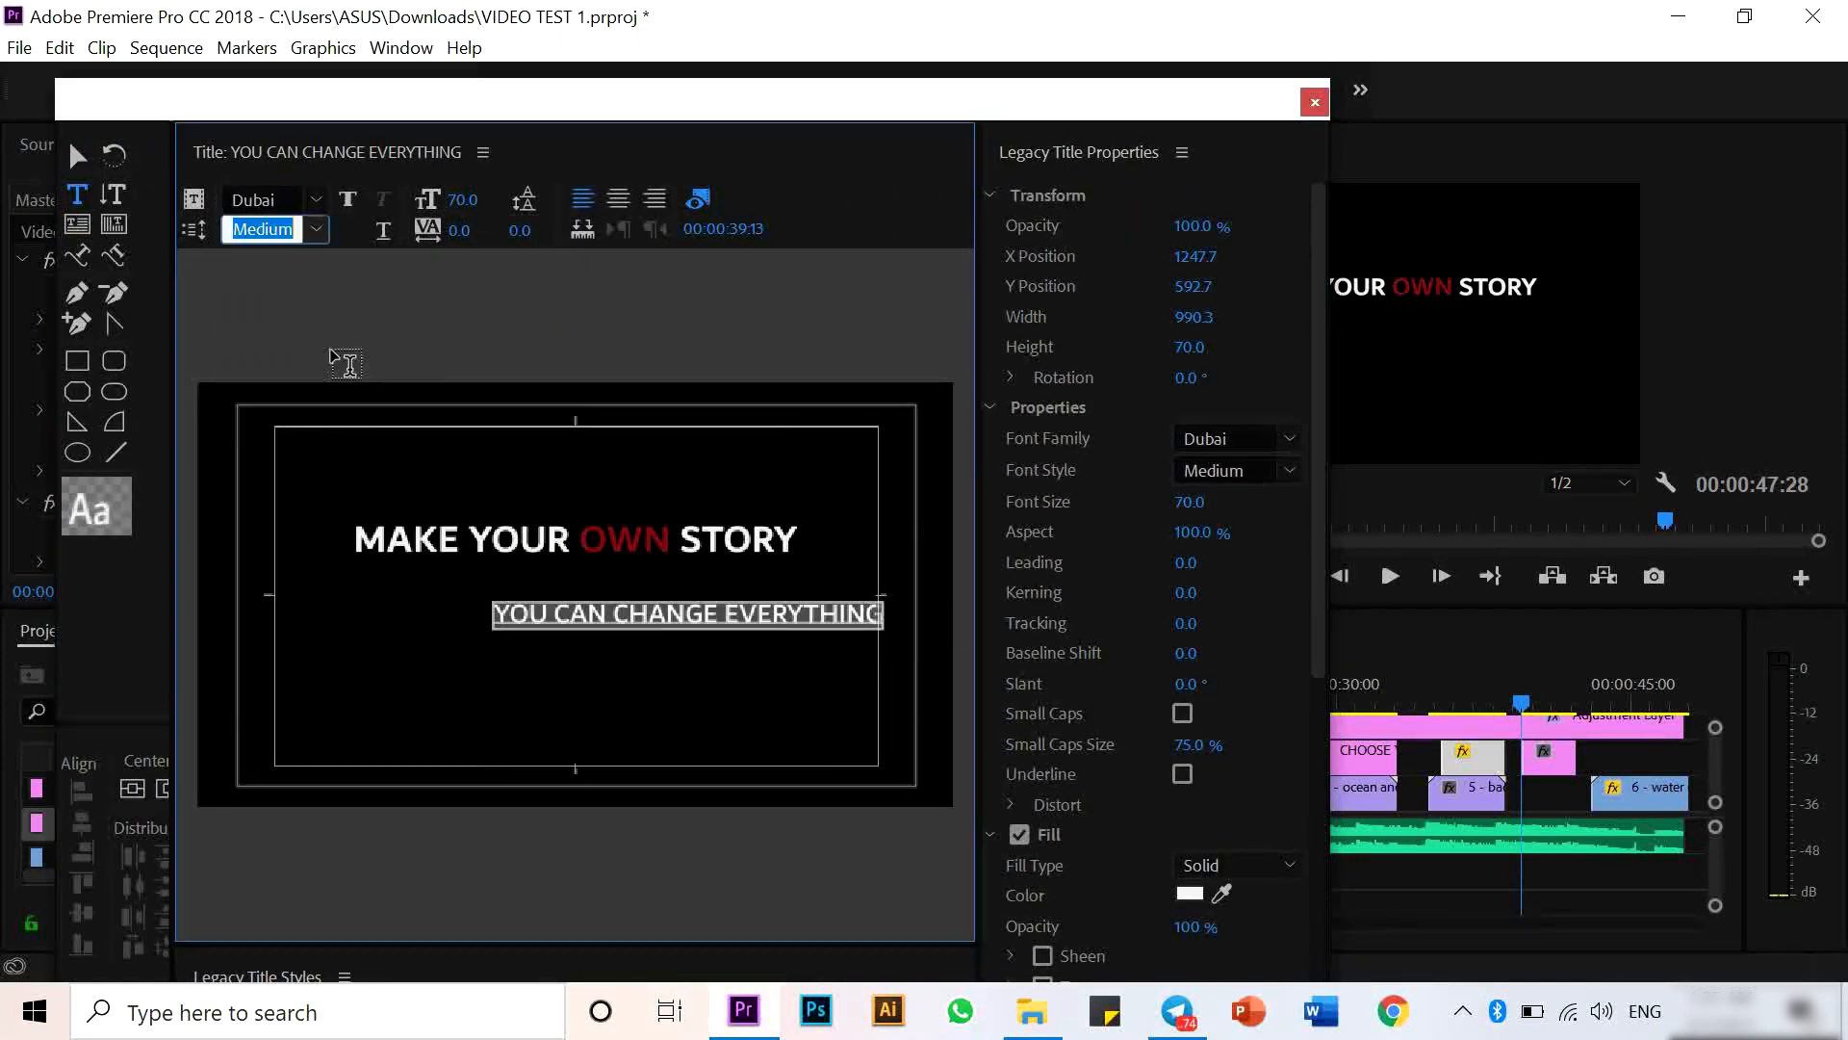
- Center the line horizontally beneath MAKE YOUR OWN STORY
click(131, 789)
click(163, 789)
click(77, 156)
drag(1319, 464, 1331, 772)
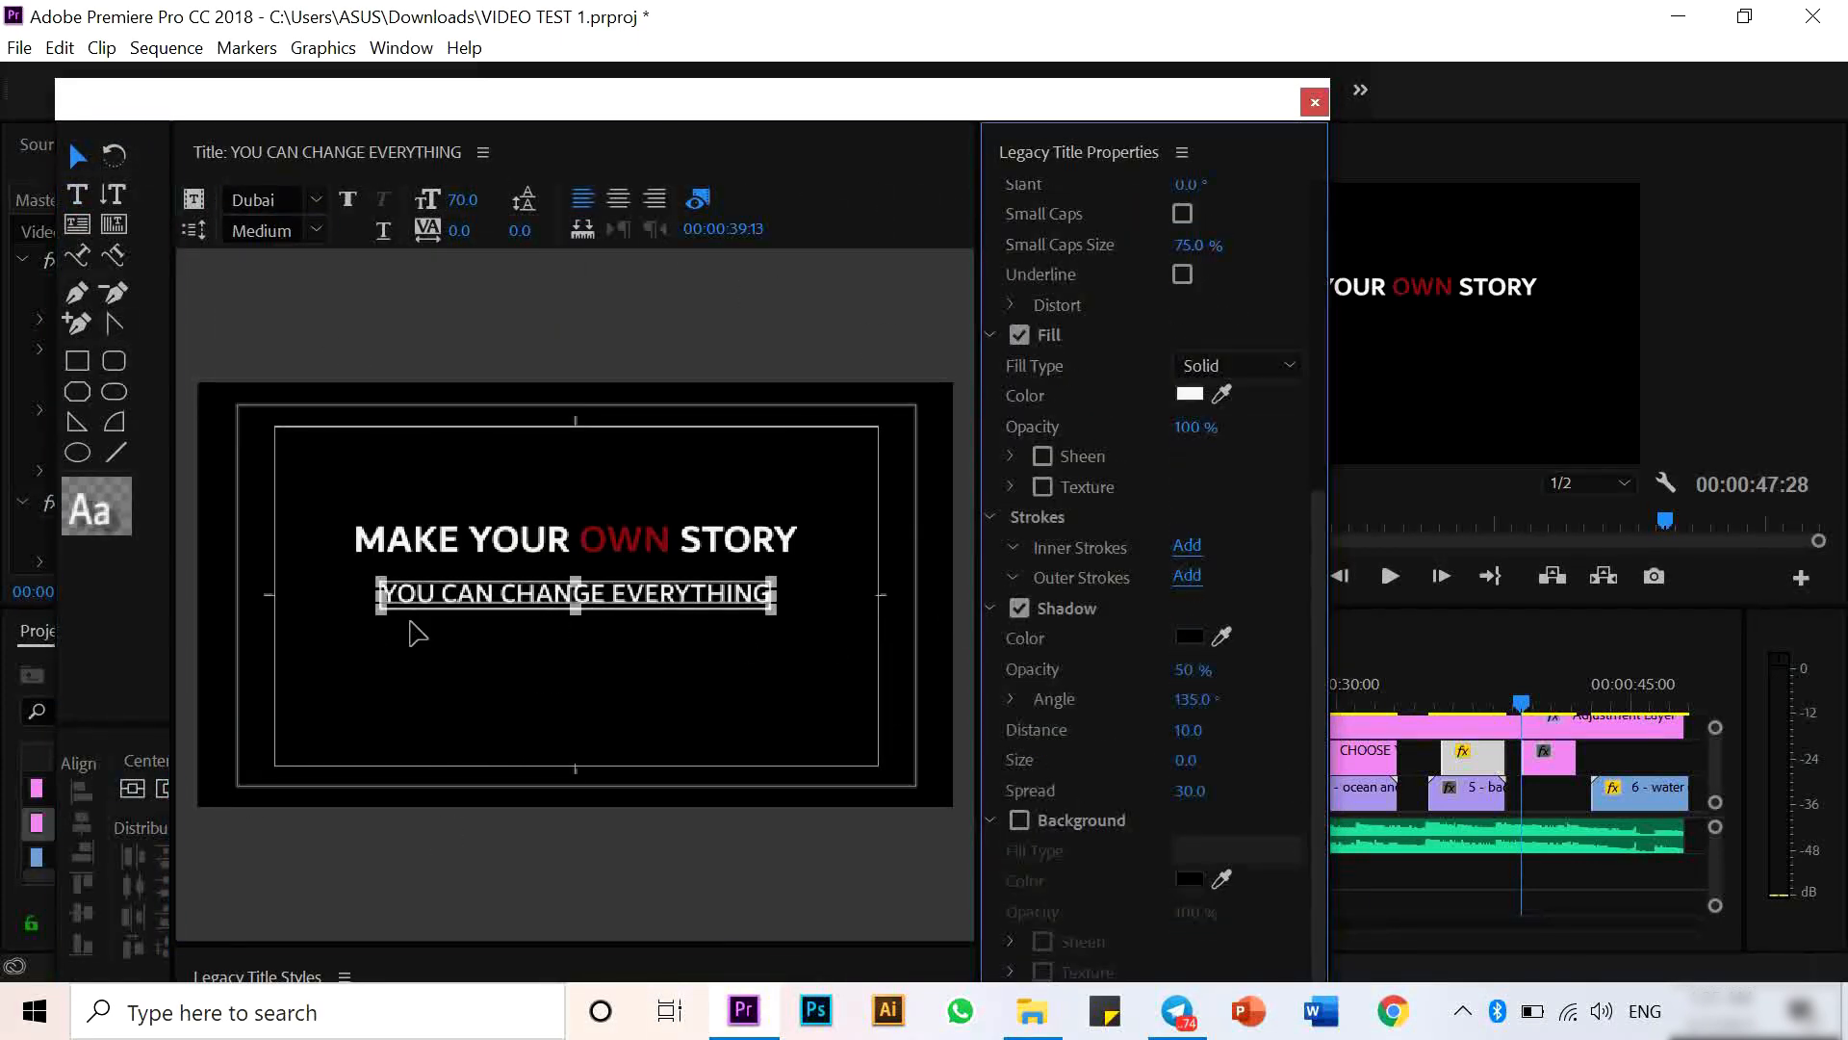
- Color the word YOU red by sampling OWN with the eyedropper and change its font style
double_click(408, 597)
click(1222, 394)
click(667, 540)
click(77, 156)
click(411, 348)
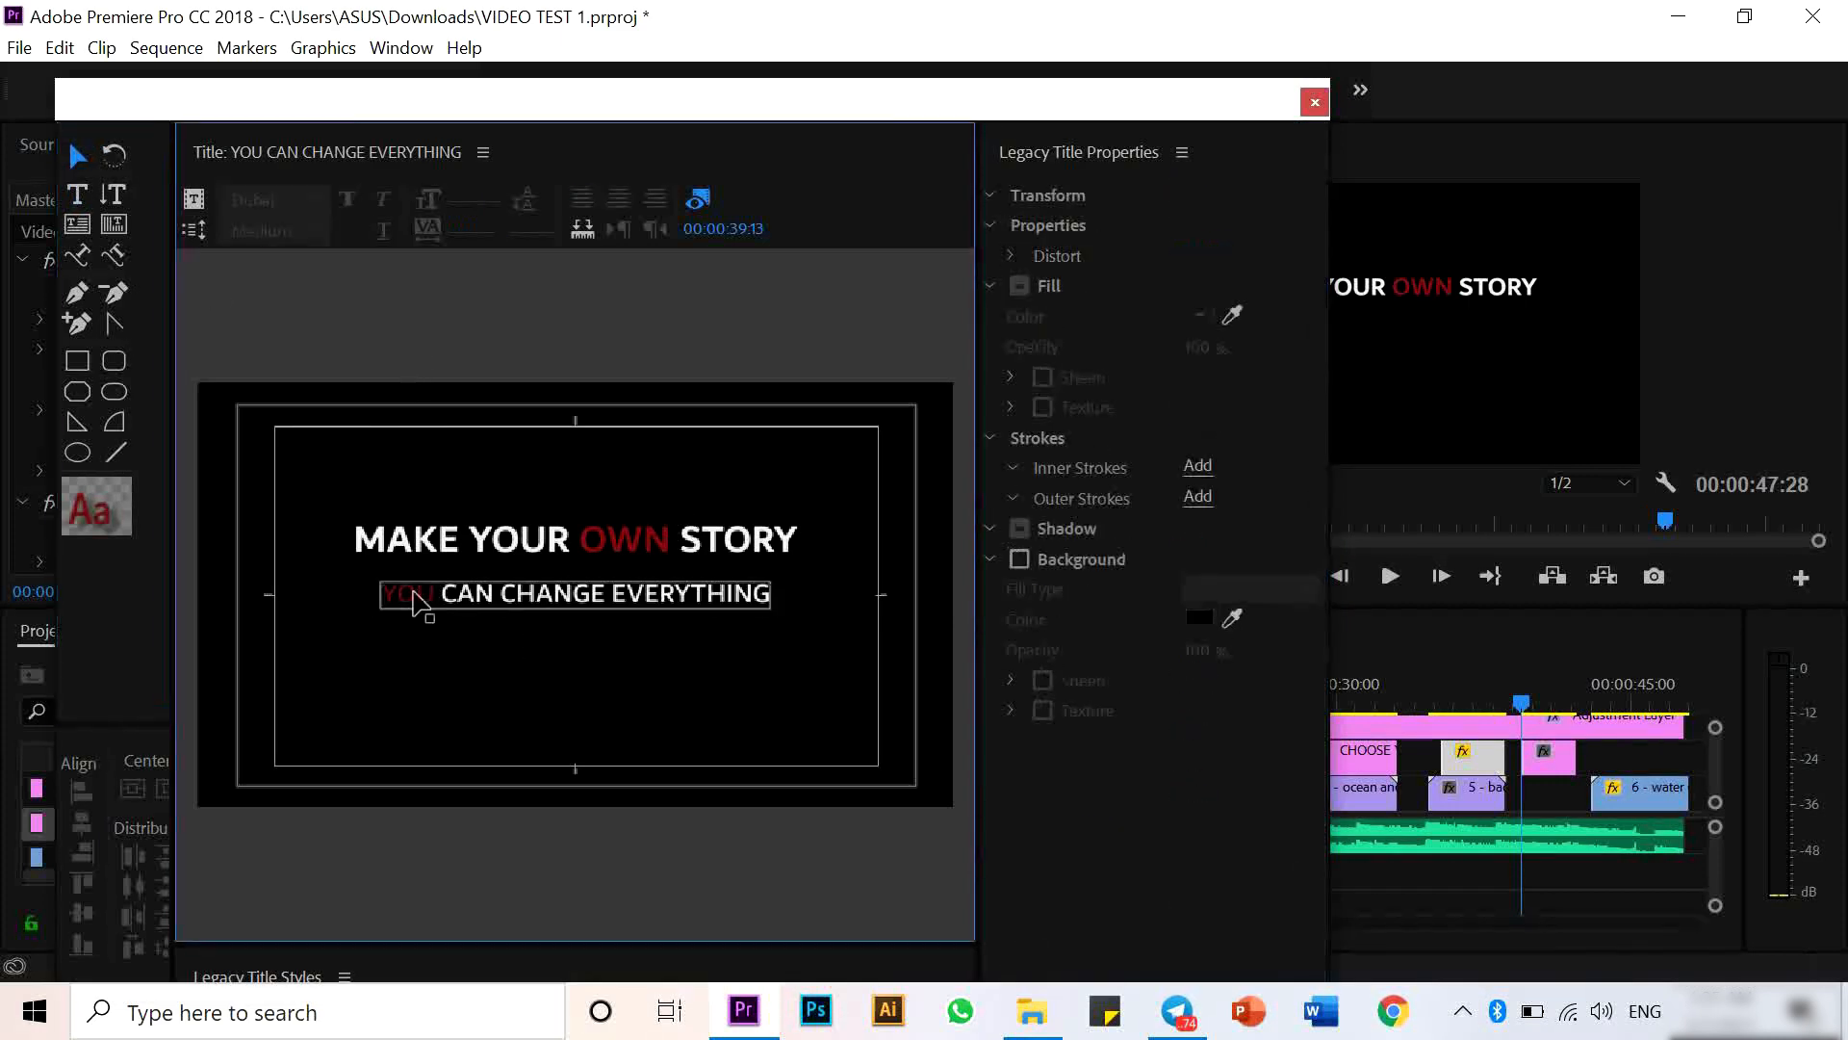
double_click(413, 593)
double_click(413, 593)
click(315, 230)
click(333, 369)
click(618, 354)
- Close the titler and place YOU CAN CHANGE EVERYTHING on V2 above MAKE YOUR OWN STORY
click(1315, 102)
drag(229, 825, 1610, 761)
drag(1549, 757, 1549, 795)
drag(229, 825, 1661, 760)
drag(1639, 765, 1576, 759)
- Move MAKE YOUR OWN STORY down to V1 beneath YOU CAN CHANGE EVERYTHING and align their timing
drag(1521, 703, 1538, 763)
drag(954, 923, 847, 928)
drag(1278, 792, 1249, 792)
drag(1347, 758, 1311, 758)
drag(1620, 756, 1531, 797)
mouse_move(1516, 768)
mouse_down()
mouse_move(1550, 767)
mouse_move(1533, 768)
mouse_up()
- Keyframe the MAKE YOUR OWN STORY title's opacity to fade in from 0% at its start
click(1502, 793)
click(304, 235)
scroll(304, 234, down, 3)
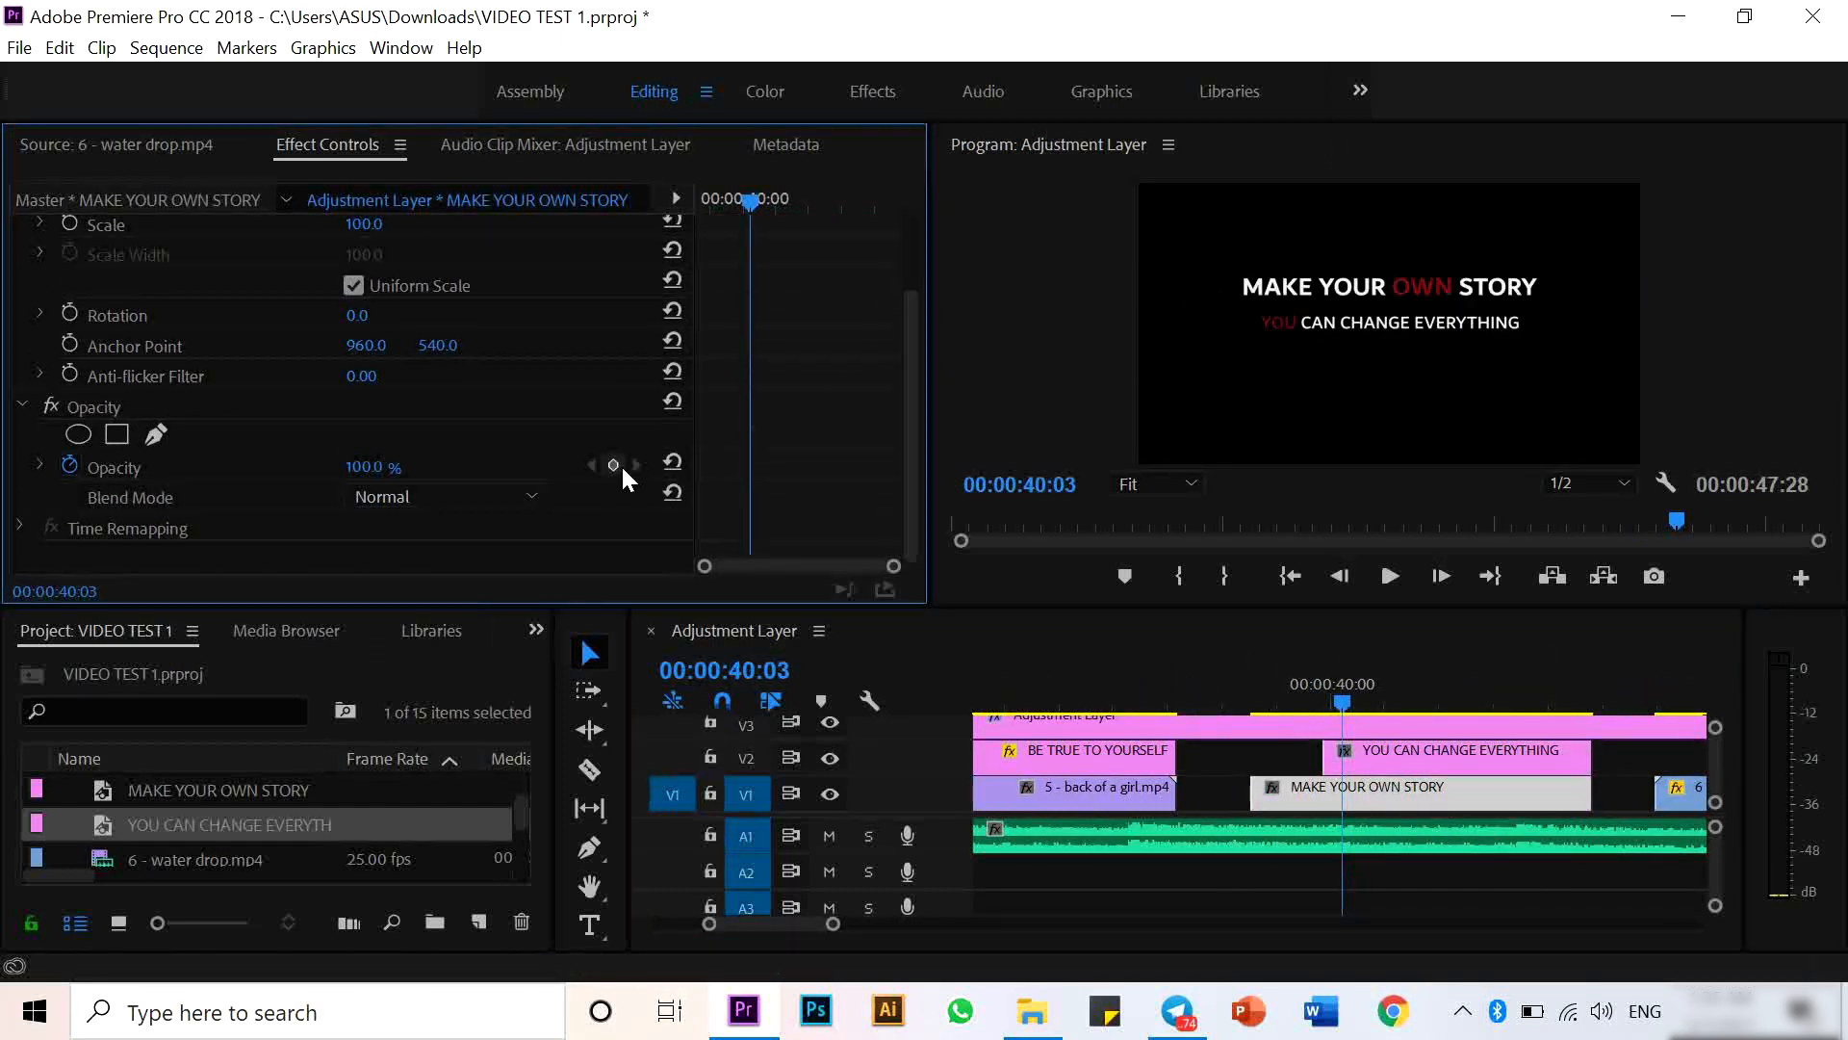
drag(750, 203, 696, 202)
click(613, 465)
click(613, 465)
drag(385, 466, 280, 467)
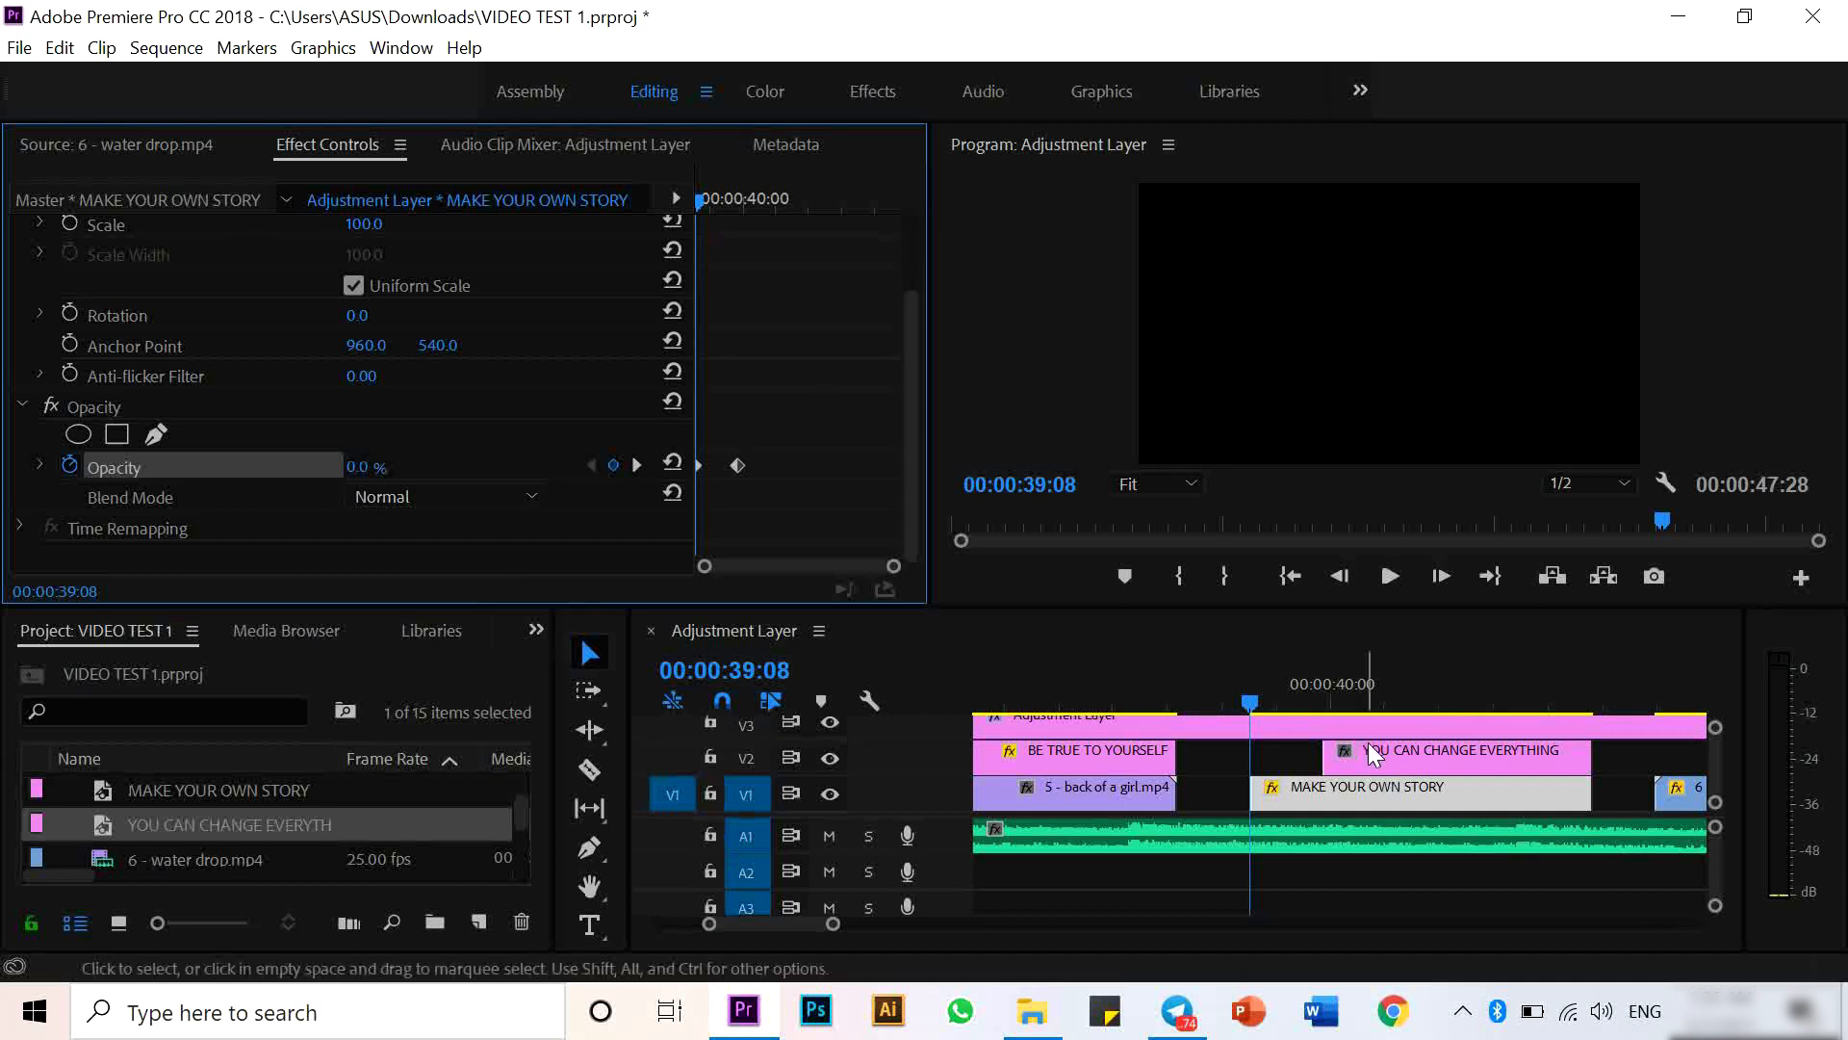
- Add an opacity keyframe at the start of the YOU CAN CHANGE EVERYTHING title and fine-tune its timing
click(1370, 755)
click(698, 203)
click(613, 465)
drag(698, 202, 742, 202)
click(613, 465)
mouse_move(879, 938)
mouse_down()
mouse_move(879, 953)
mouse_move(903, 931)
mouse_up()
click(1465, 795)
drag(1190, 693, 1231, 703)
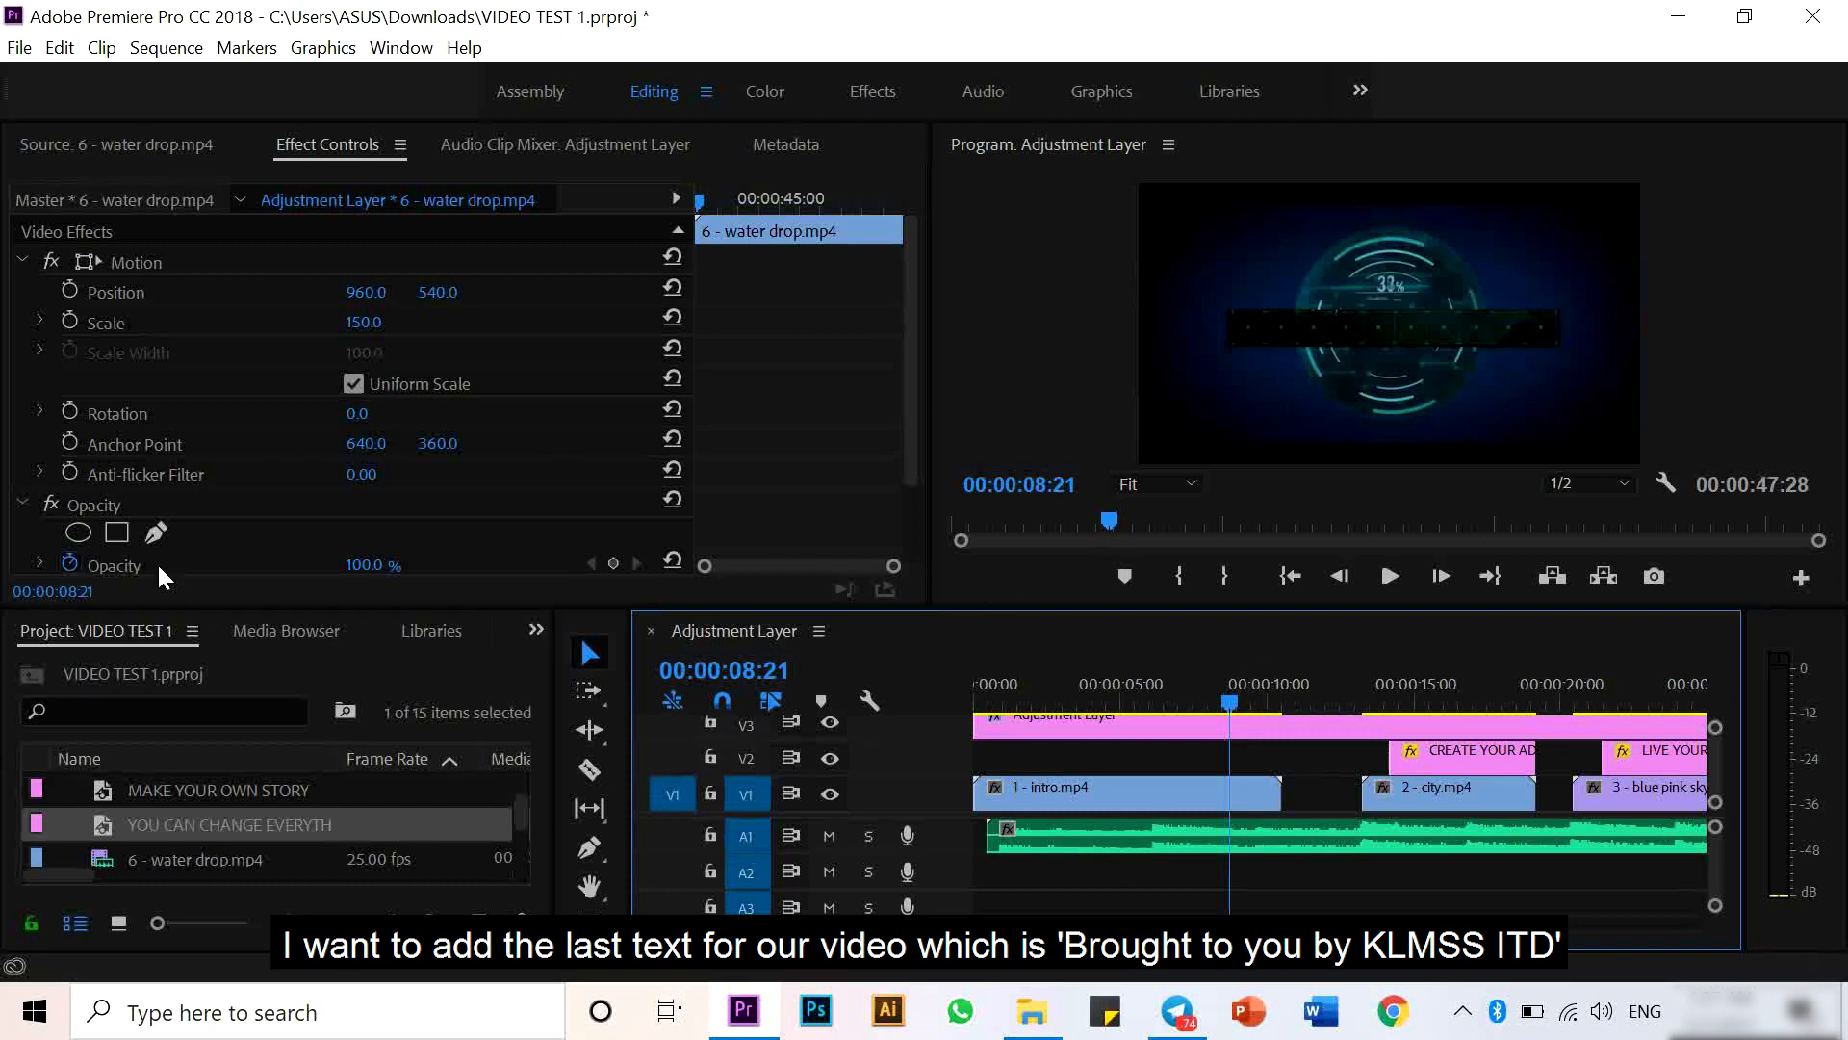
- Create a new legacy title named BROUGHT TO YOU BY KLMSS ITD
click(20, 49)
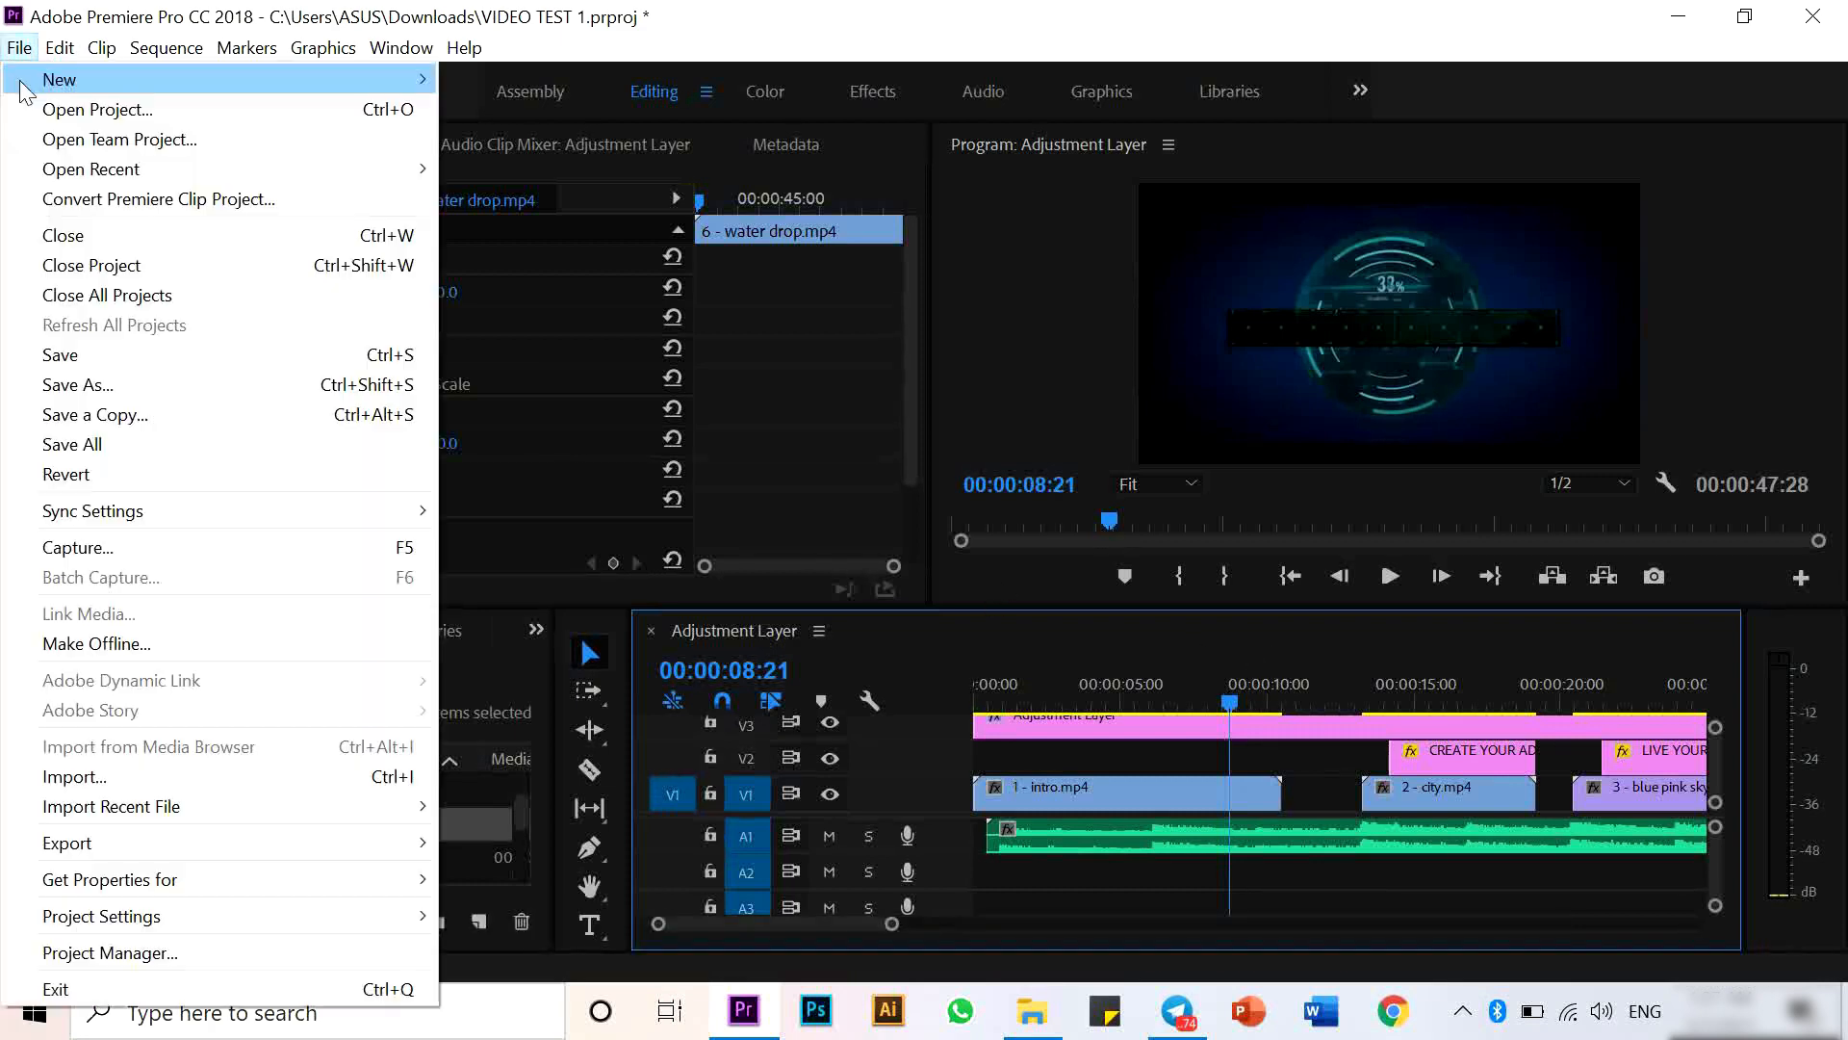
mouse_move(23, 81)
click(559, 374)
text(BROUGHT TO YOU BY KLMSS ITD)
key(Return)
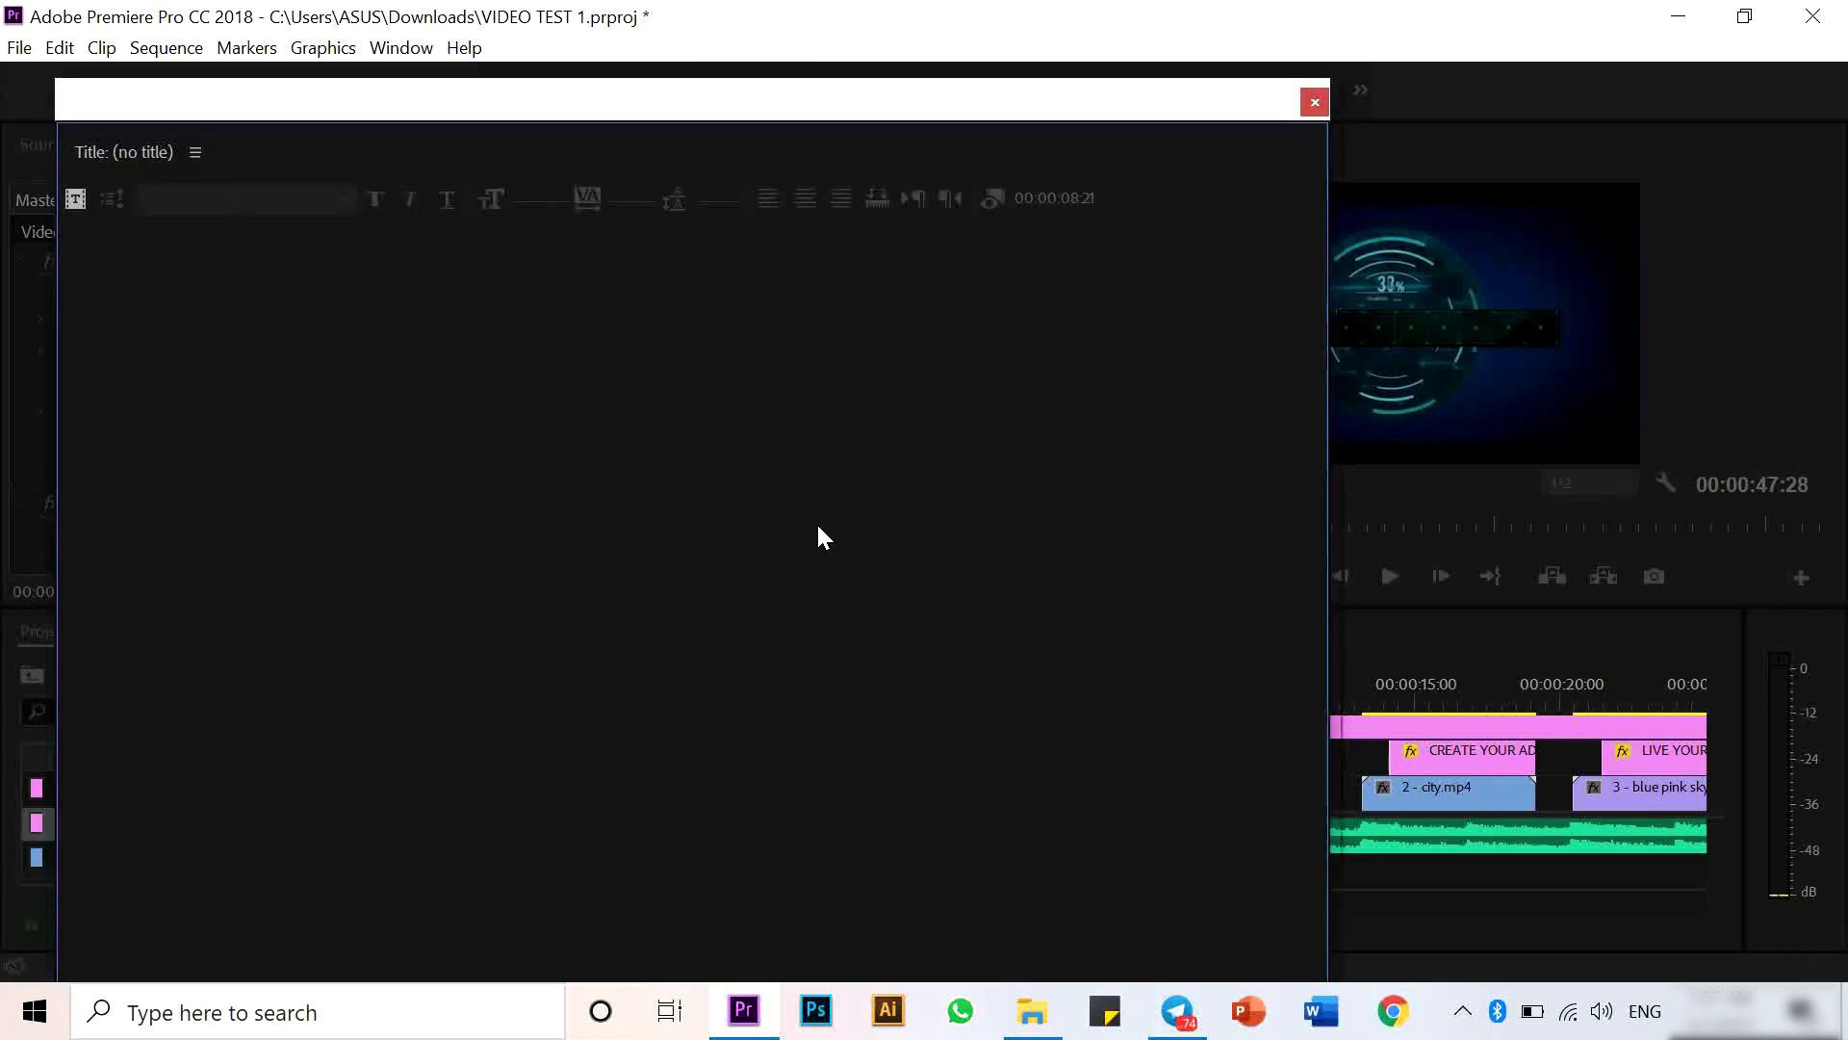
- Paste the BROUGHT TO YOU BY KLMSS ITD text into the new title and set its font style to Bold Italic
click(360, 591)
key(ctrl+v)
key(ctrl+a)
click(317, 229)
click(289, 368)
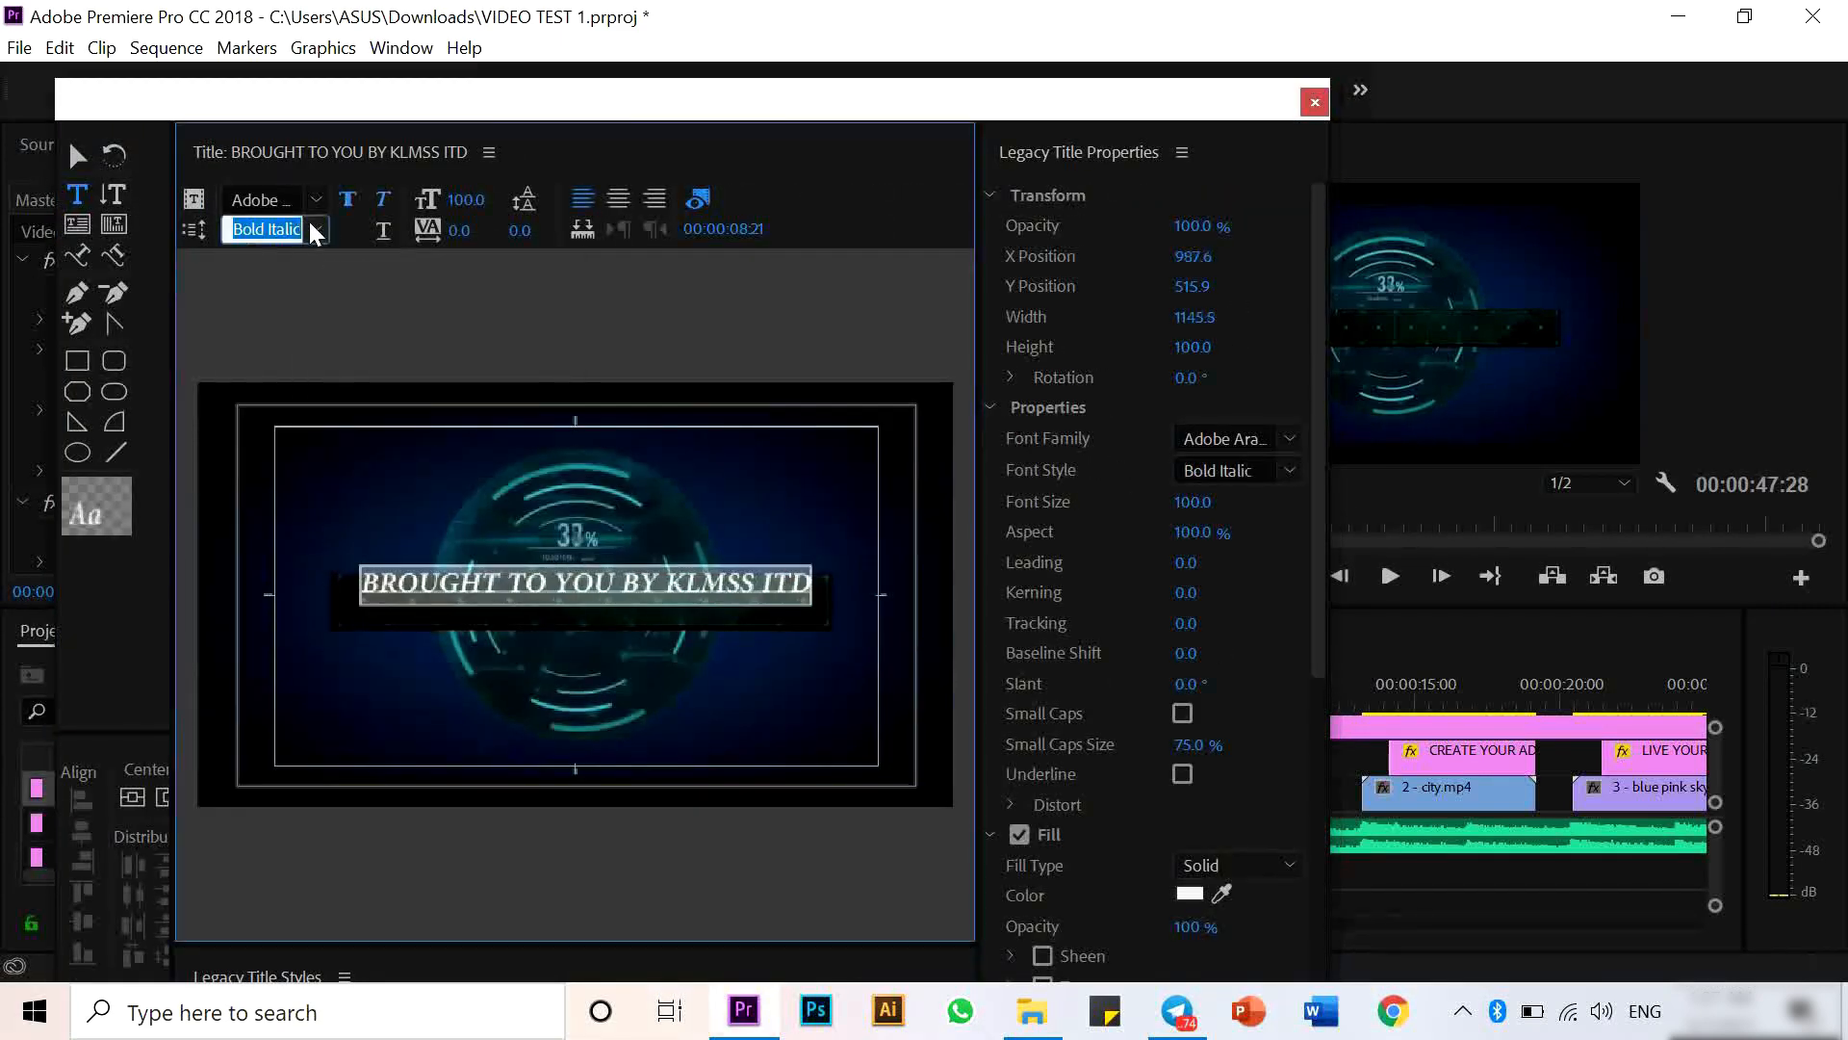
- Move the title text slightly lower in the frame and enable its shadow
click(77, 156)
drag(686, 590, 678, 617)
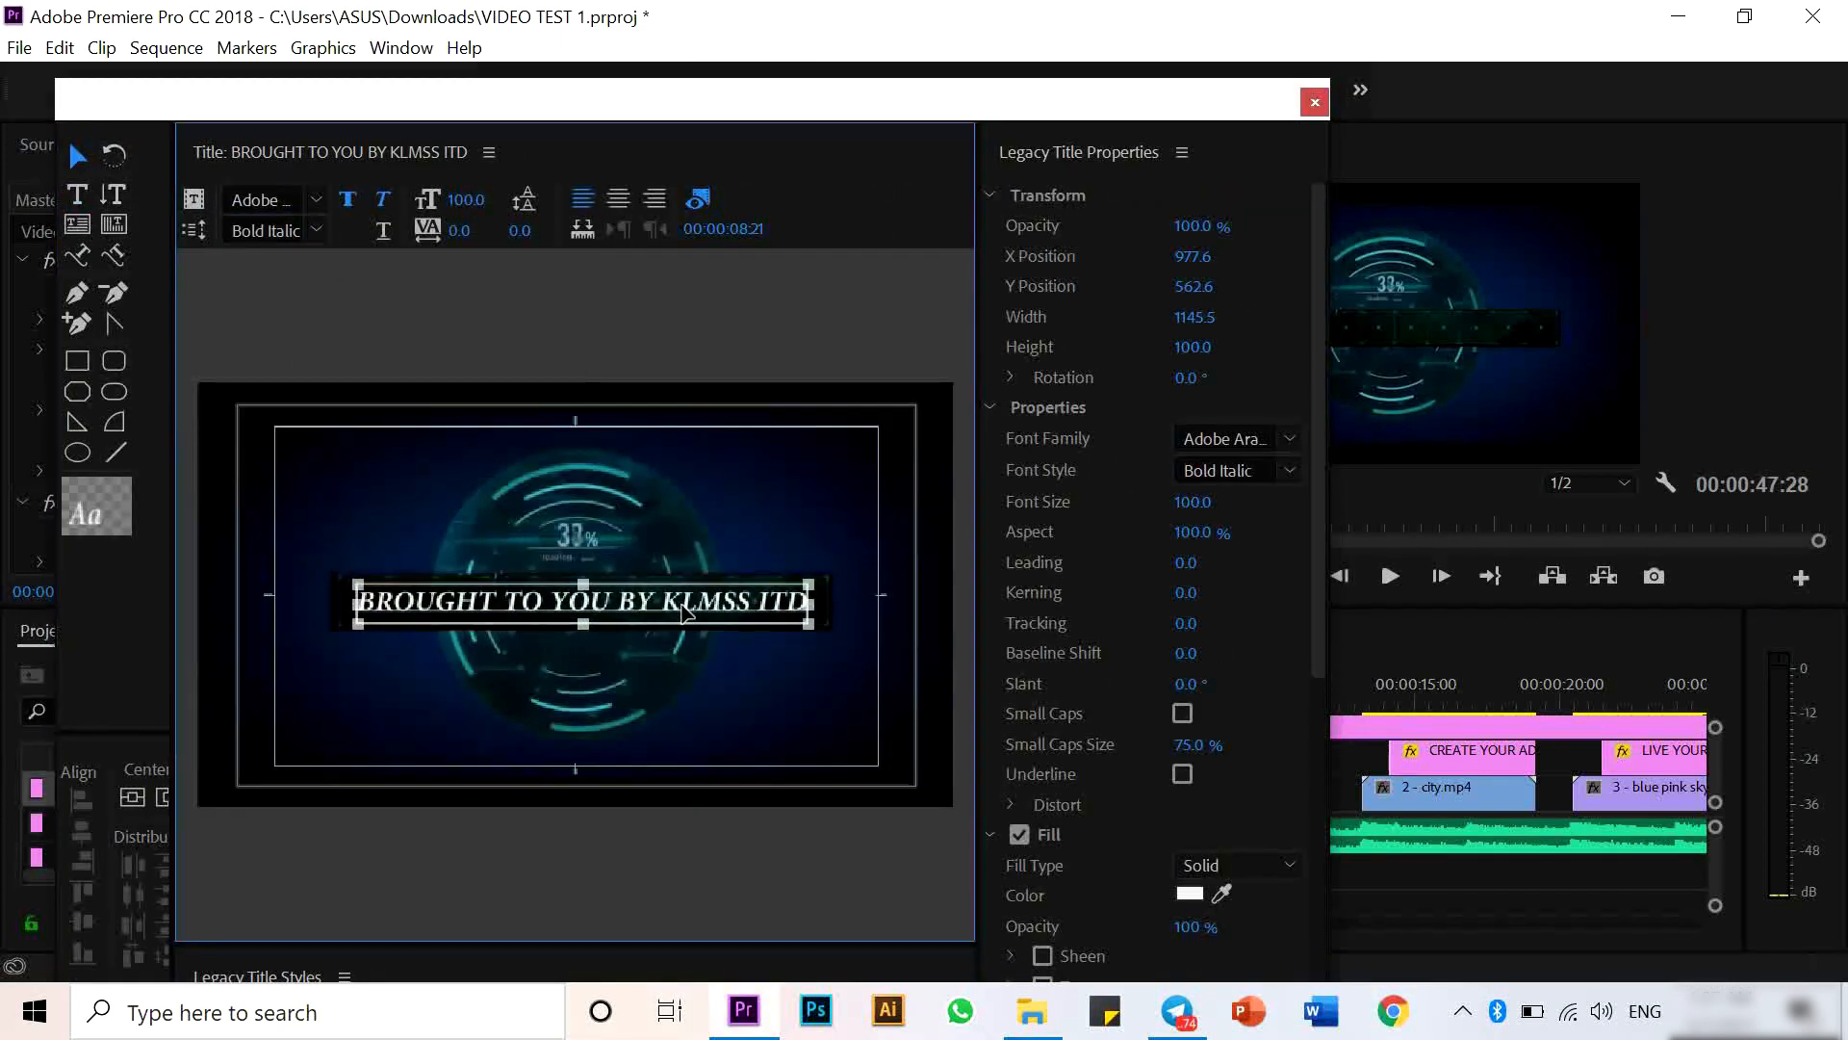
scroll(1321, 724, down, 5)
click(1018, 608)
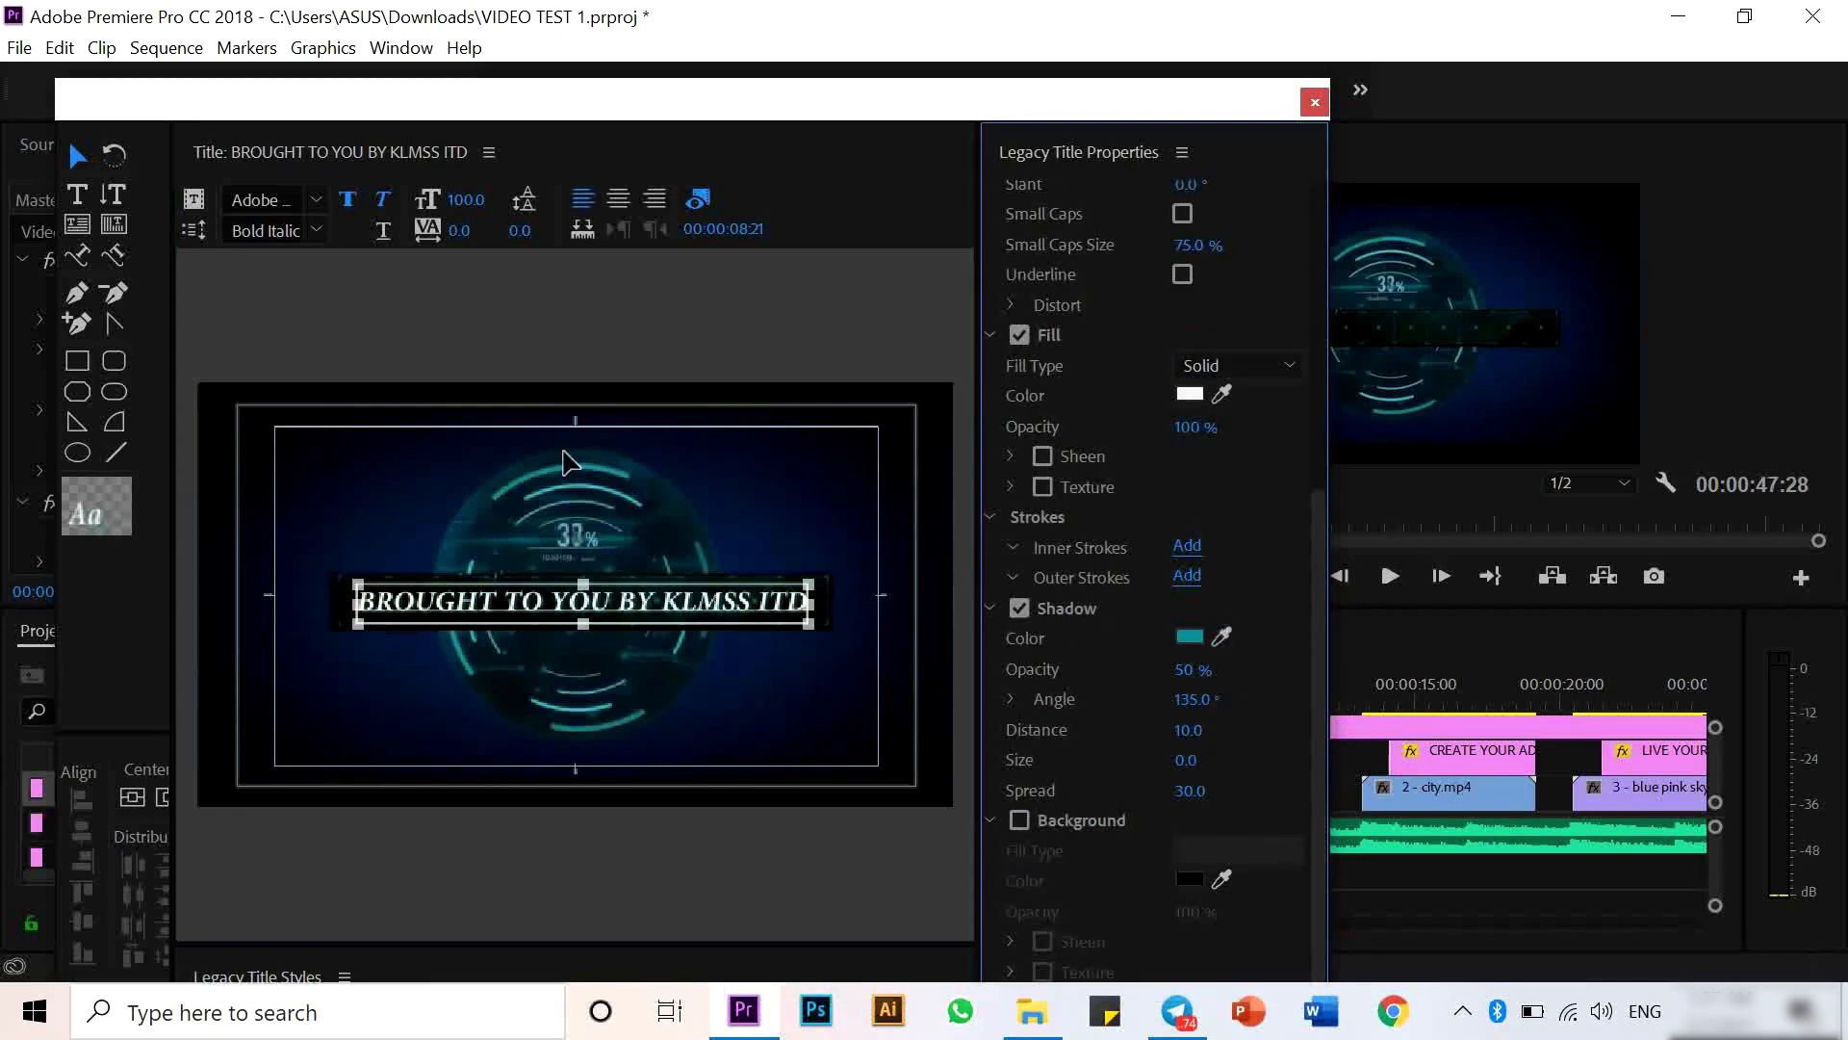
- Close the title editor and place the BROUGHT TO YOU BY KLMSS ITD title on V2 at about 00:00:08:08
click(1315, 102)
drag(395, 792, 1218, 759)
click(1219, 691)
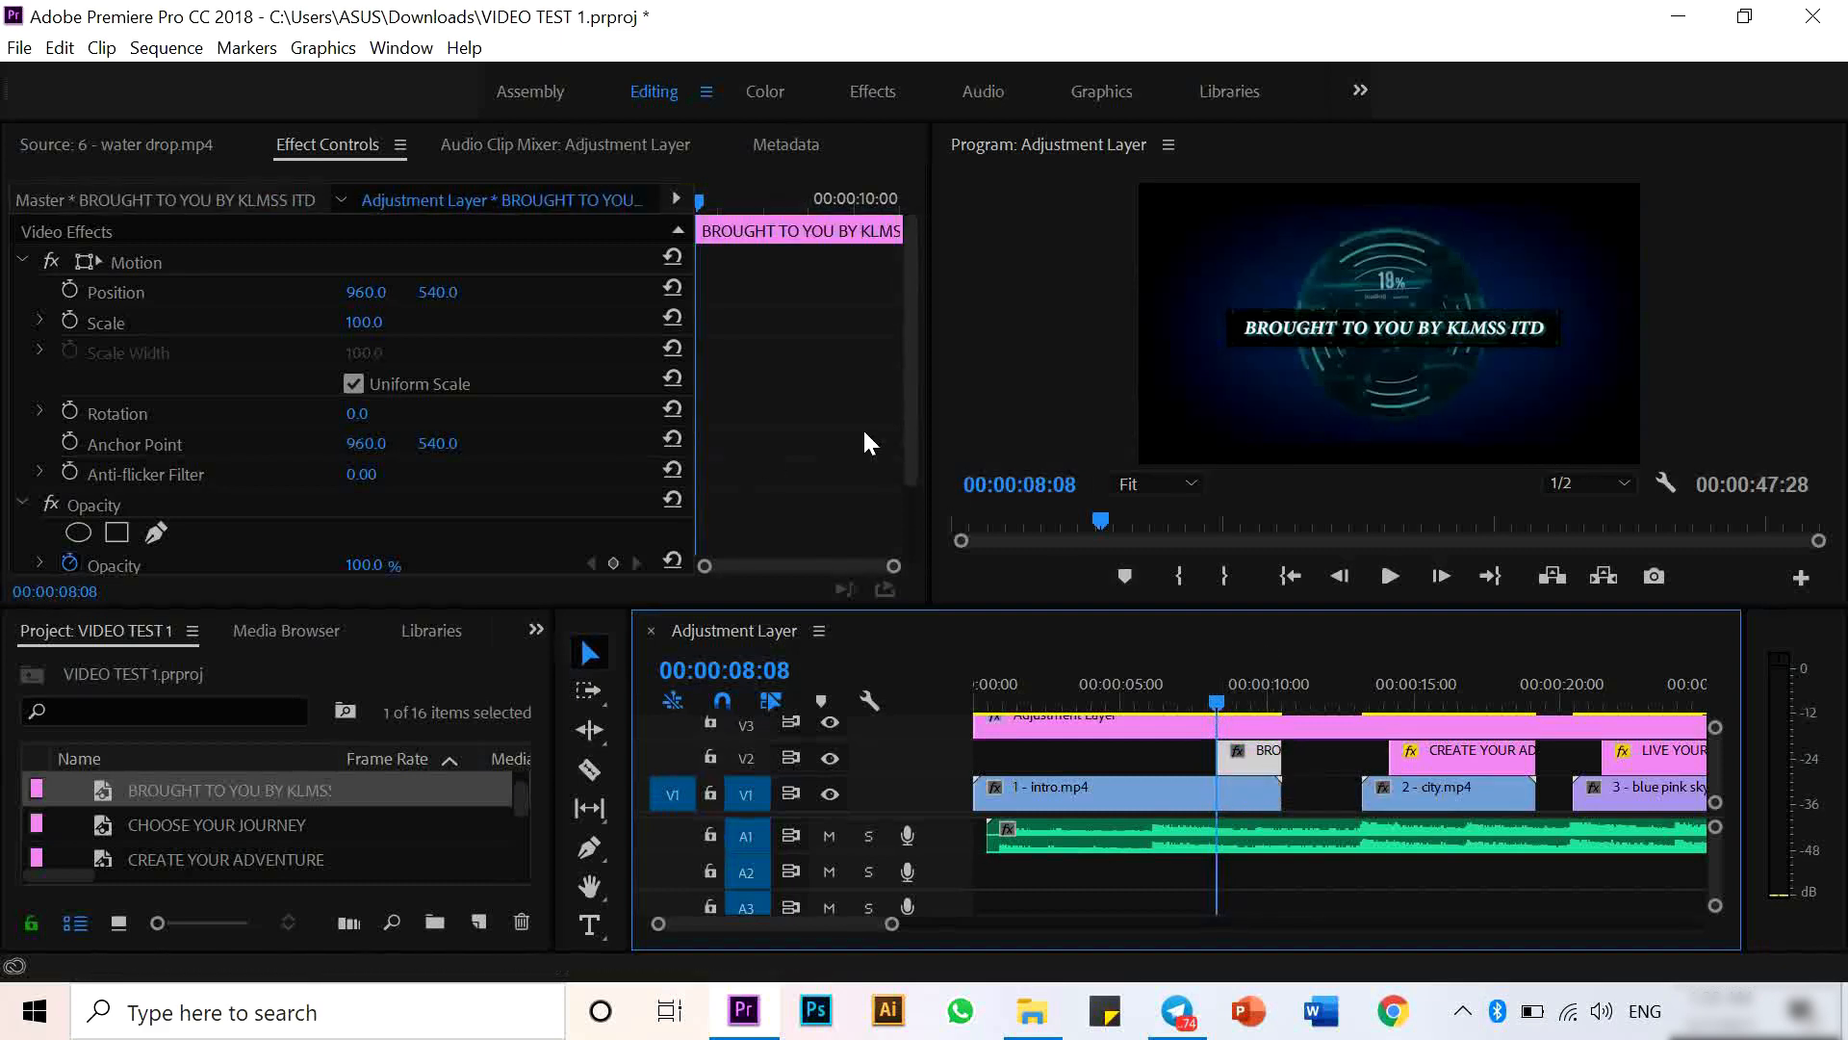
- Add an opacity keyframe at the start of the BROUGHT TO YOU BY KLMSS ITD title and set it to 0%
drag(911, 423, 910, 505)
click(614, 466)
click(743, 197)
click(614, 465)
click(591, 465)
click(366, 467)
text(0)
key(Return)
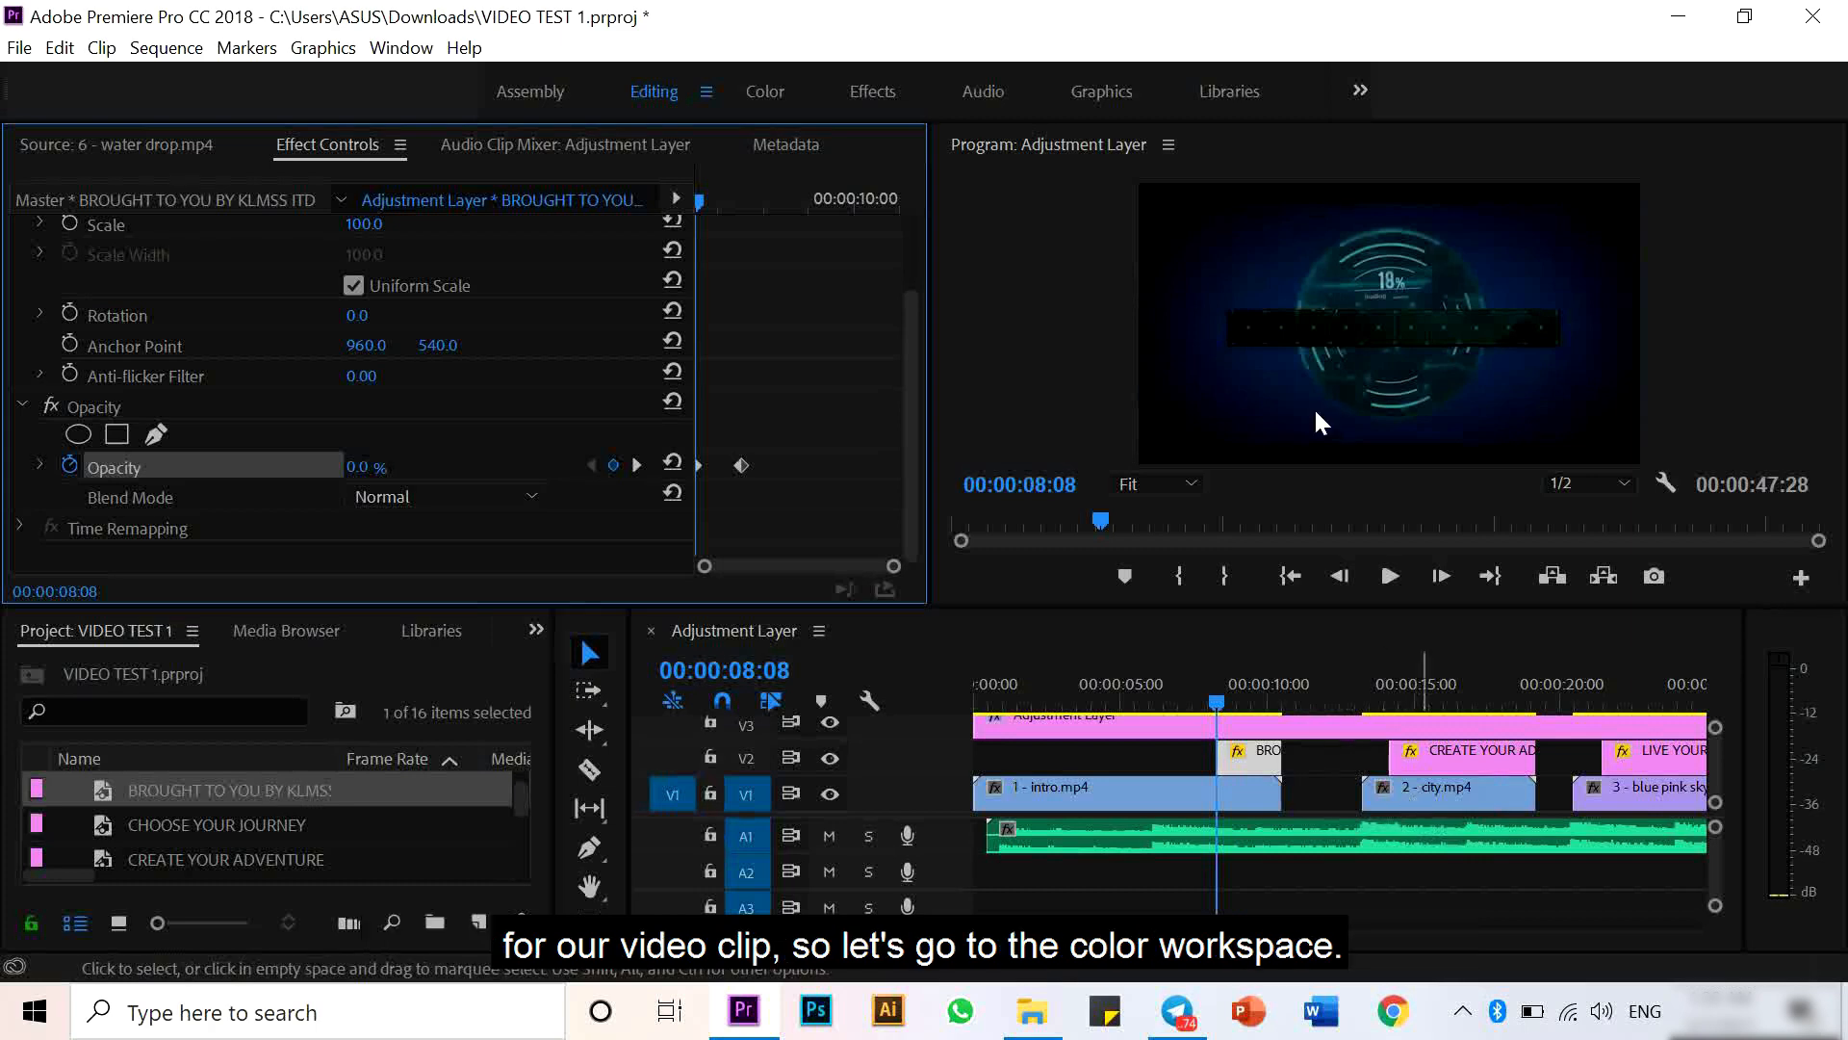
- Switch to the Color workspace and set Faded Film to about 40.9 for the city.mp4 clip
click(769, 89)
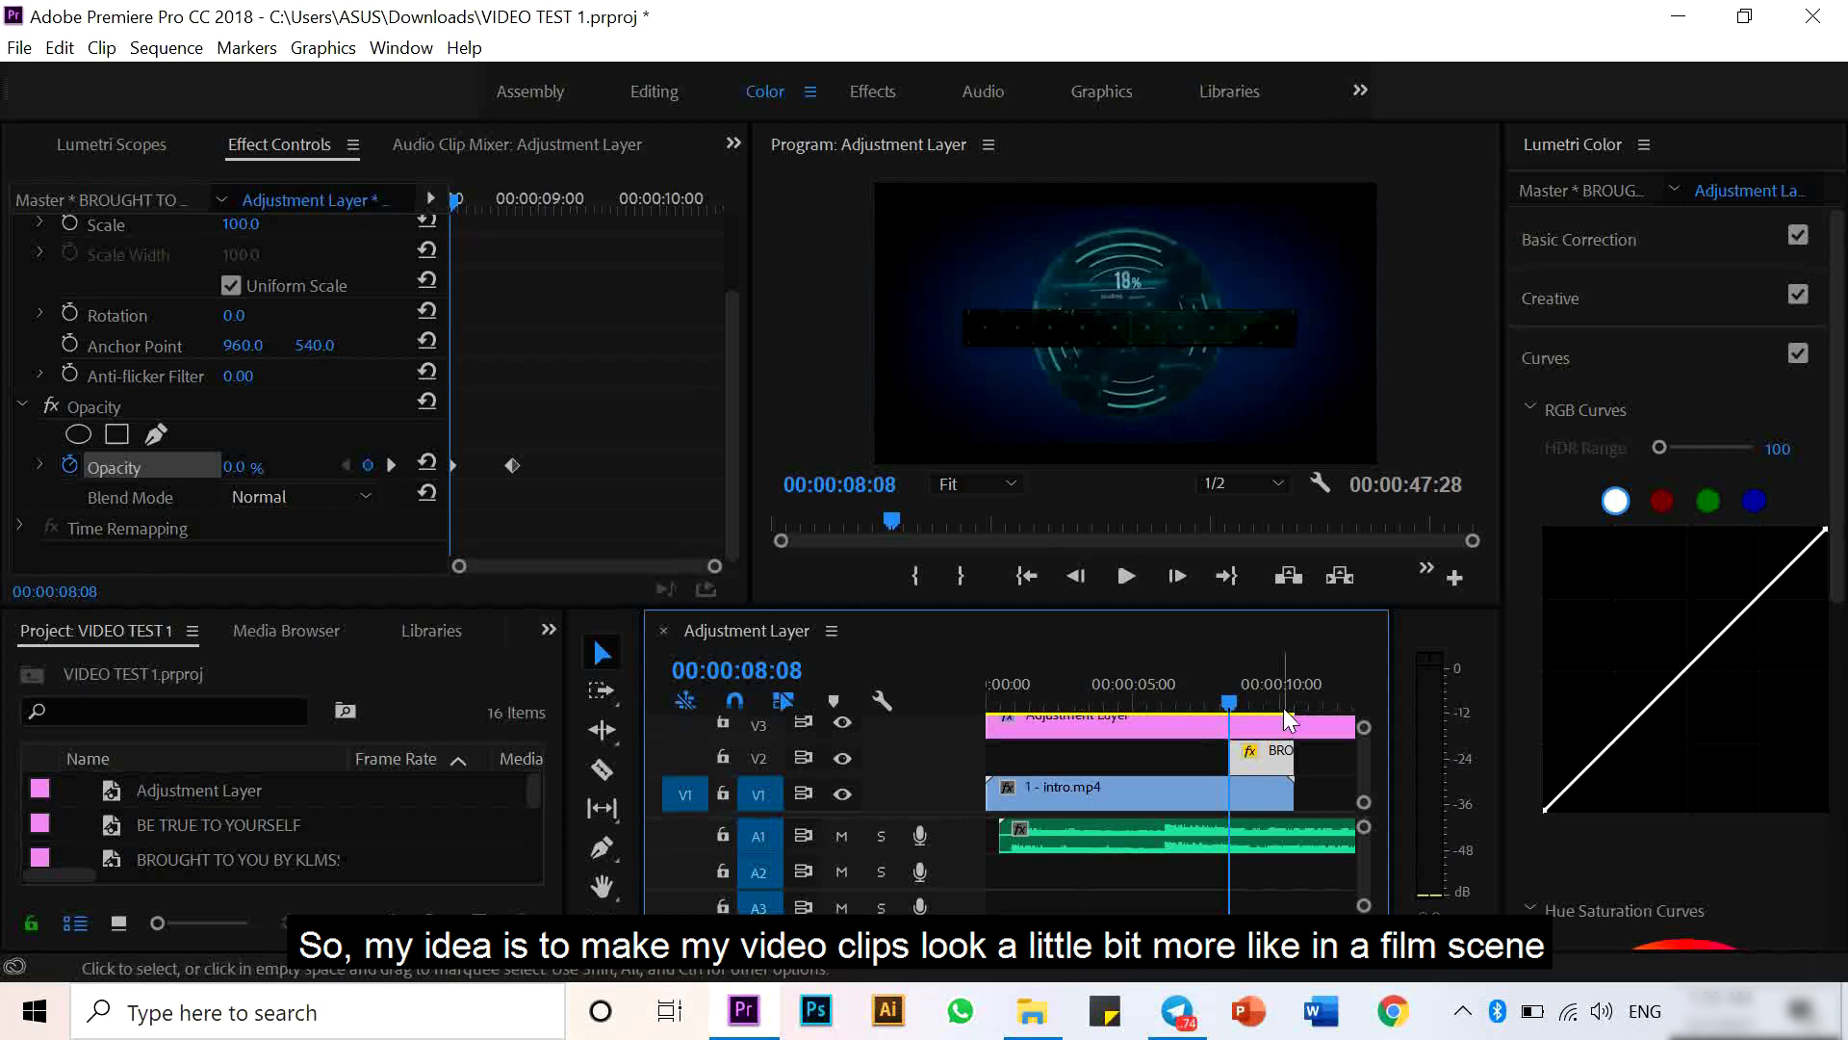
drag(760, 932, 934, 924)
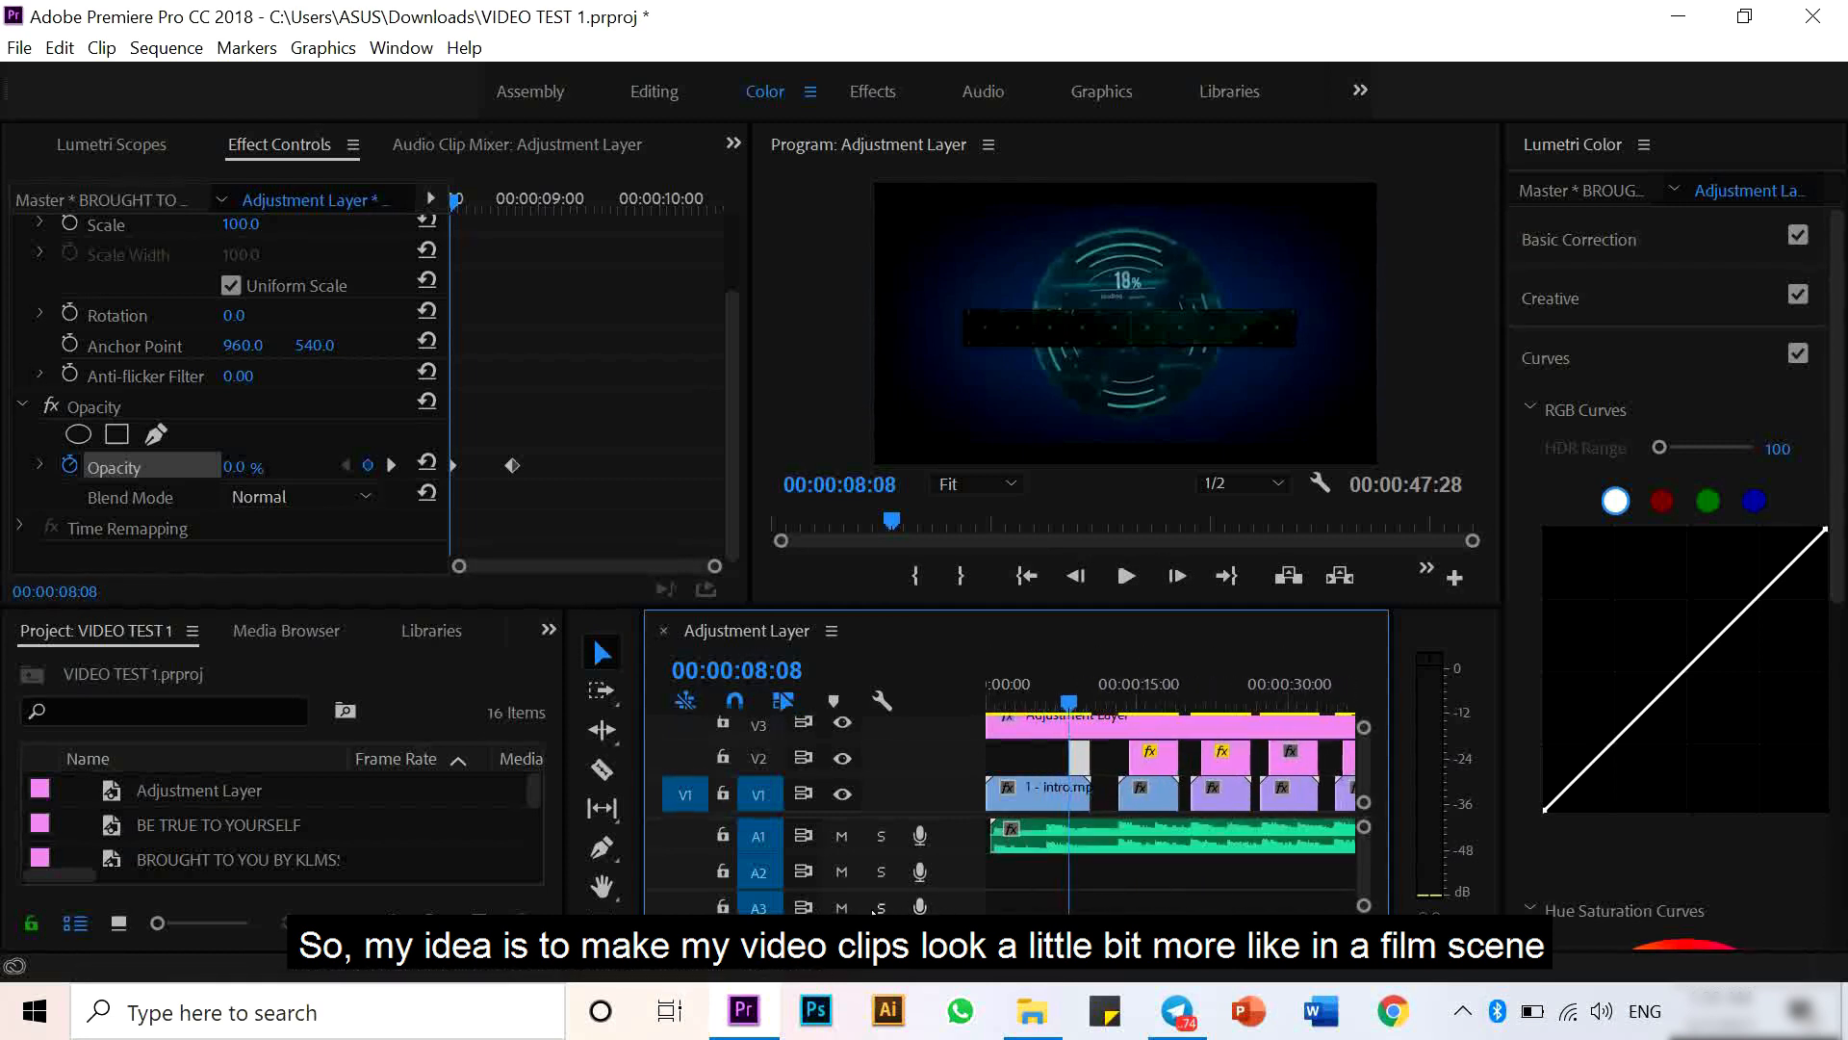
drag(818, 927, 922, 927)
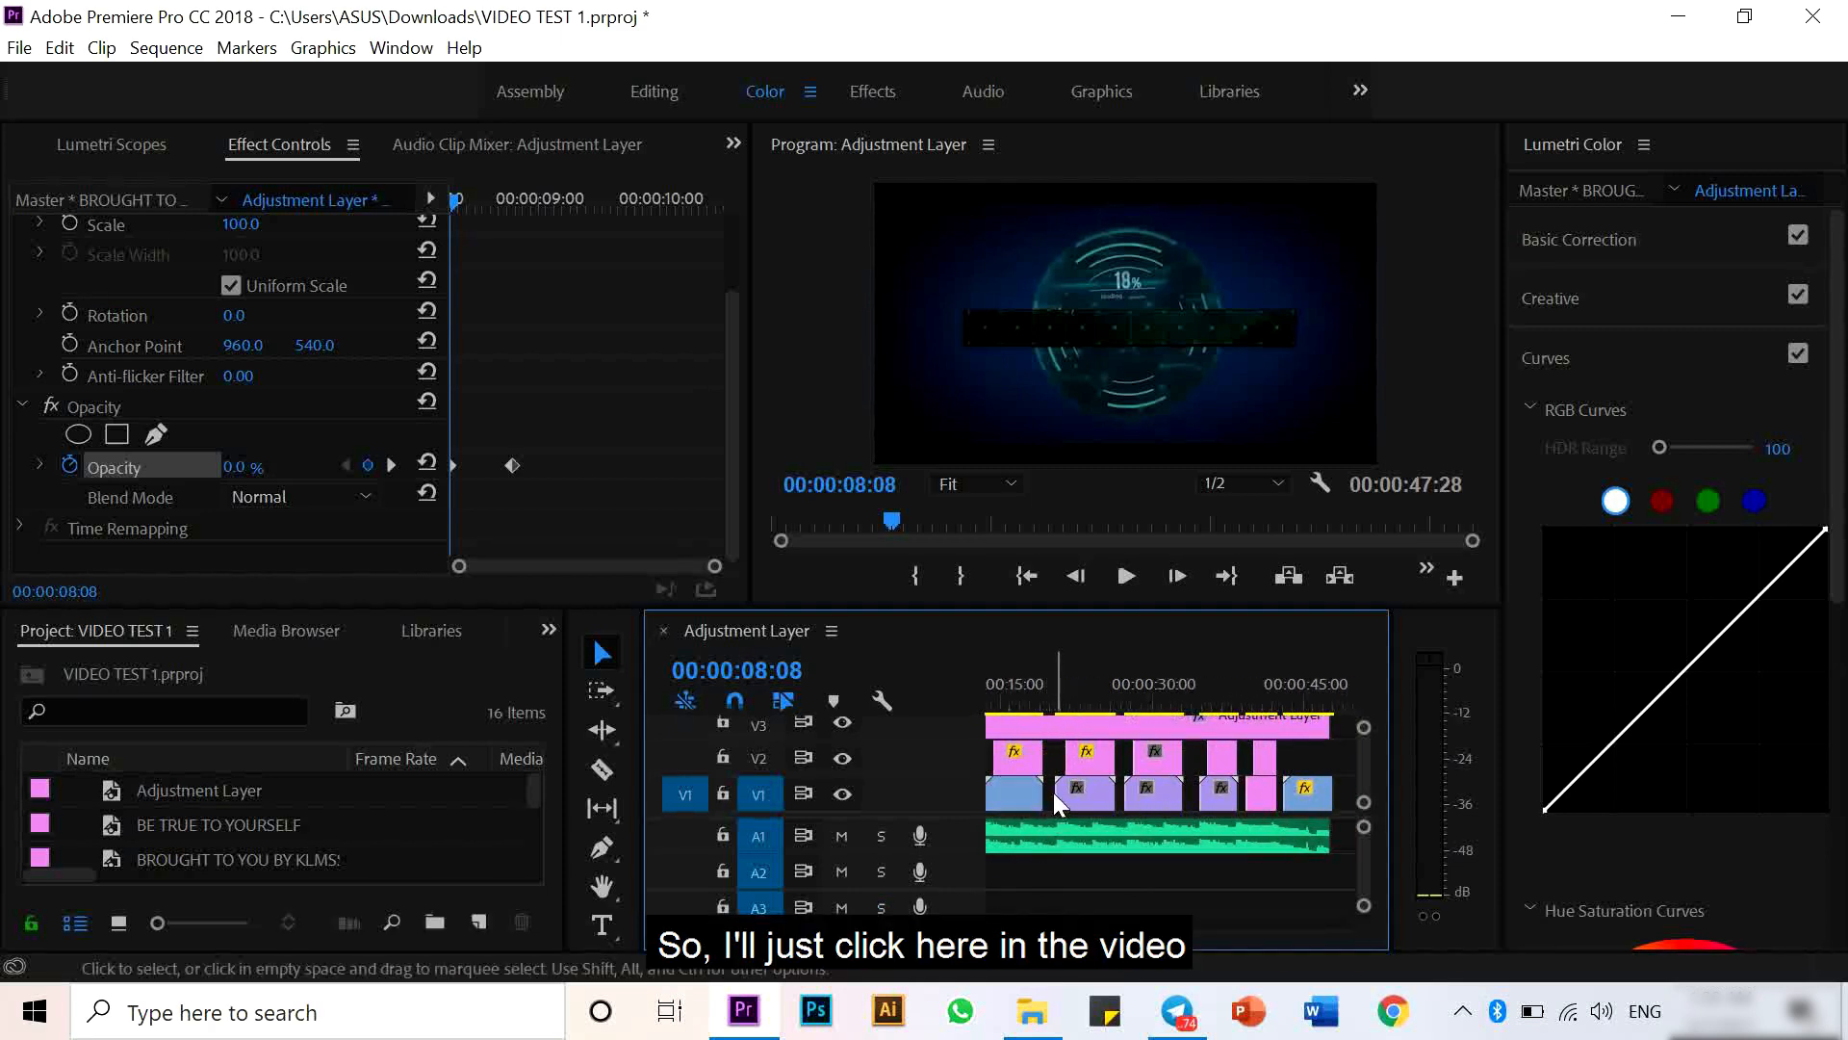
click(1103, 799)
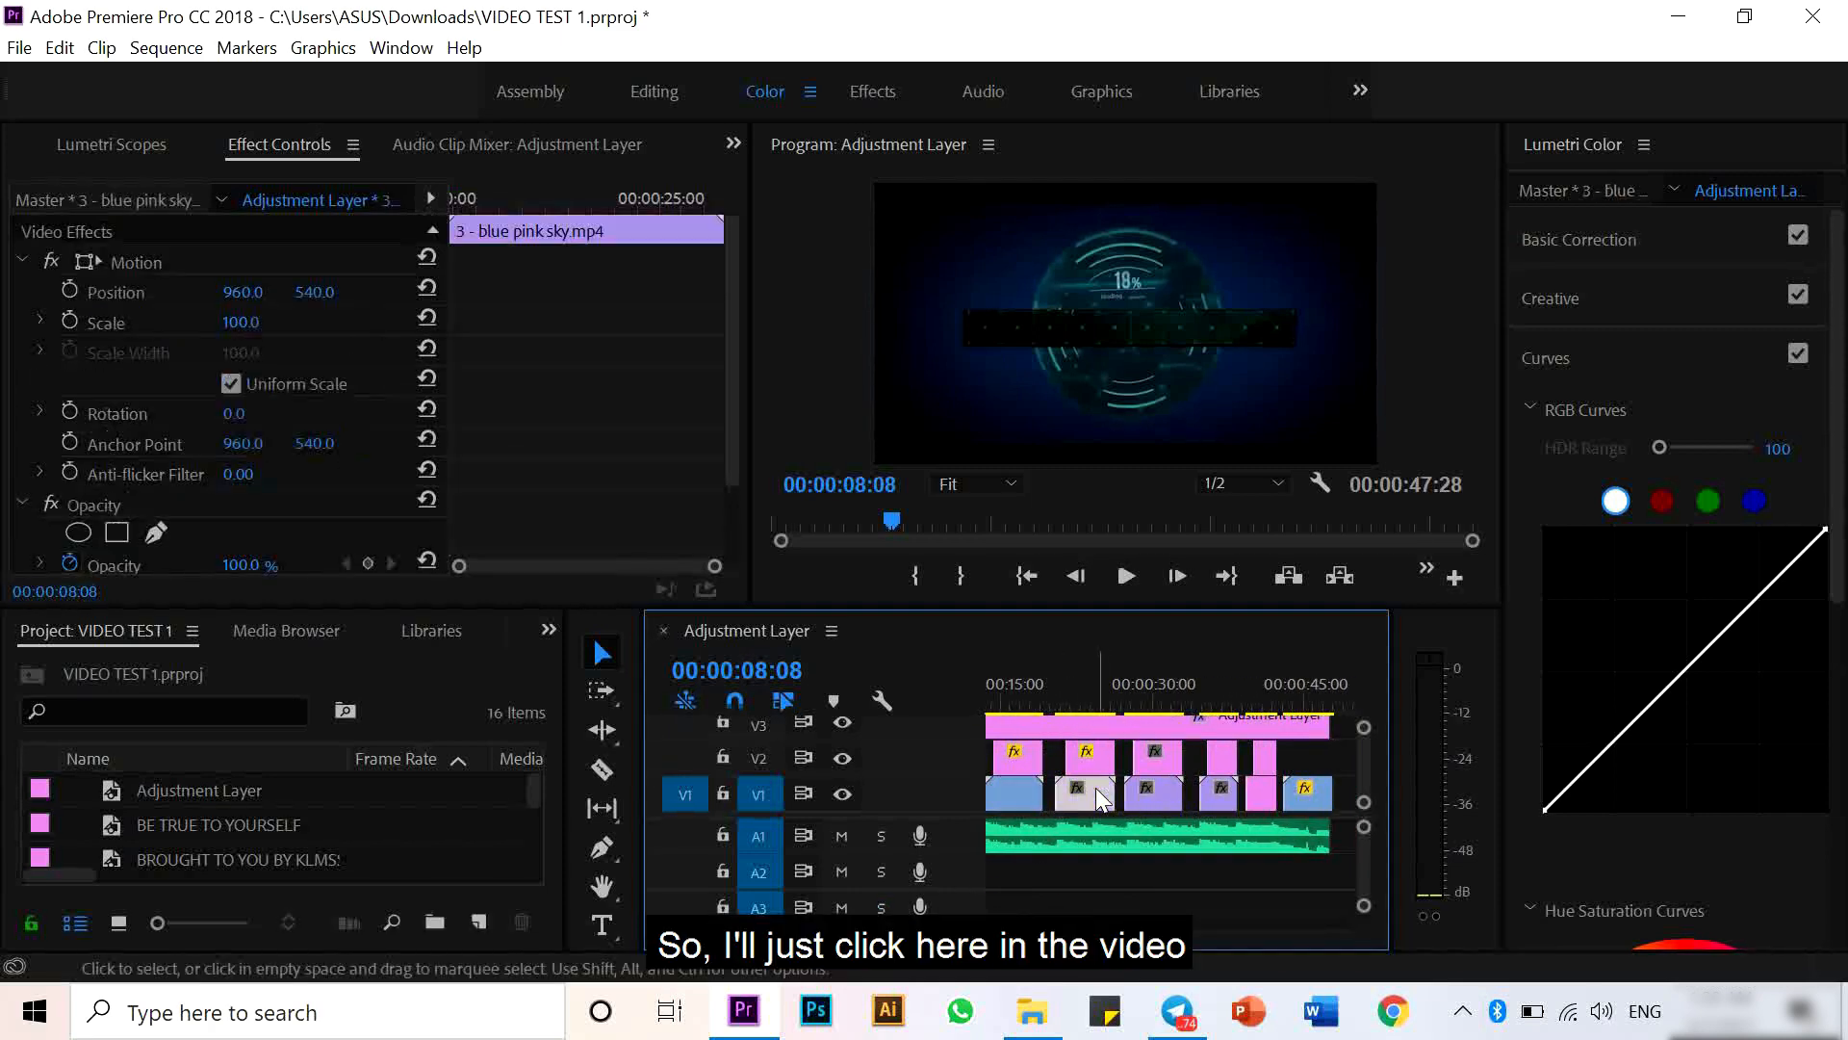
click(1089, 701)
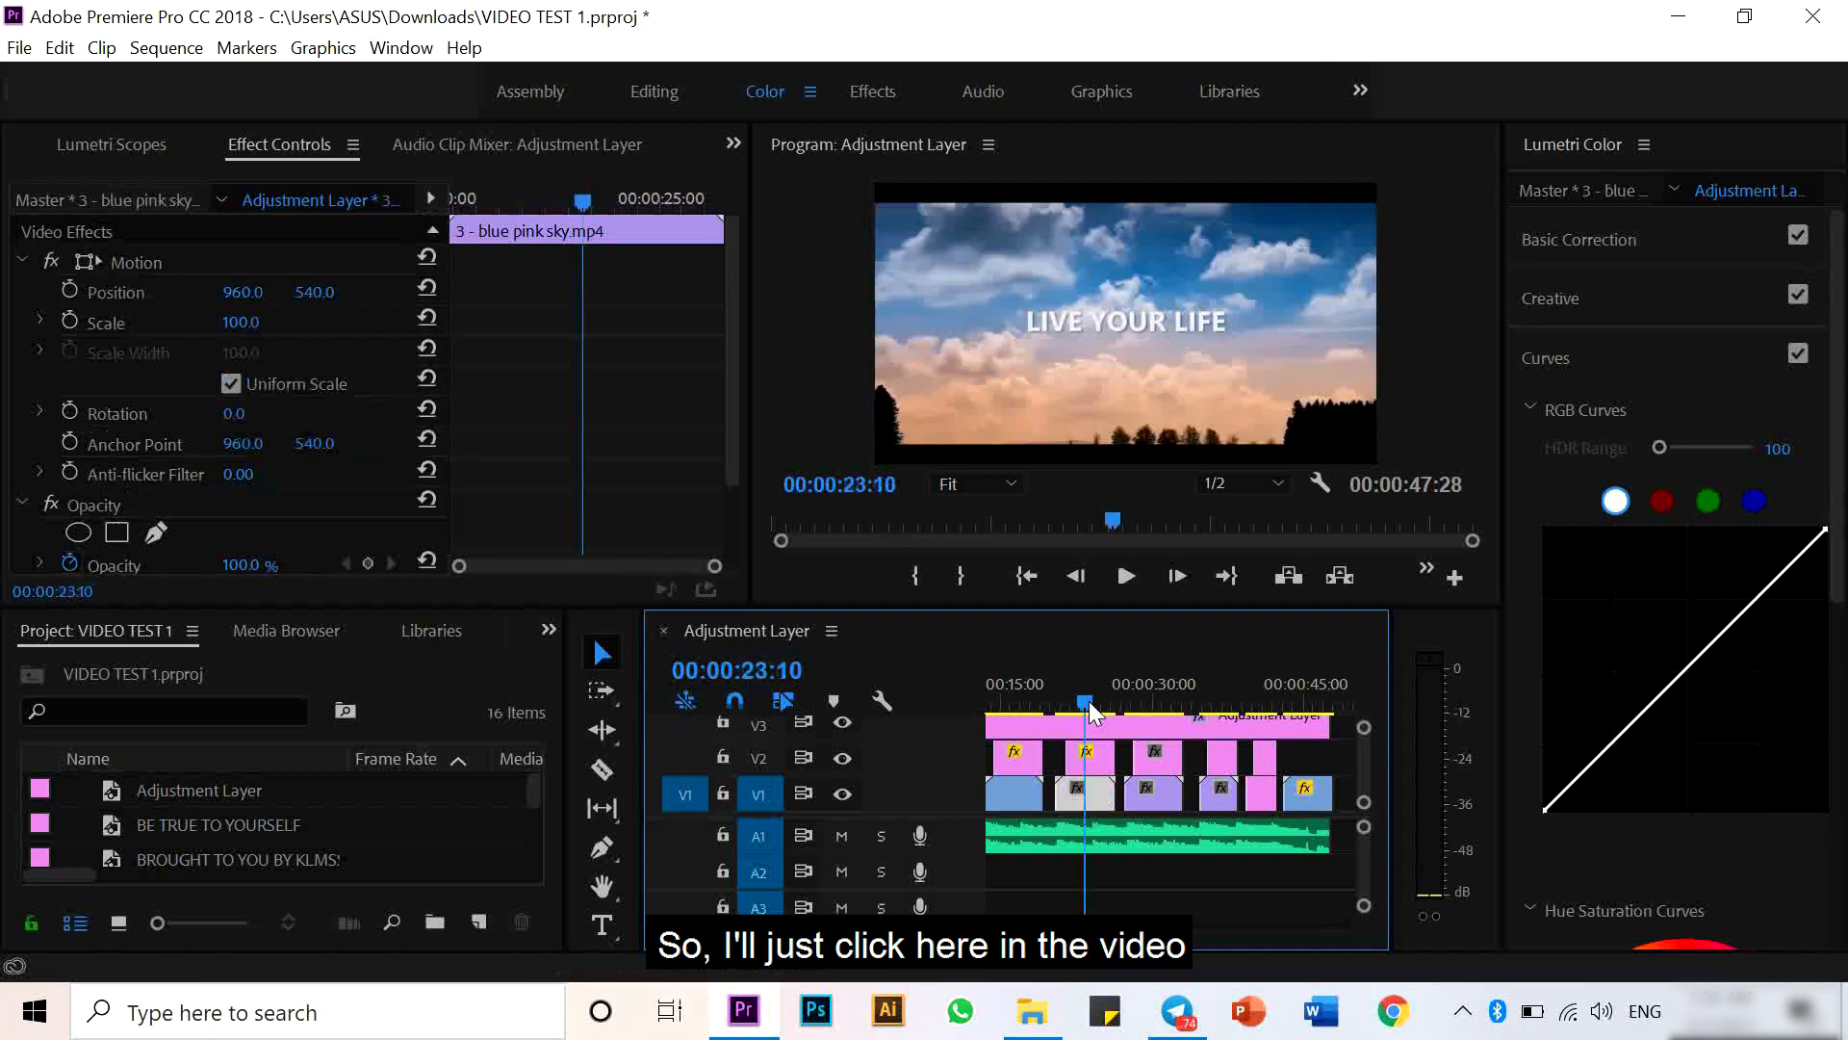
click(1025, 701)
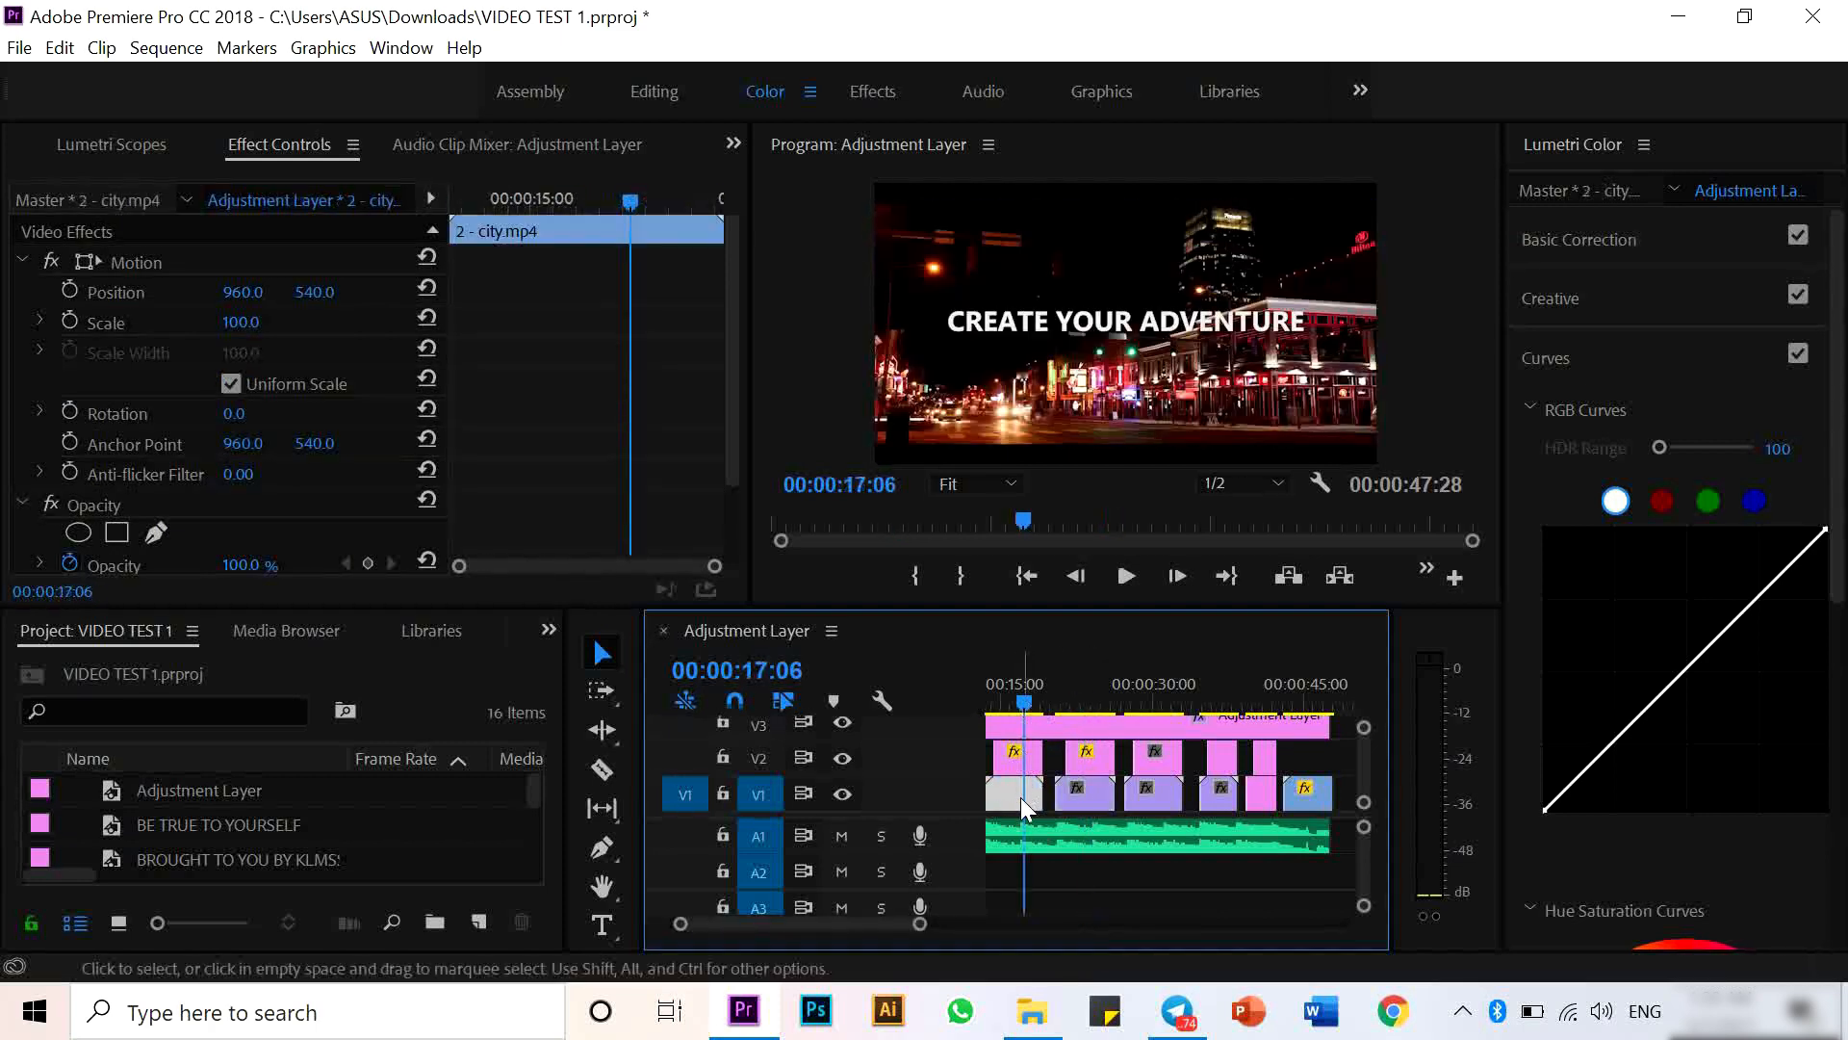
click(1593, 304)
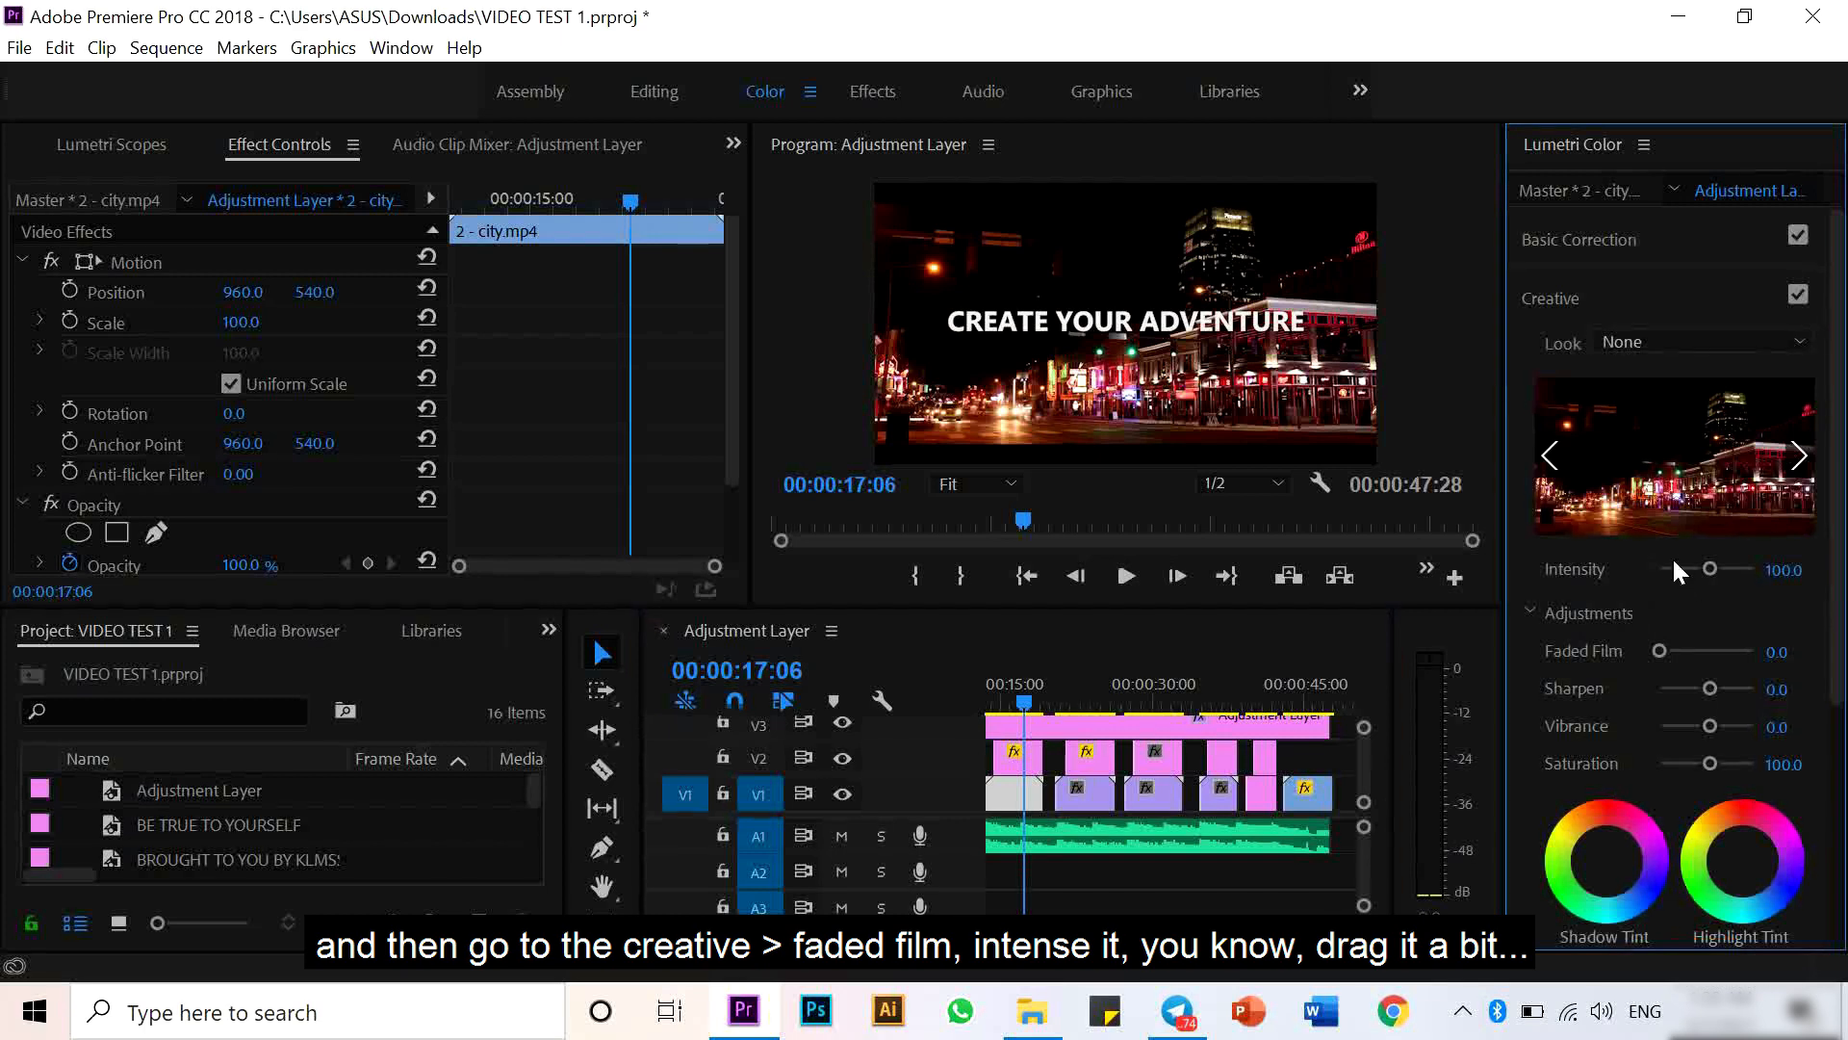
drag(1661, 651, 1695, 655)
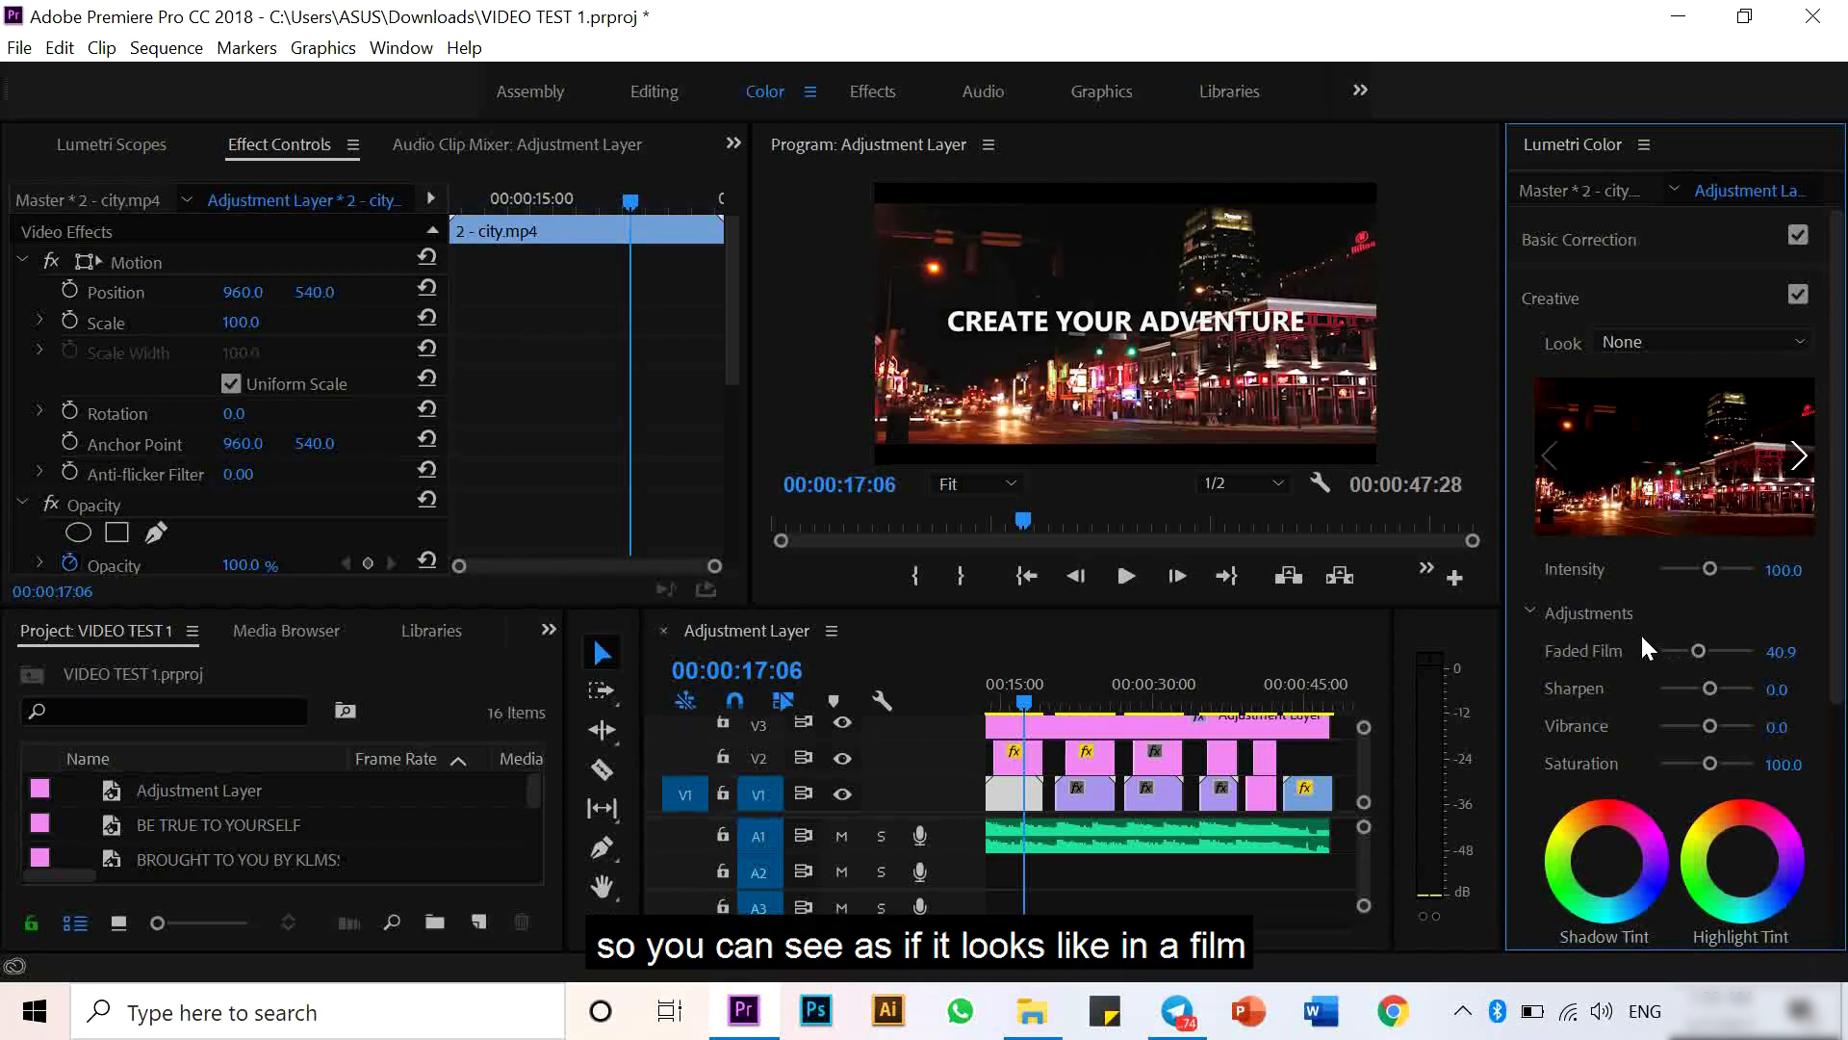
- Pull the red channel curve slightly down for the city.mp4 clip
click(1622, 297)
click(1630, 383)
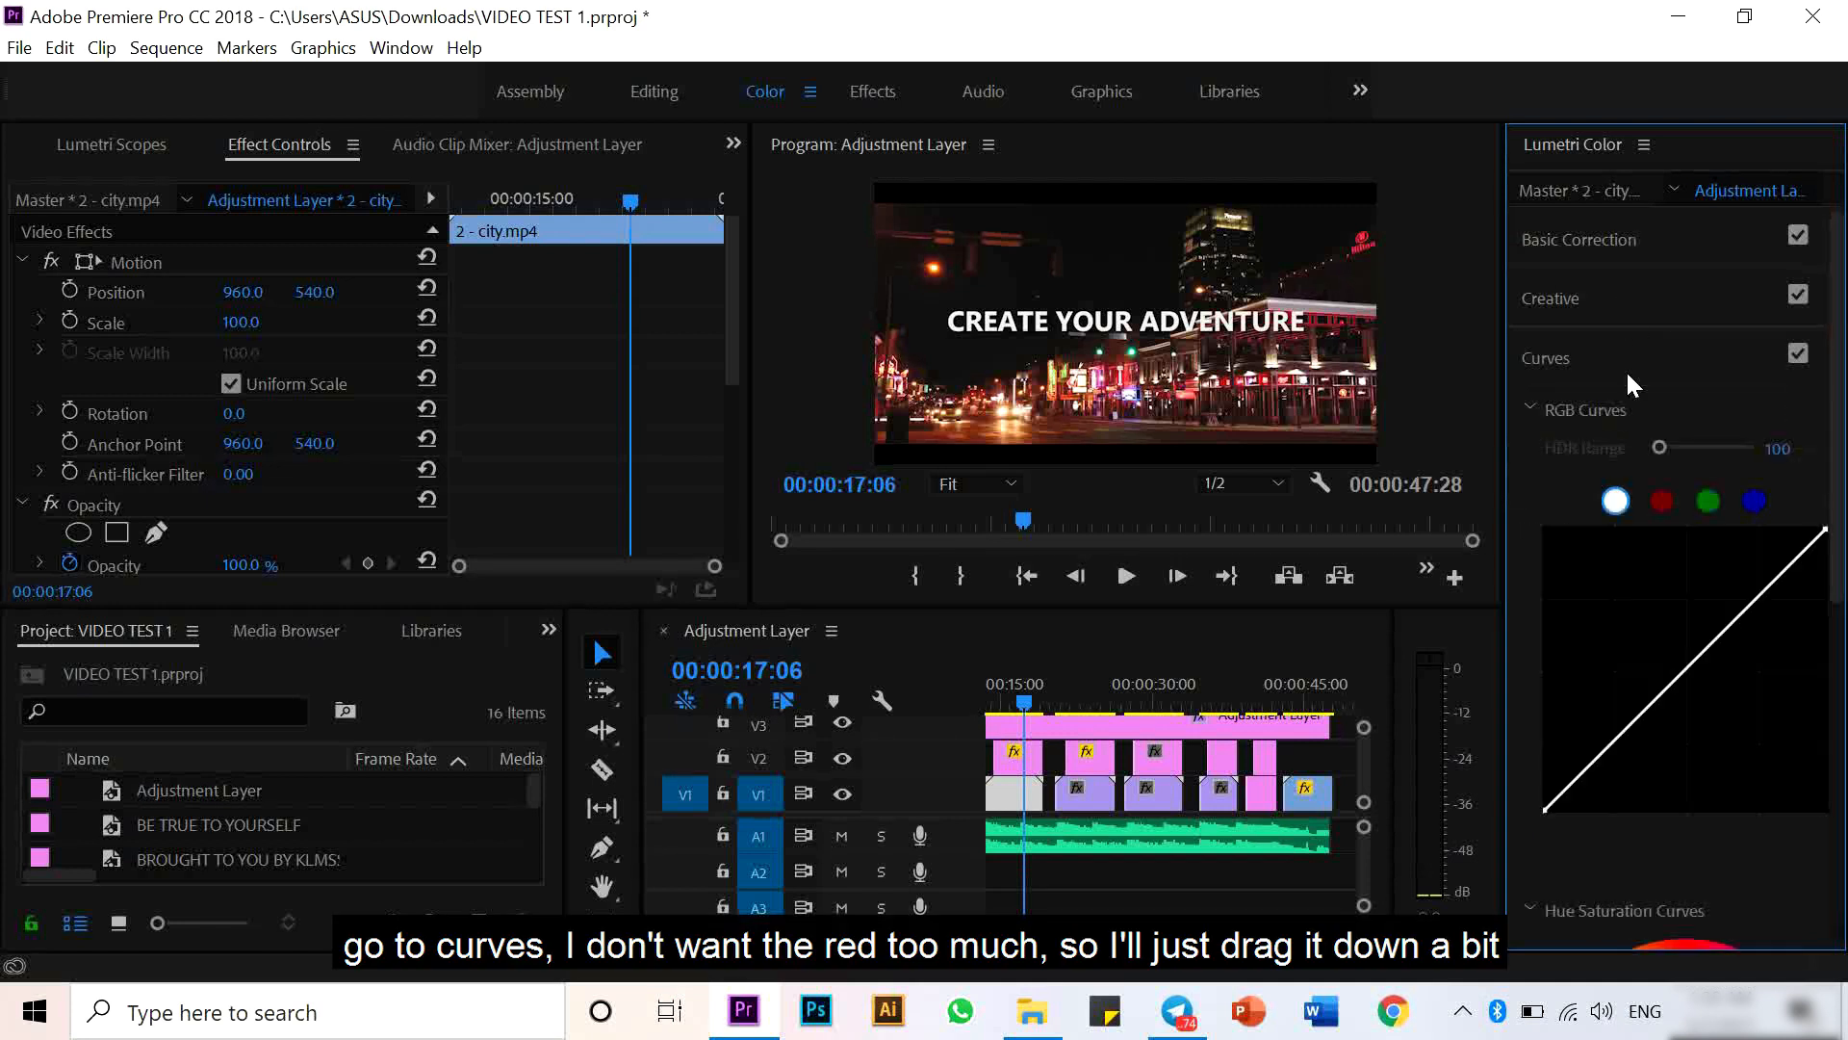
click(1663, 499)
drag(1768, 590, 1778, 603)
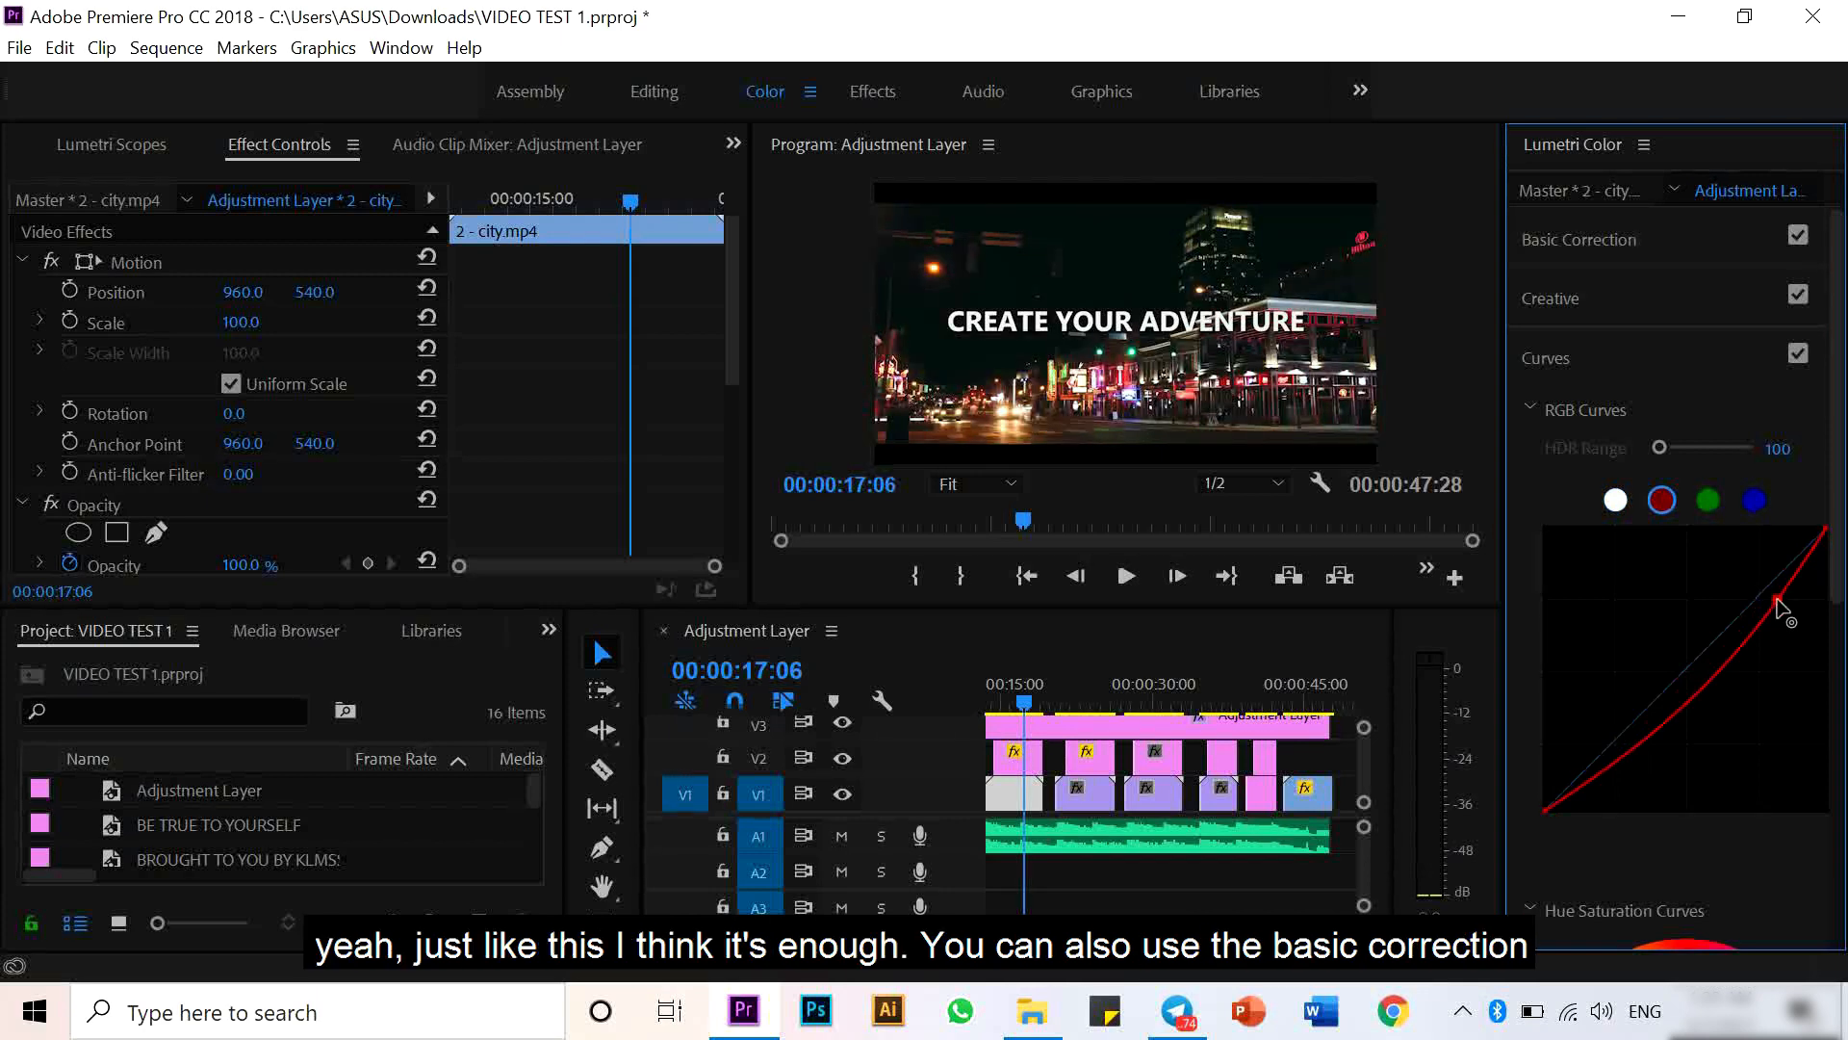
click(1605, 238)
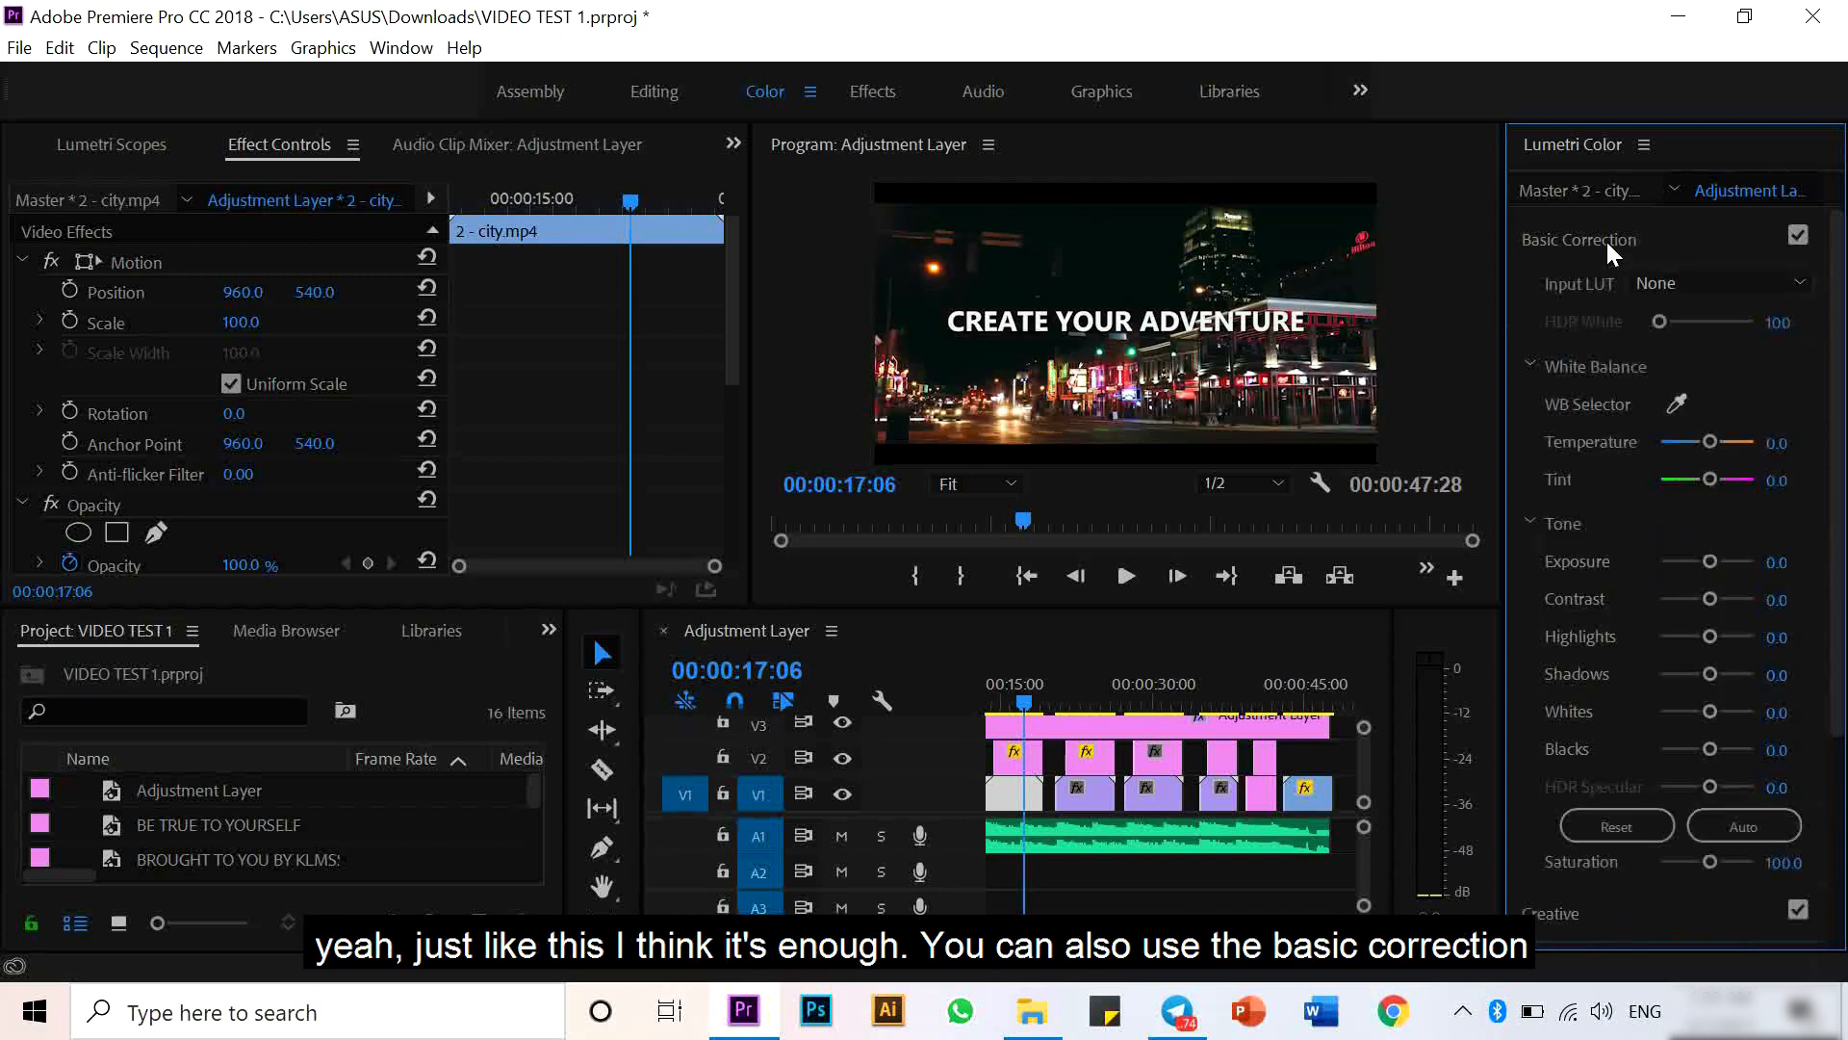
click(1606, 239)
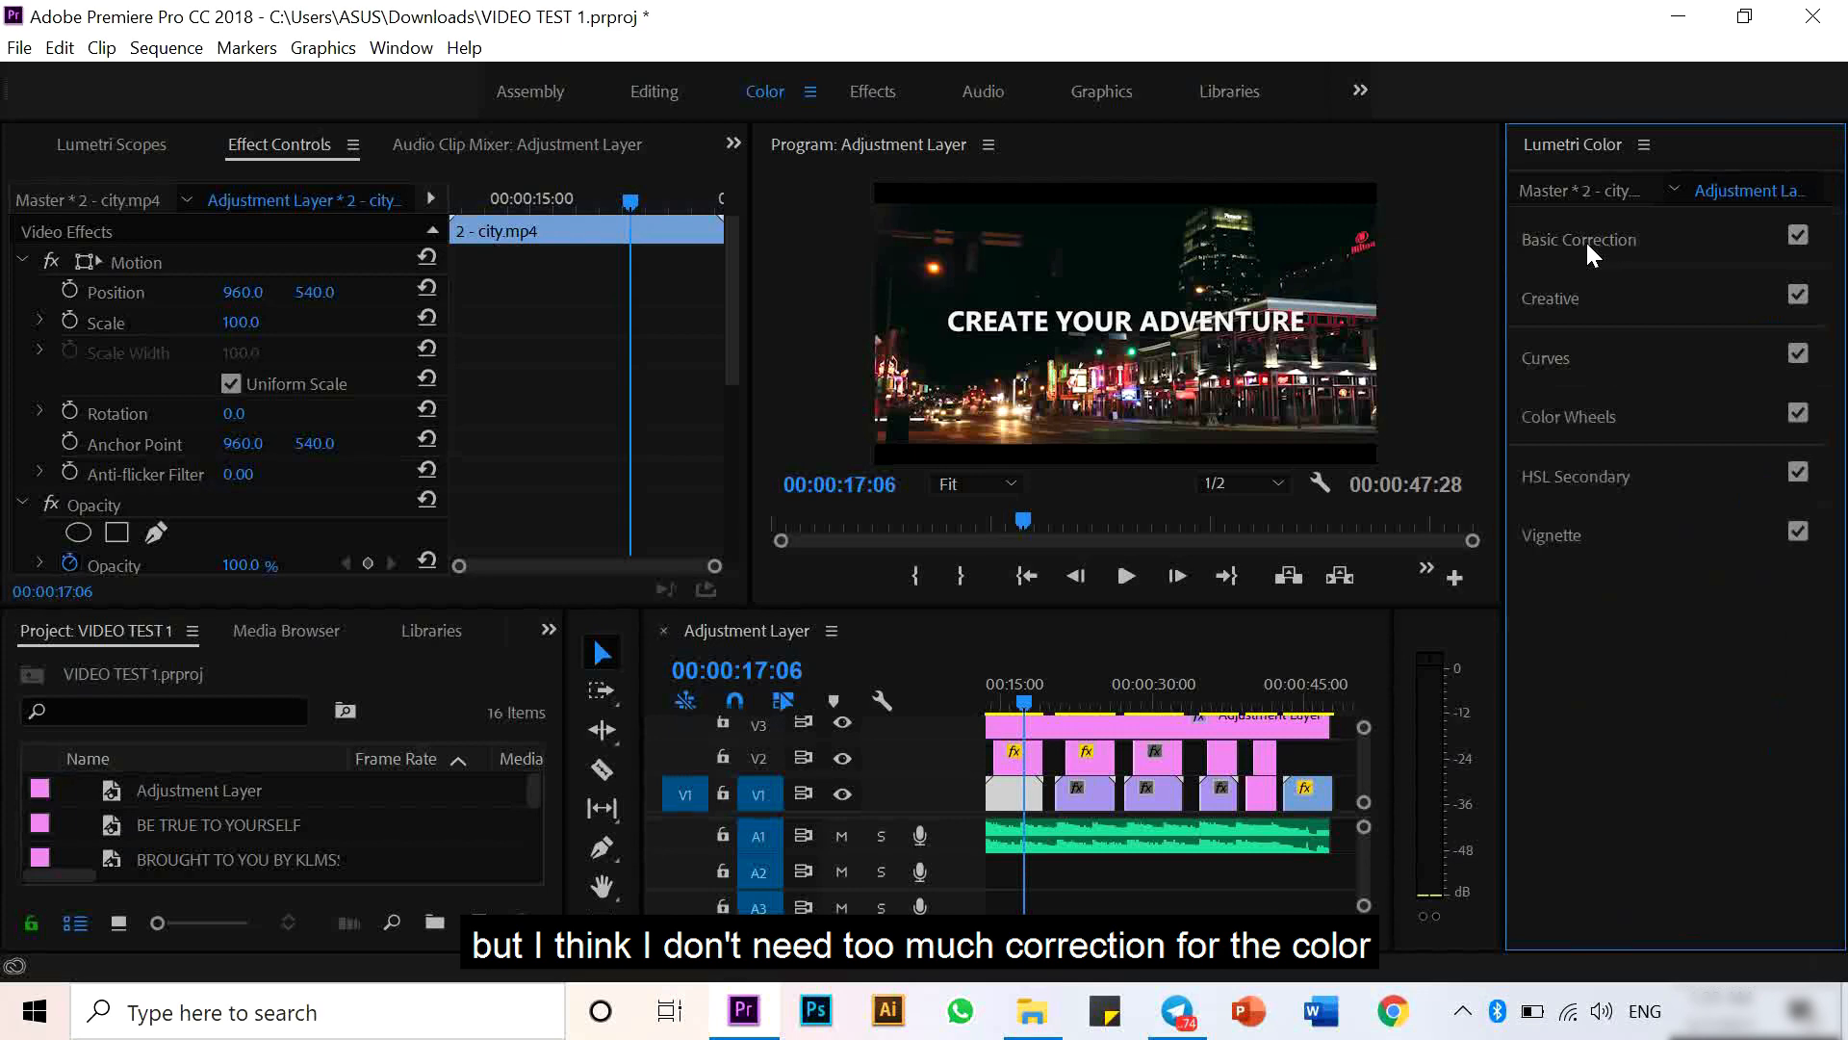
- Pull the blue channel curve slightly down for the blue pink sky.mp4 clip
click(1083, 794)
click(1075, 696)
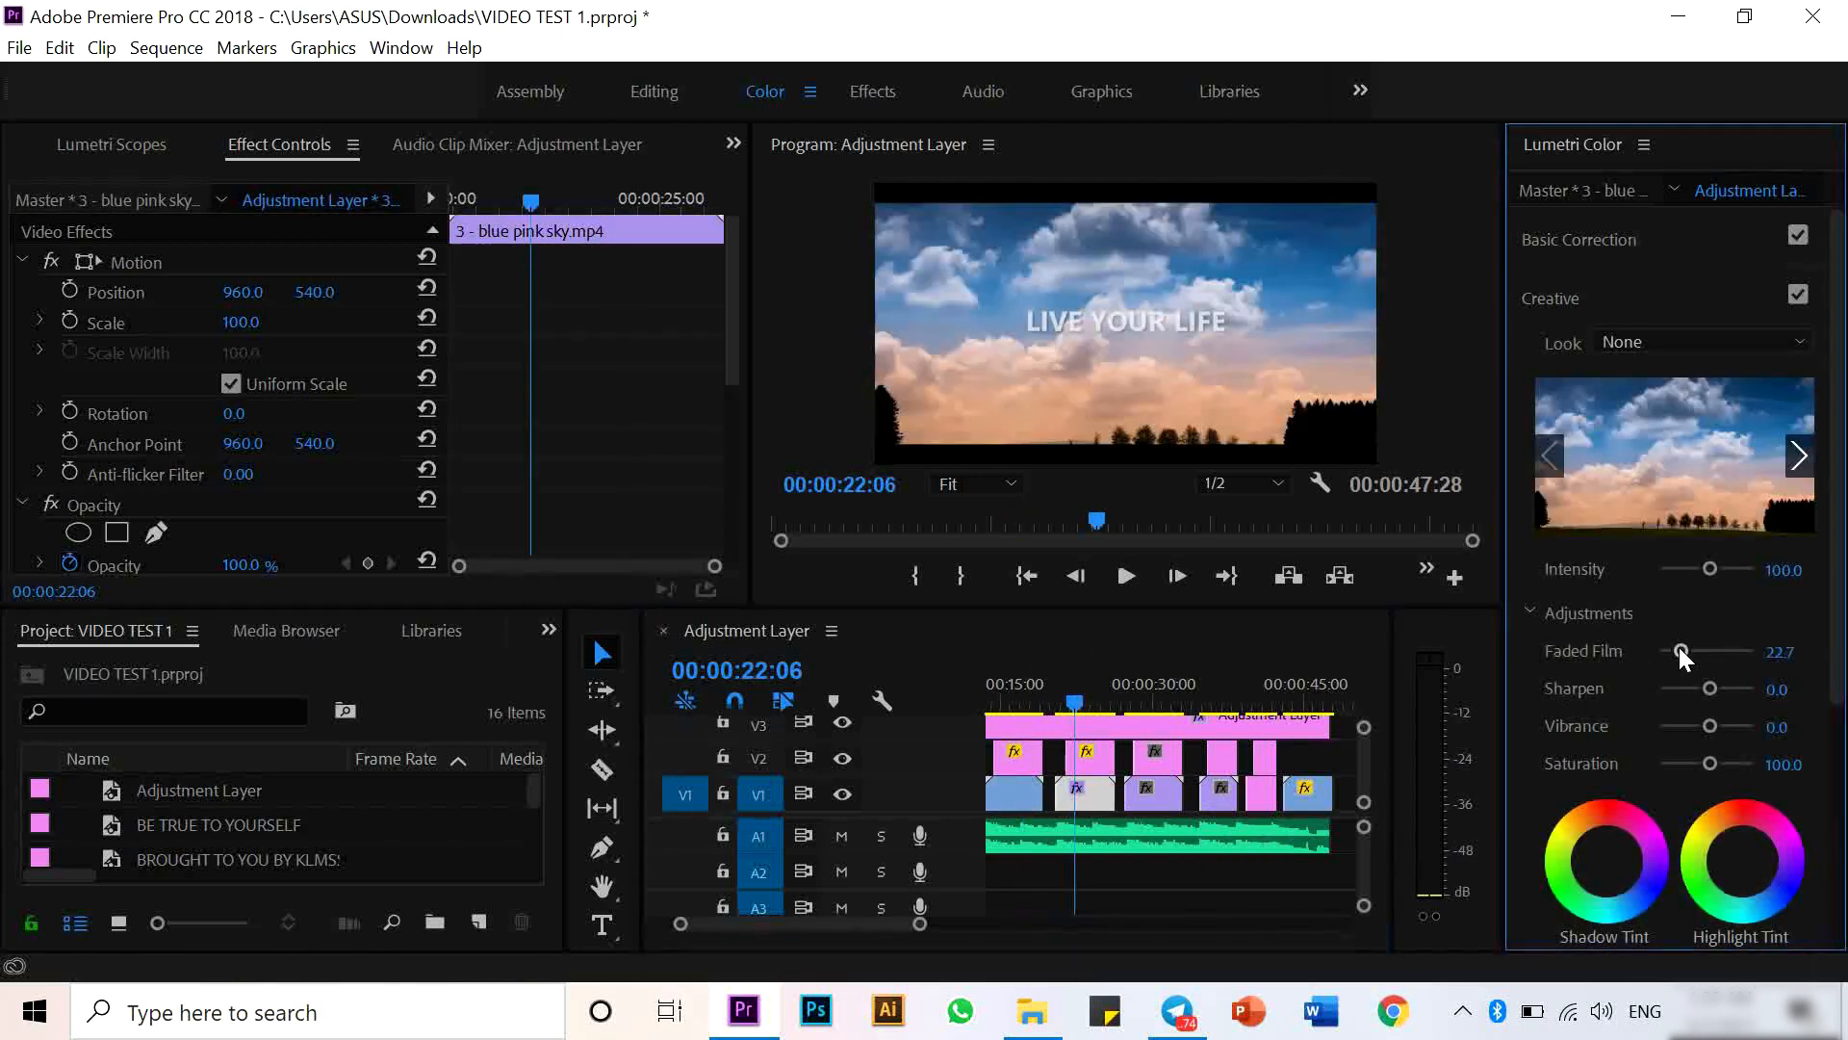
click(1604, 300)
click(1627, 303)
click(1627, 300)
click(1550, 357)
click(1752, 500)
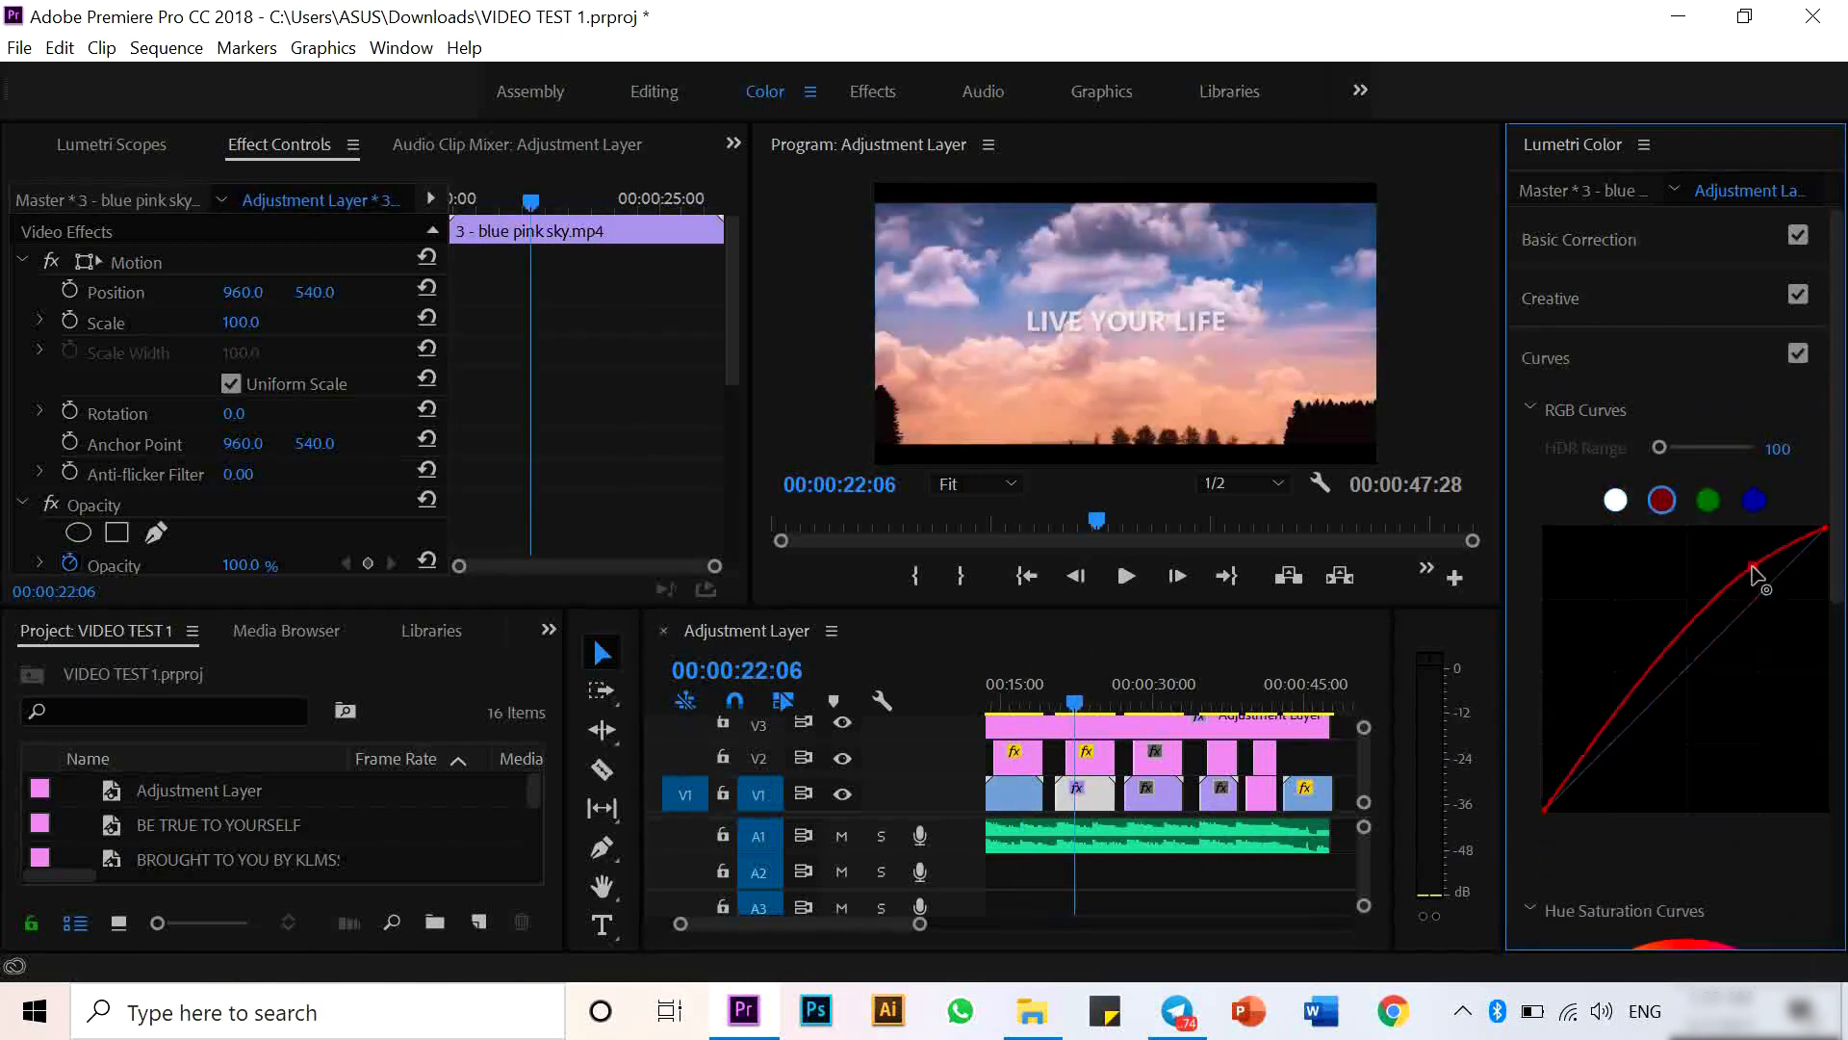
drag(1721, 632, 1723, 655)
- Pull the red channel curve down for the ocean and bride.mp4 clip
click(1153, 794)
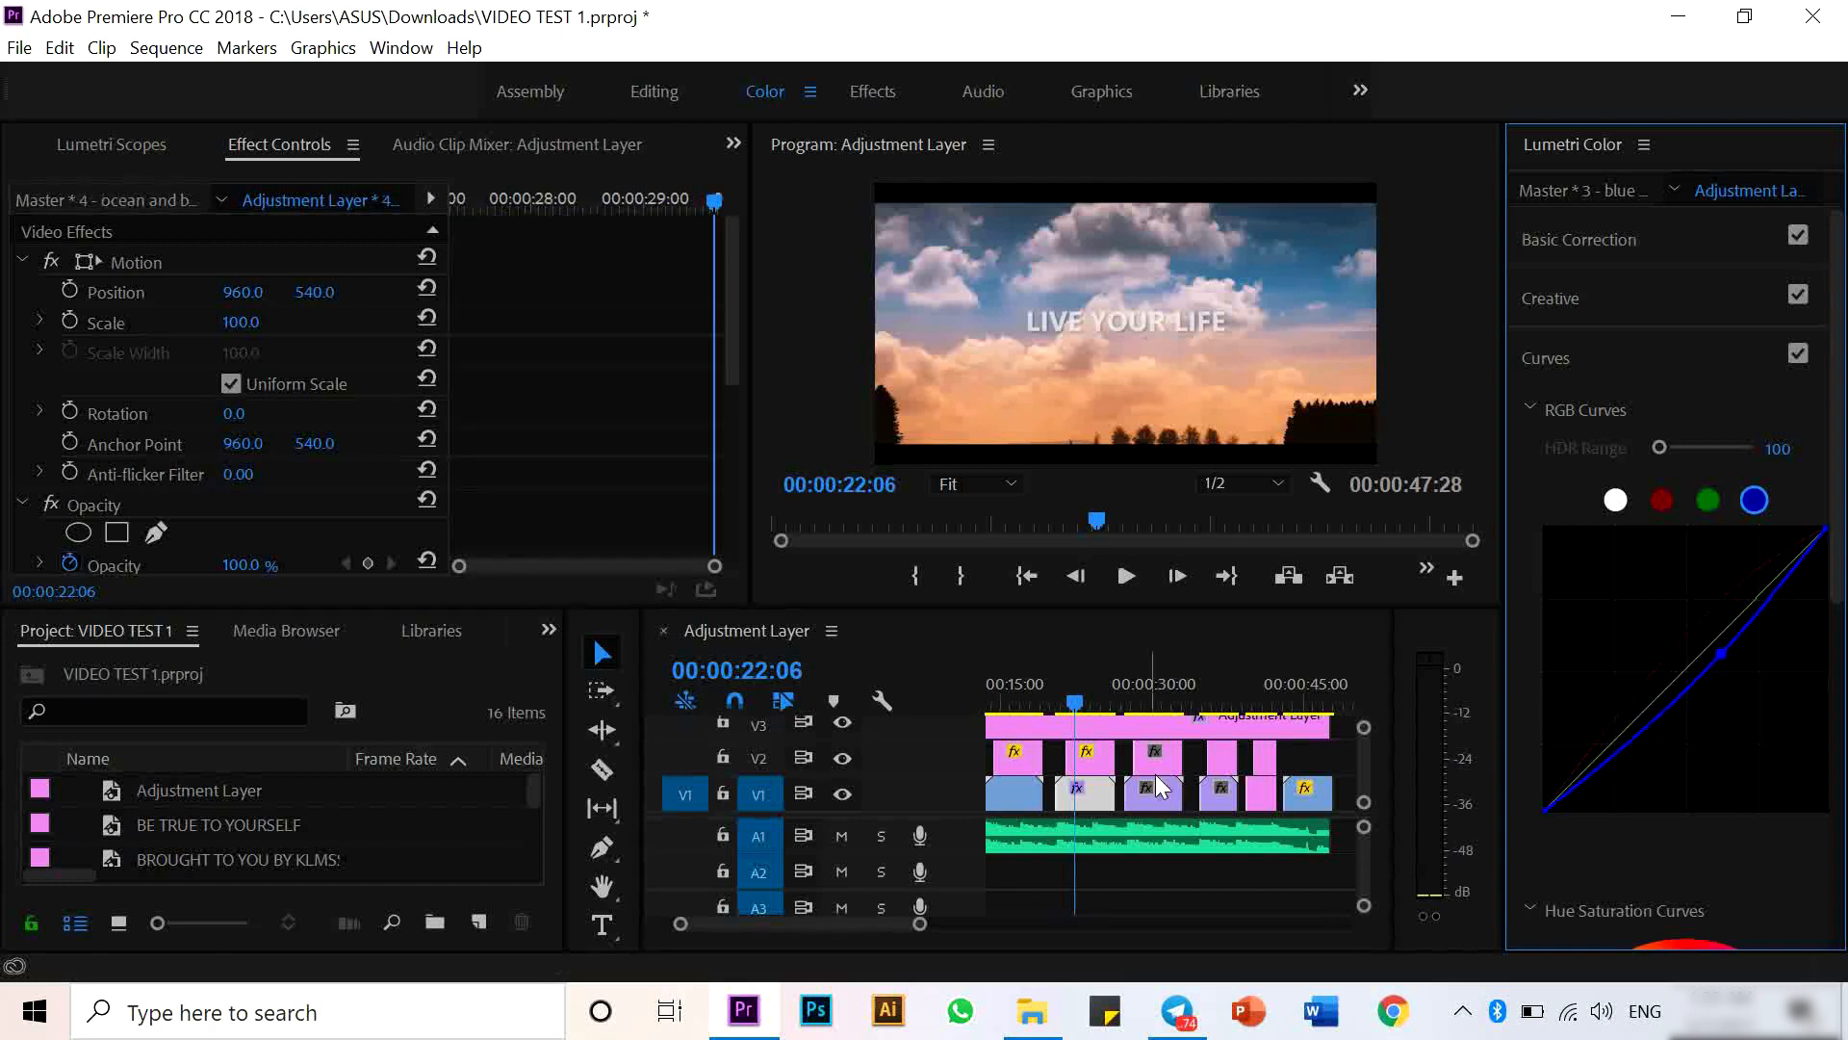
click(1136, 695)
click(1673, 299)
click(1675, 303)
click(1673, 358)
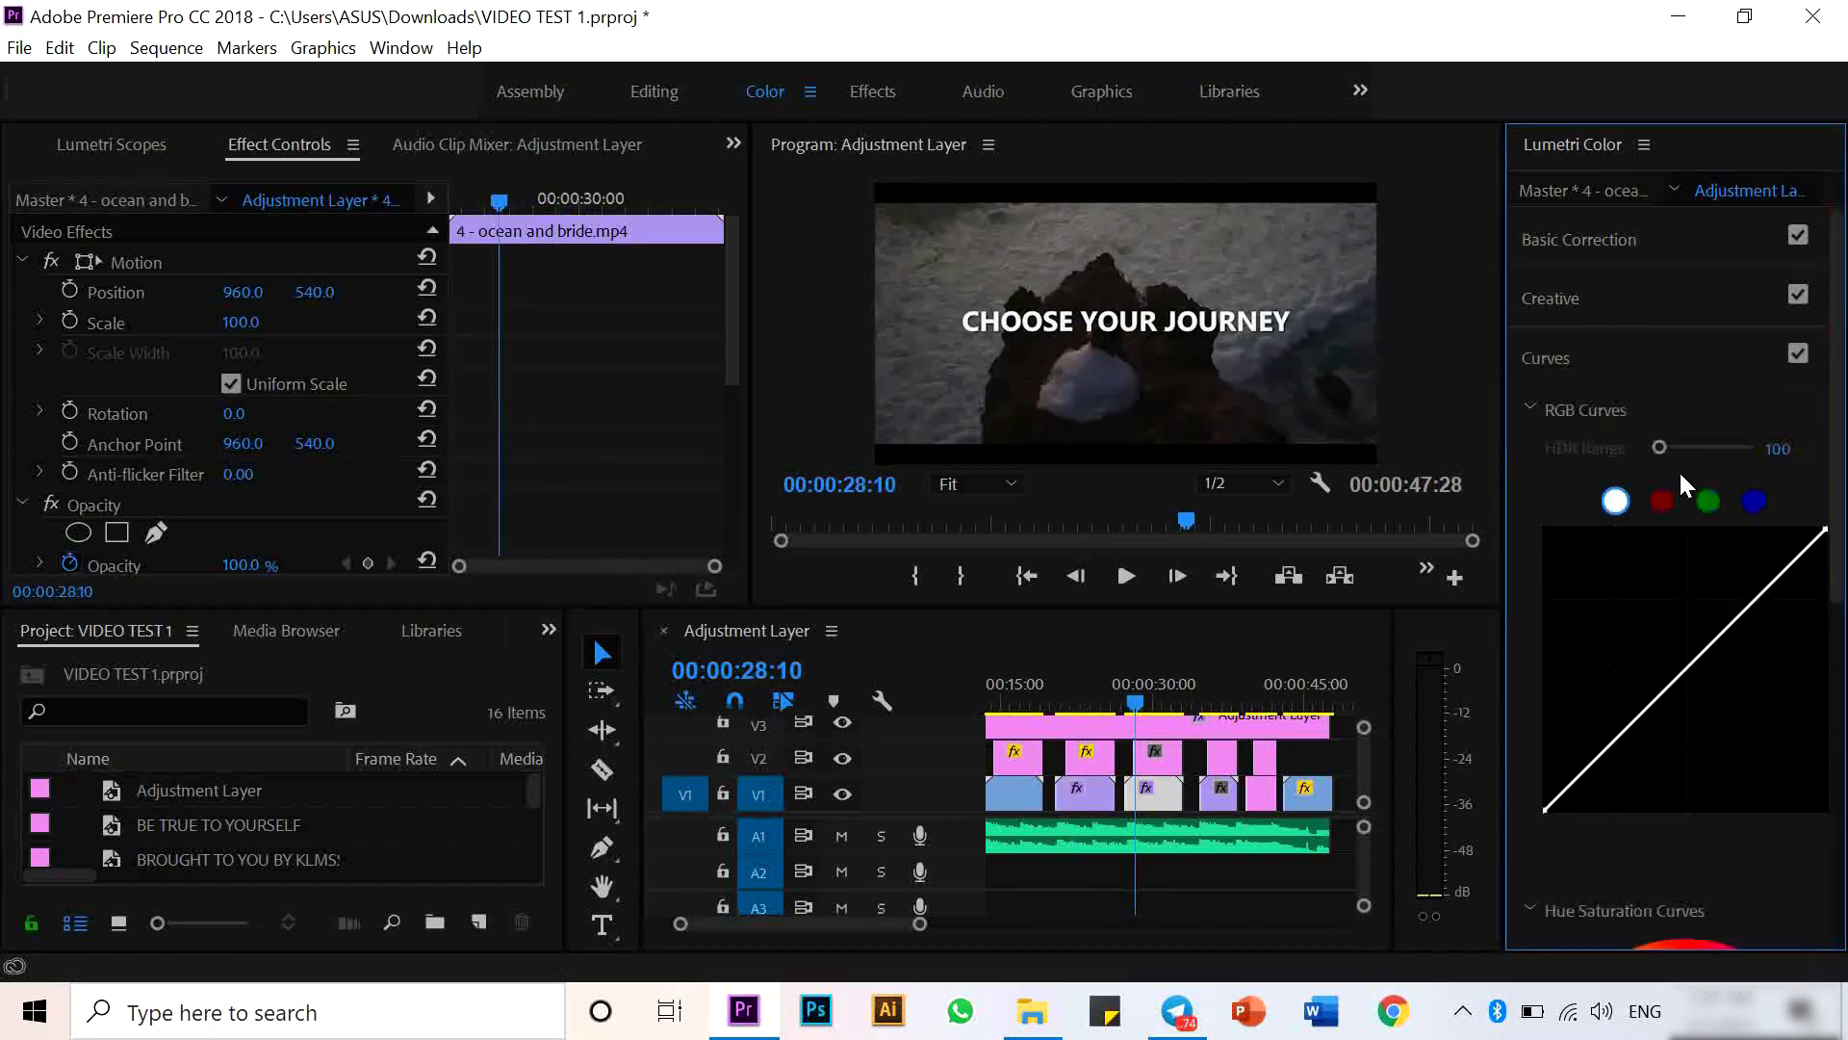
click(1662, 500)
drag(1761, 594, 1701, 667)
- Review the Creative color settings of the remaining clips along the timeline
click(1219, 794)
click(1222, 695)
click(1561, 298)
click(1267, 685)
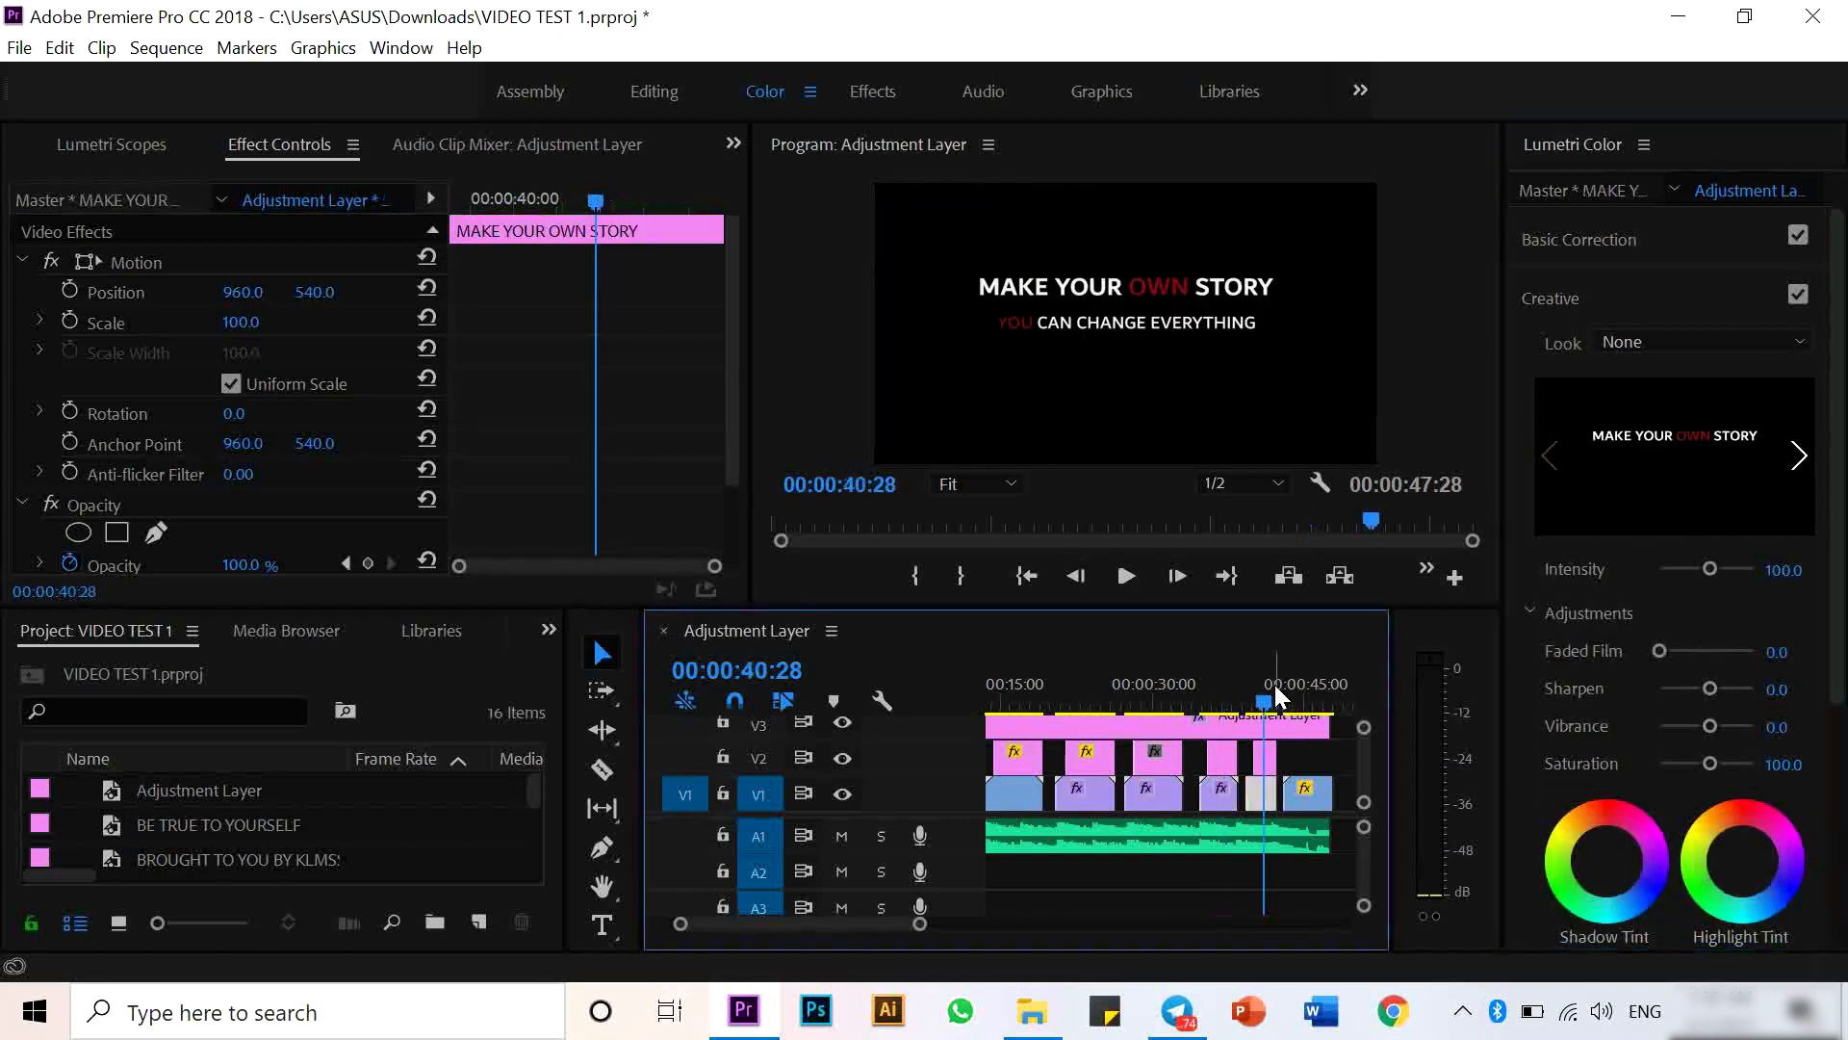
click(1306, 685)
click(1070, 697)
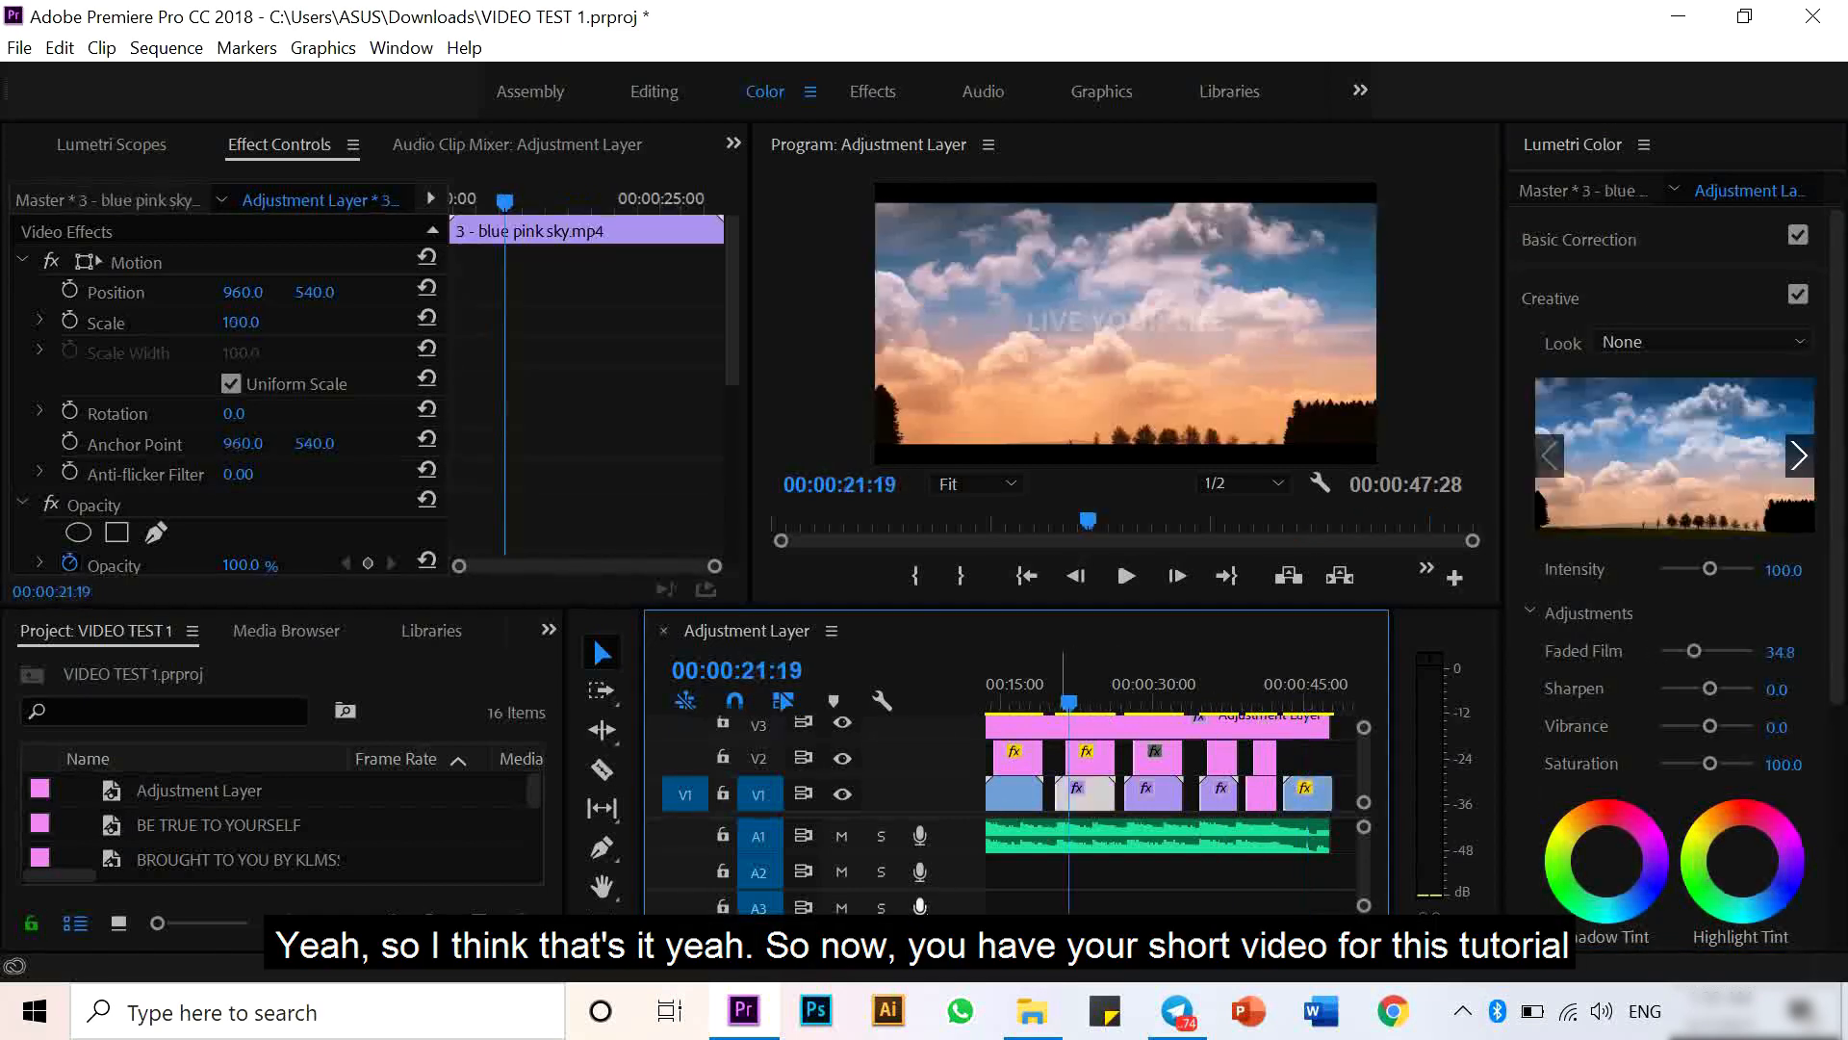
- Open the media export settings for the sequence
drag(1227, 939, 1272, 938)
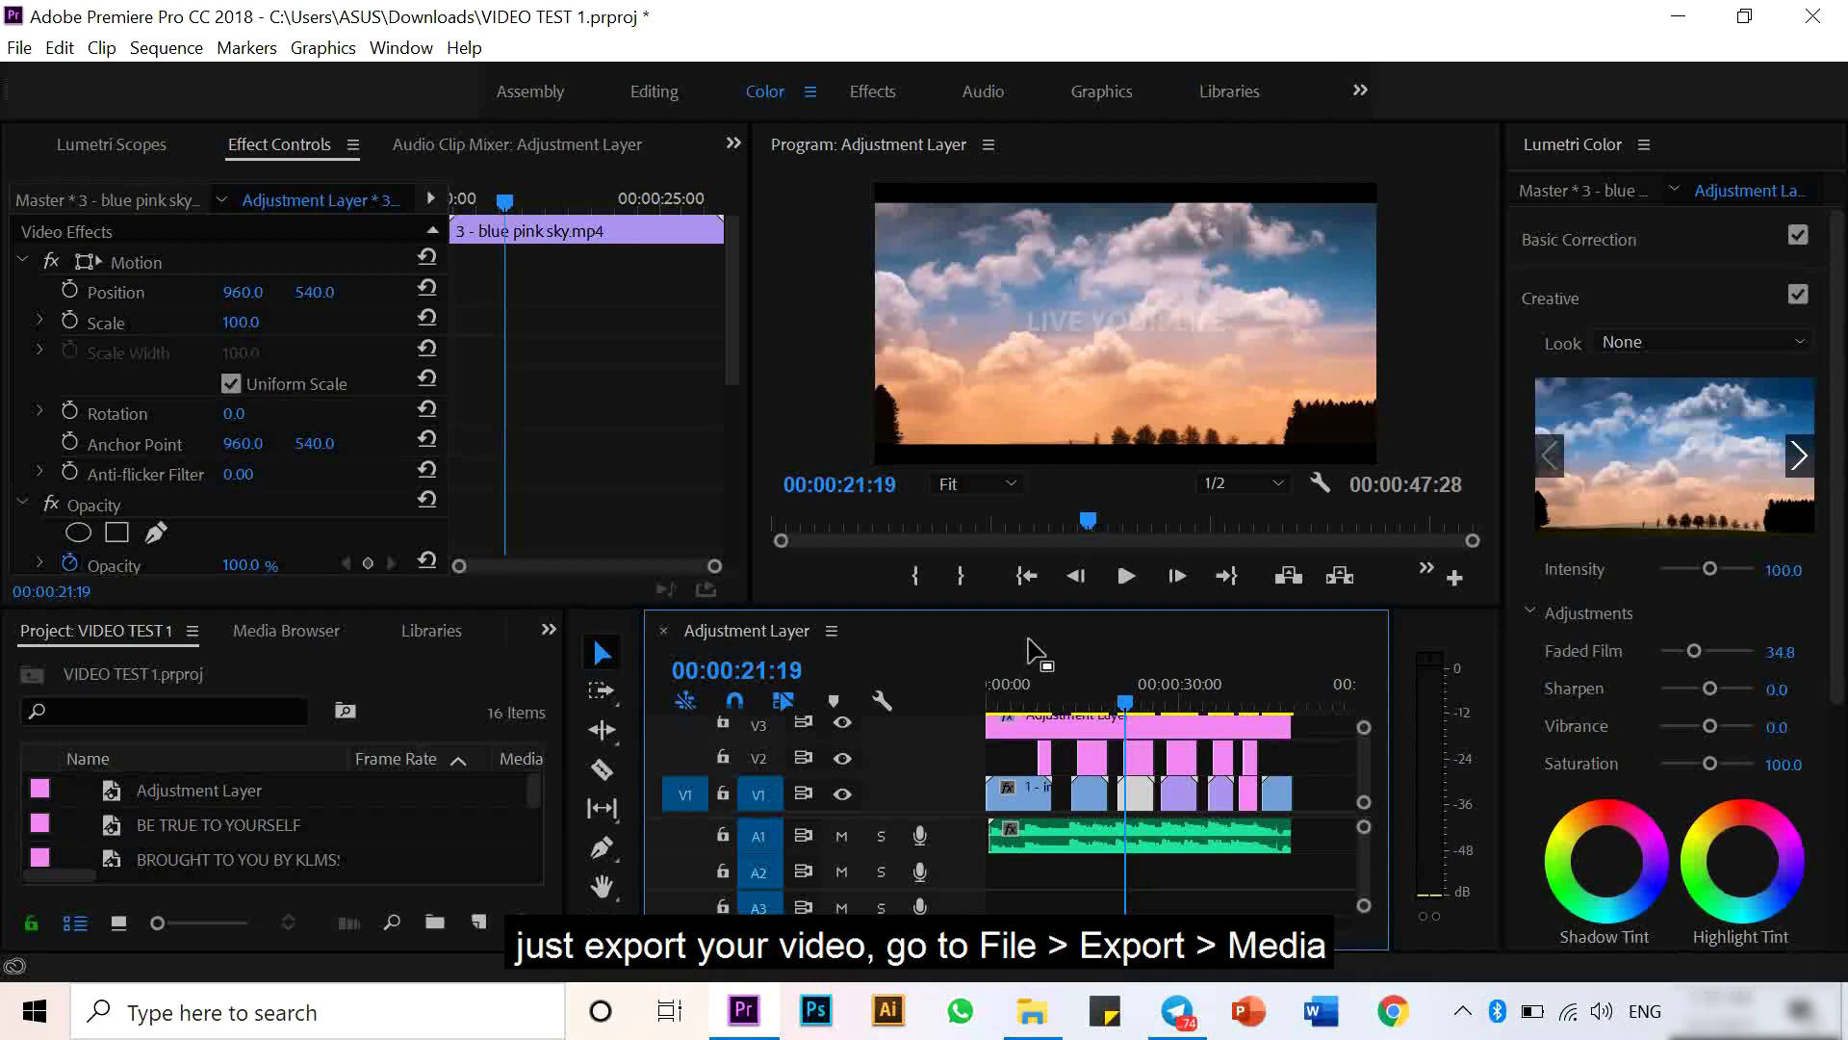
click(11, 49)
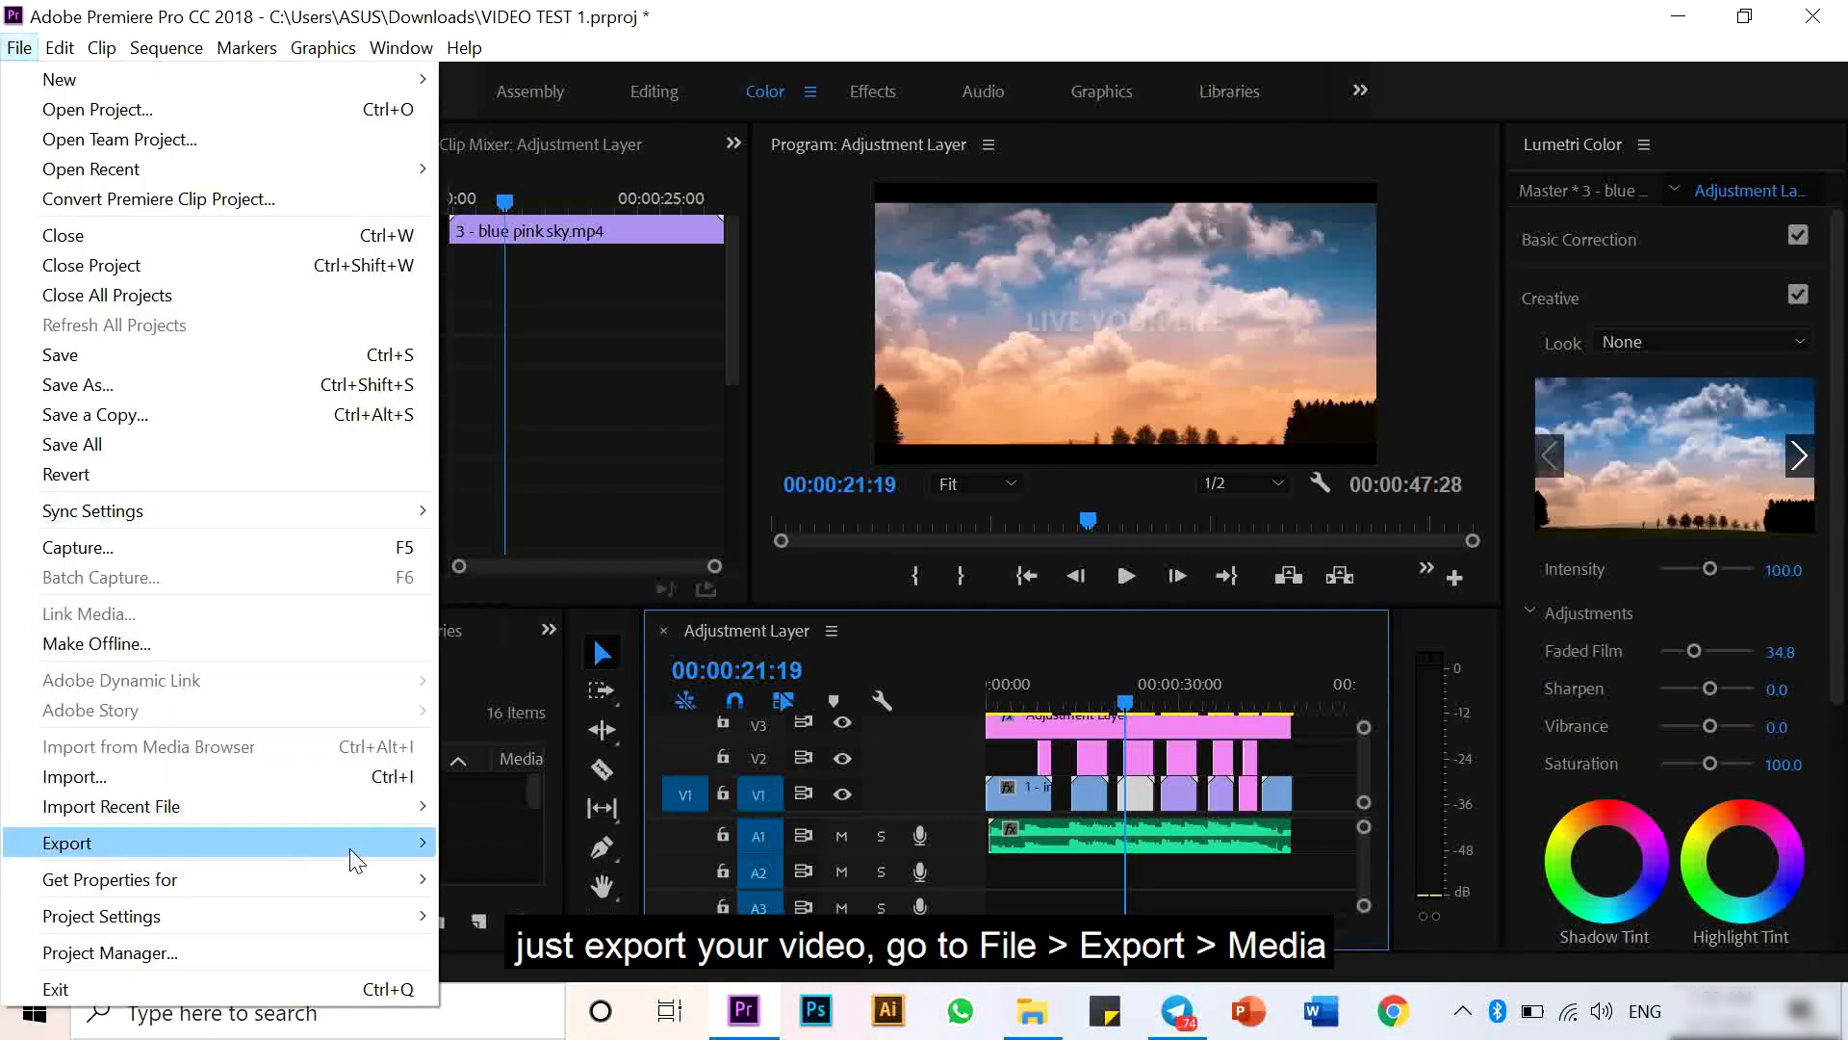
mouse_move(349, 847)
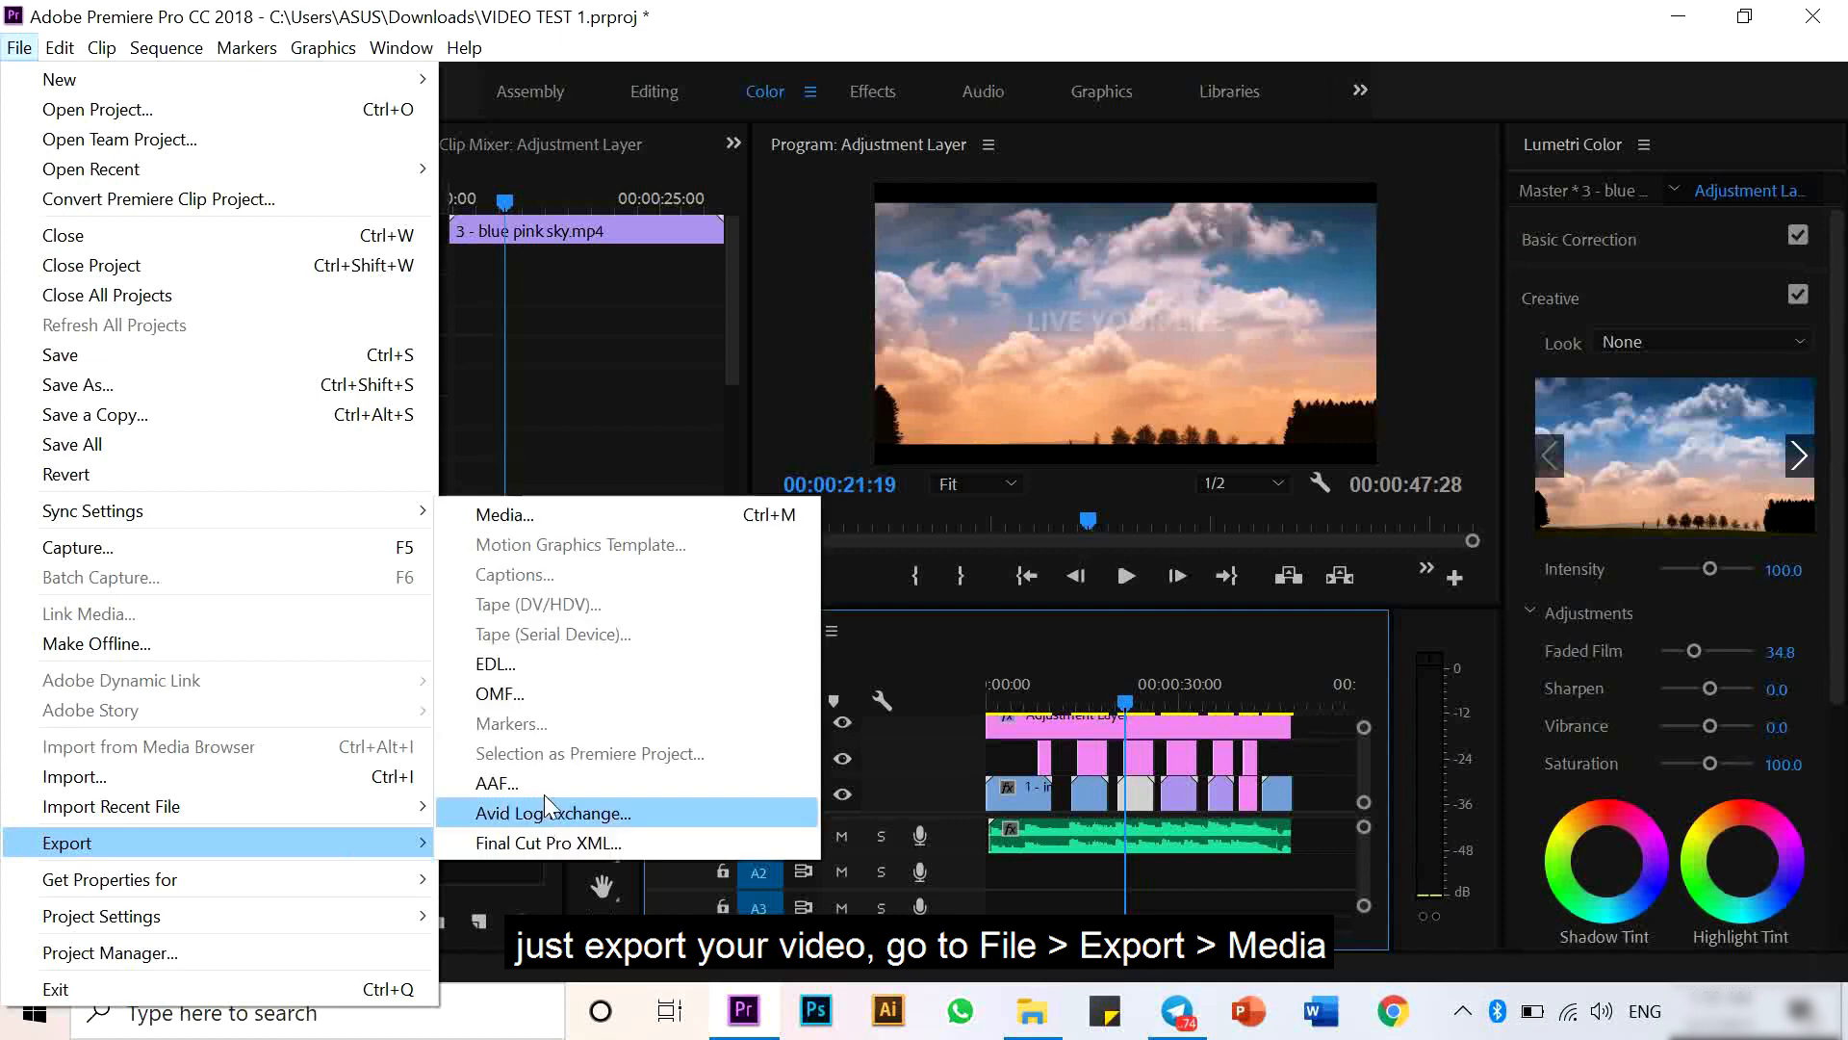
click(575, 518)
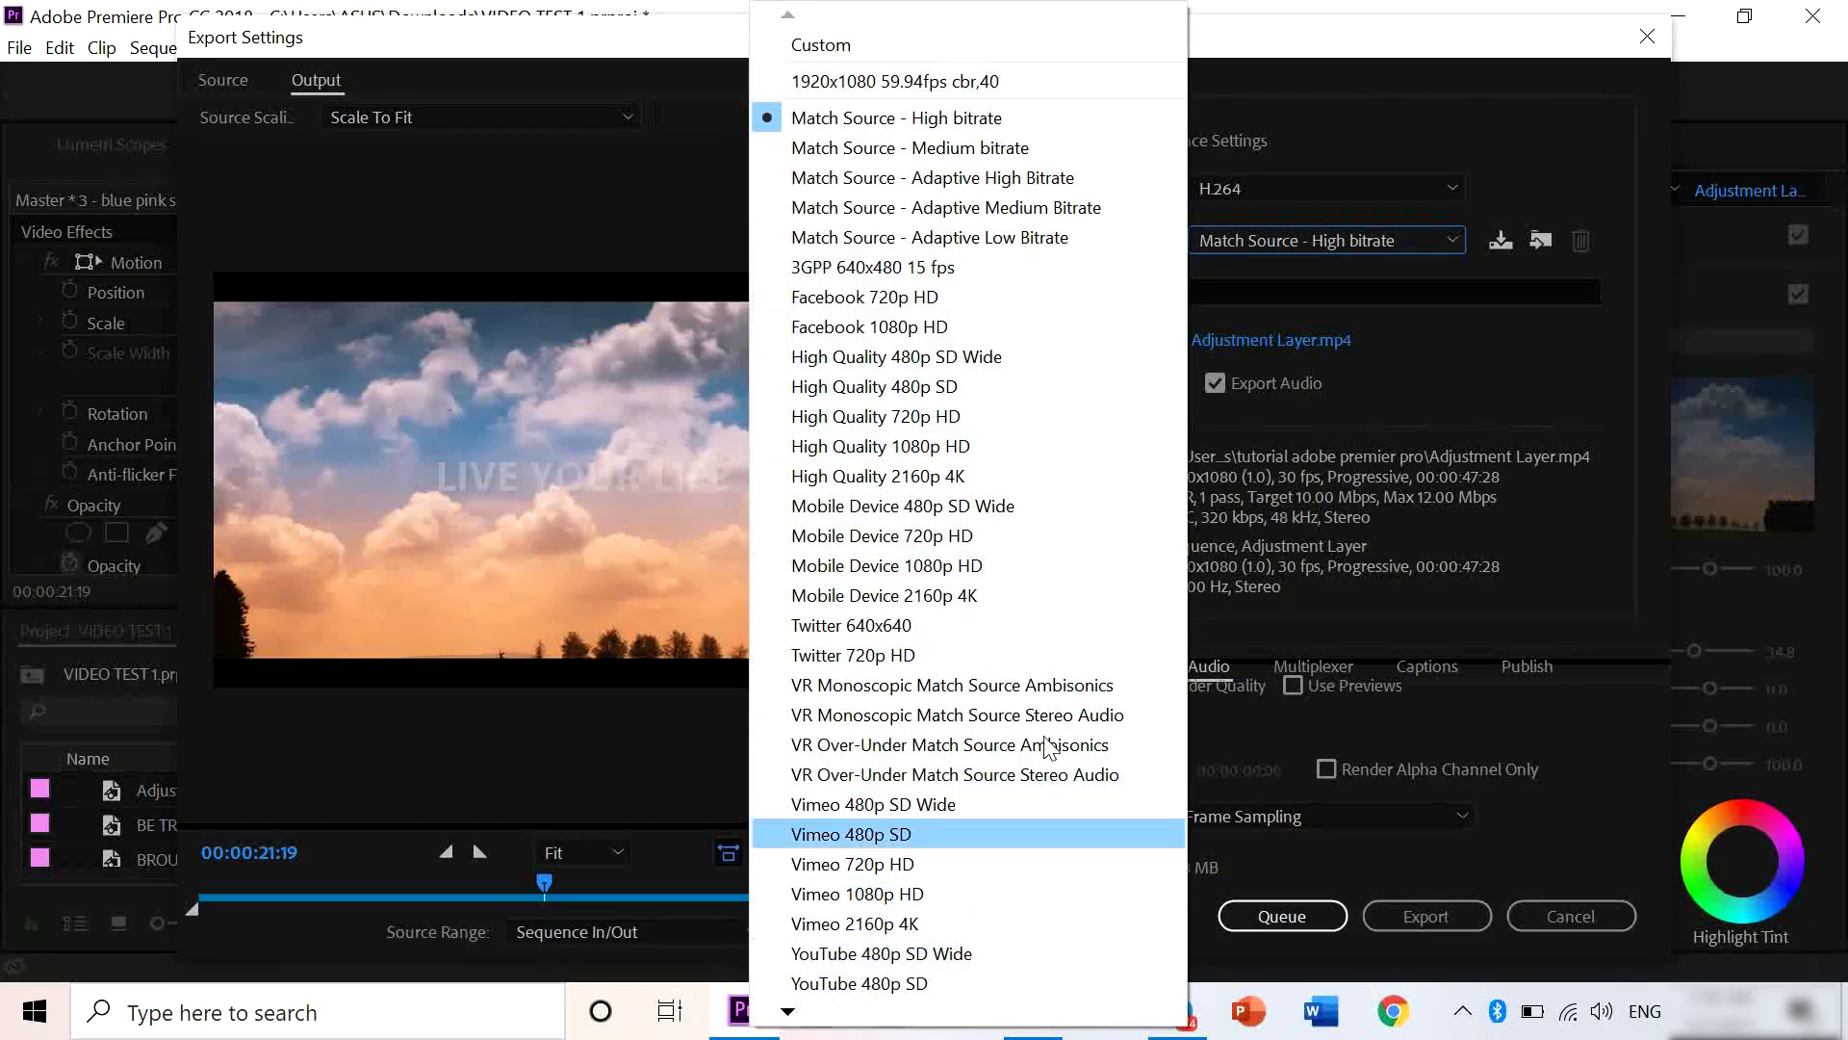
- Keep the Match Source - High bitrate preset and set the audio codec to AAC at 44100 Hz
click(1331, 243)
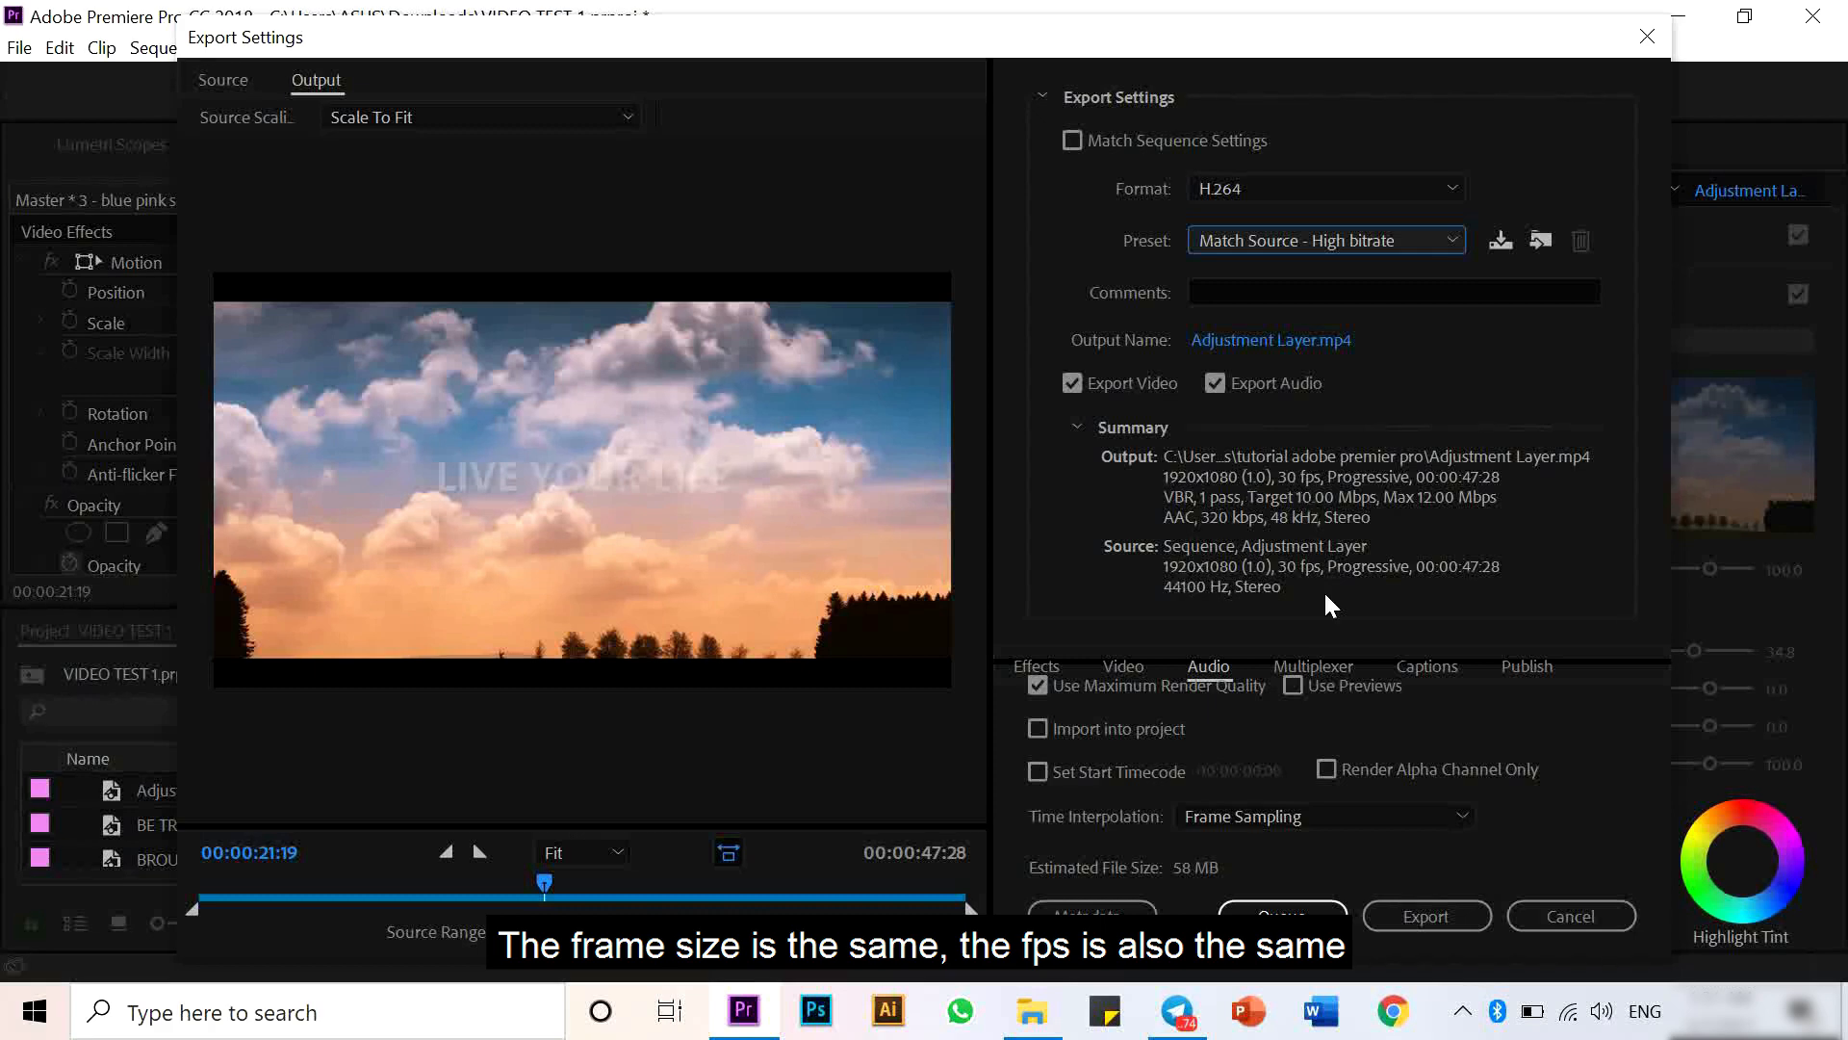
click(1076, 424)
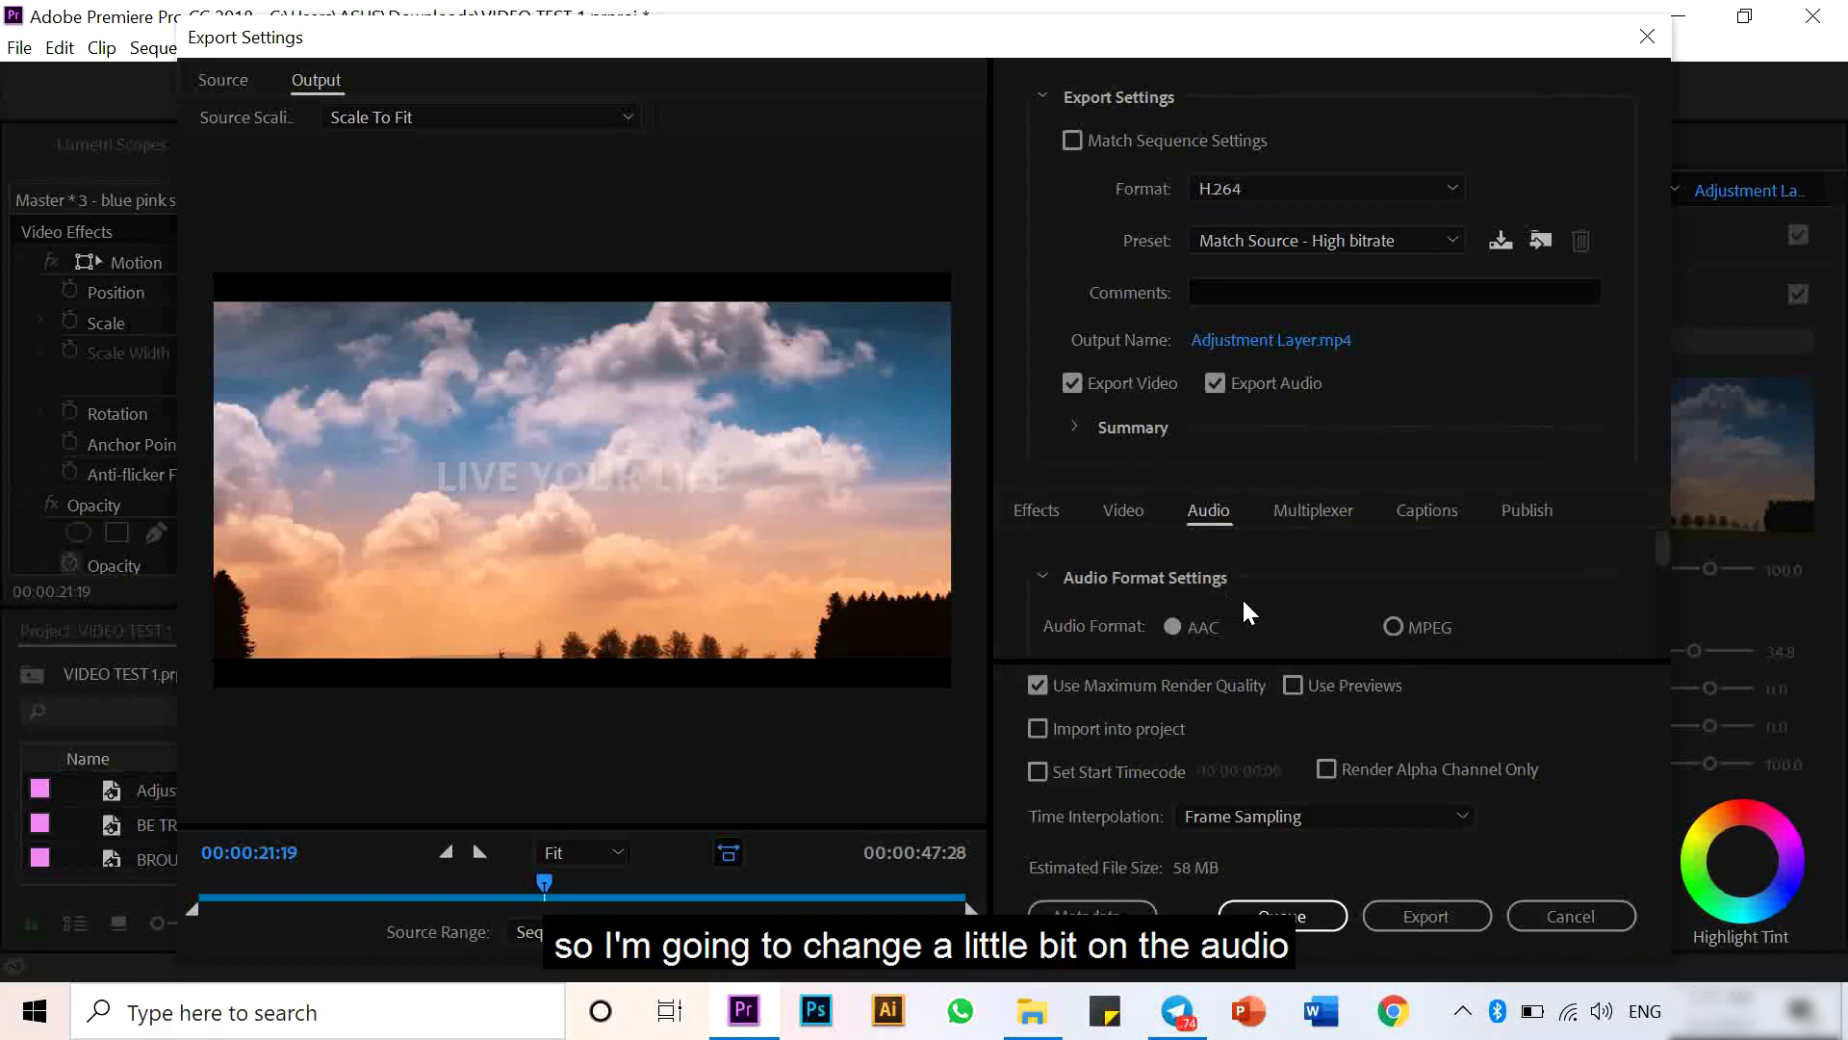
scroll(1247, 604, down, 5)
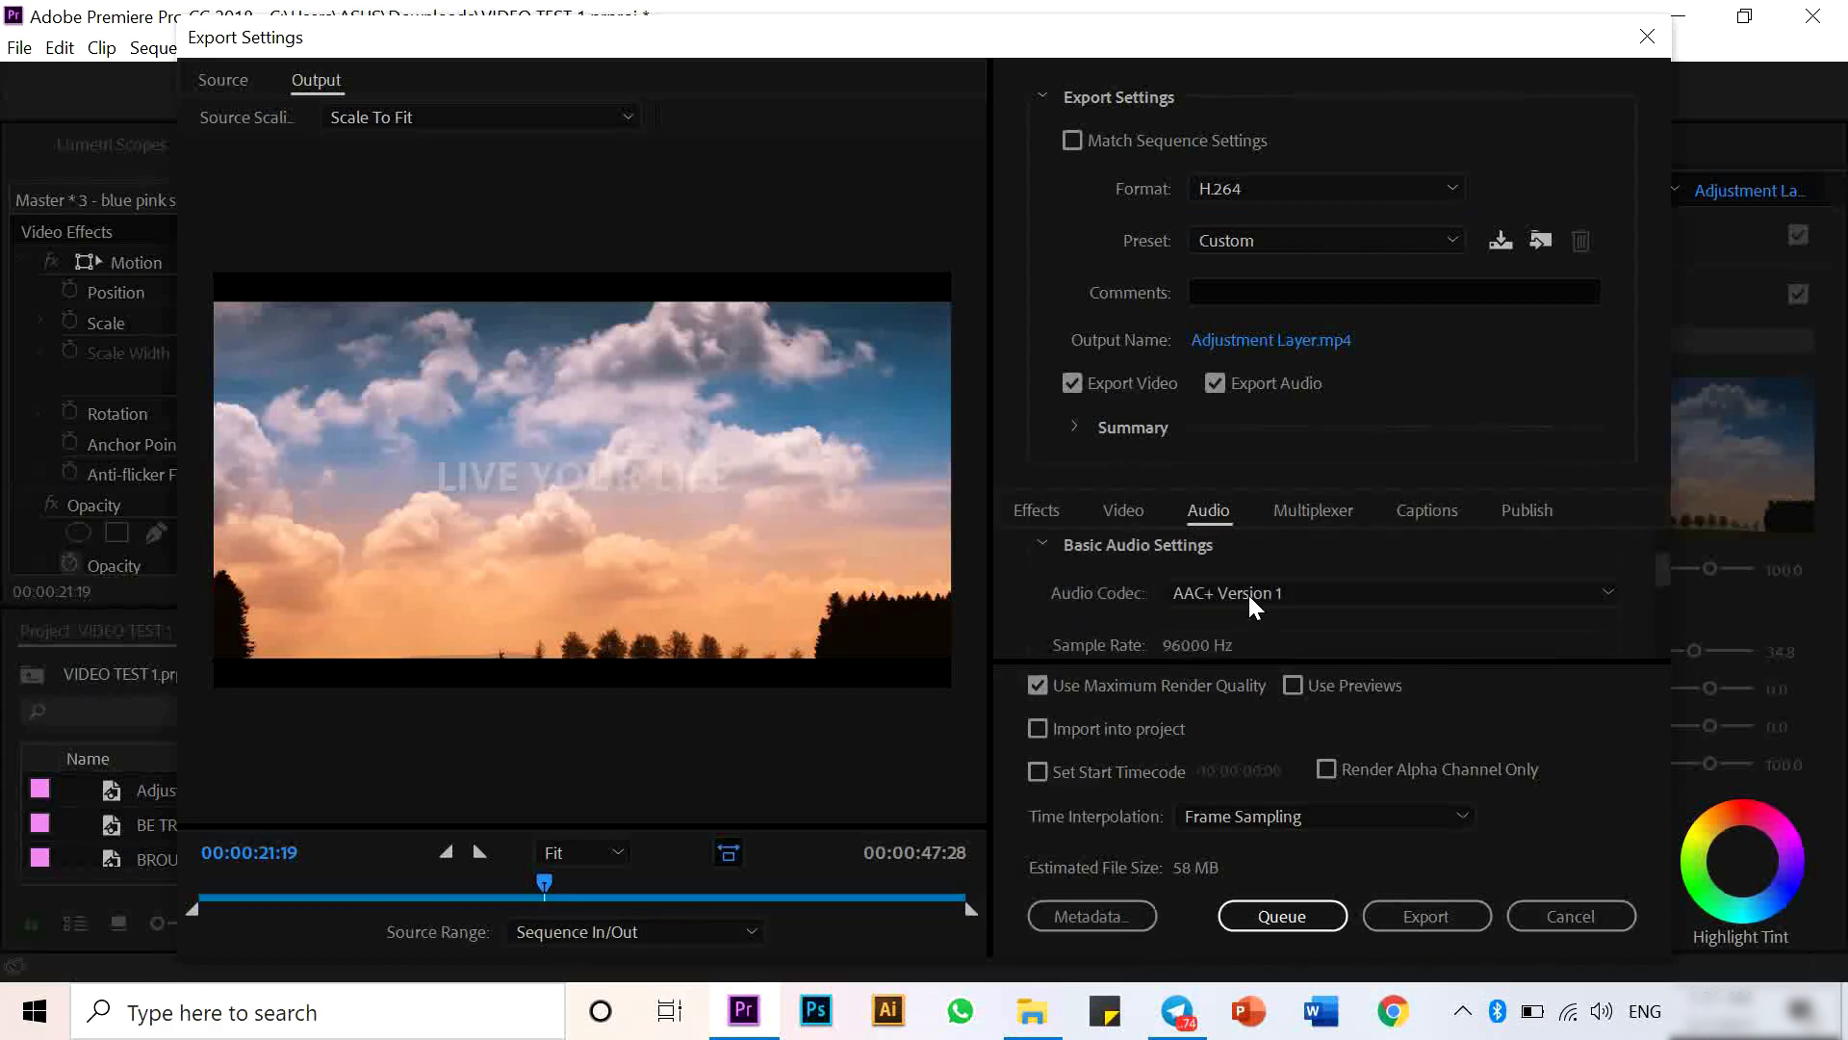
click(1251, 597)
click(1199, 624)
click(1251, 644)
click(1252, 702)
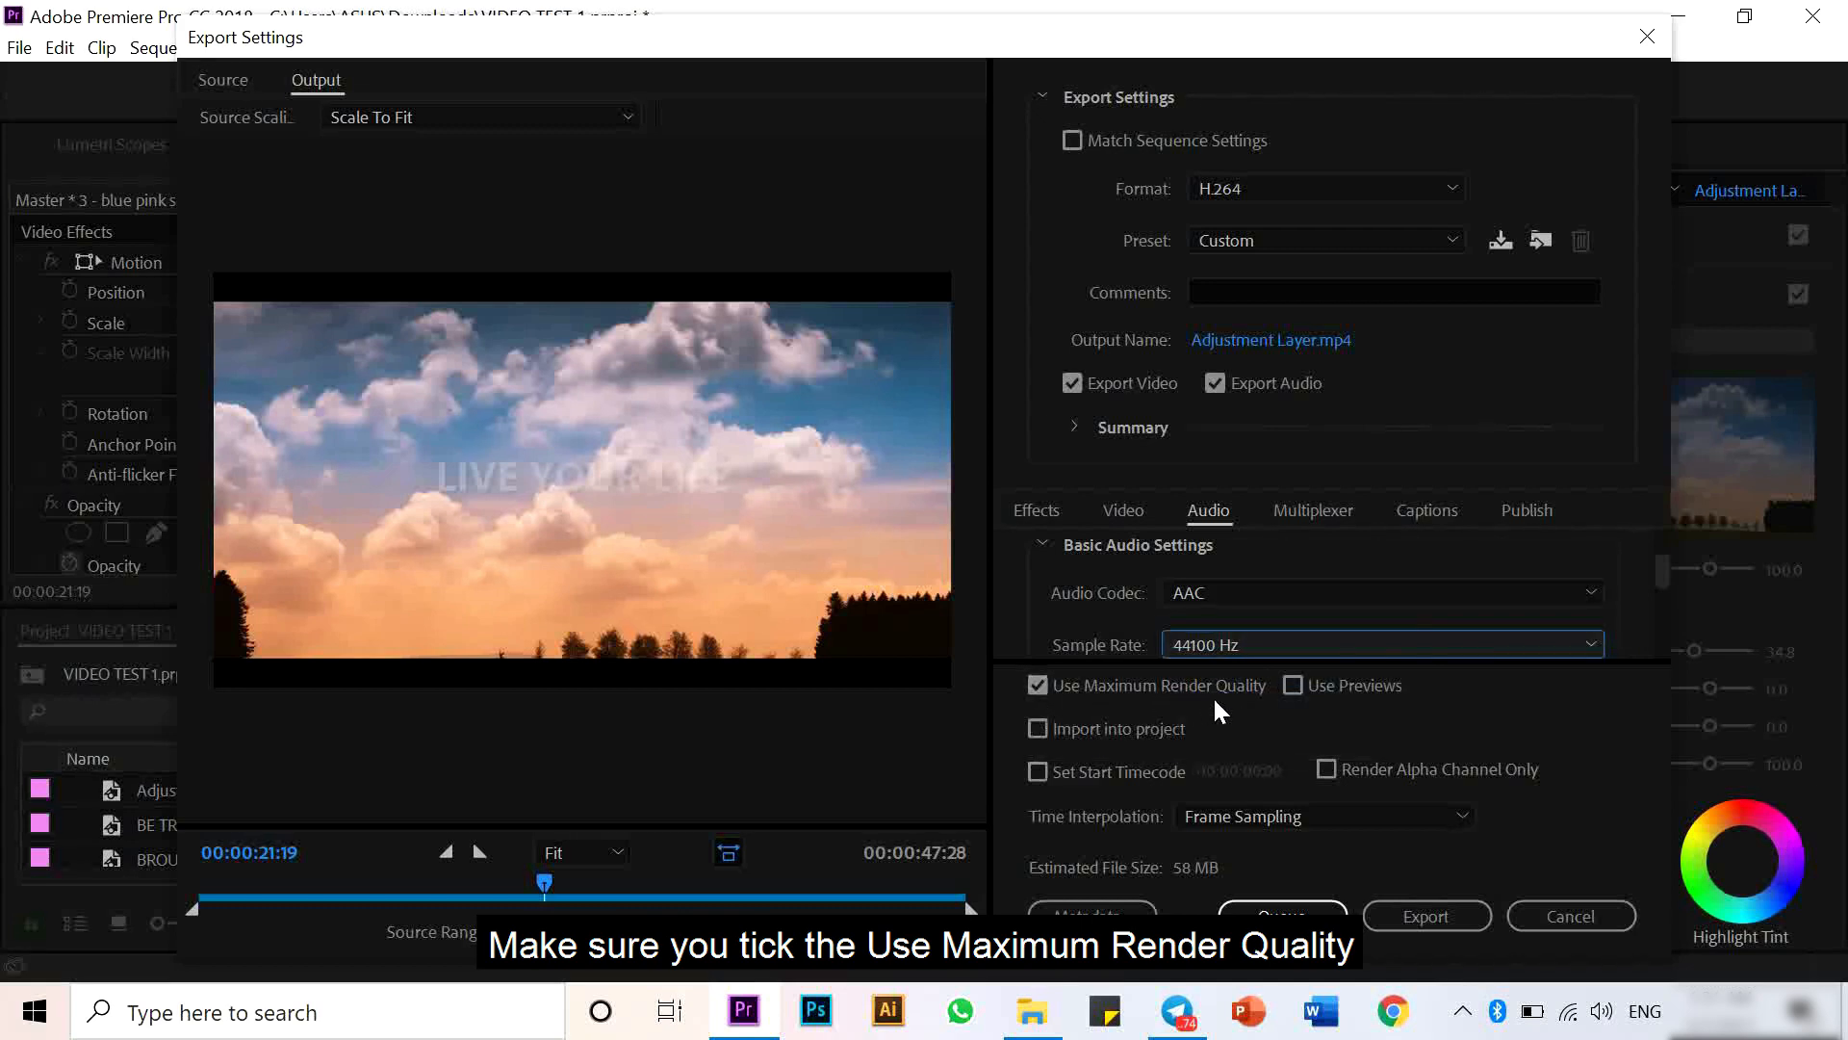
- Name the output file TEST VIDEO DRAMATIC and export the video
click(1251, 339)
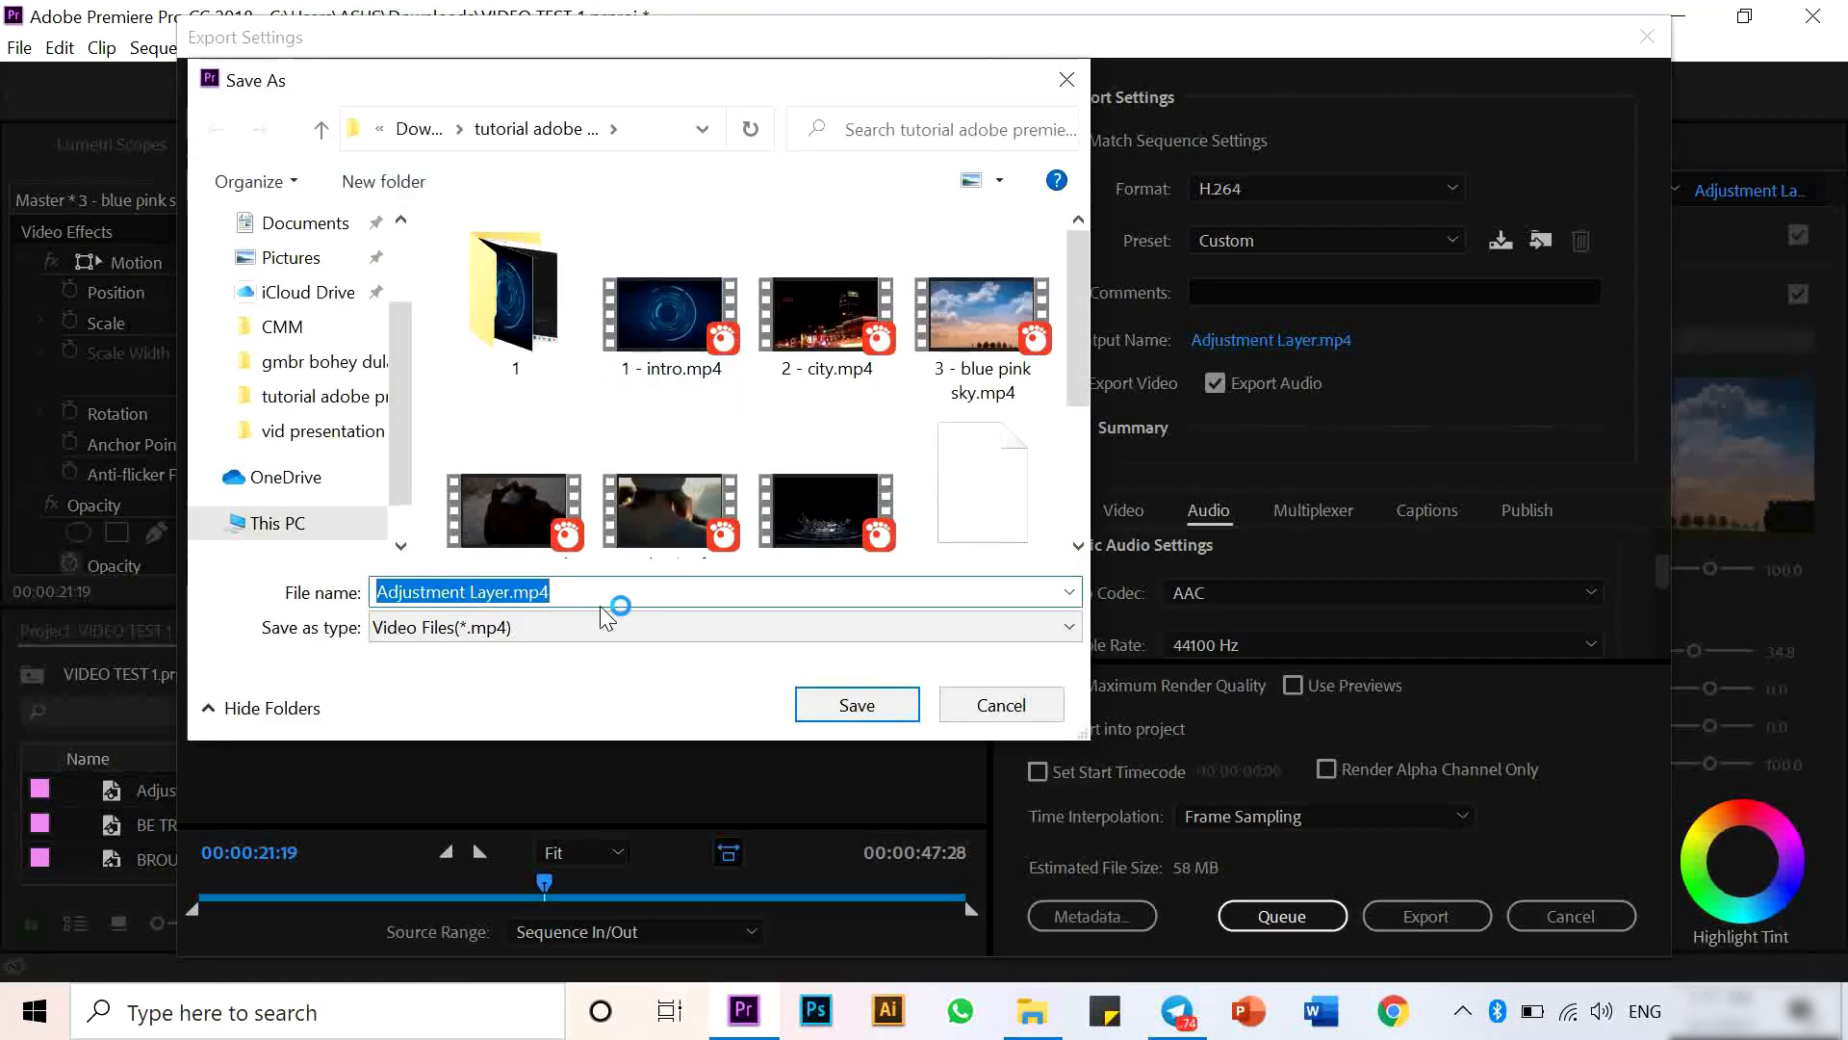
text(TEST VIDEO)
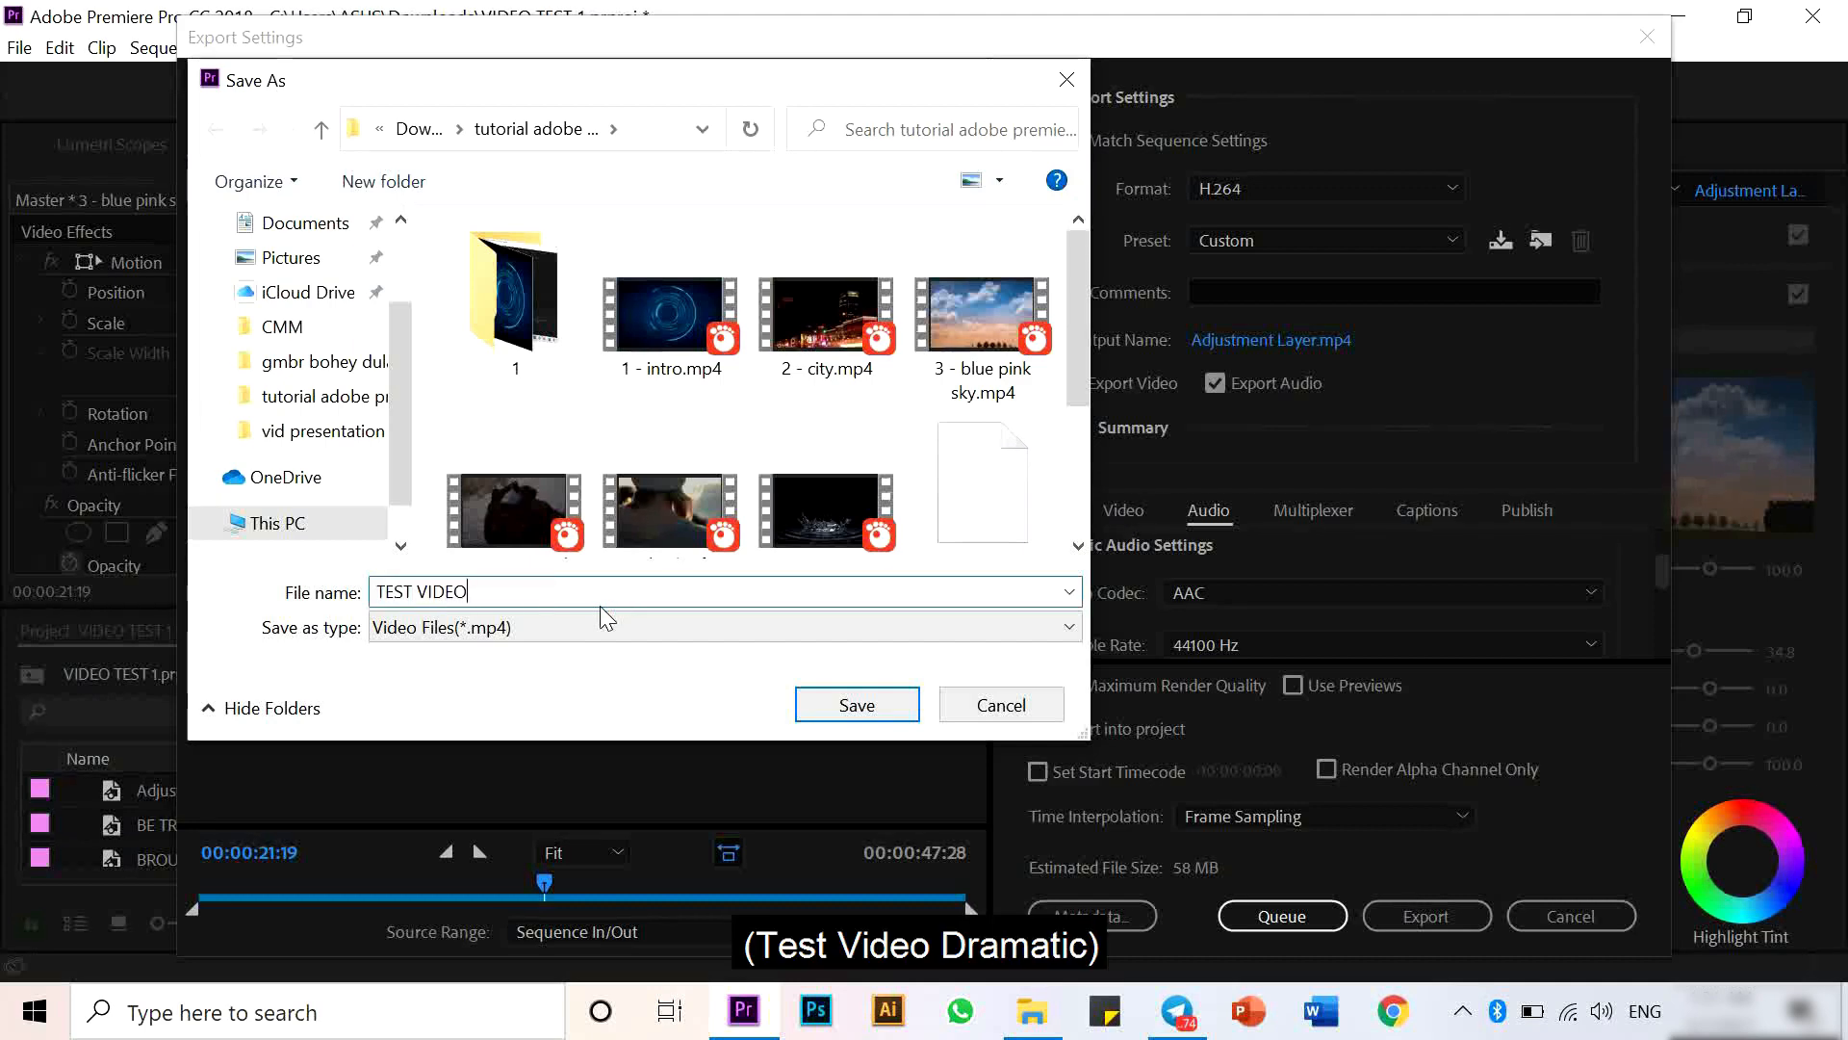
text( DRAMTIC)
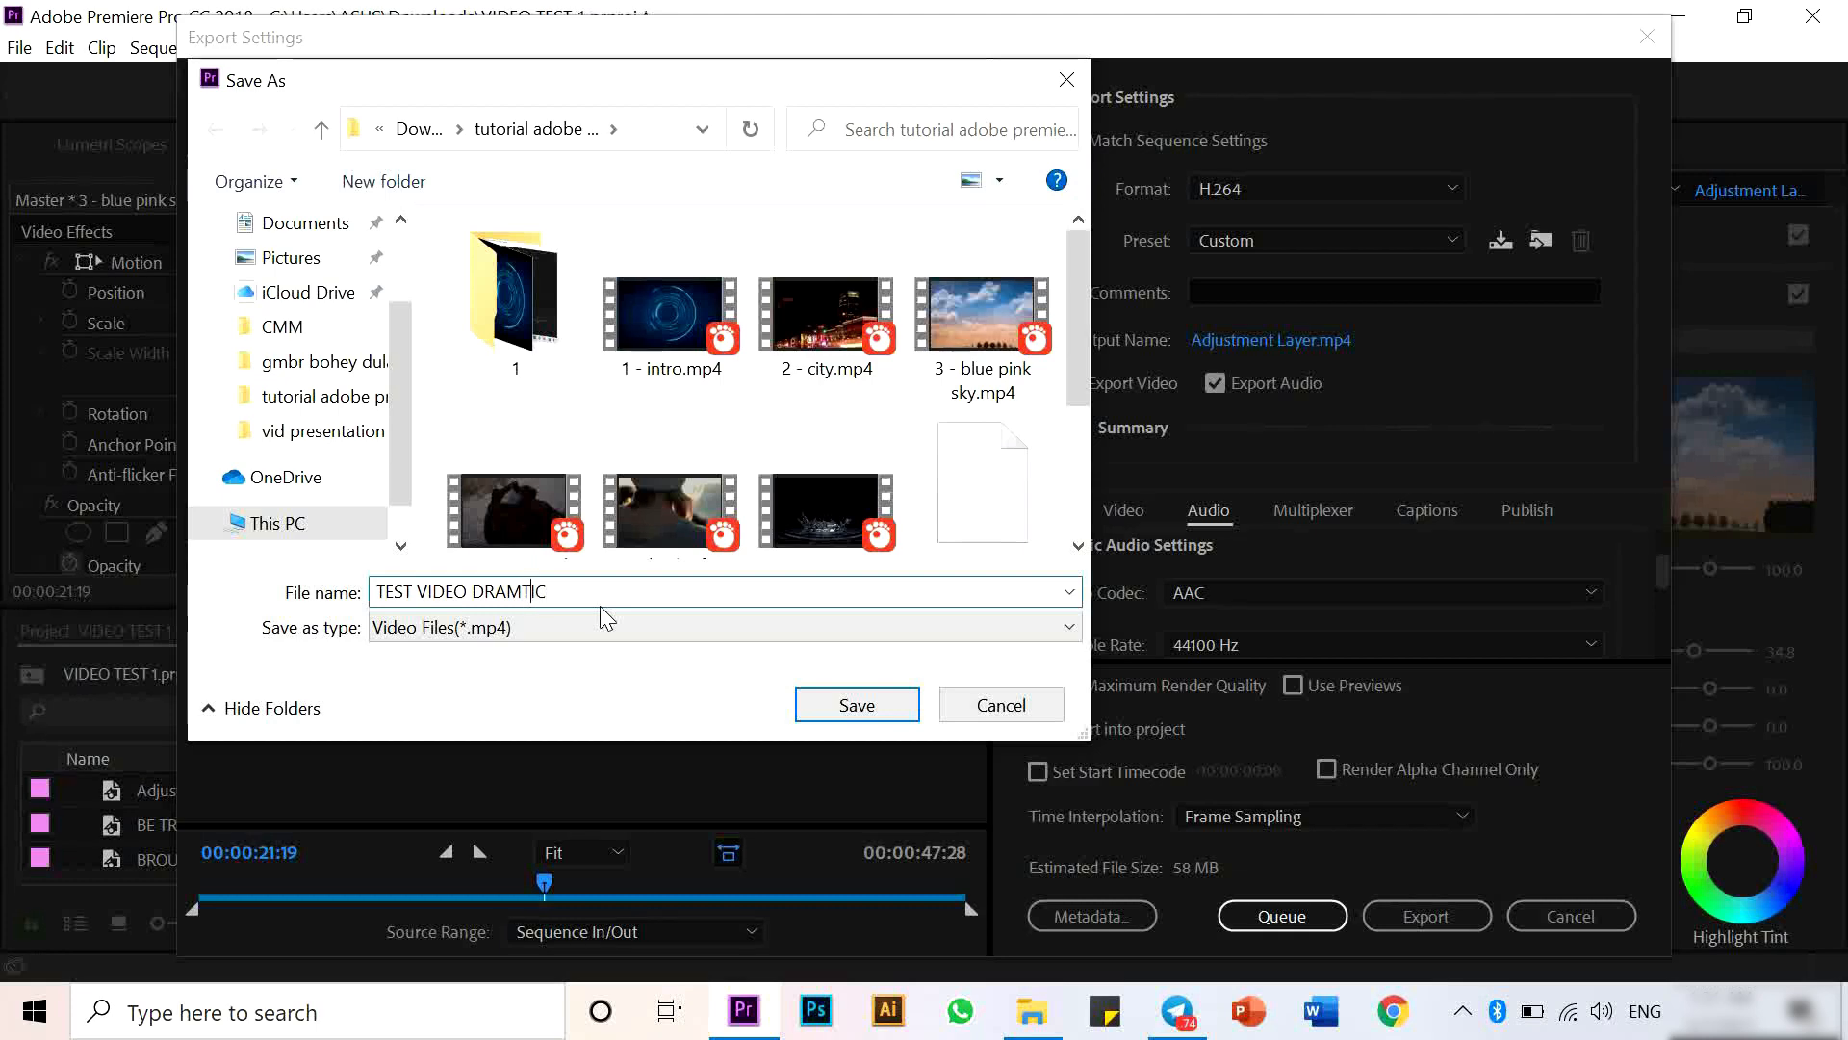
key(Left)
text(A)
key(Return)
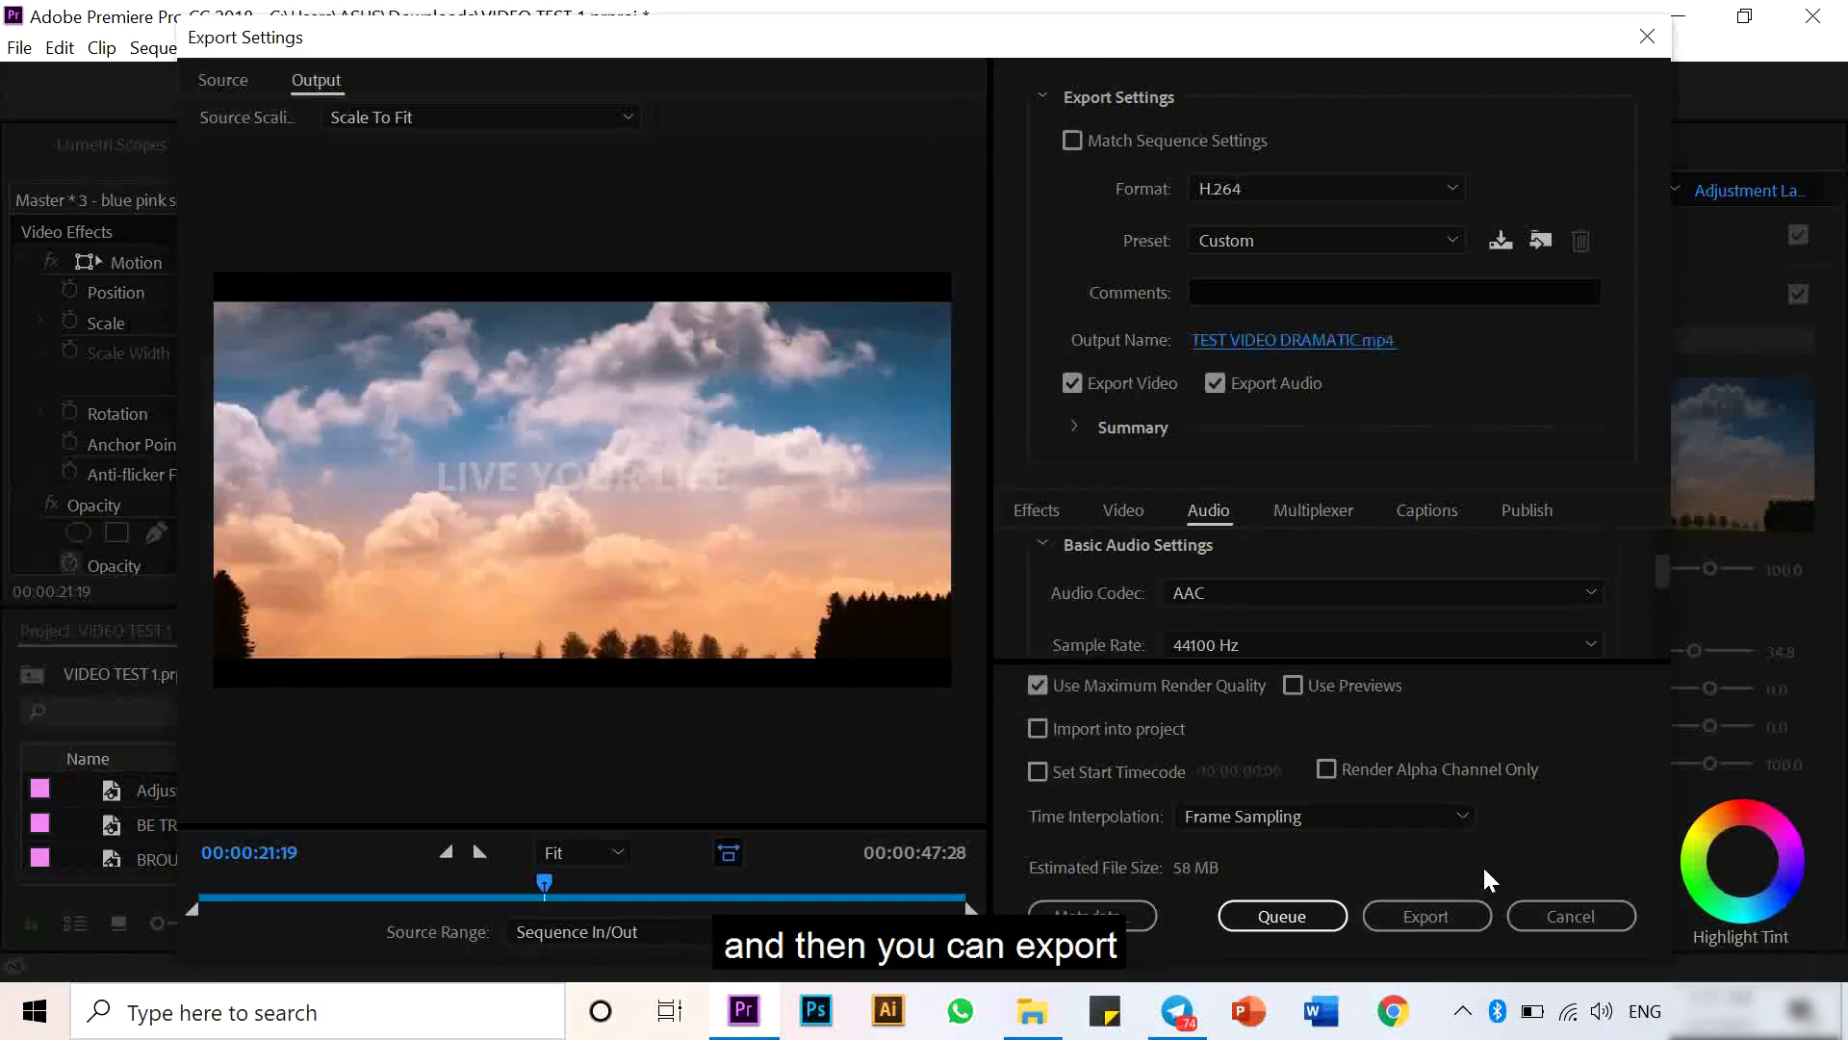
click(1465, 915)
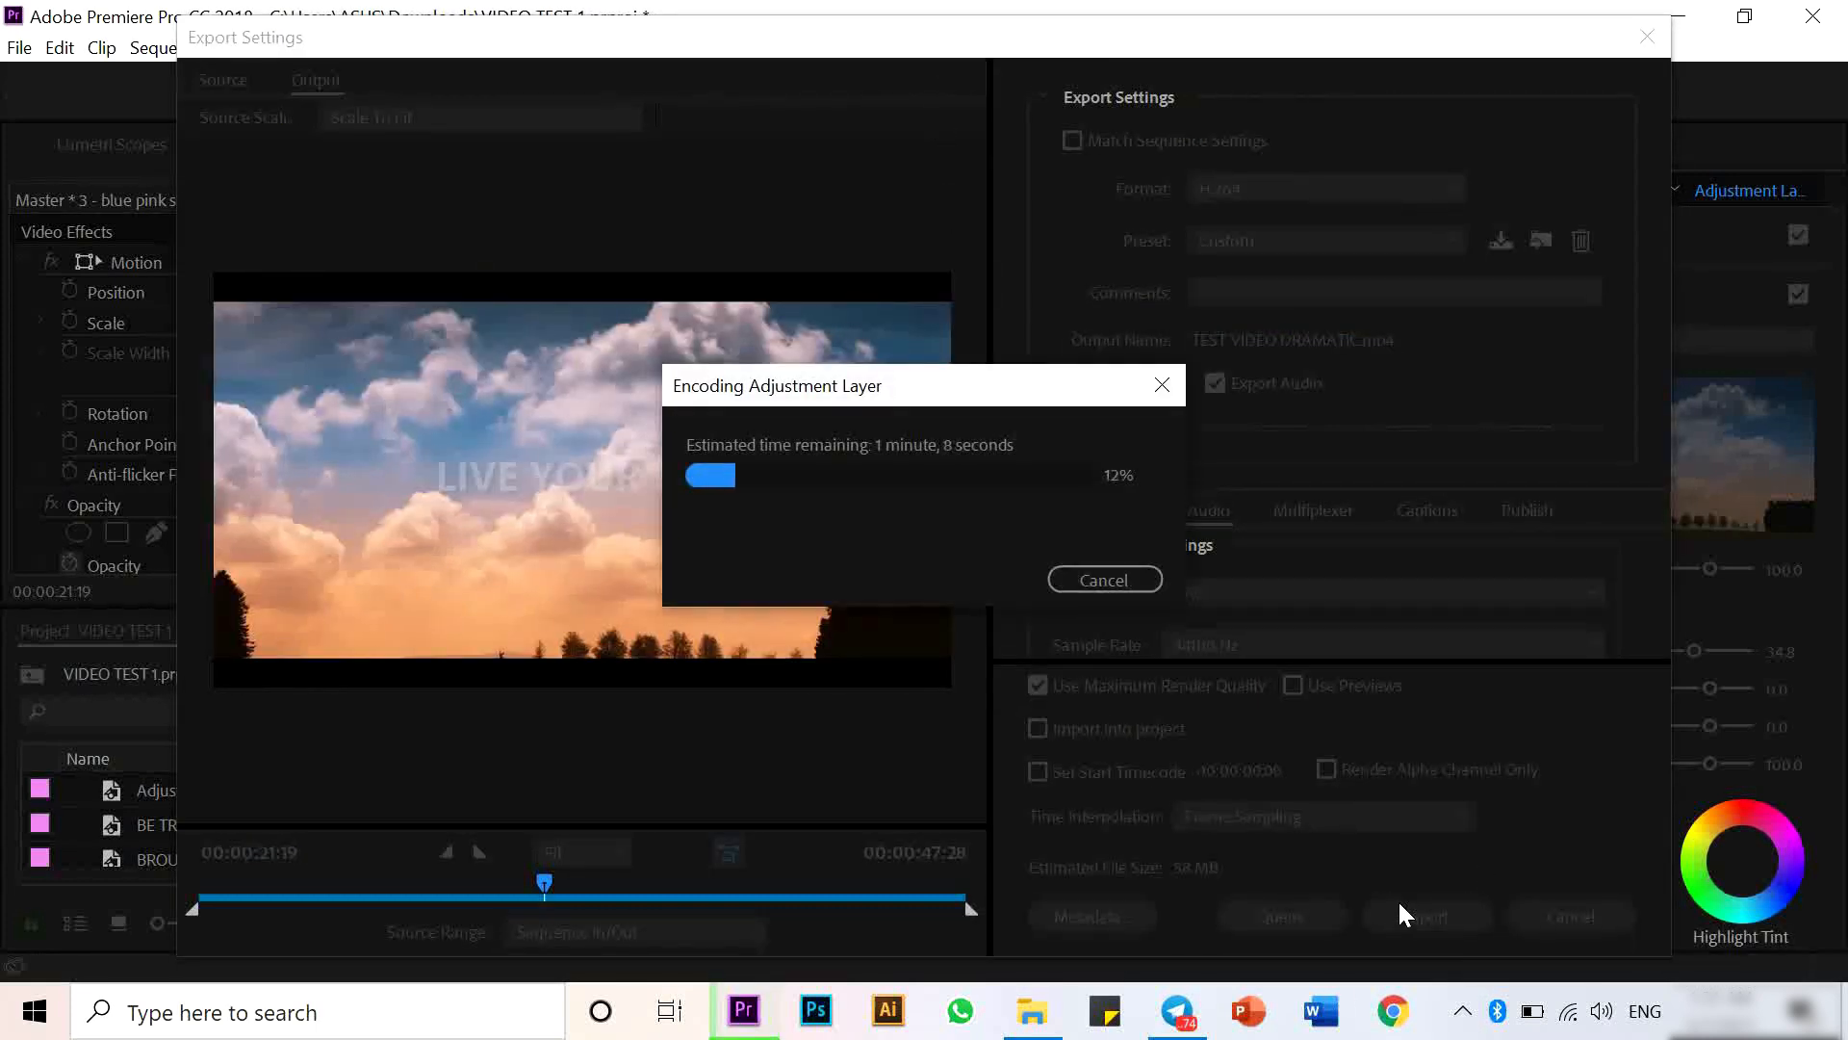